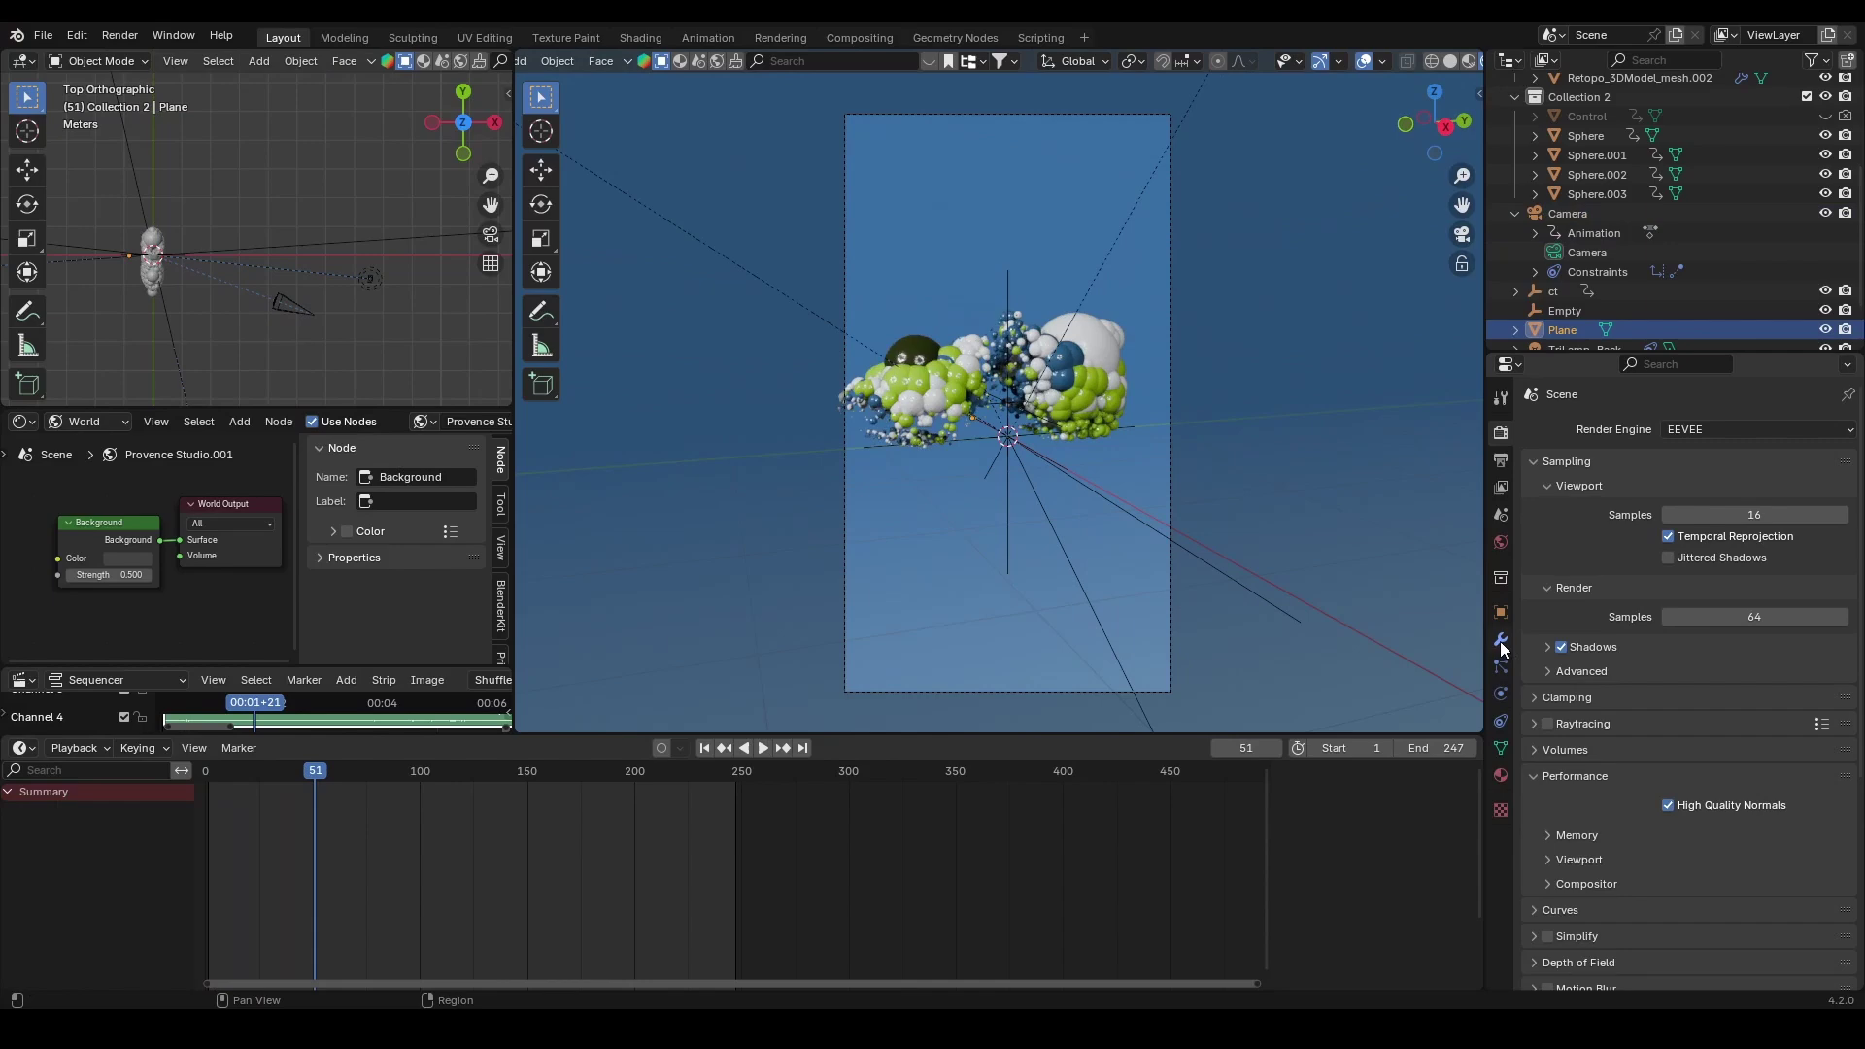
Step: Show the modifiers of the shoe mesh Retopo_3DModel_mesh.002 and play the animation
click(1501, 641)
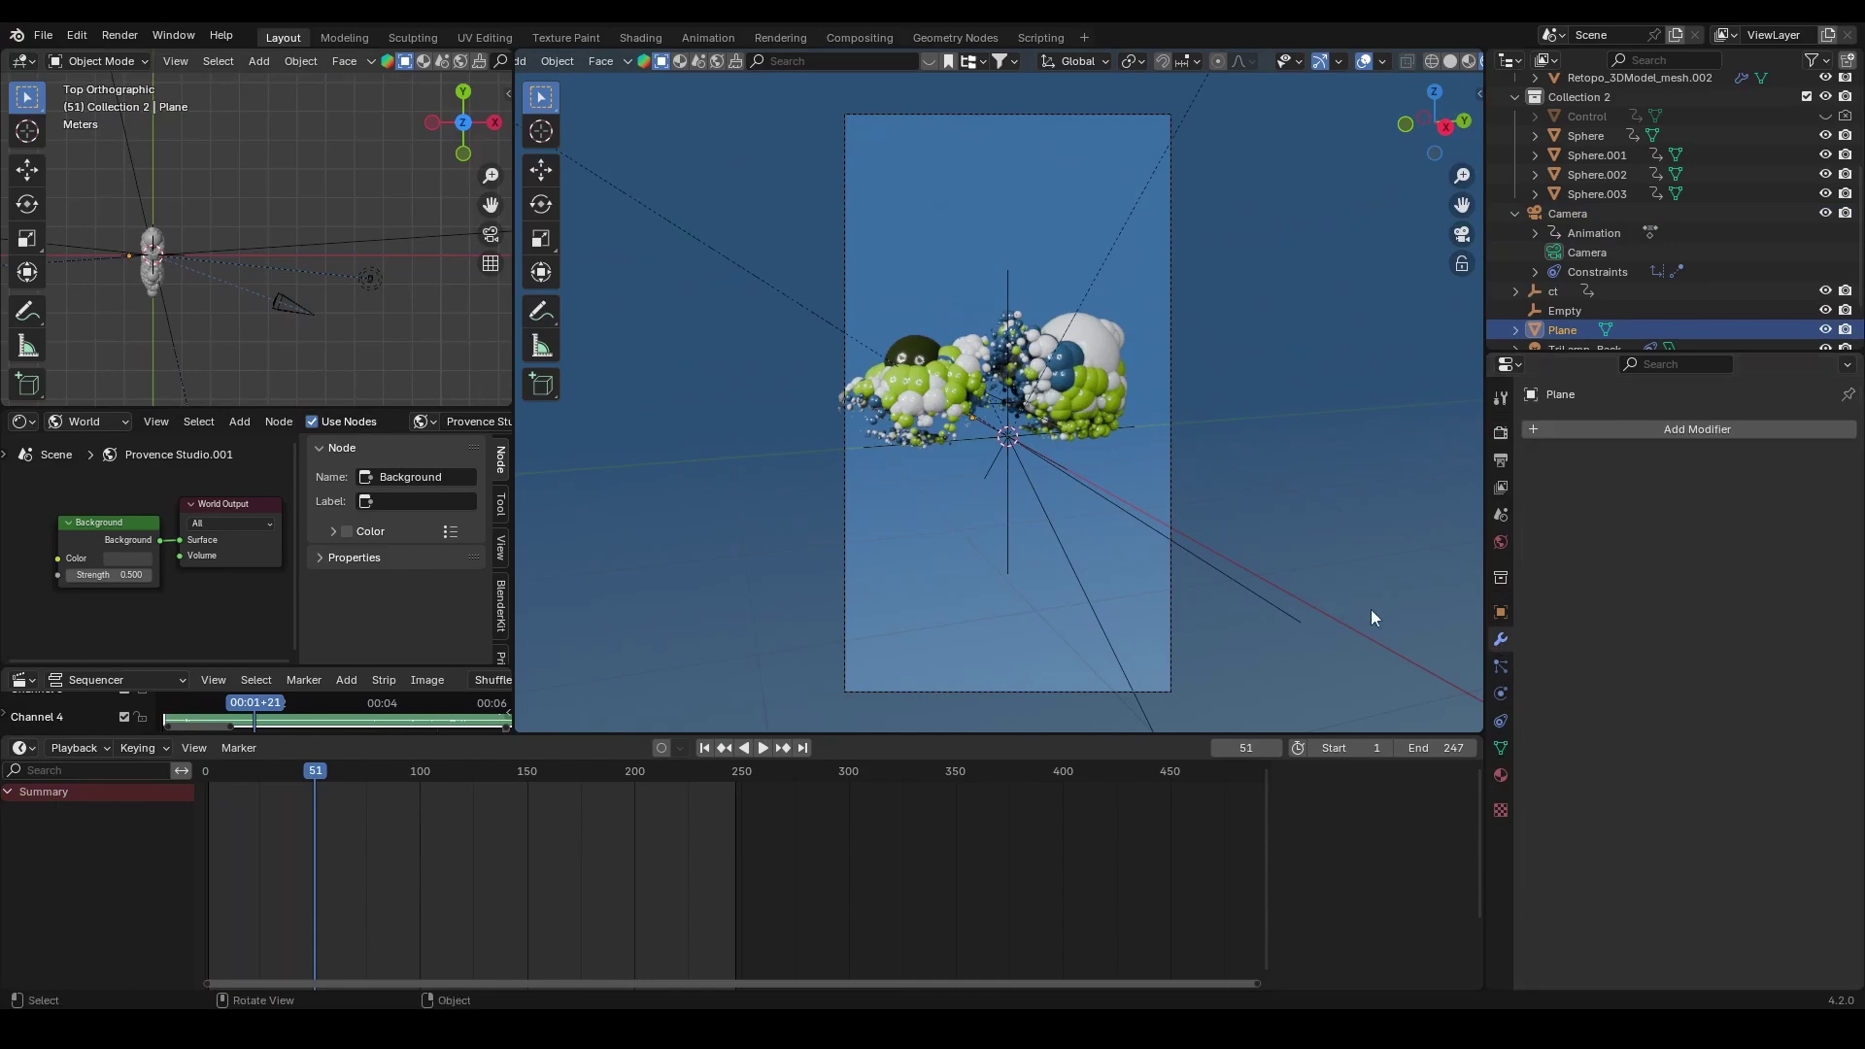
click(1105, 381)
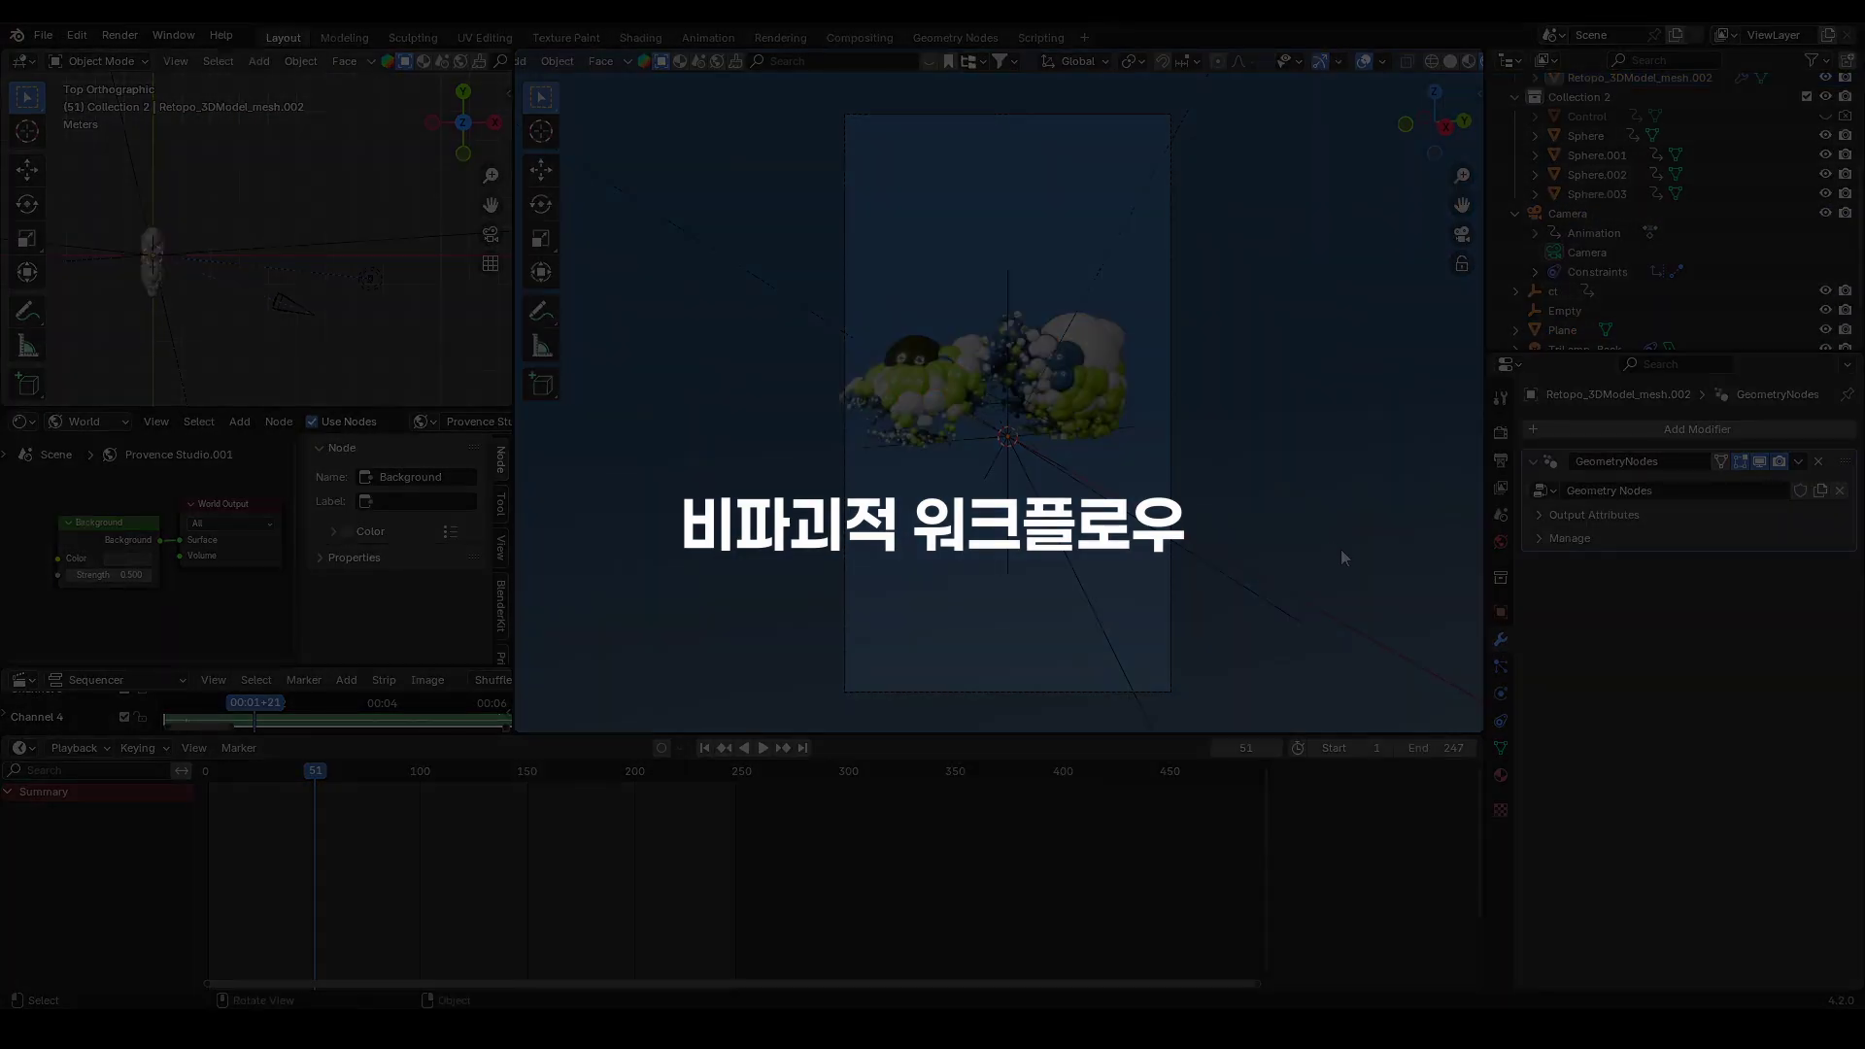
key(space)
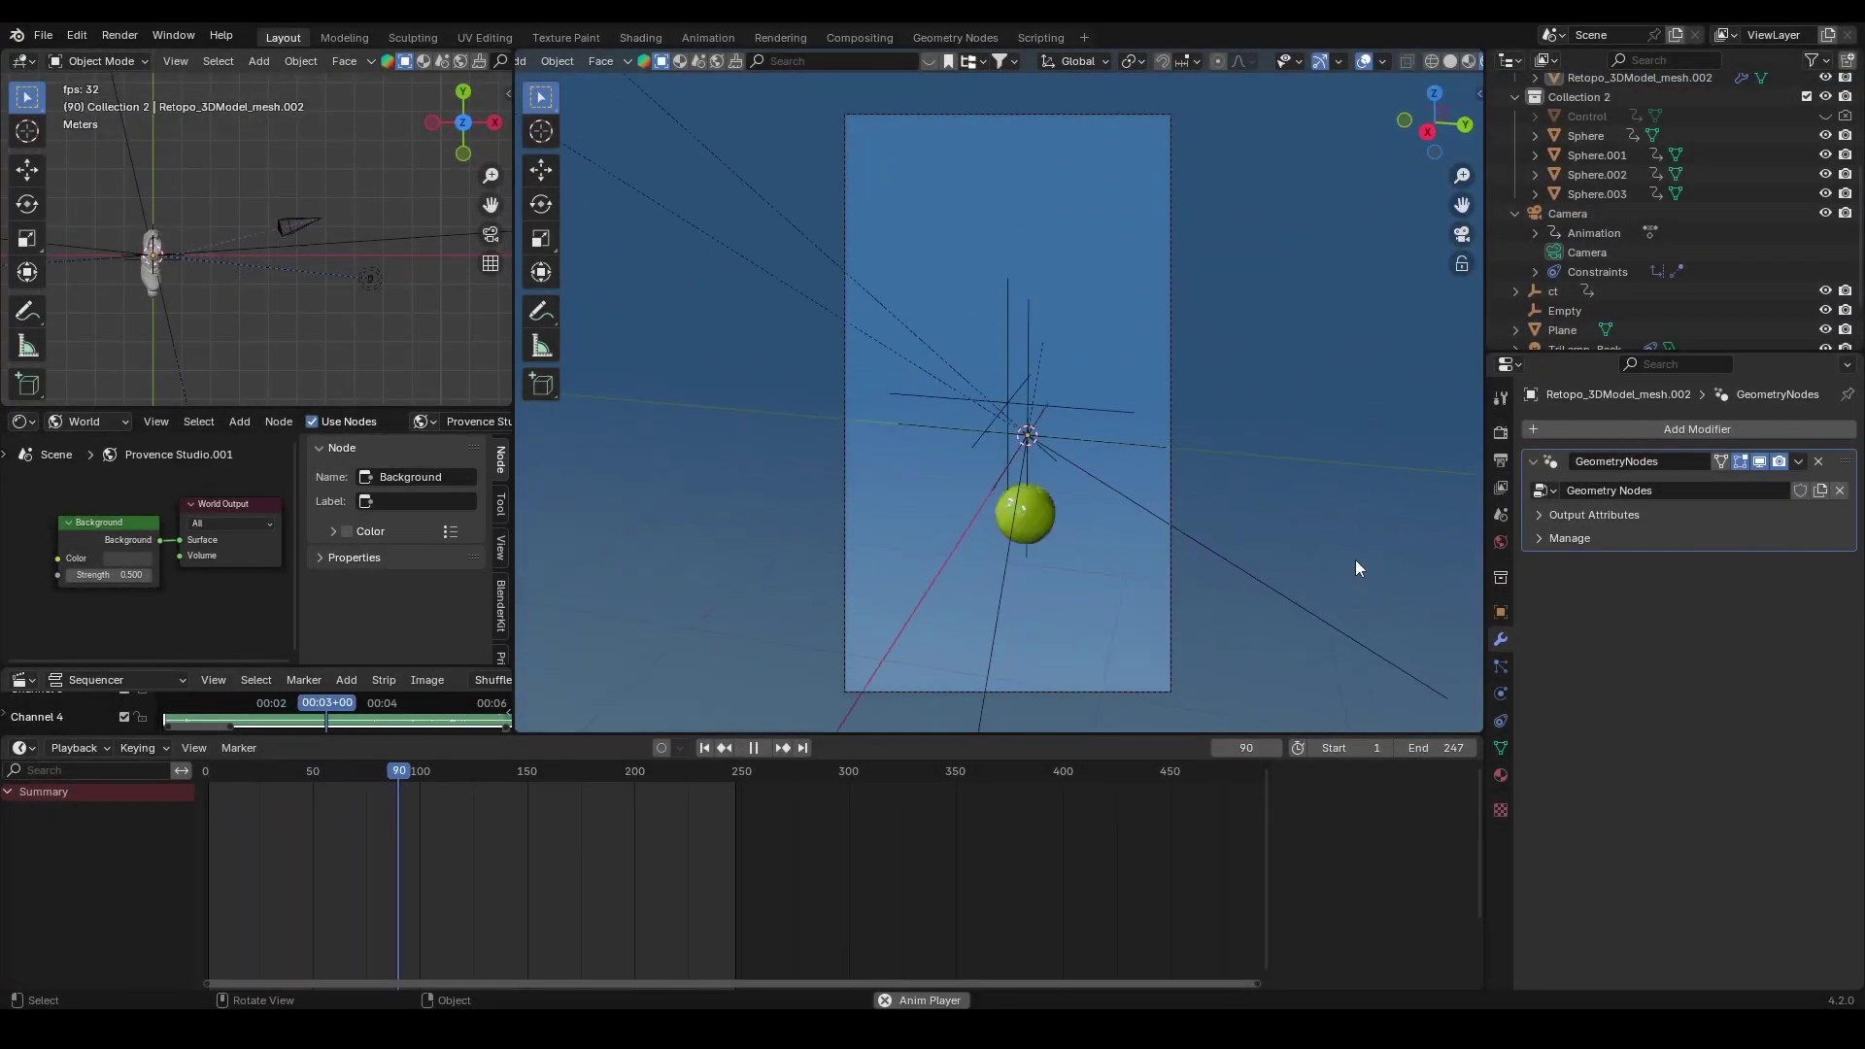
key(space)
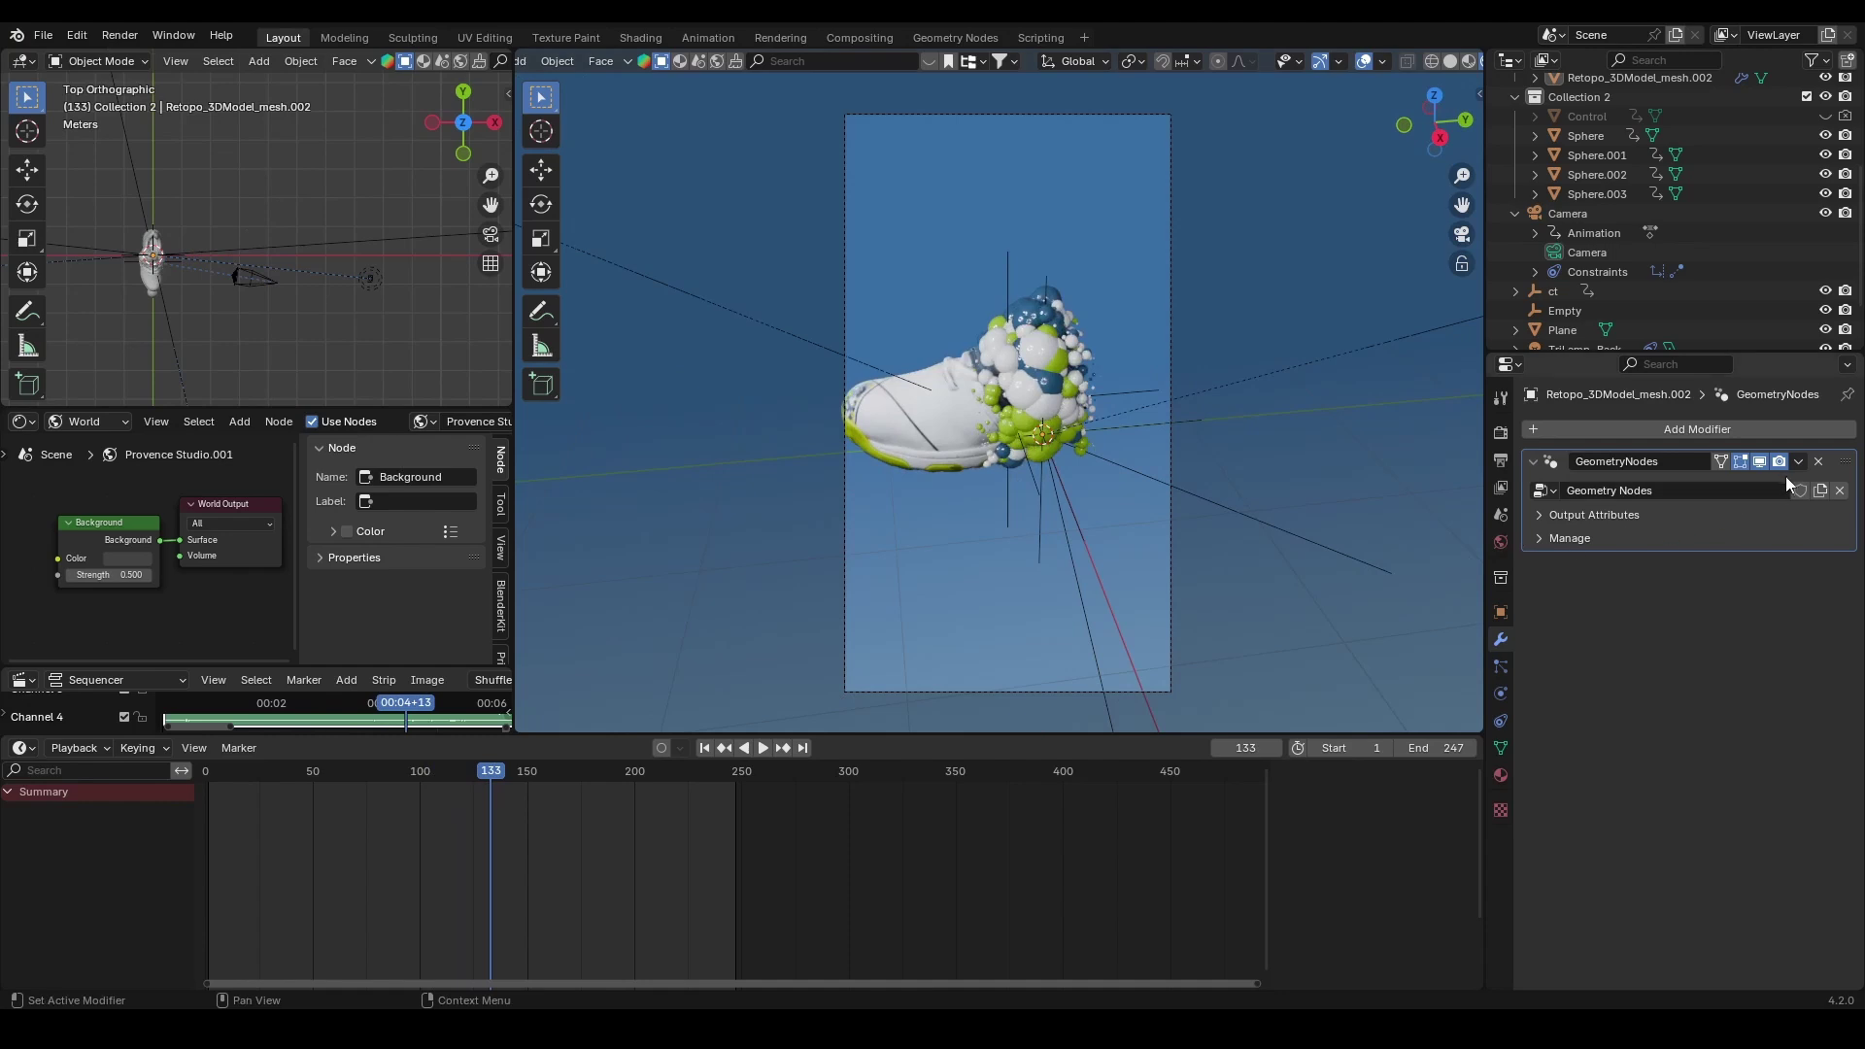
Step: Turn off the GeometryNodes modifier's viewport display on the shoe mesh and play the animation to compare
key(space)
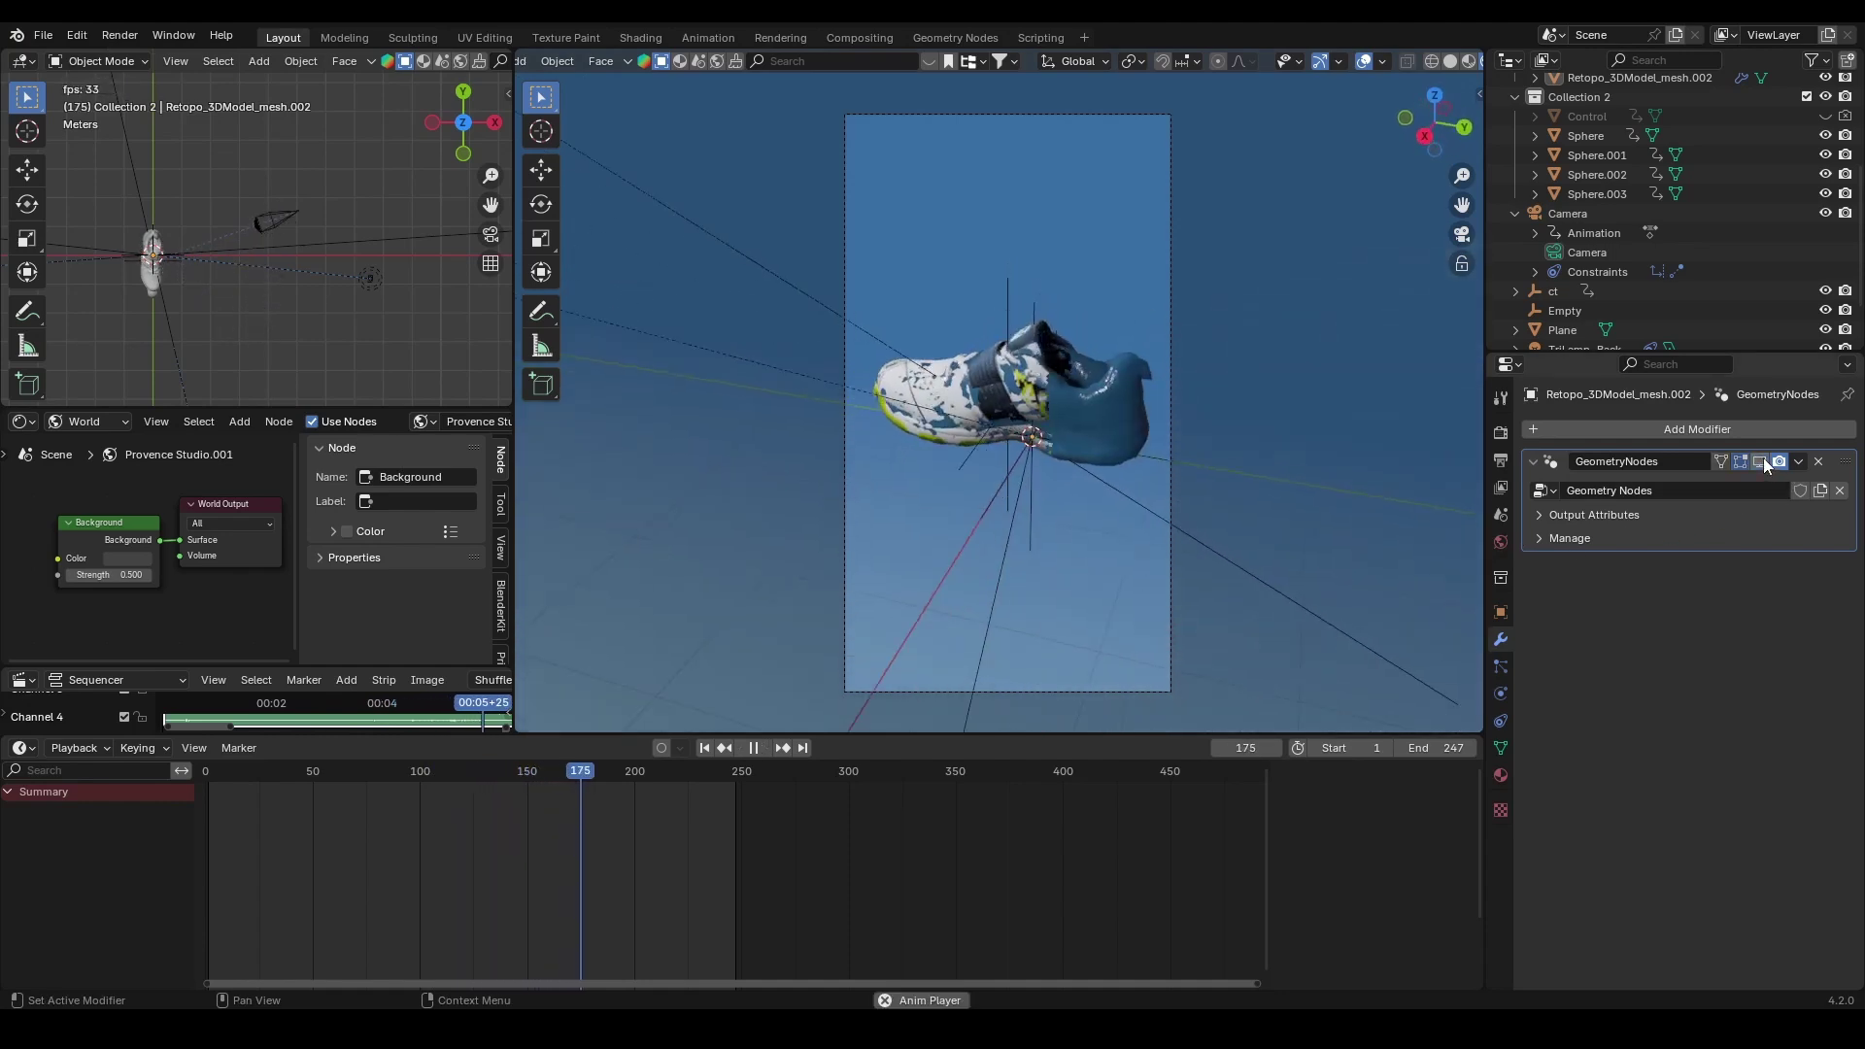
click(1762, 461)
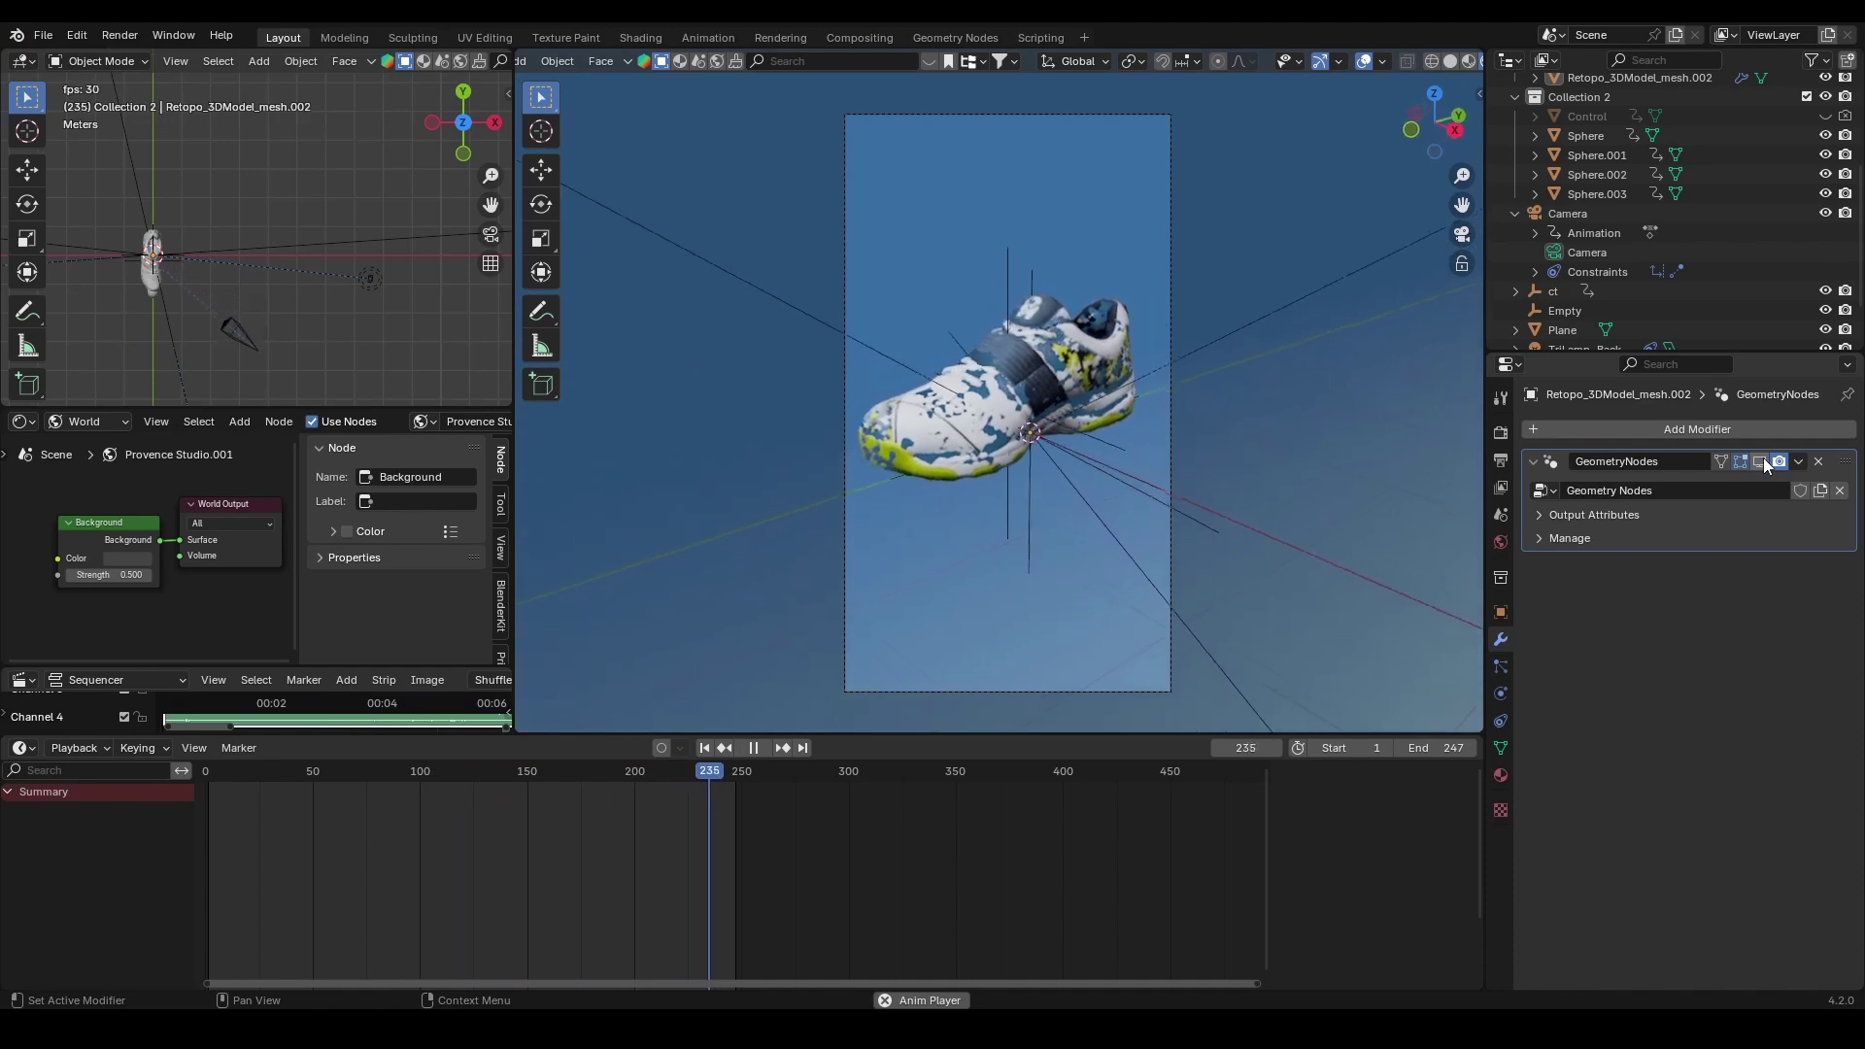
key(space)
key(space)
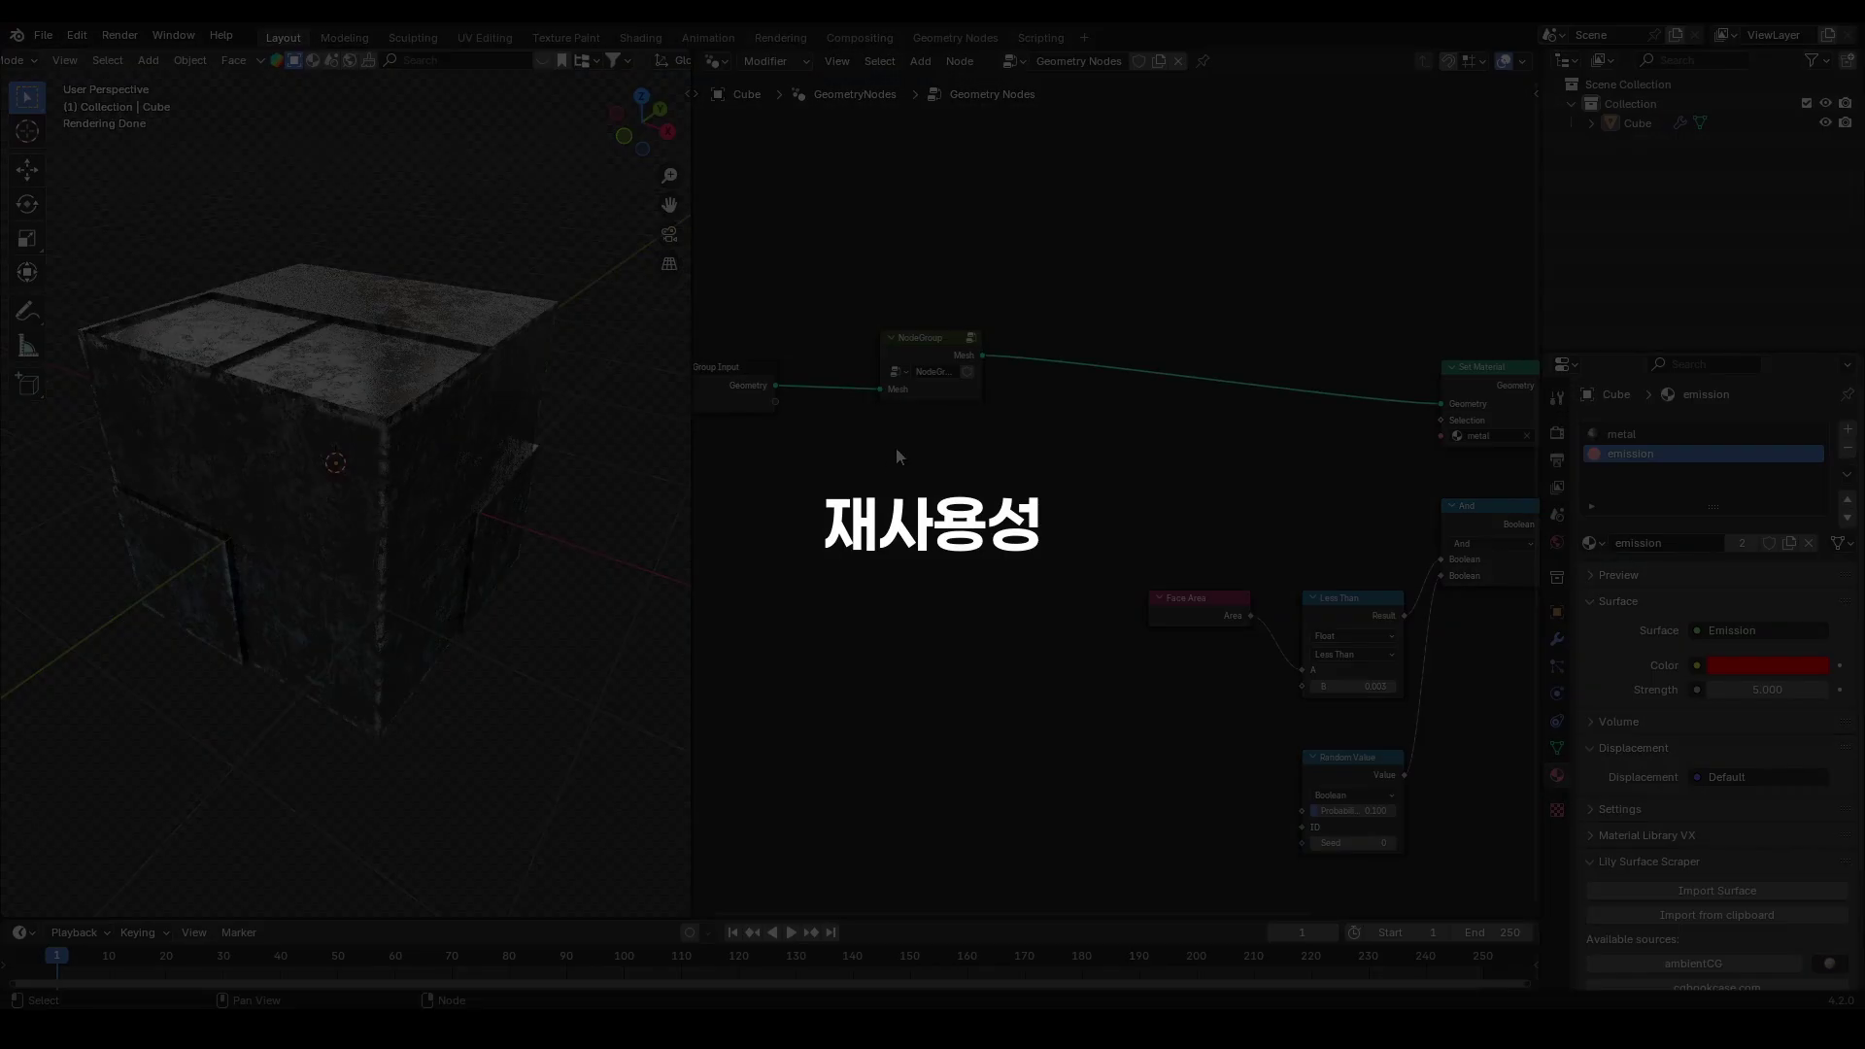
Step: Duplicate the NodeGroup node three times, chaining every copy in series before the metal Set Material node
middle_drag(566, 478, 477, 470)
click(957, 390)
key(shift+d)
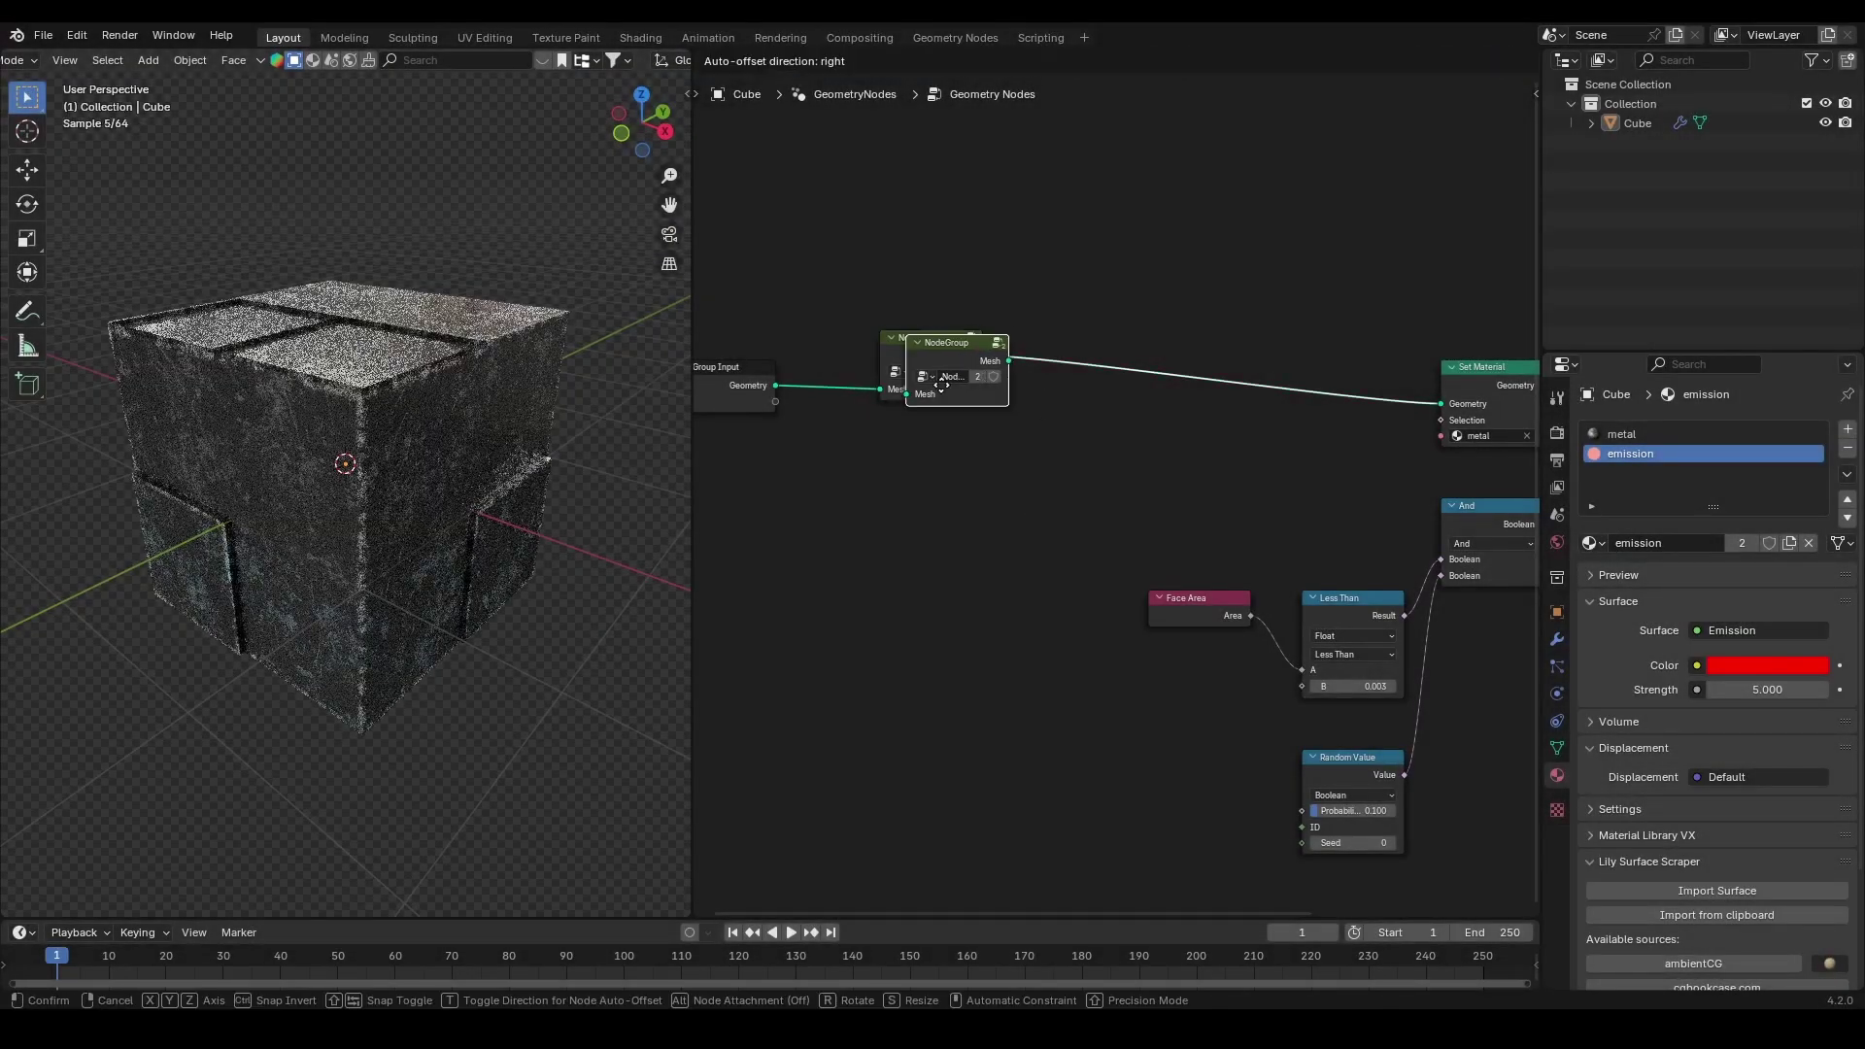
click(1099, 400)
middle_drag(1194, 431, 959, 479)
key(shift+d)
click(1090, 463)
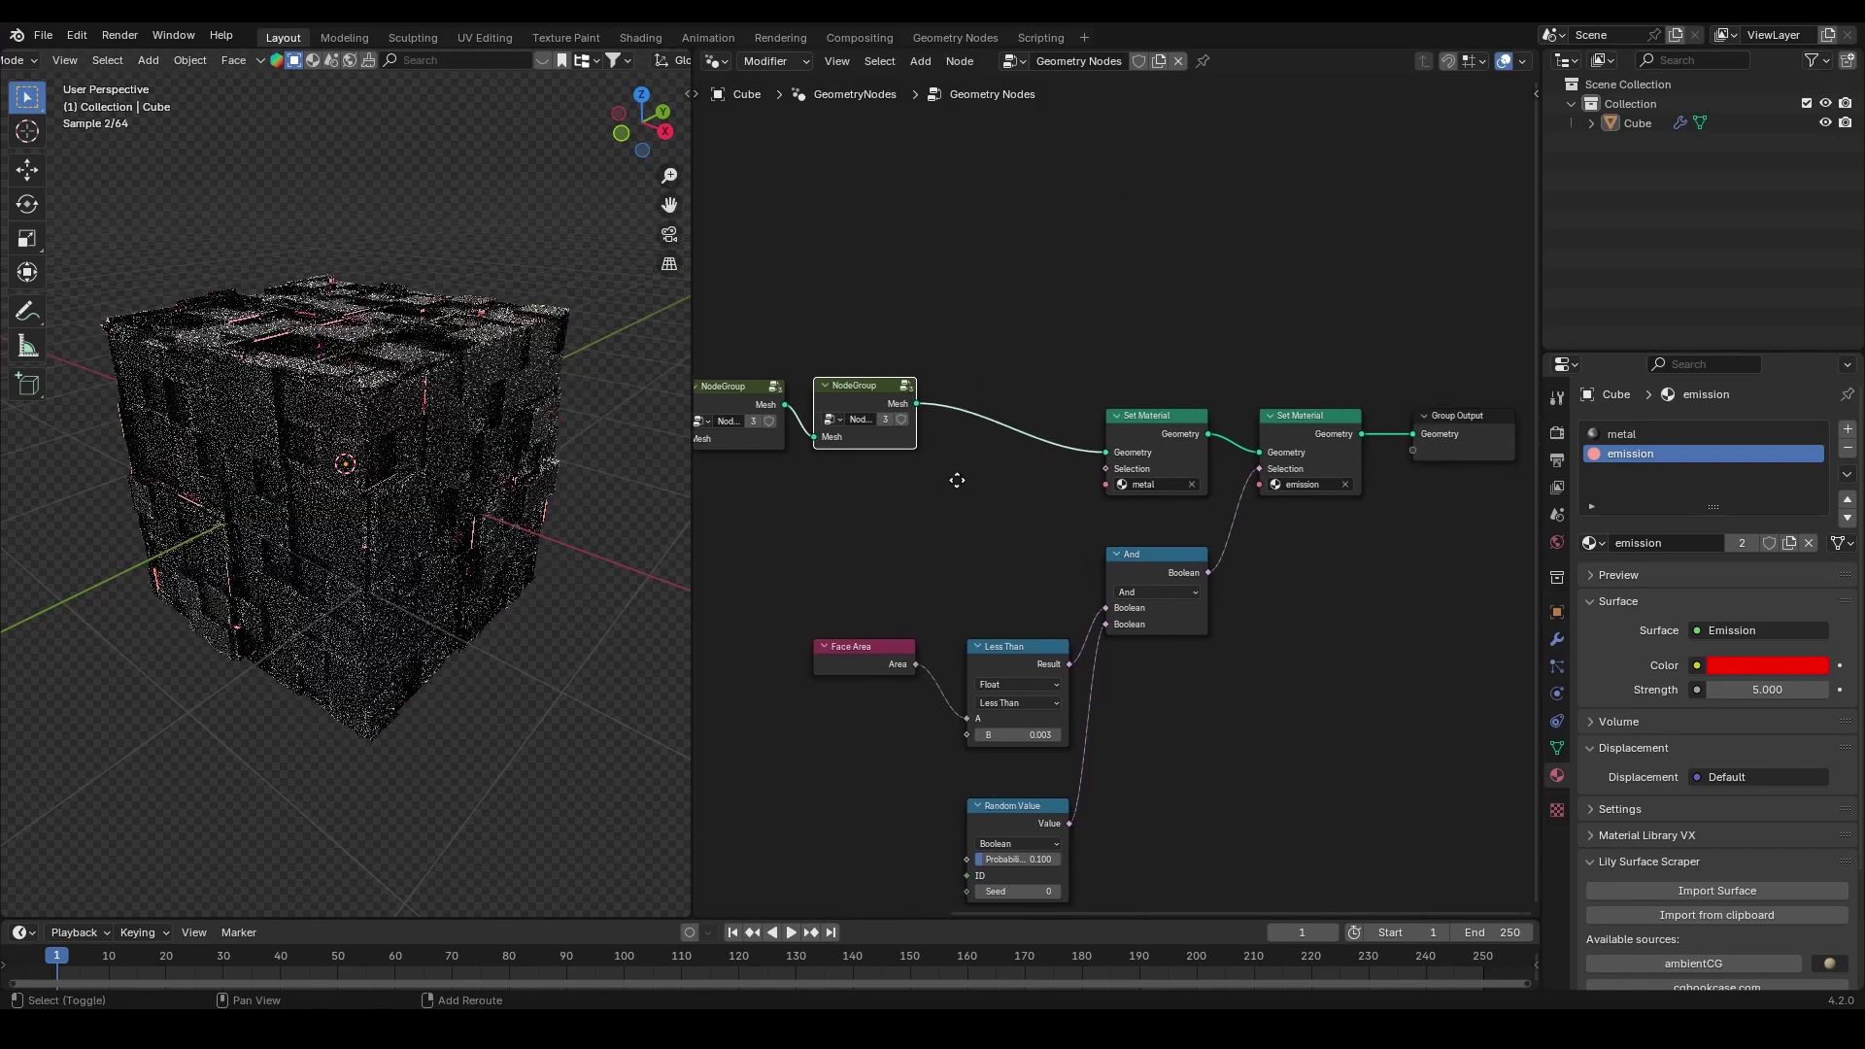
key(shift+d)
click(1084, 487)
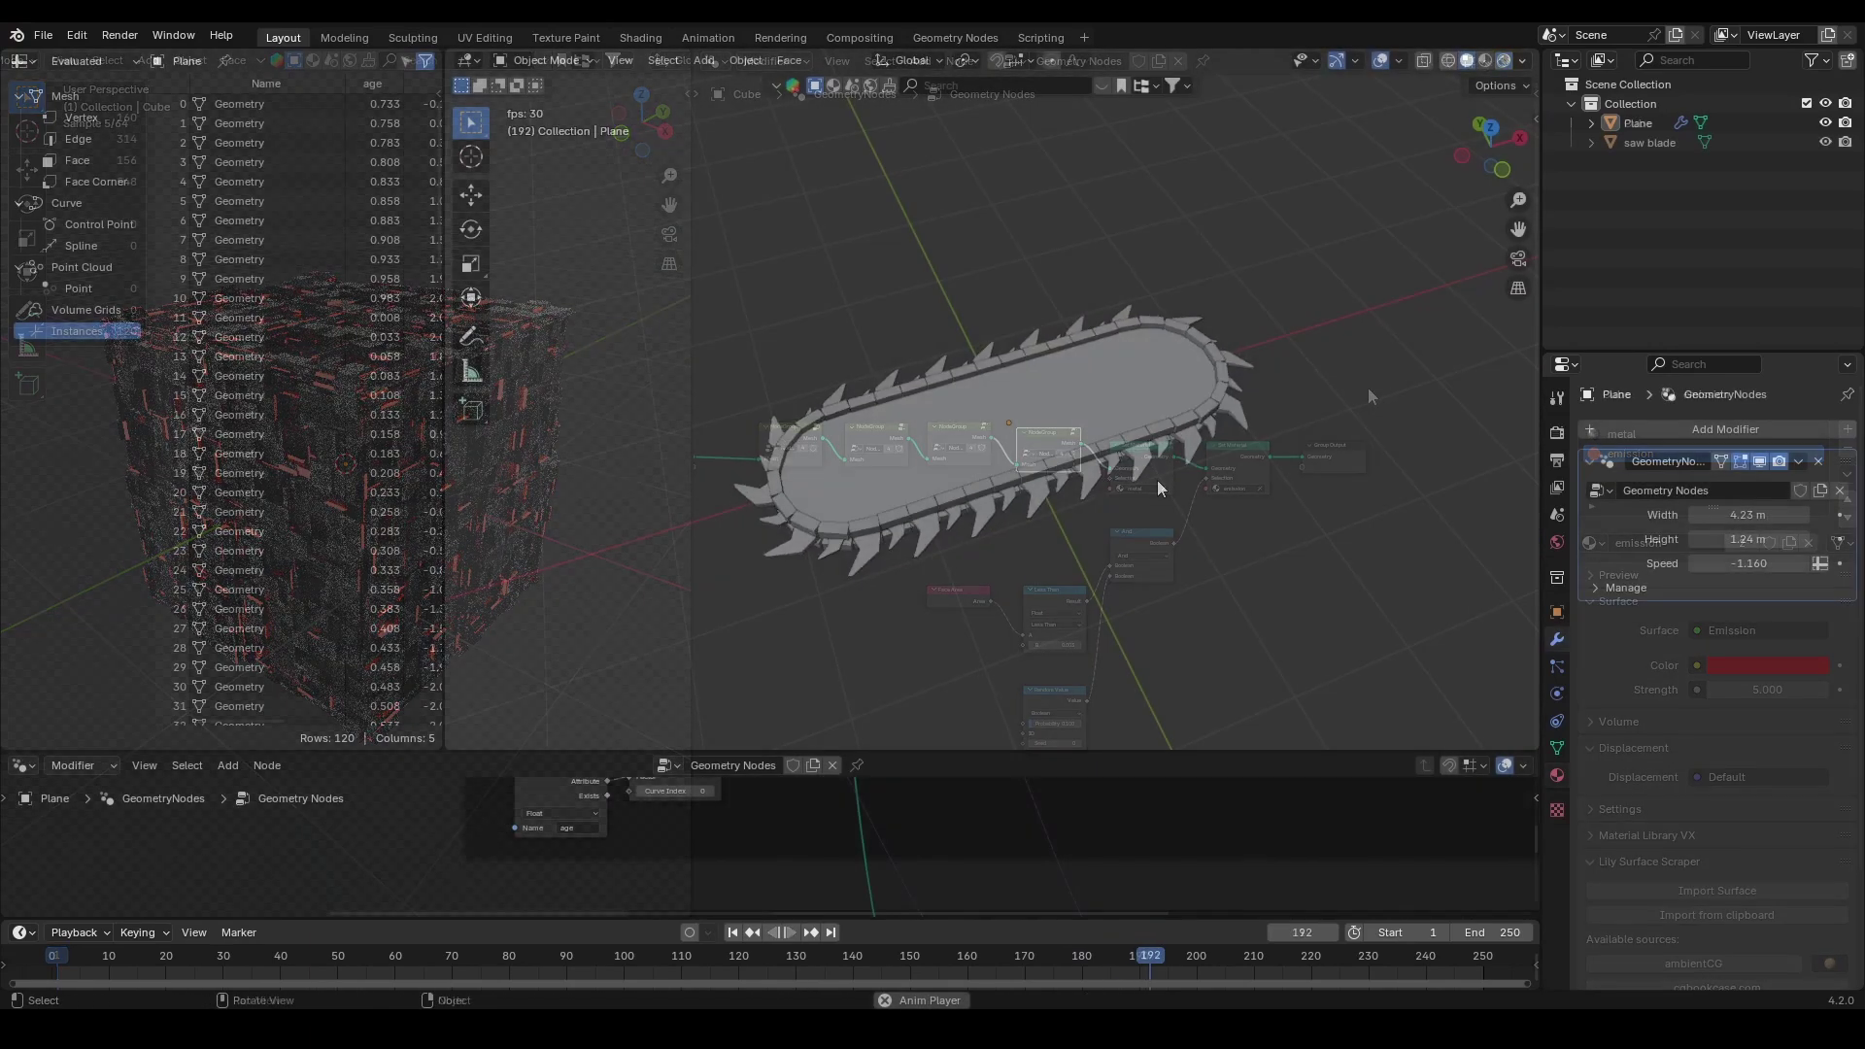
Step: Set the saw chain's Width to 8.73 m, increase its Height and lower its Speed in the GeometryNodes modifier
drag(1744, 515, 1860, 515)
scroll(1311, 495, down, 3)
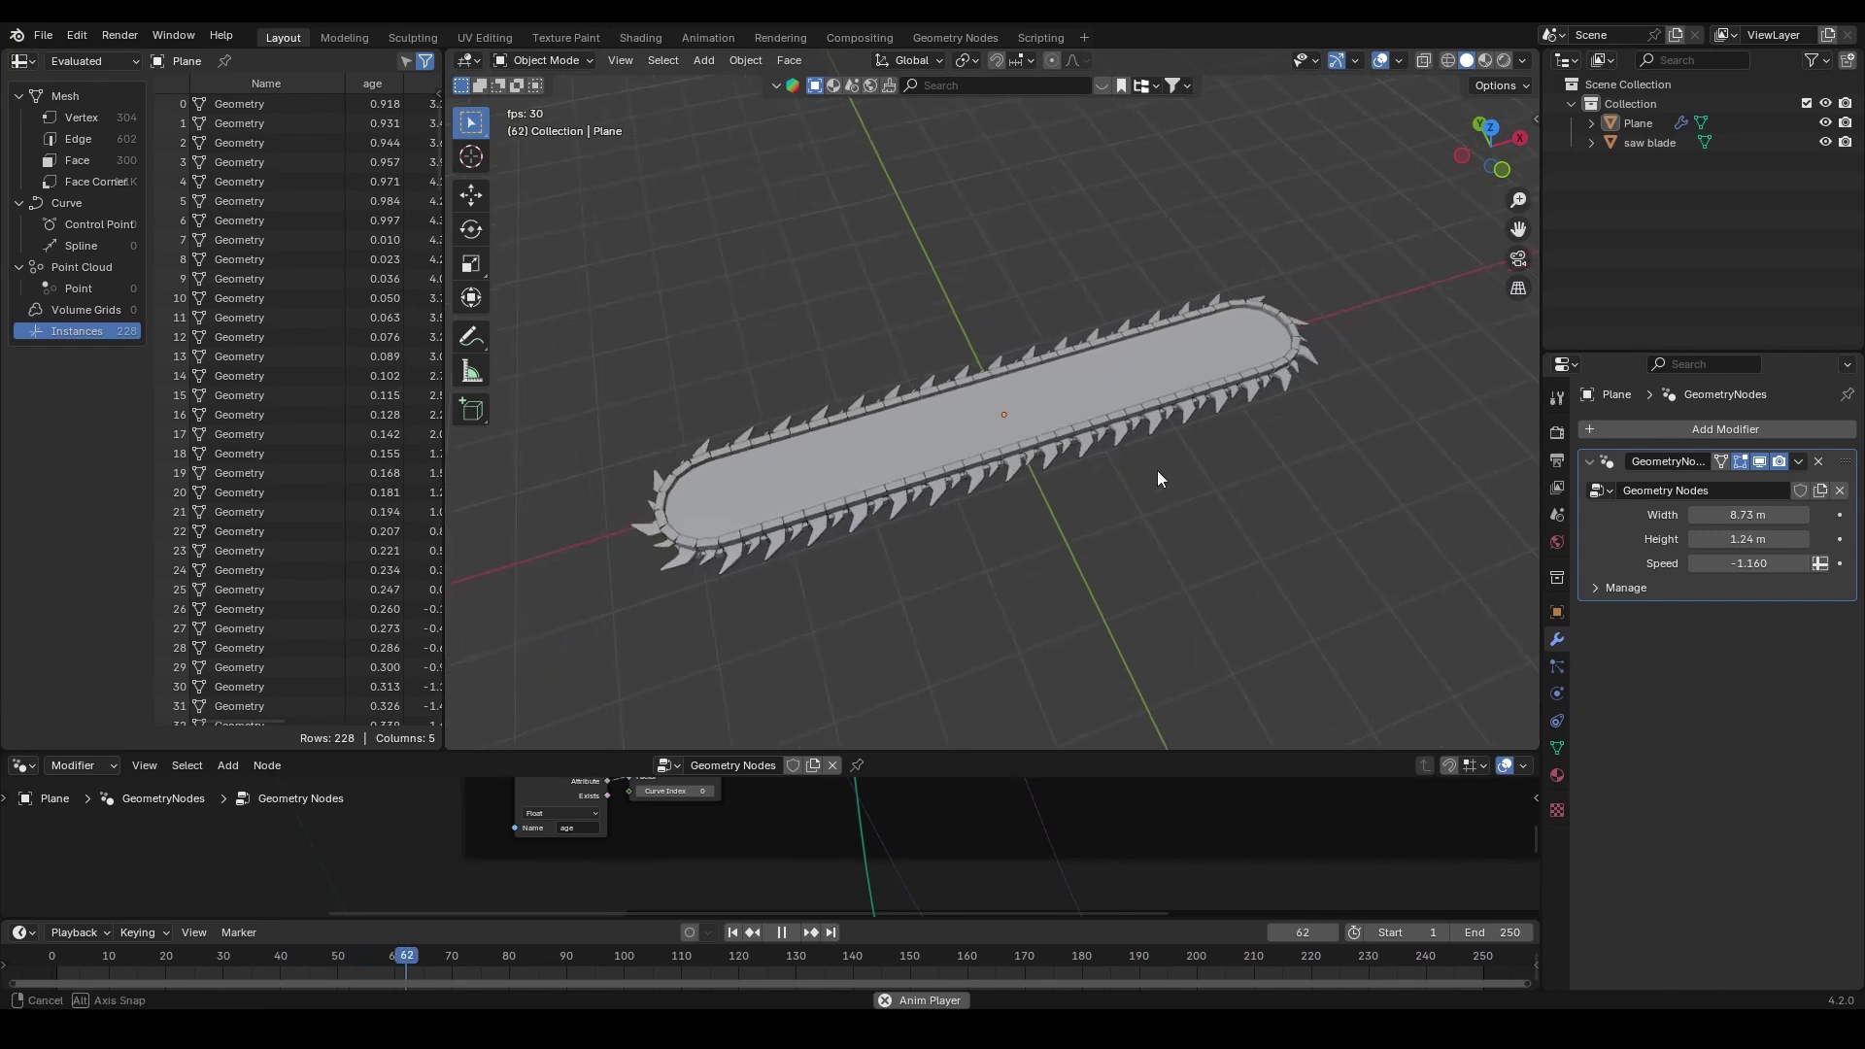
middle_drag(1157, 470, 1106, 456)
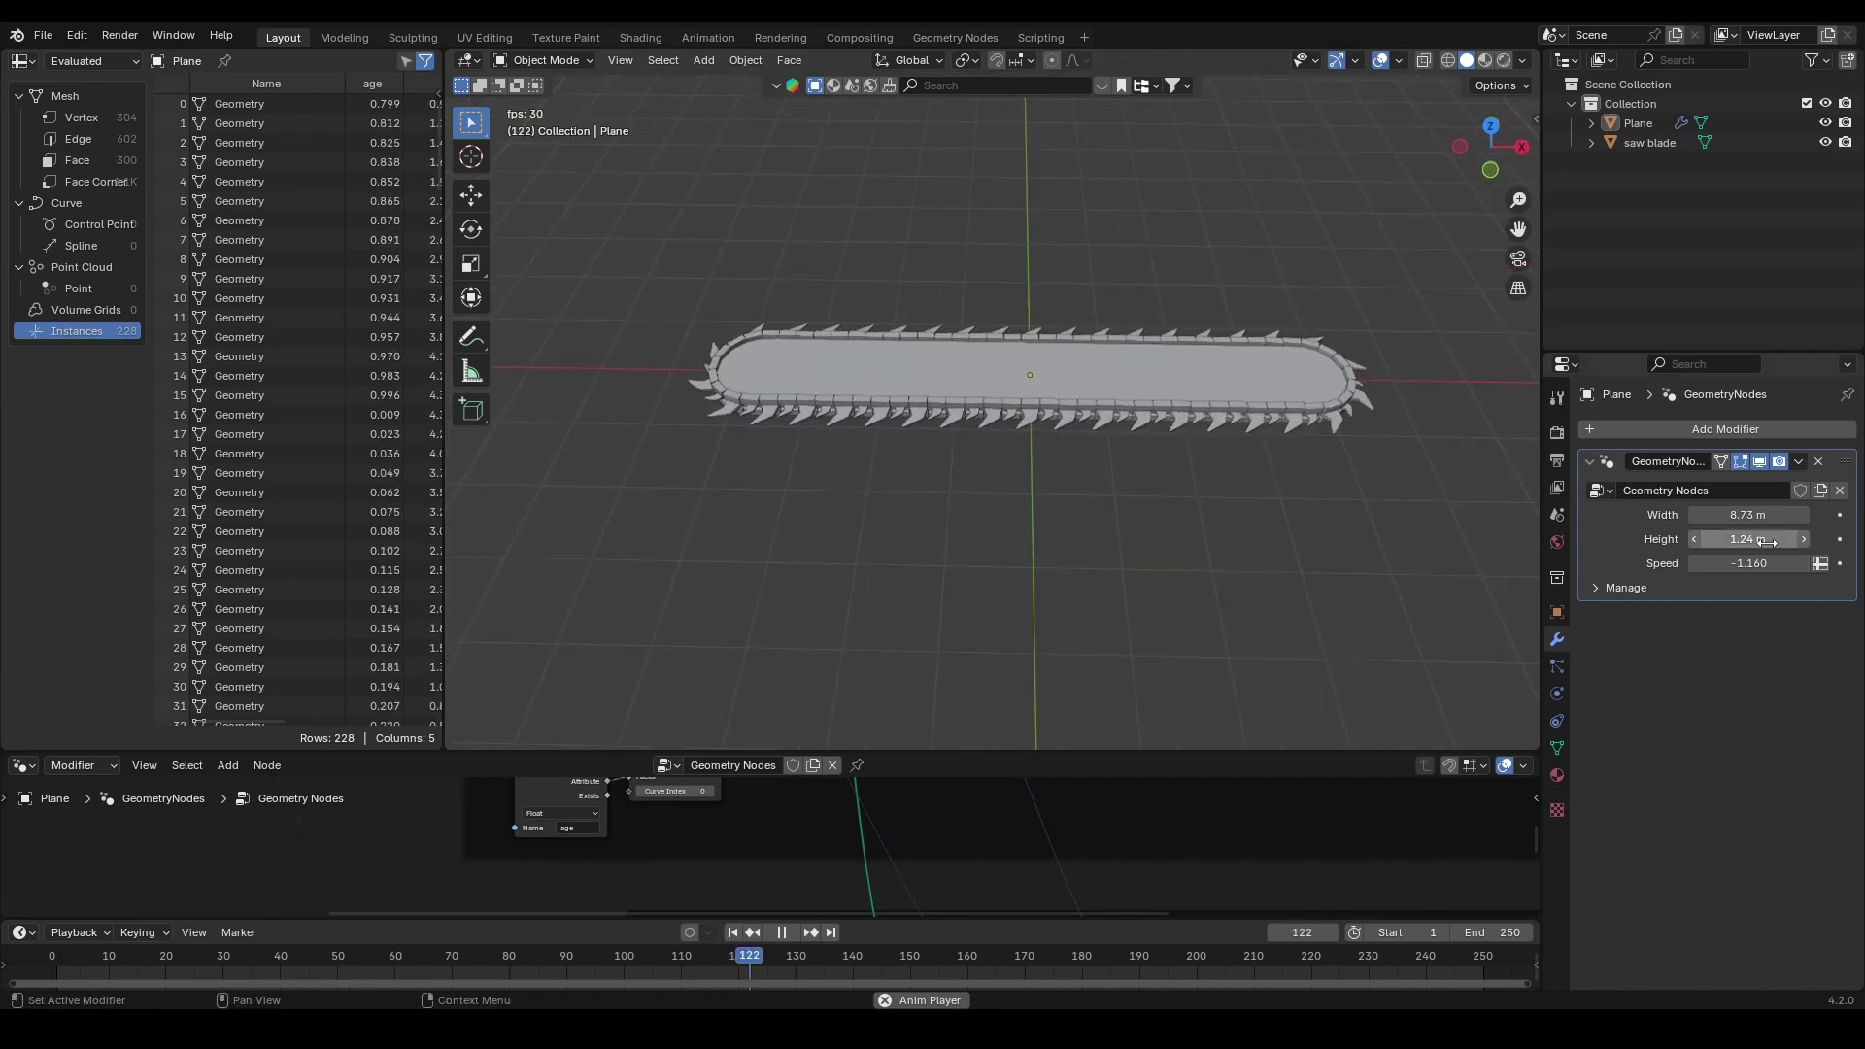
drag(1748, 539, 1798, 538)
middle_drag(1244, 428, 1233, 480)
drag(1729, 563, 683, 564)
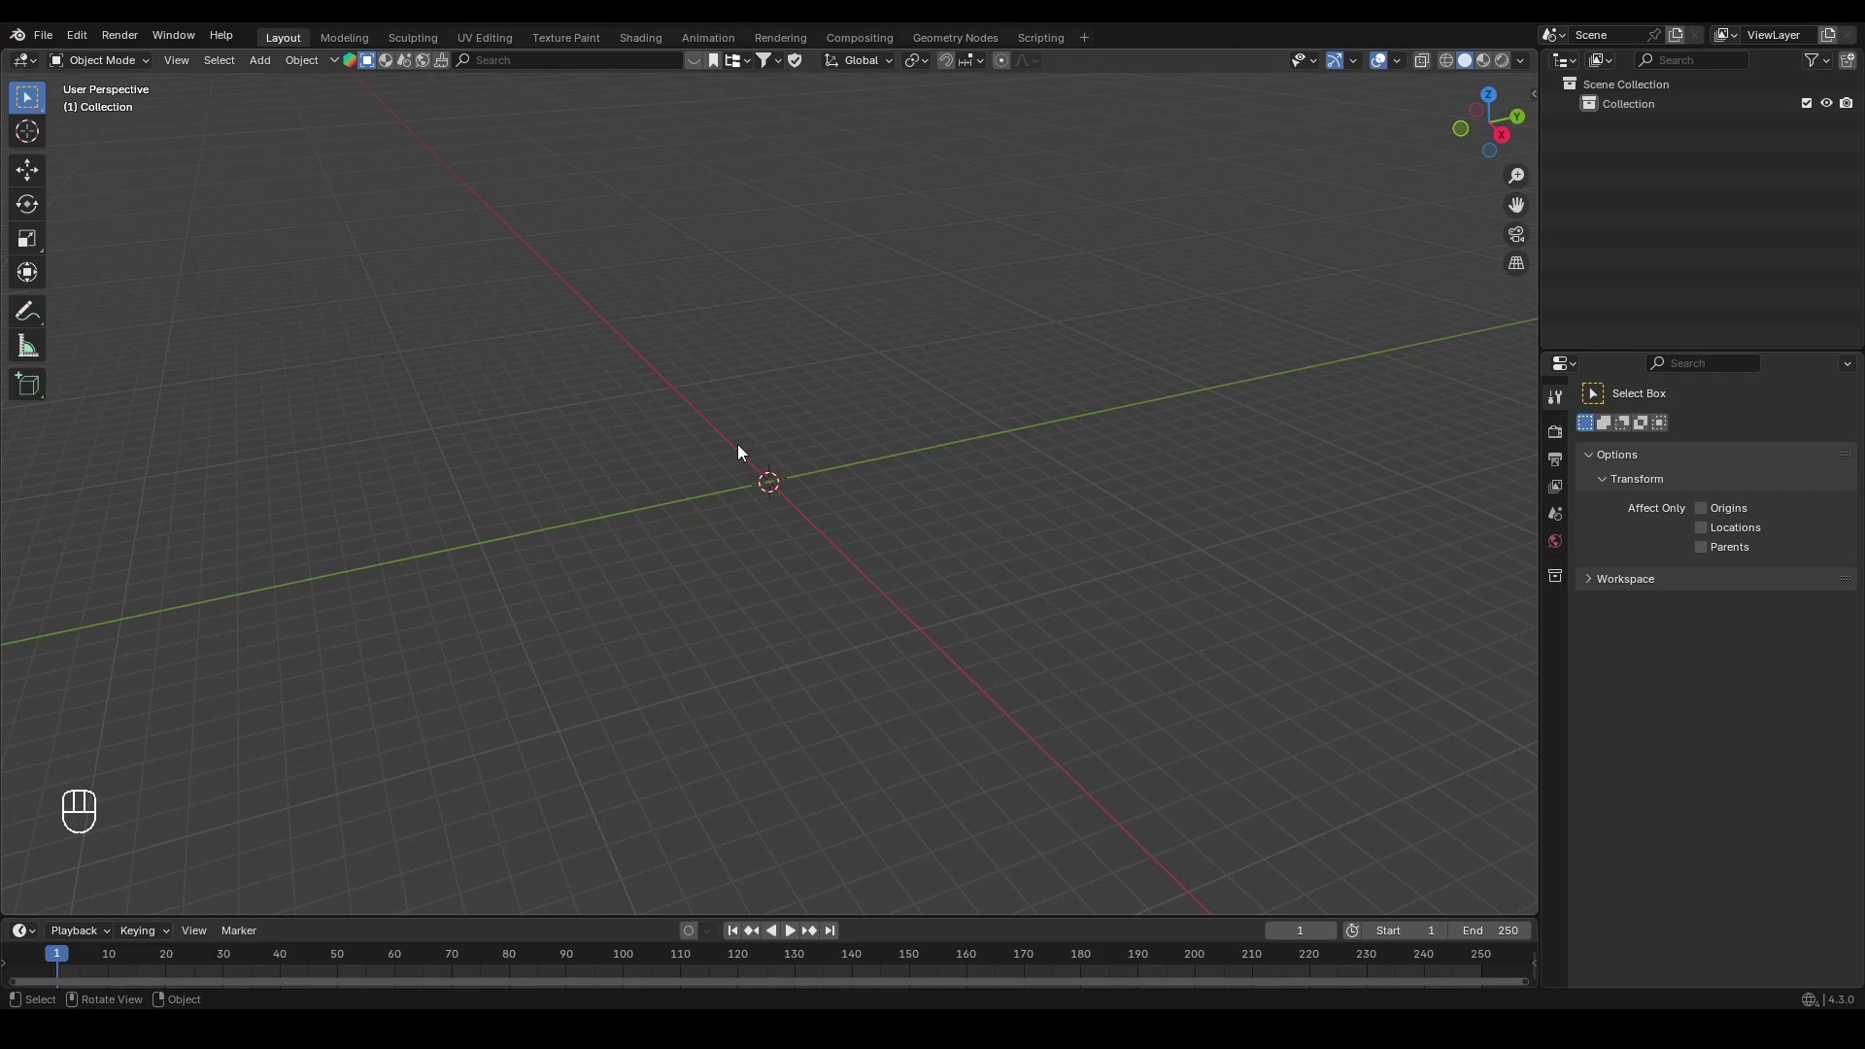
Step: Add a mesh cube to the empty scene
key(shift+a)
mouse_move(726, 469)
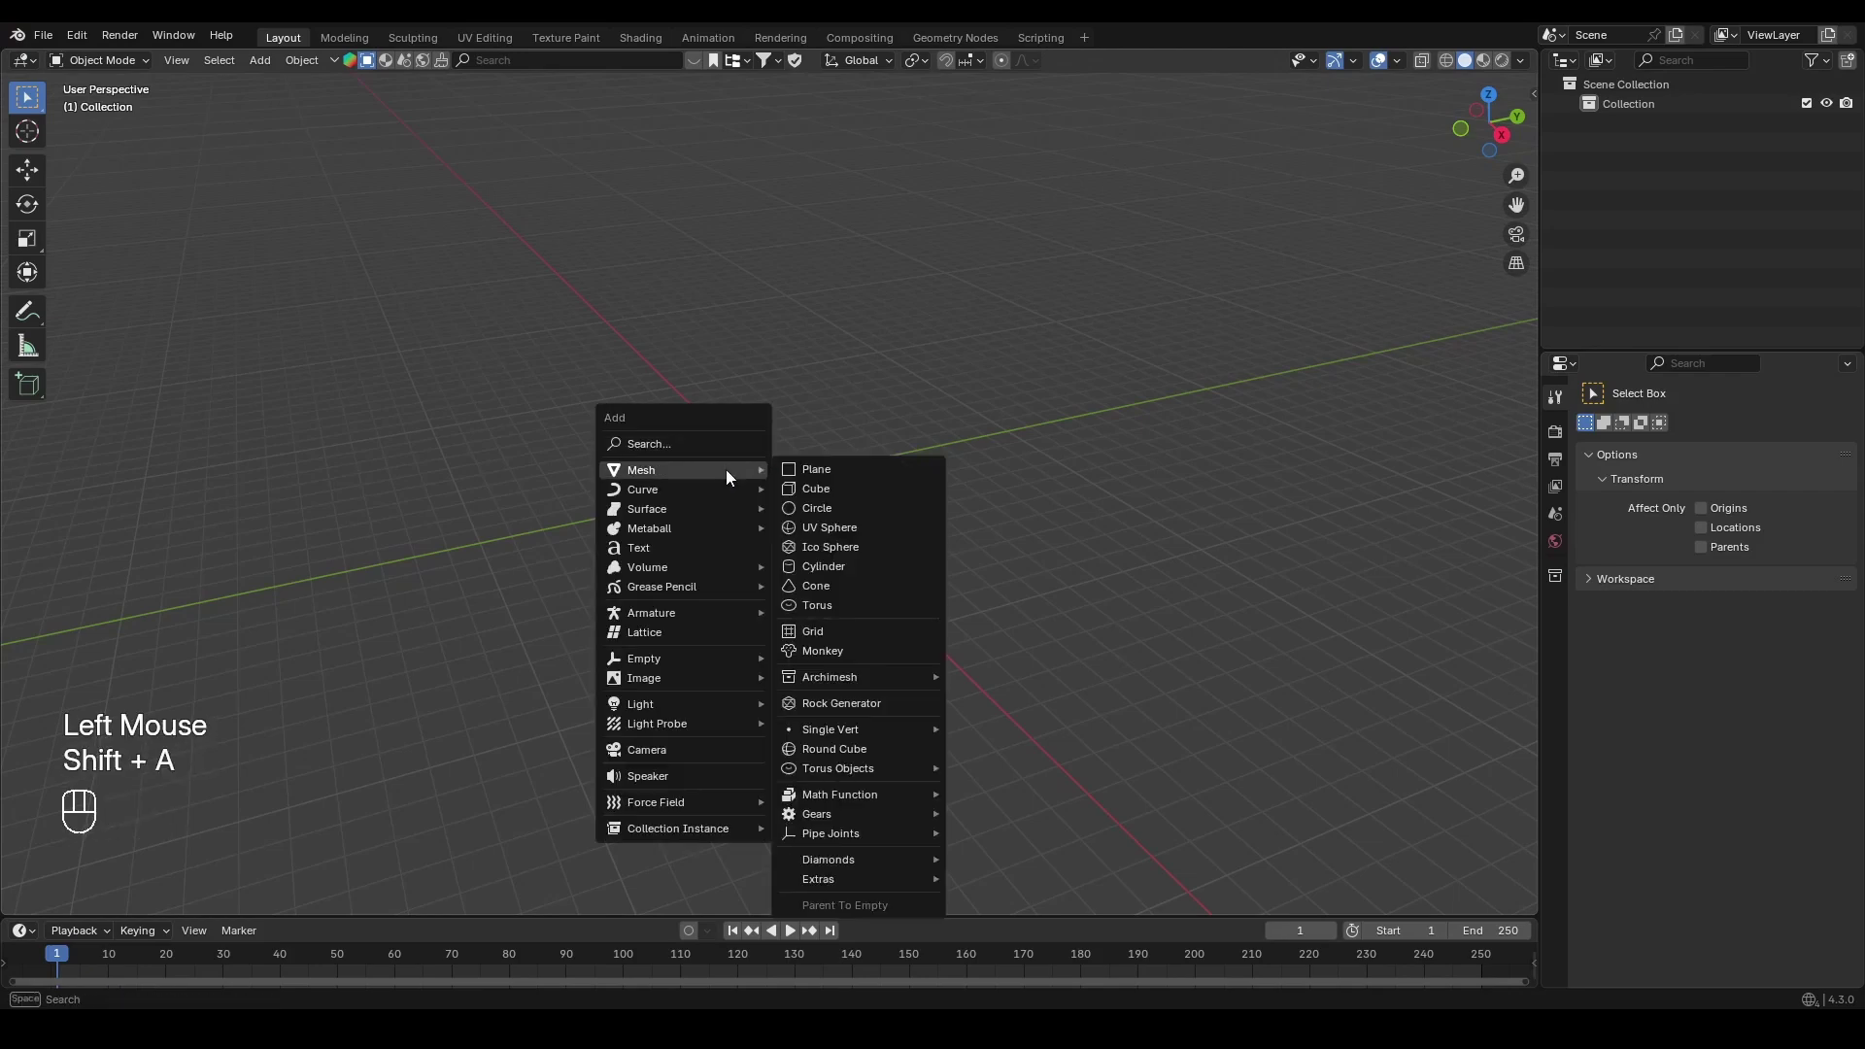
click(826, 491)
scroll(732, 528, up, 2)
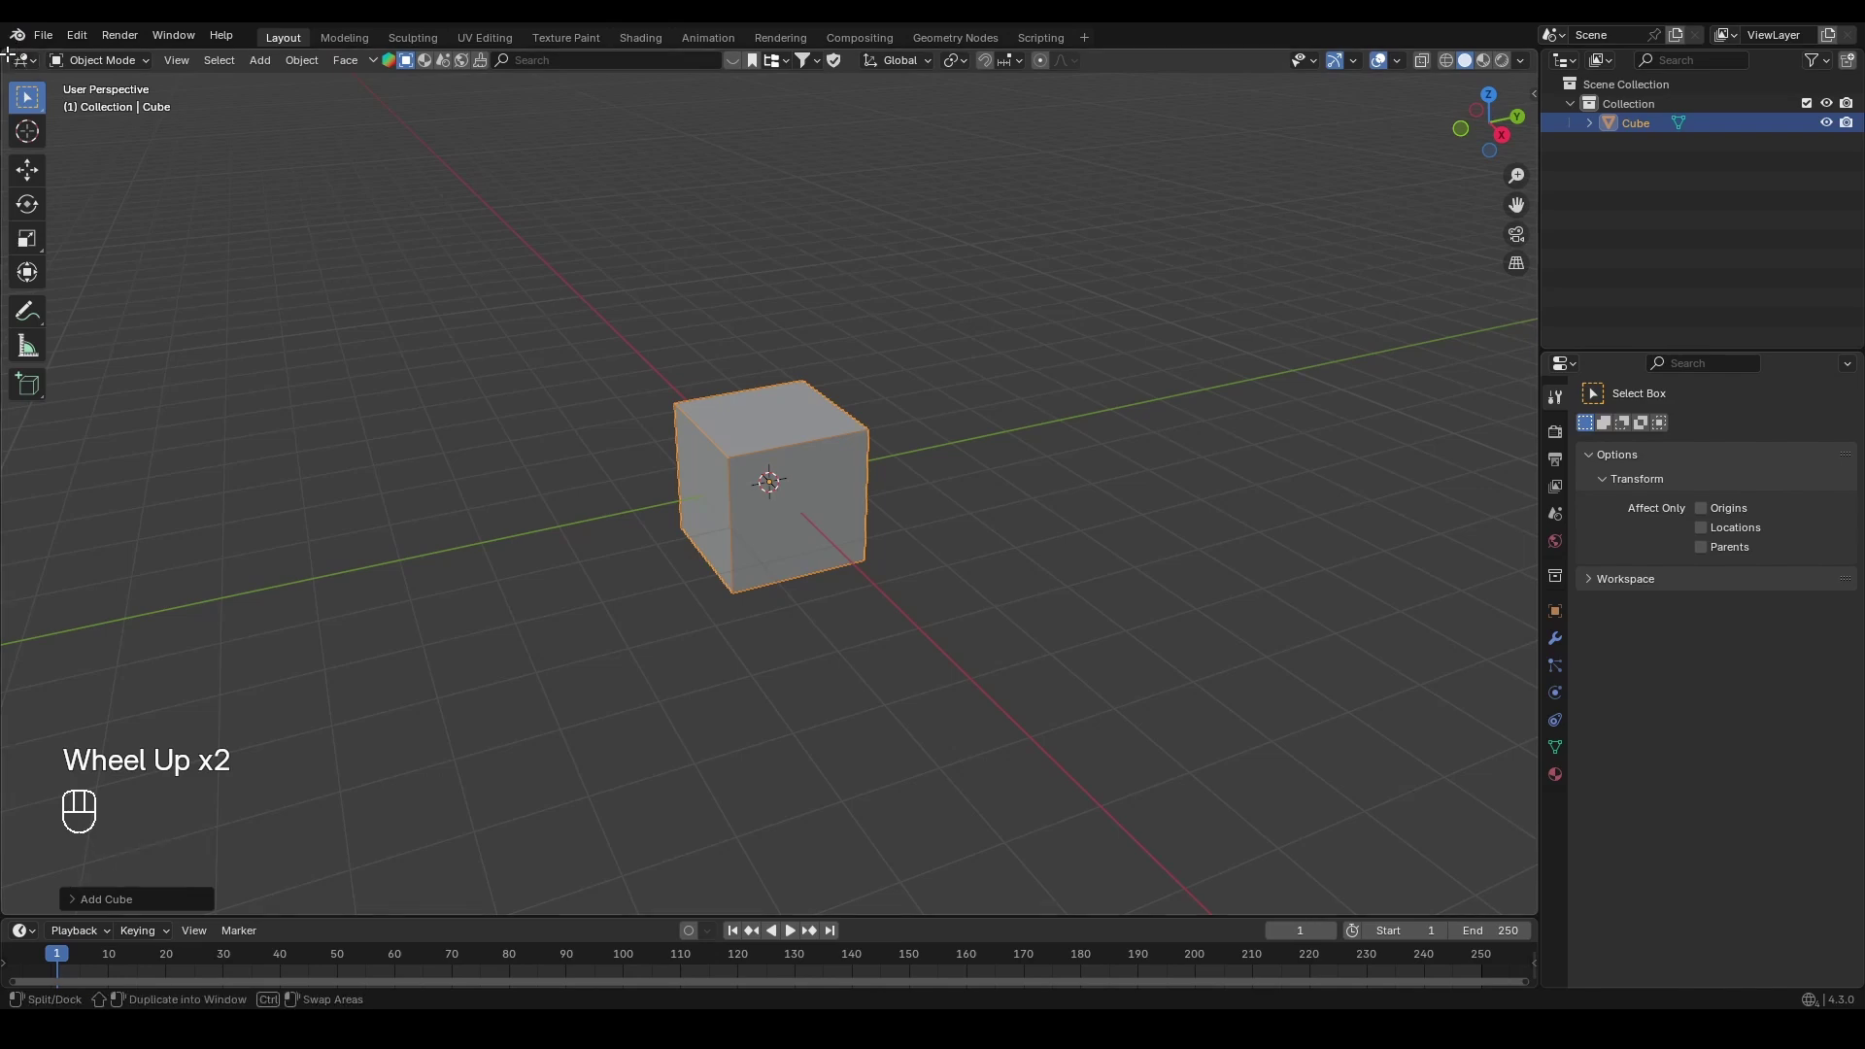
Step: Split the 3D viewport into two side-by-side areas and turn one of them into a Geometry Node Editor
drag(5, 54, 689, 92)
scroll(601, 389, up, 3)
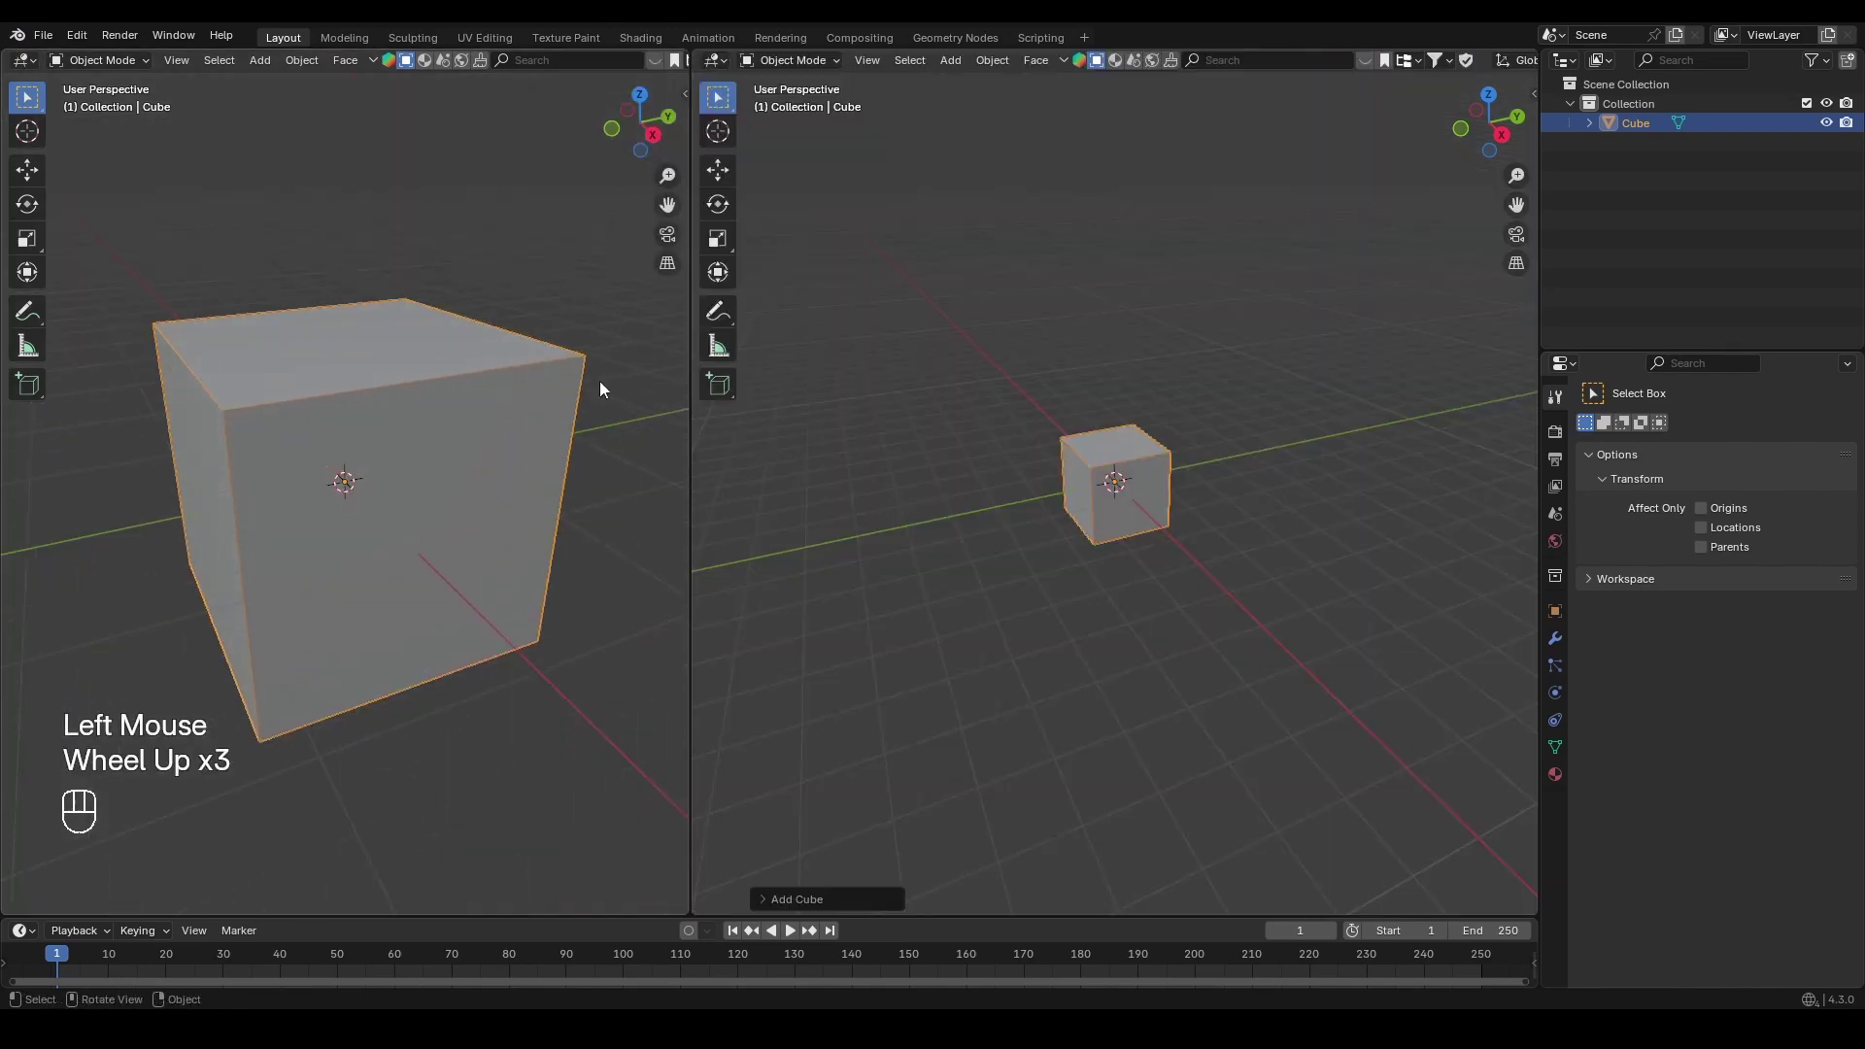
click(717, 63)
click(763, 218)
scroll(539, 316, down, 2)
middle_drag(461, 383, 410, 393)
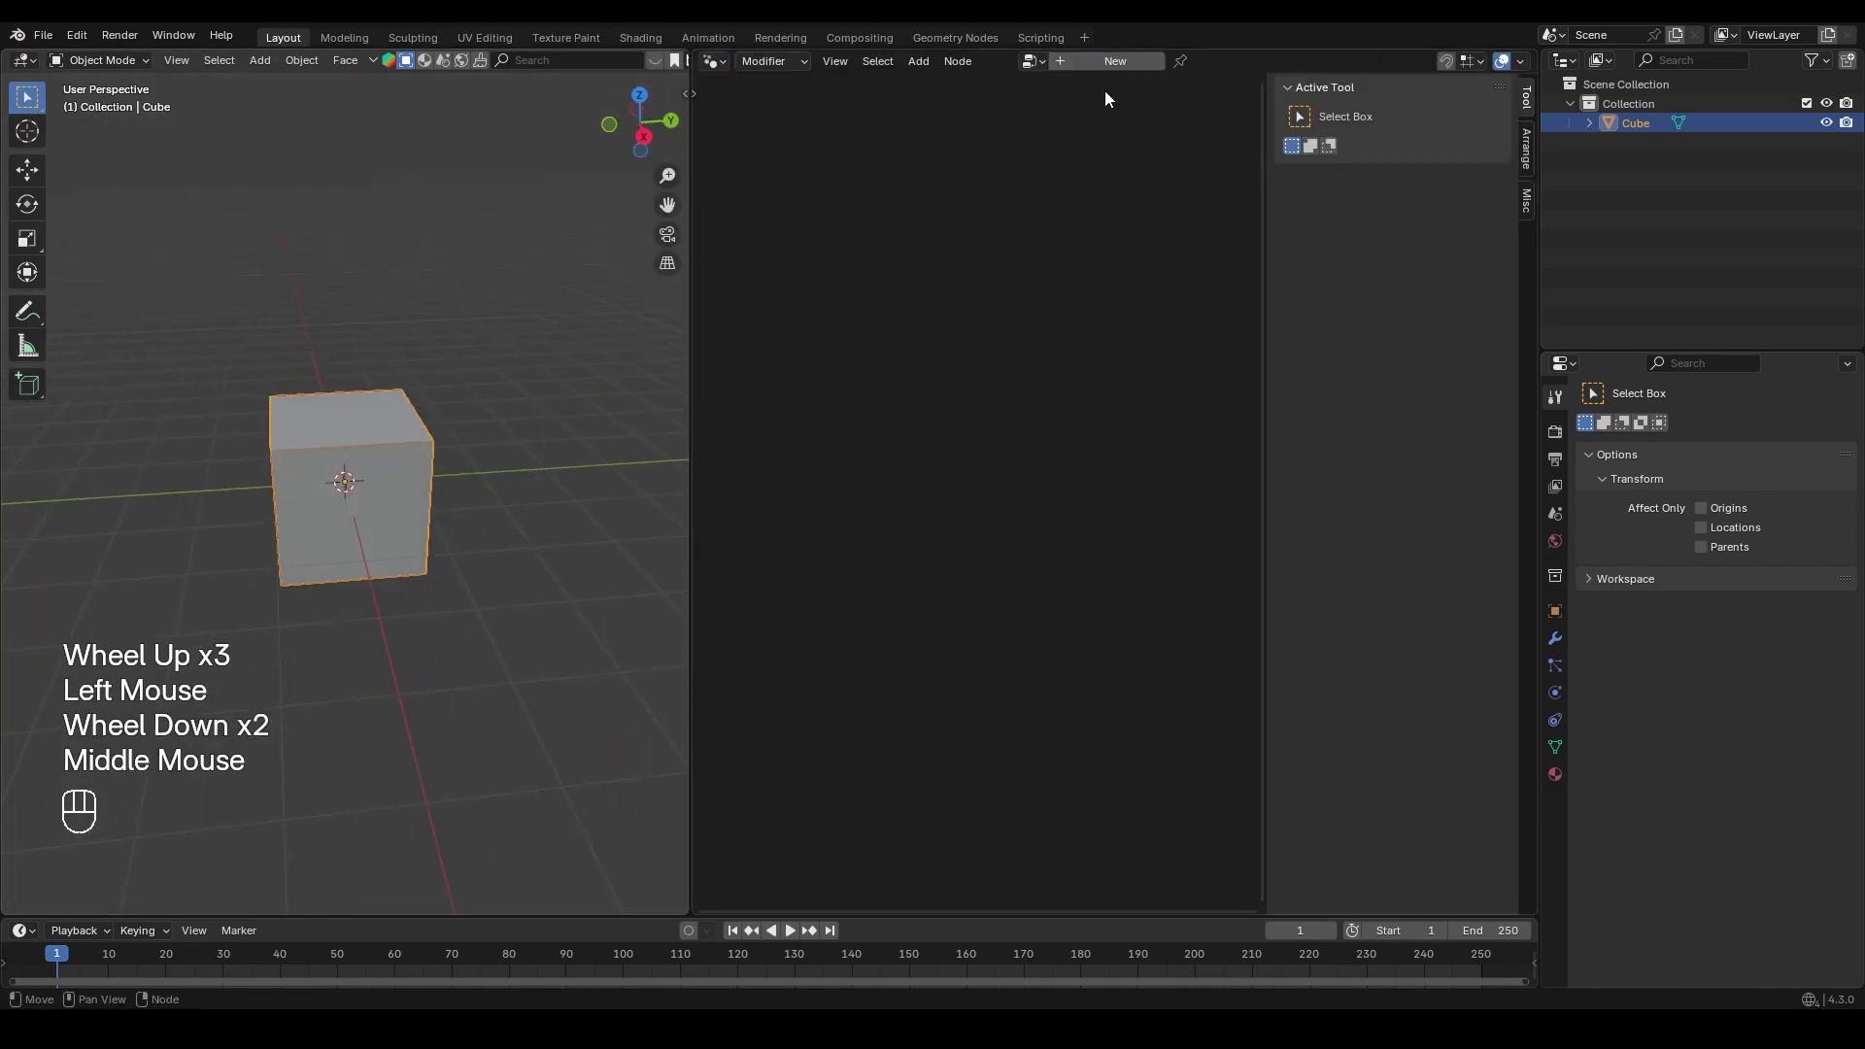
Step: Hide the node editor's sidebar and create a new geometry node tree for the cube
key(n)
click(1103, 61)
middle_drag(1000, 459, 1150, 512)
scroll(1119, 515, up, 3)
Step: Cut the Group Input link and feed a new UV Sphere node's mesh into the Group Output instead
ctrl+right_drag(1149, 512, 1119, 674)
key(shift+a)
text(uv)
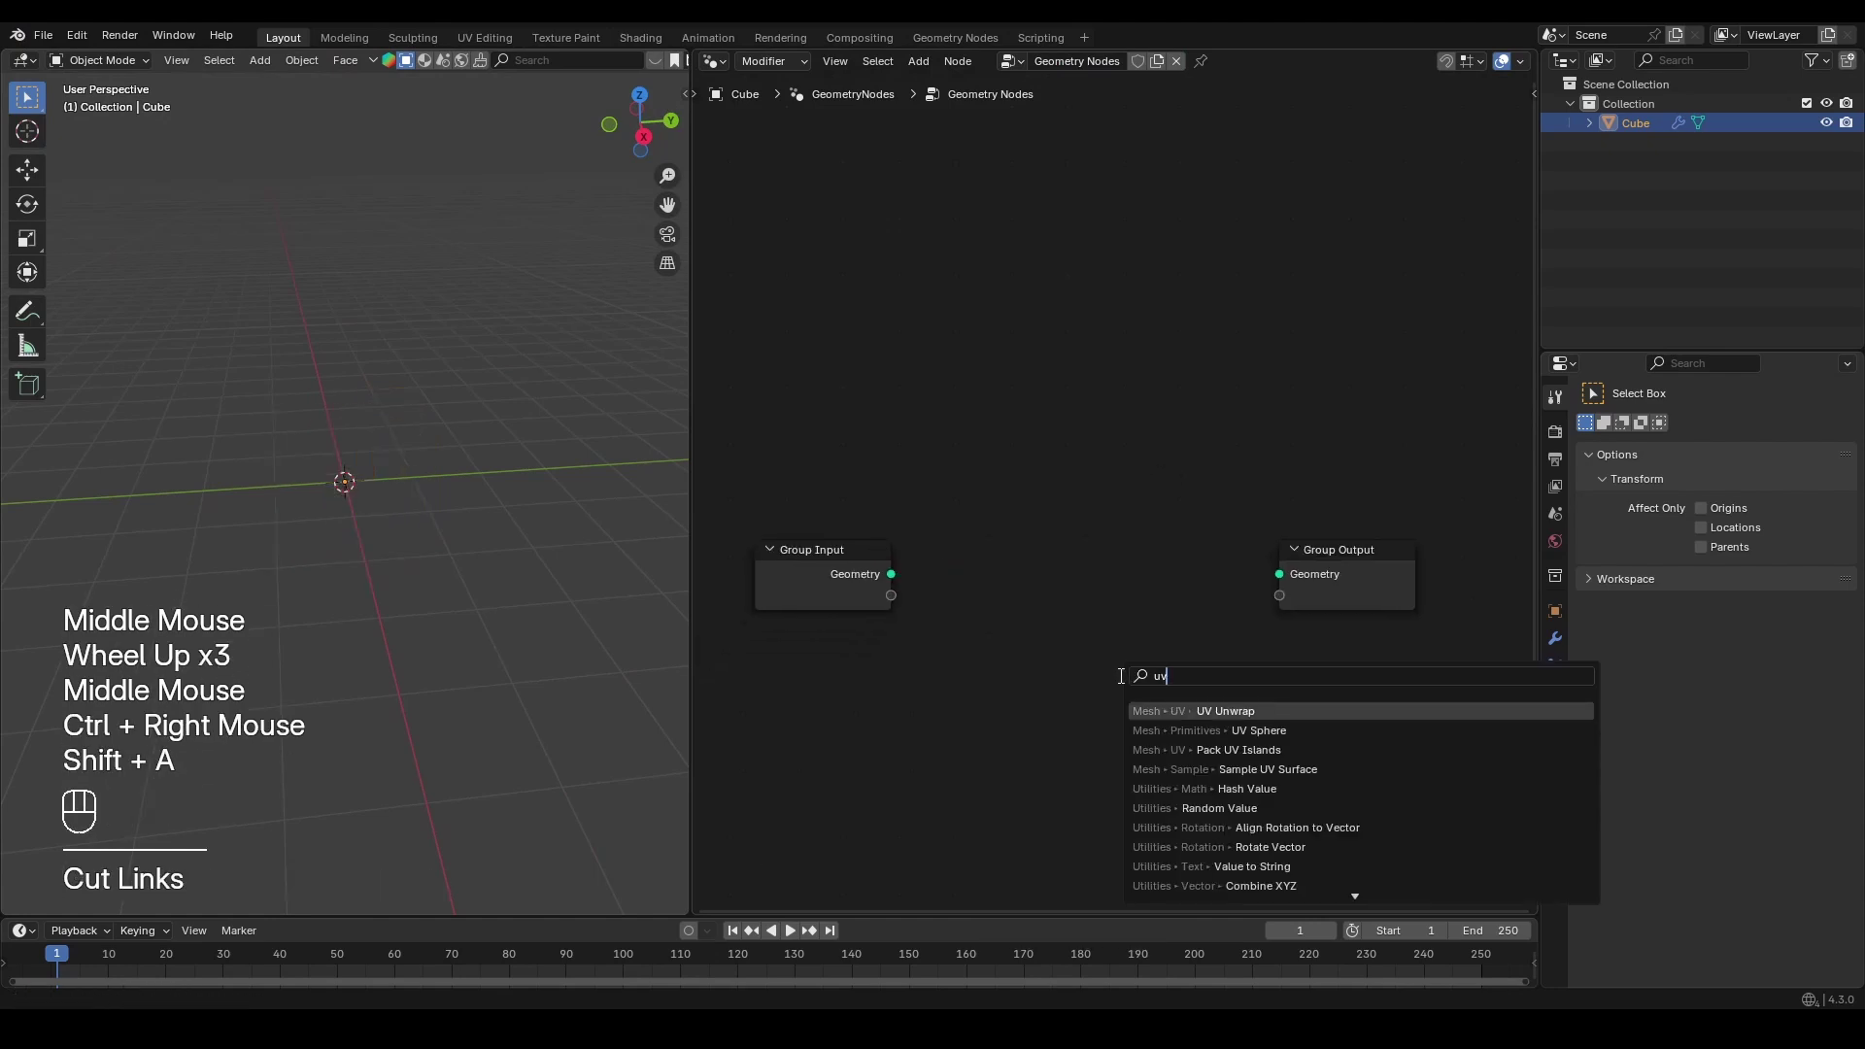
click(1259, 730)
click(1181, 585)
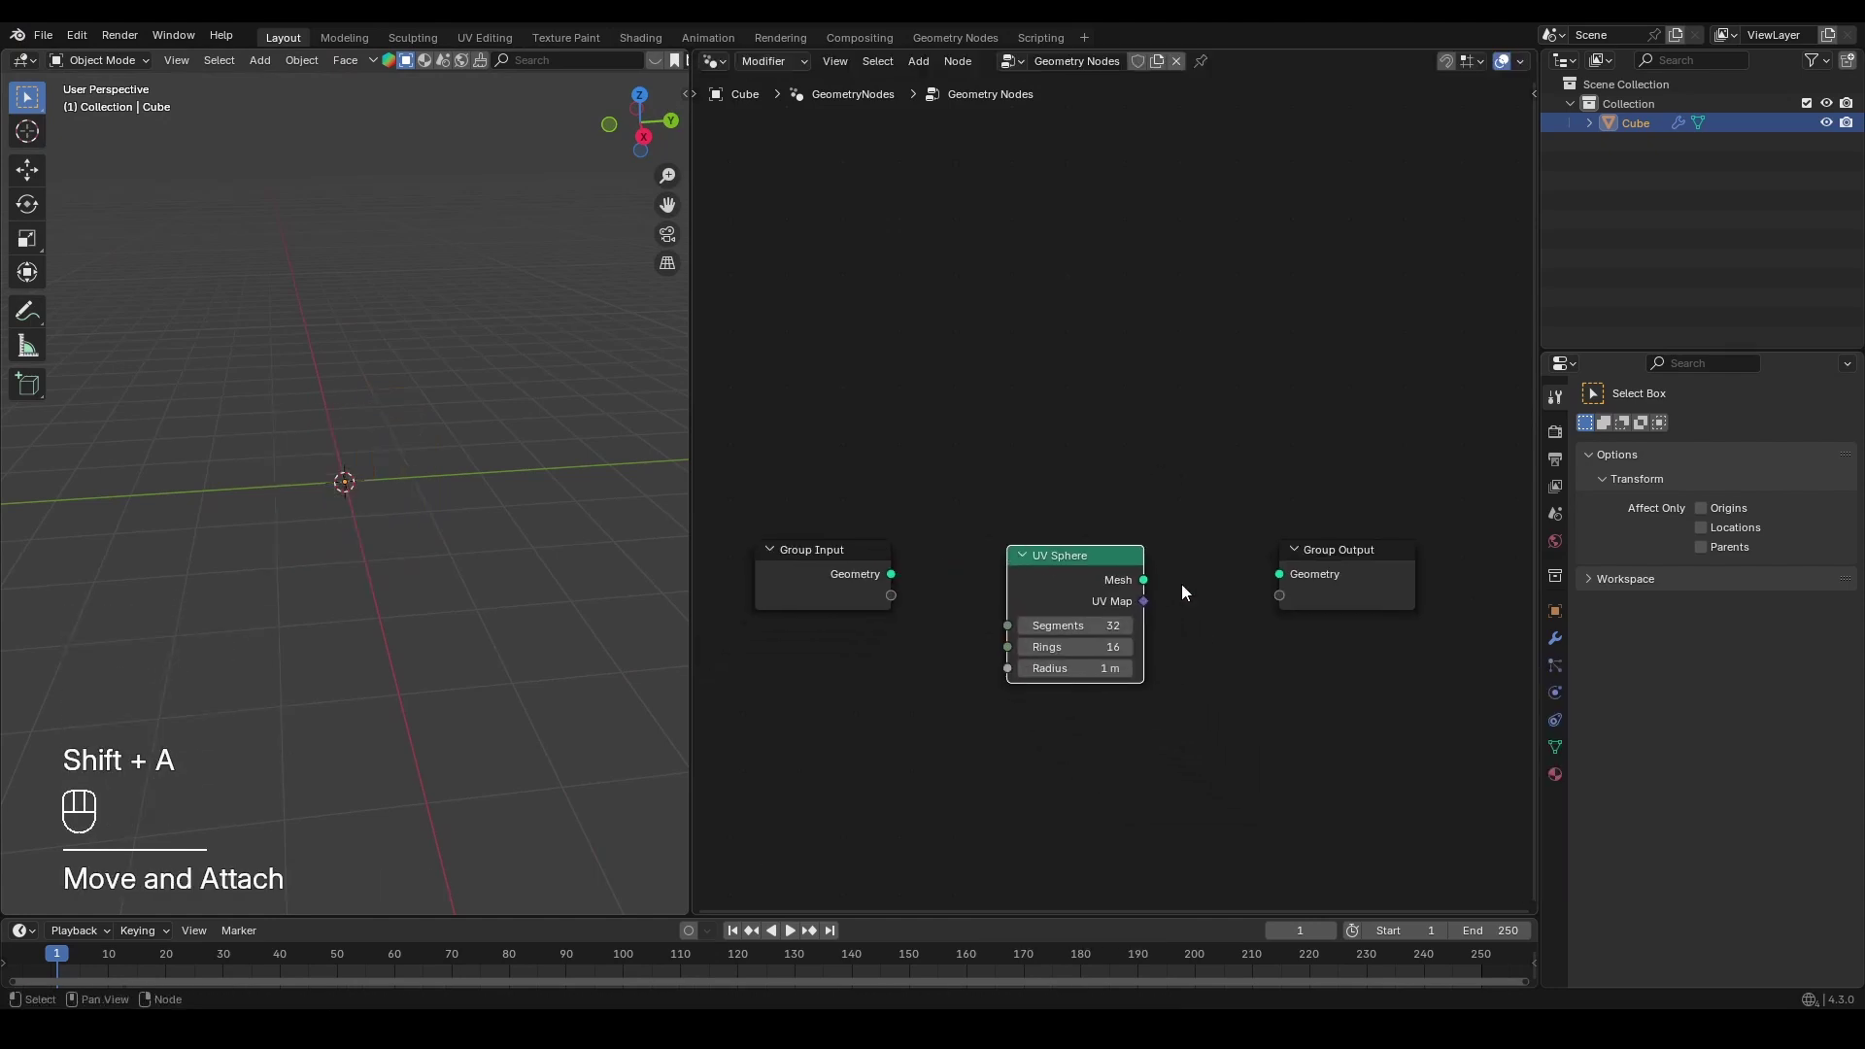
drag(1144, 580, 1284, 580)
scroll(451, 530, up, 3)
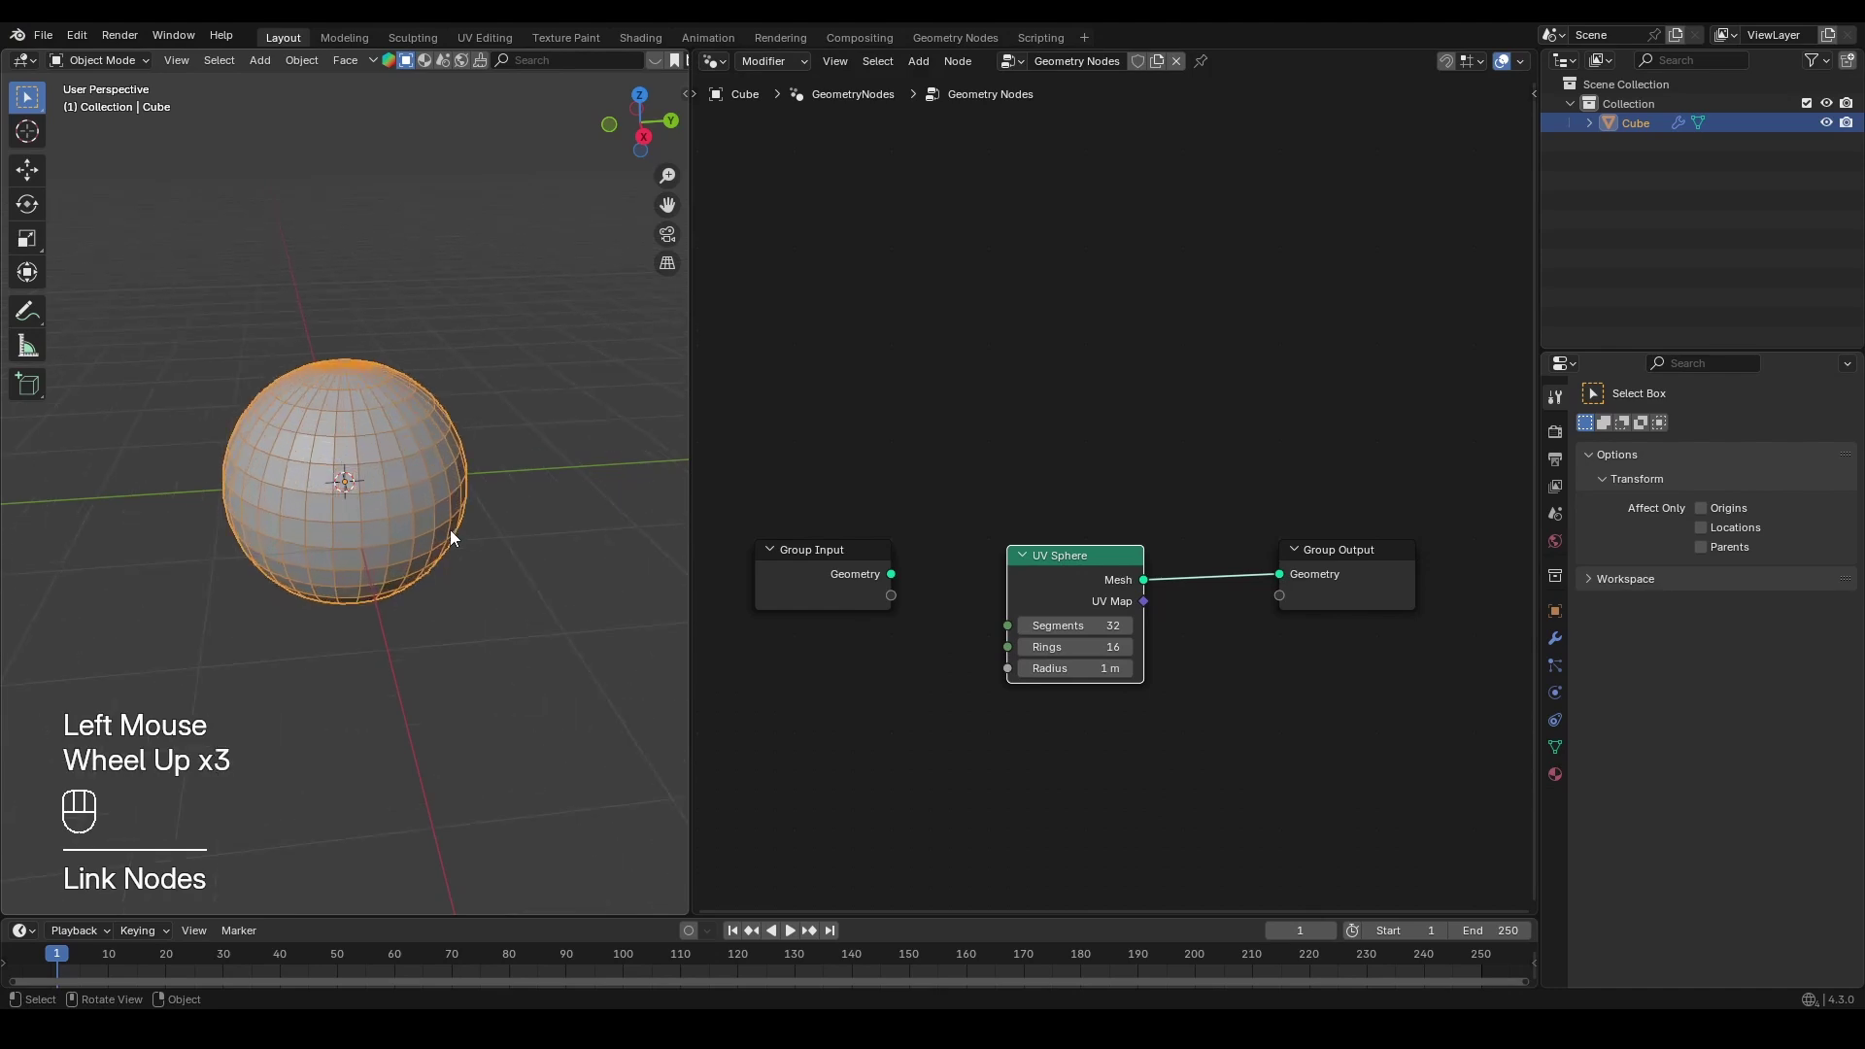
middle_drag(451, 531, 335, 535)
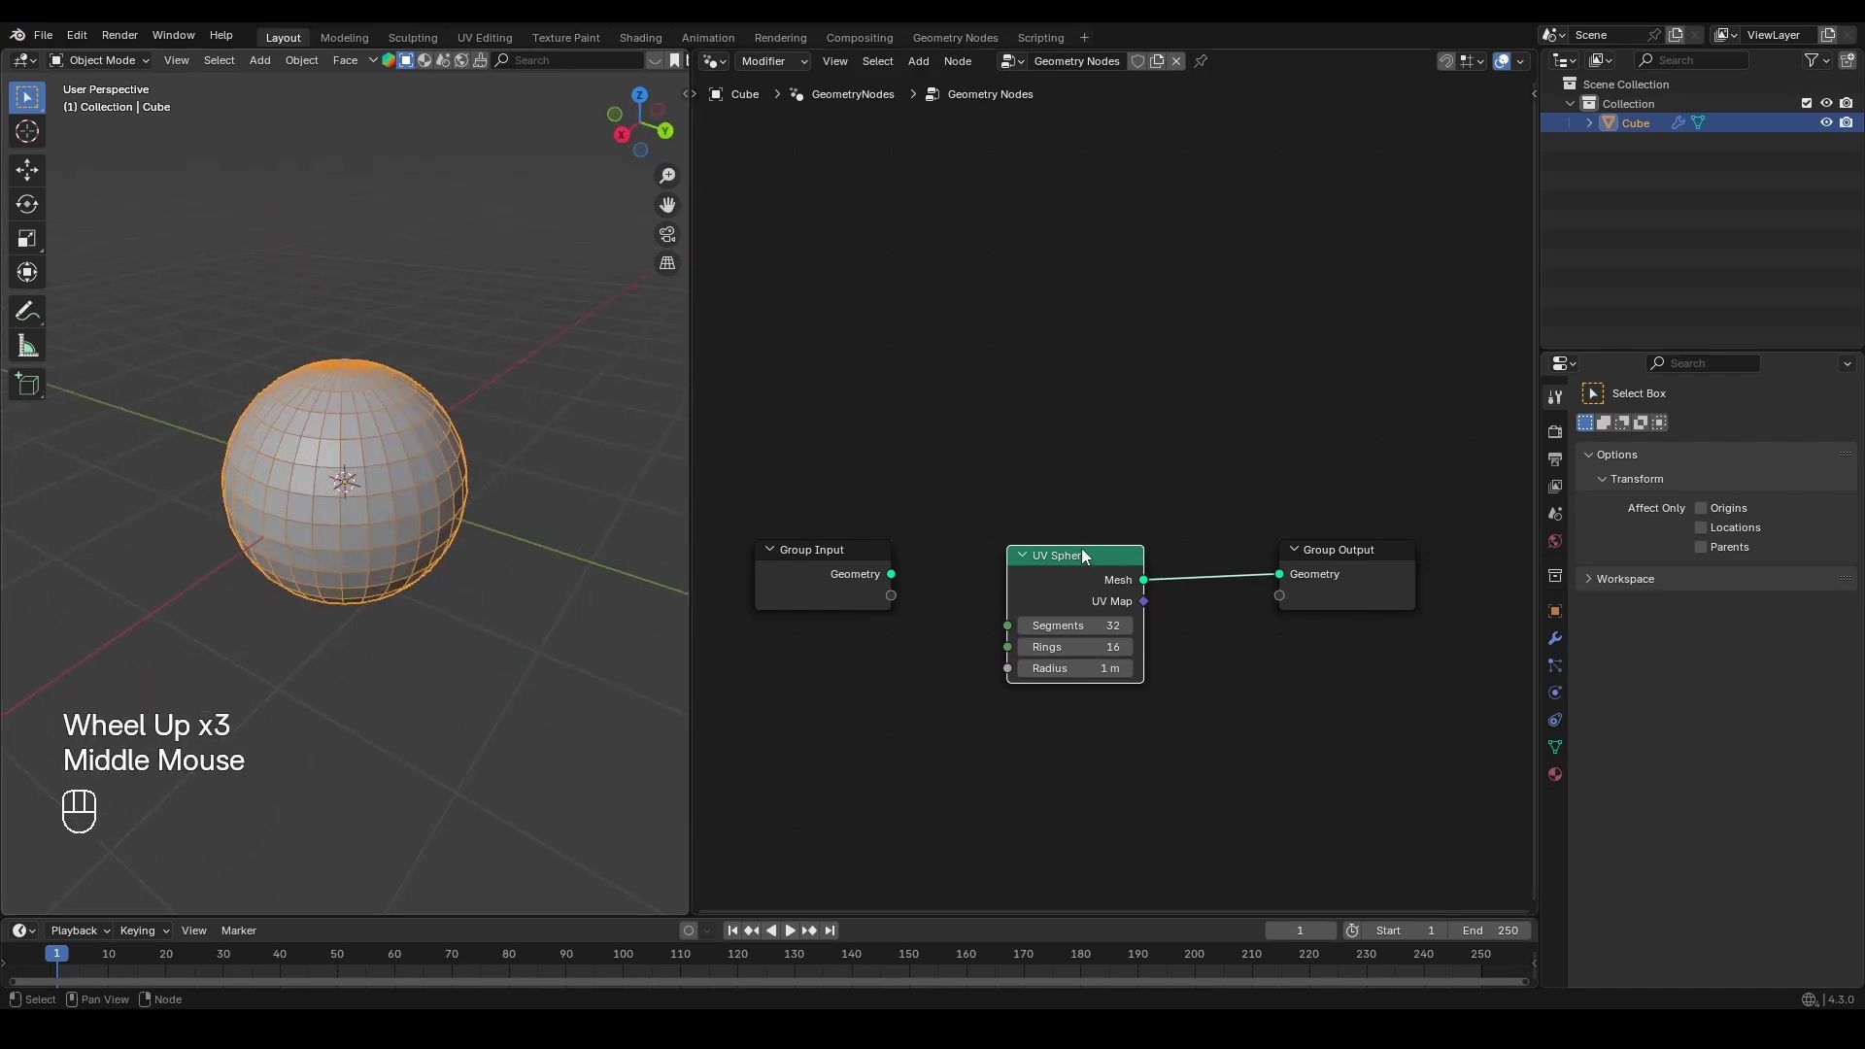
Step: Undo the UV Sphere node and the cut so Group Input connects directly to Group Output again
click(1226, 476)
key(ctrl+z)
key(ctrl+z)
key(ctrl+z)
key(ctrl+z)
key(ctrl+z)
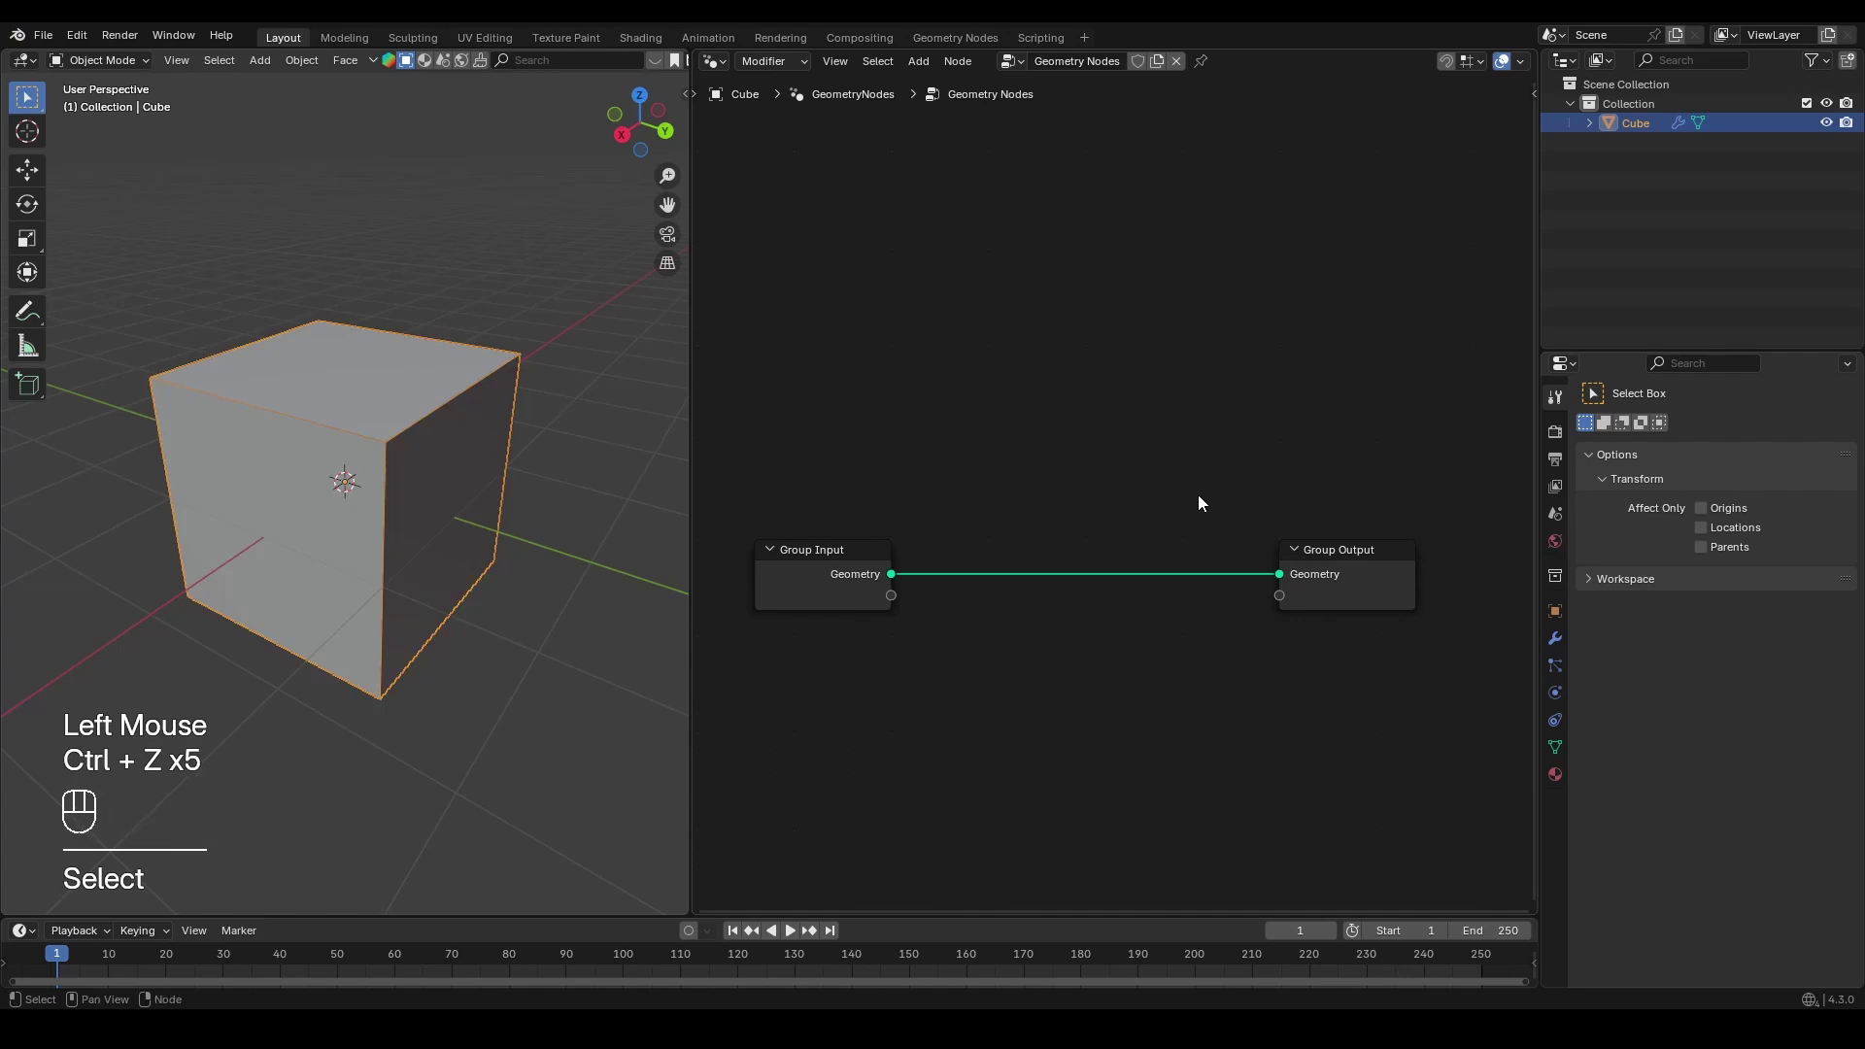
Step: Insert a Subdivision Surface node between Group Input and Group Output and set its level to 2
click(1156, 513)
key(shift+a)
text(suvdi)
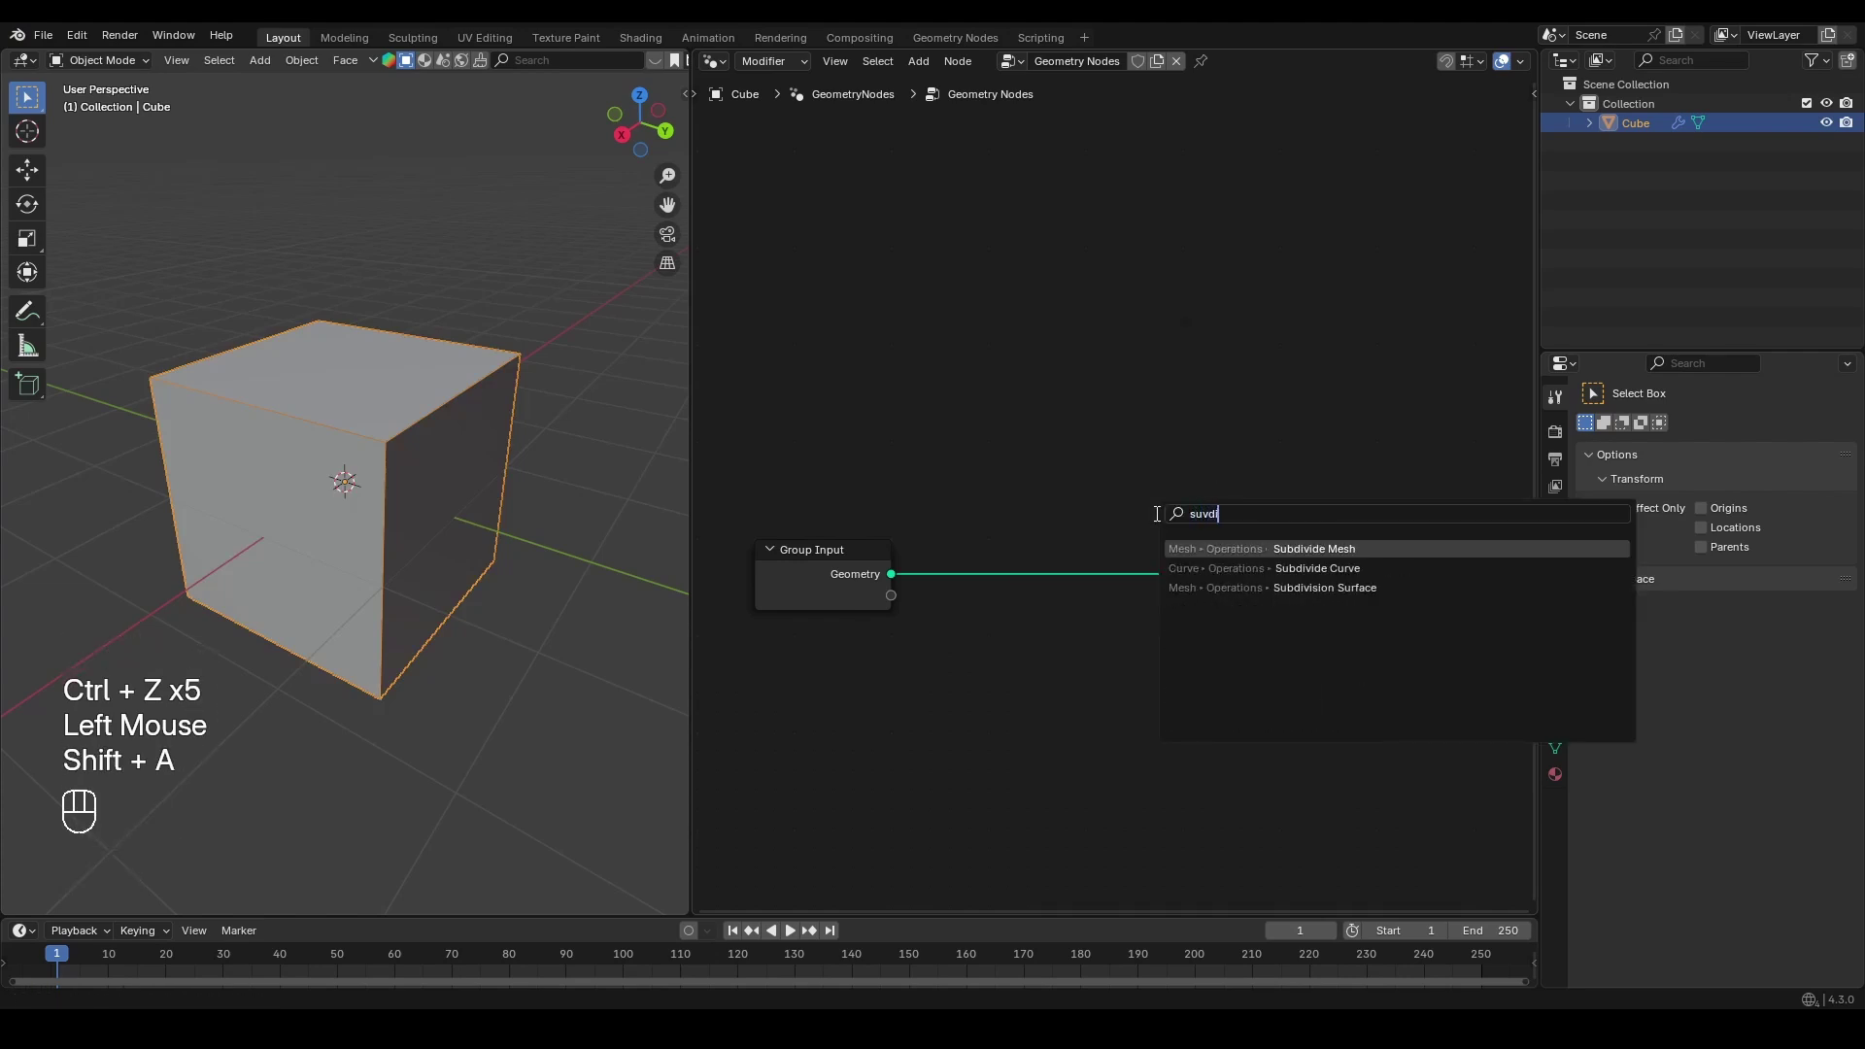
click(1321, 588)
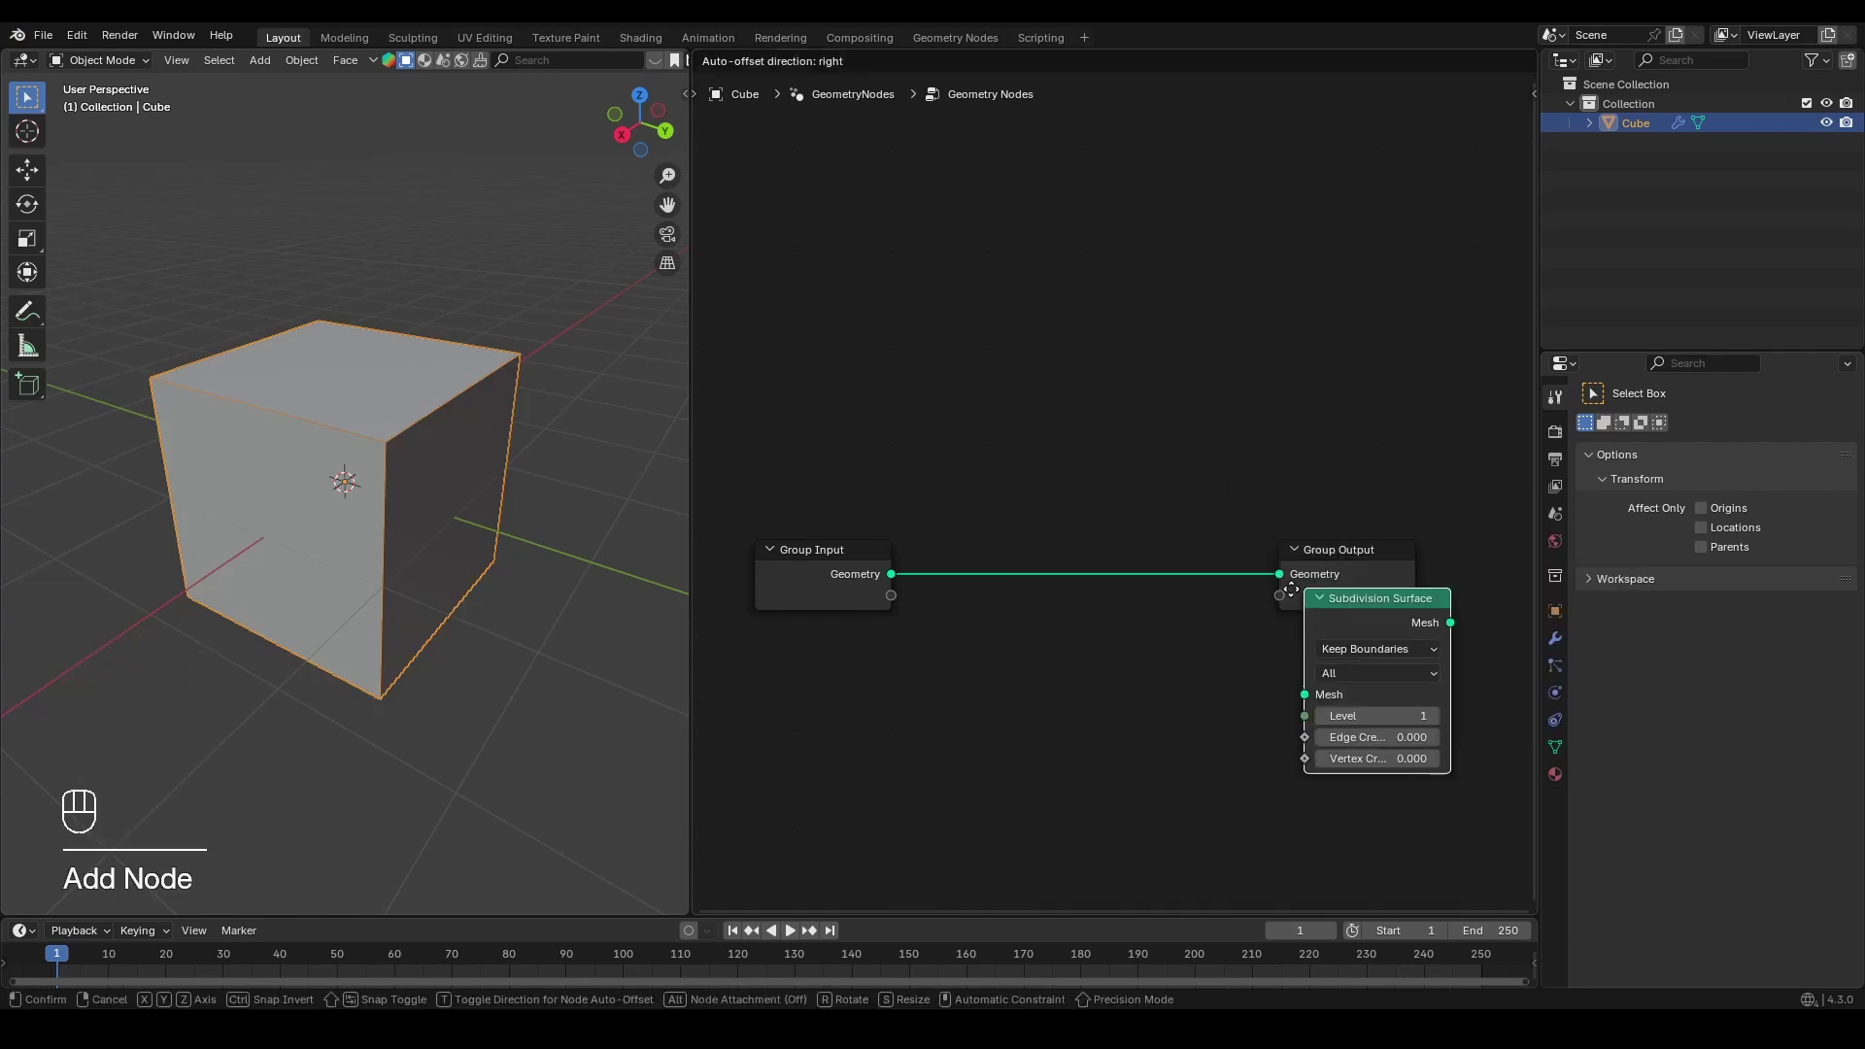
click(1006, 524)
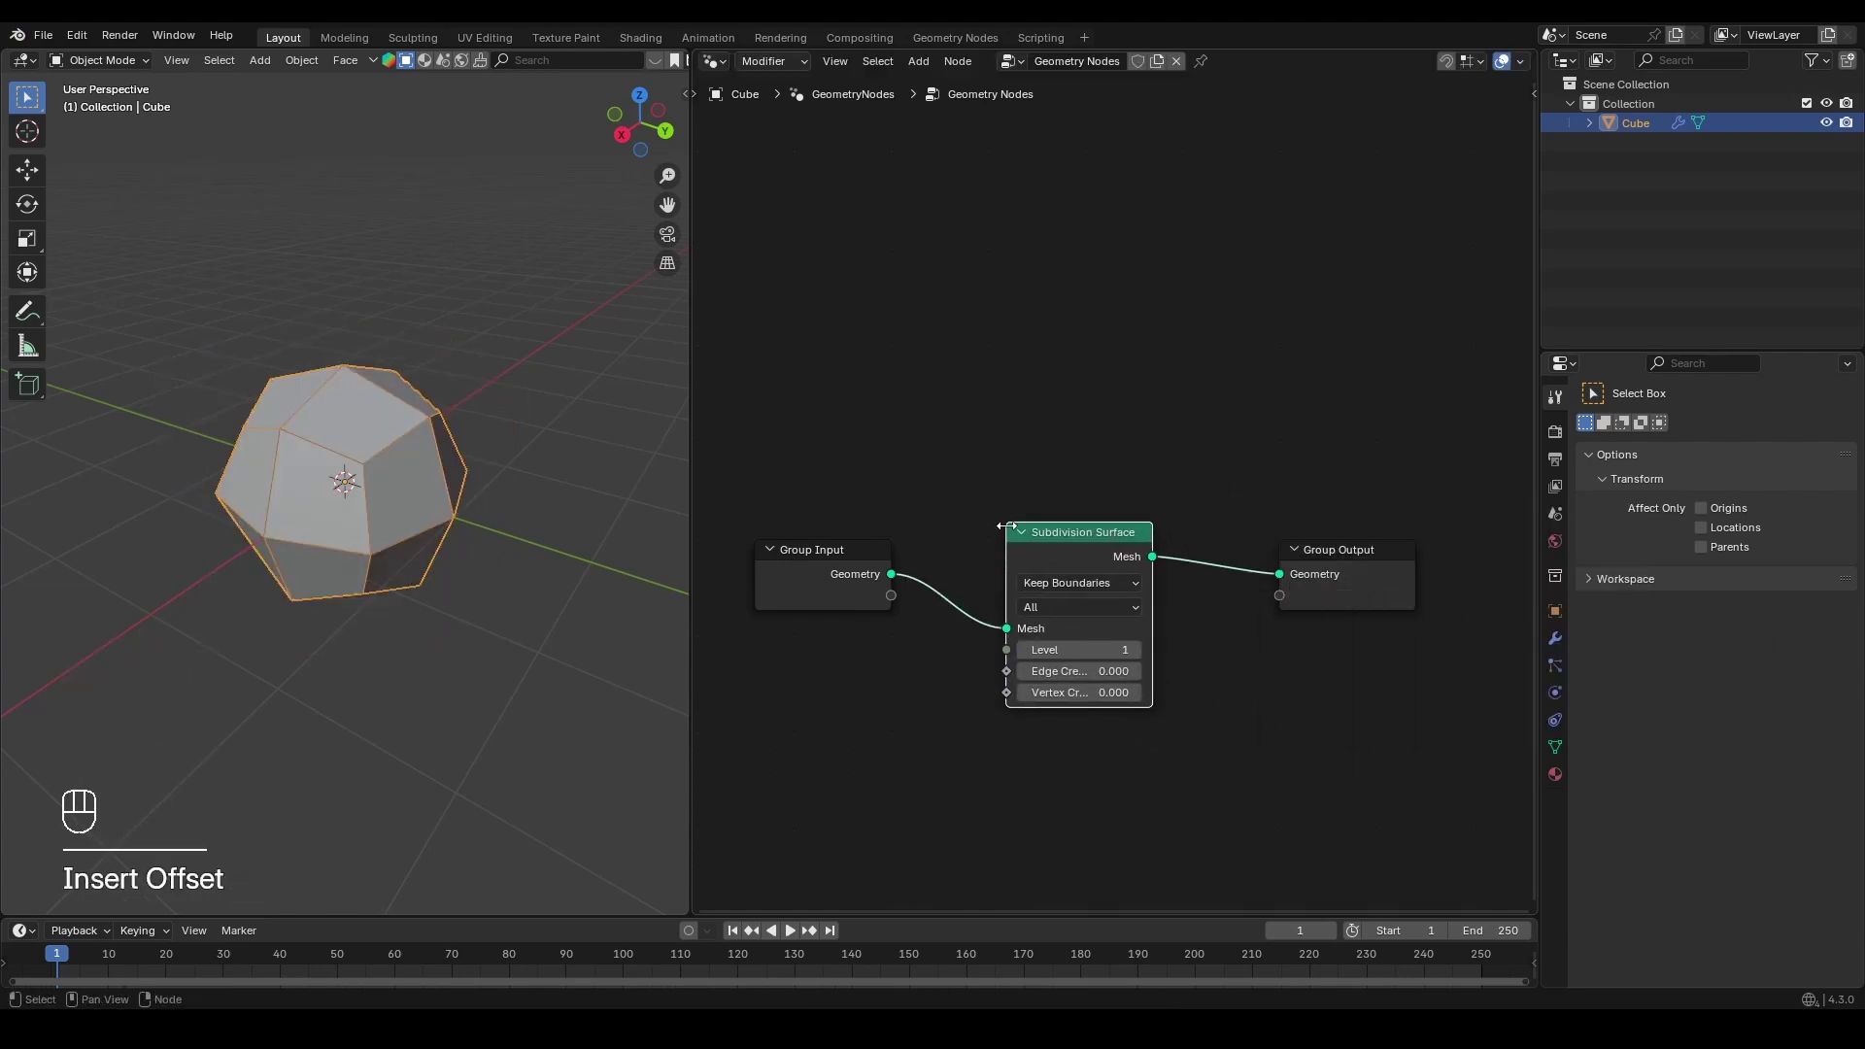
click(1137, 650)
middle_drag(355, 496, 389, 513)
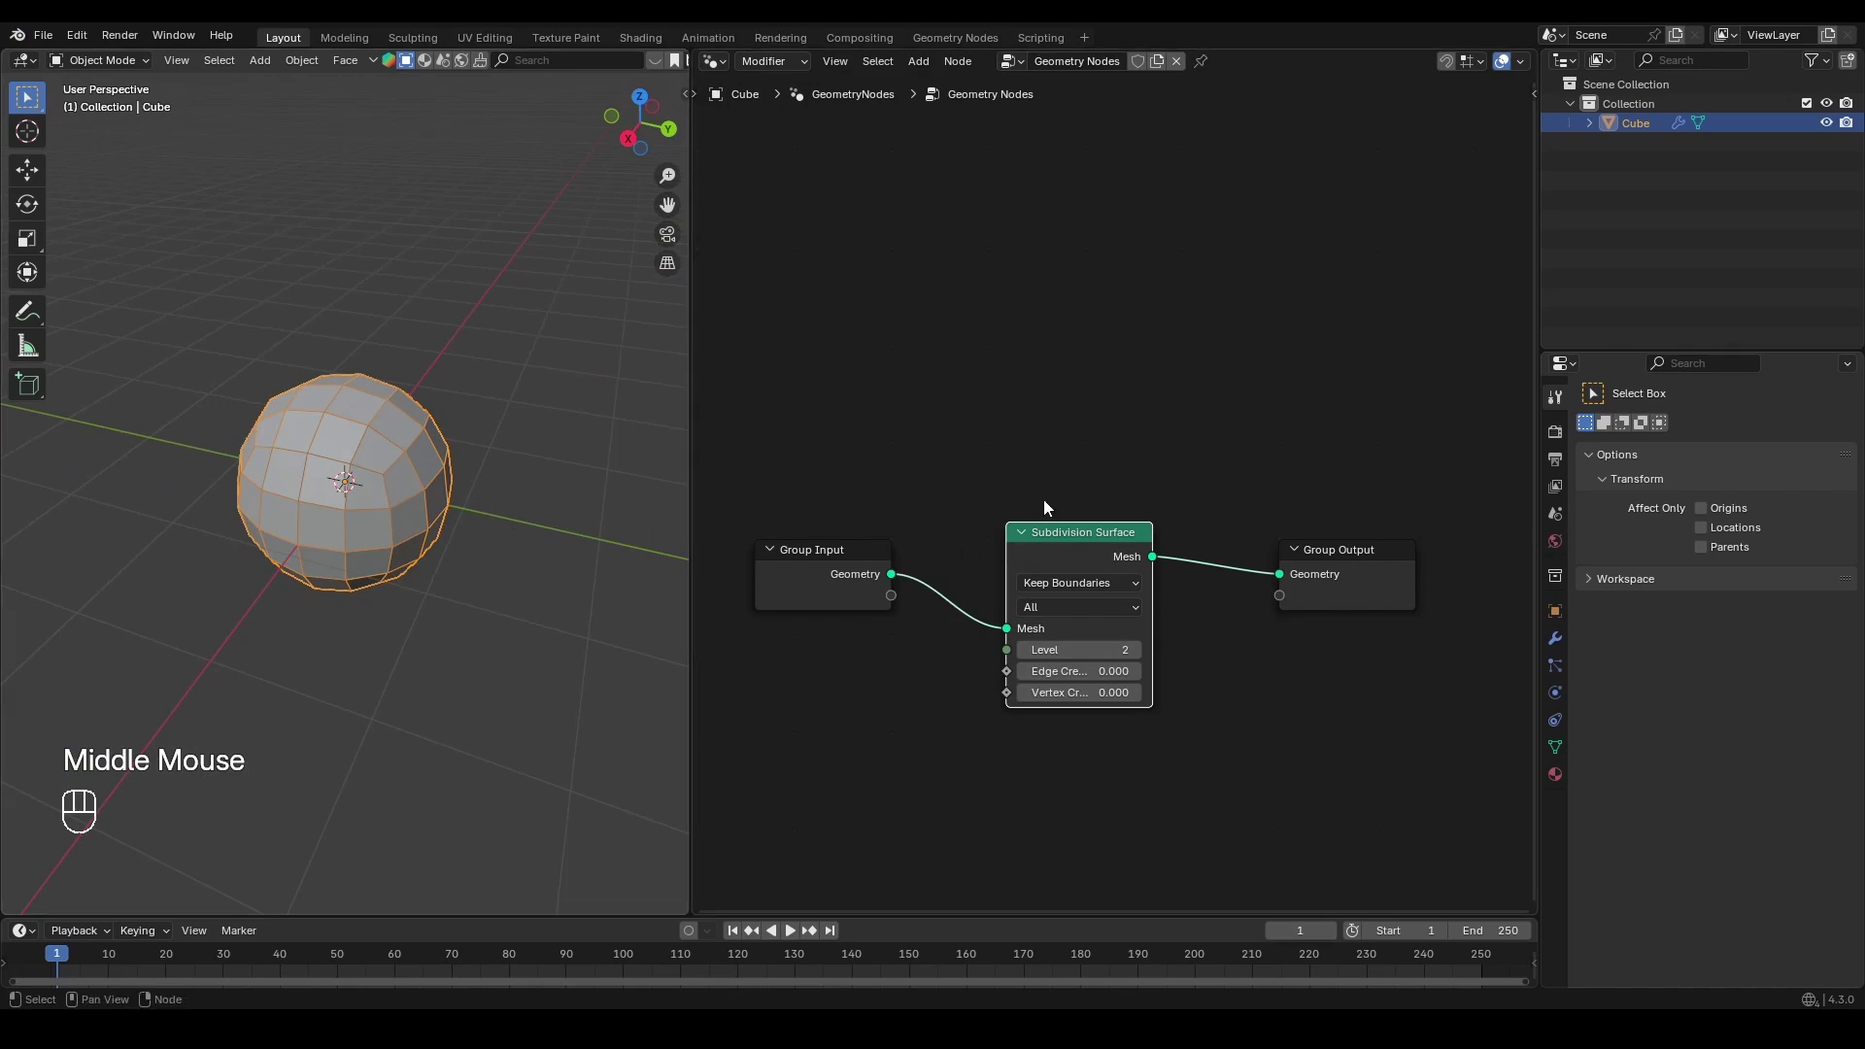
Step: Replace the Subdivision Surface node with a Subdivide Mesh node at level 2
drag(959, 458, 1166, 696)
key(ctrl+x)
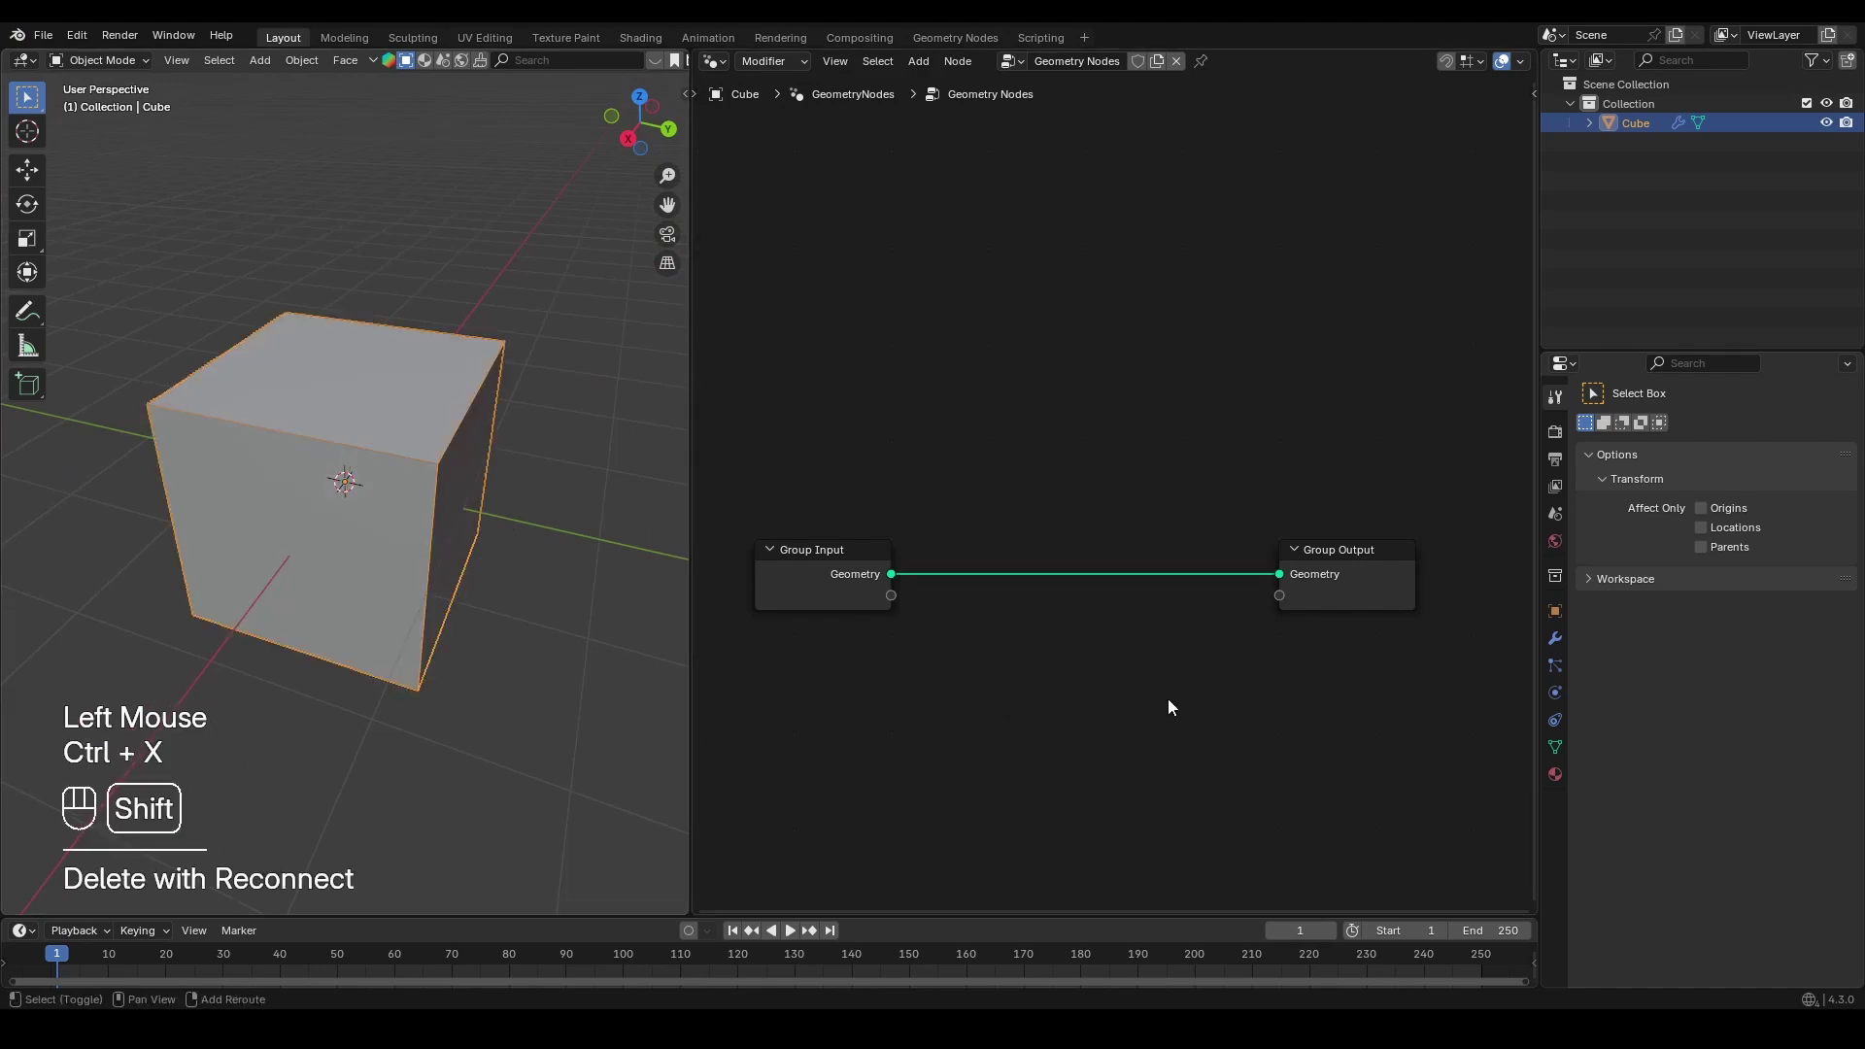
key(shift+a)
text(su)
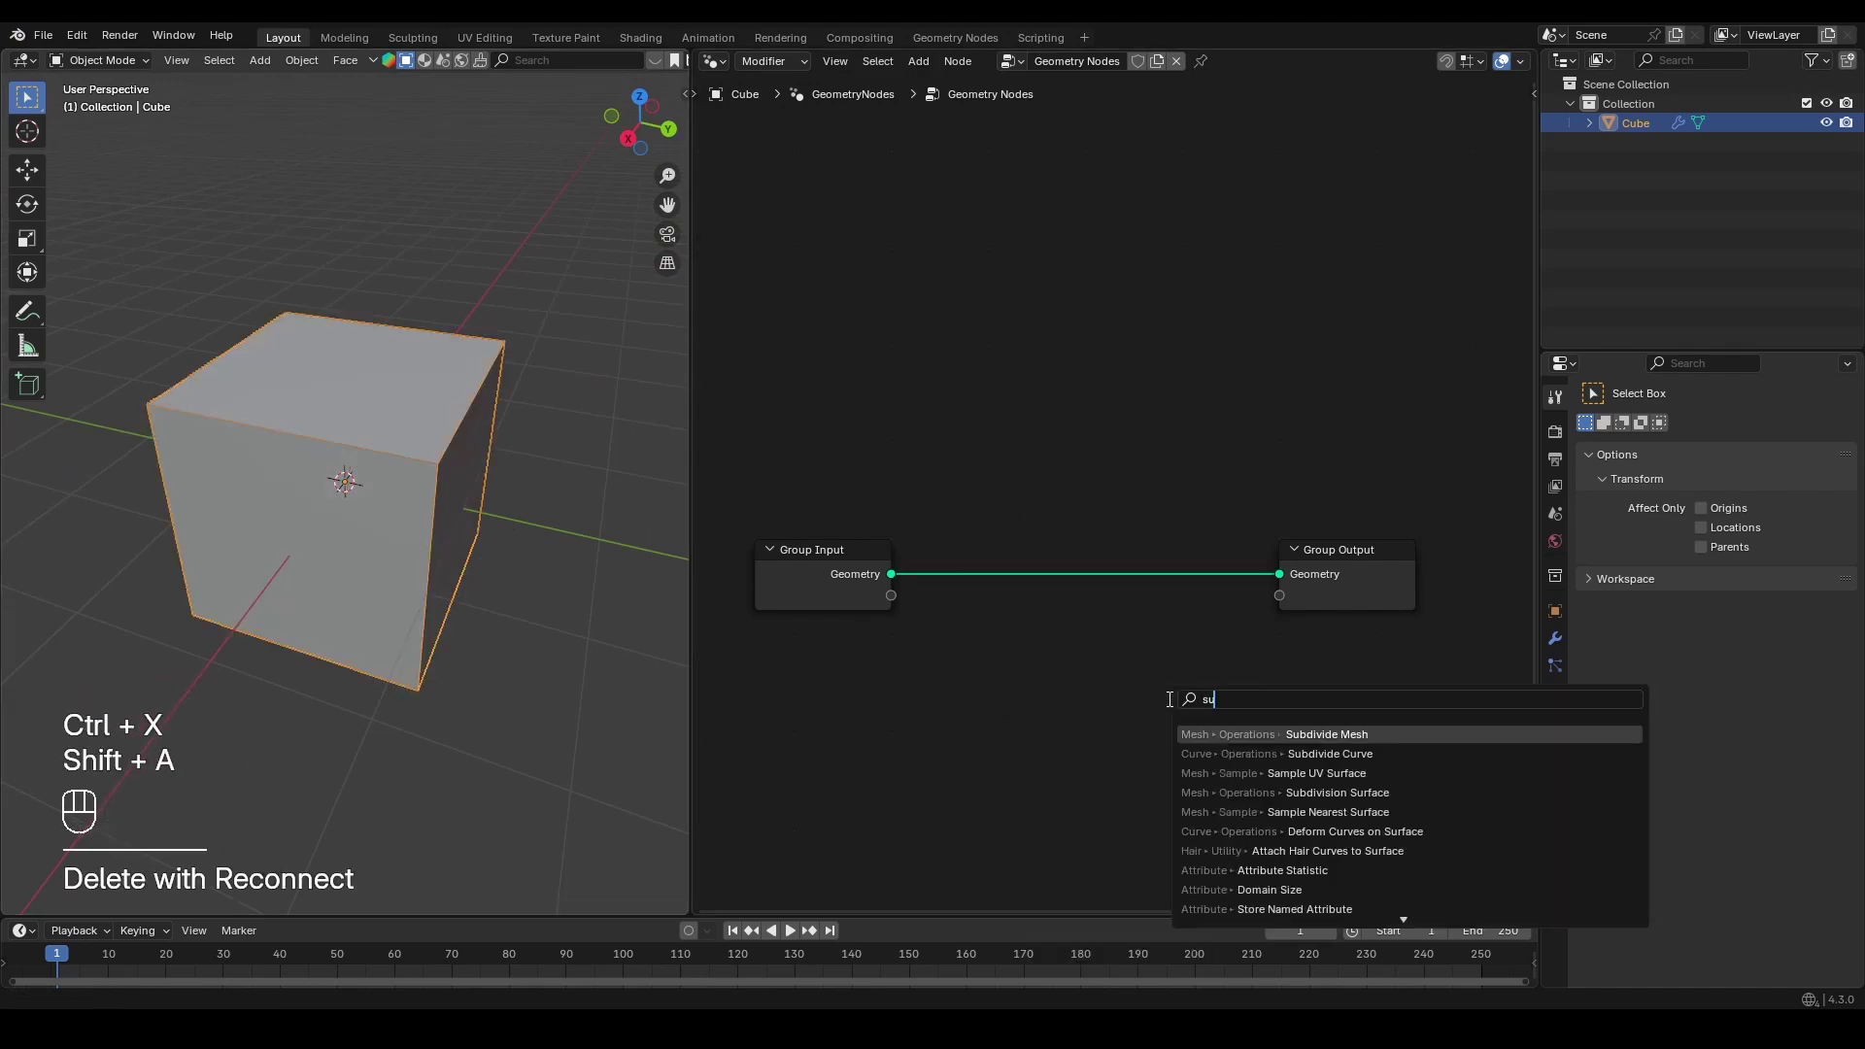
text(bd)
key(Return)
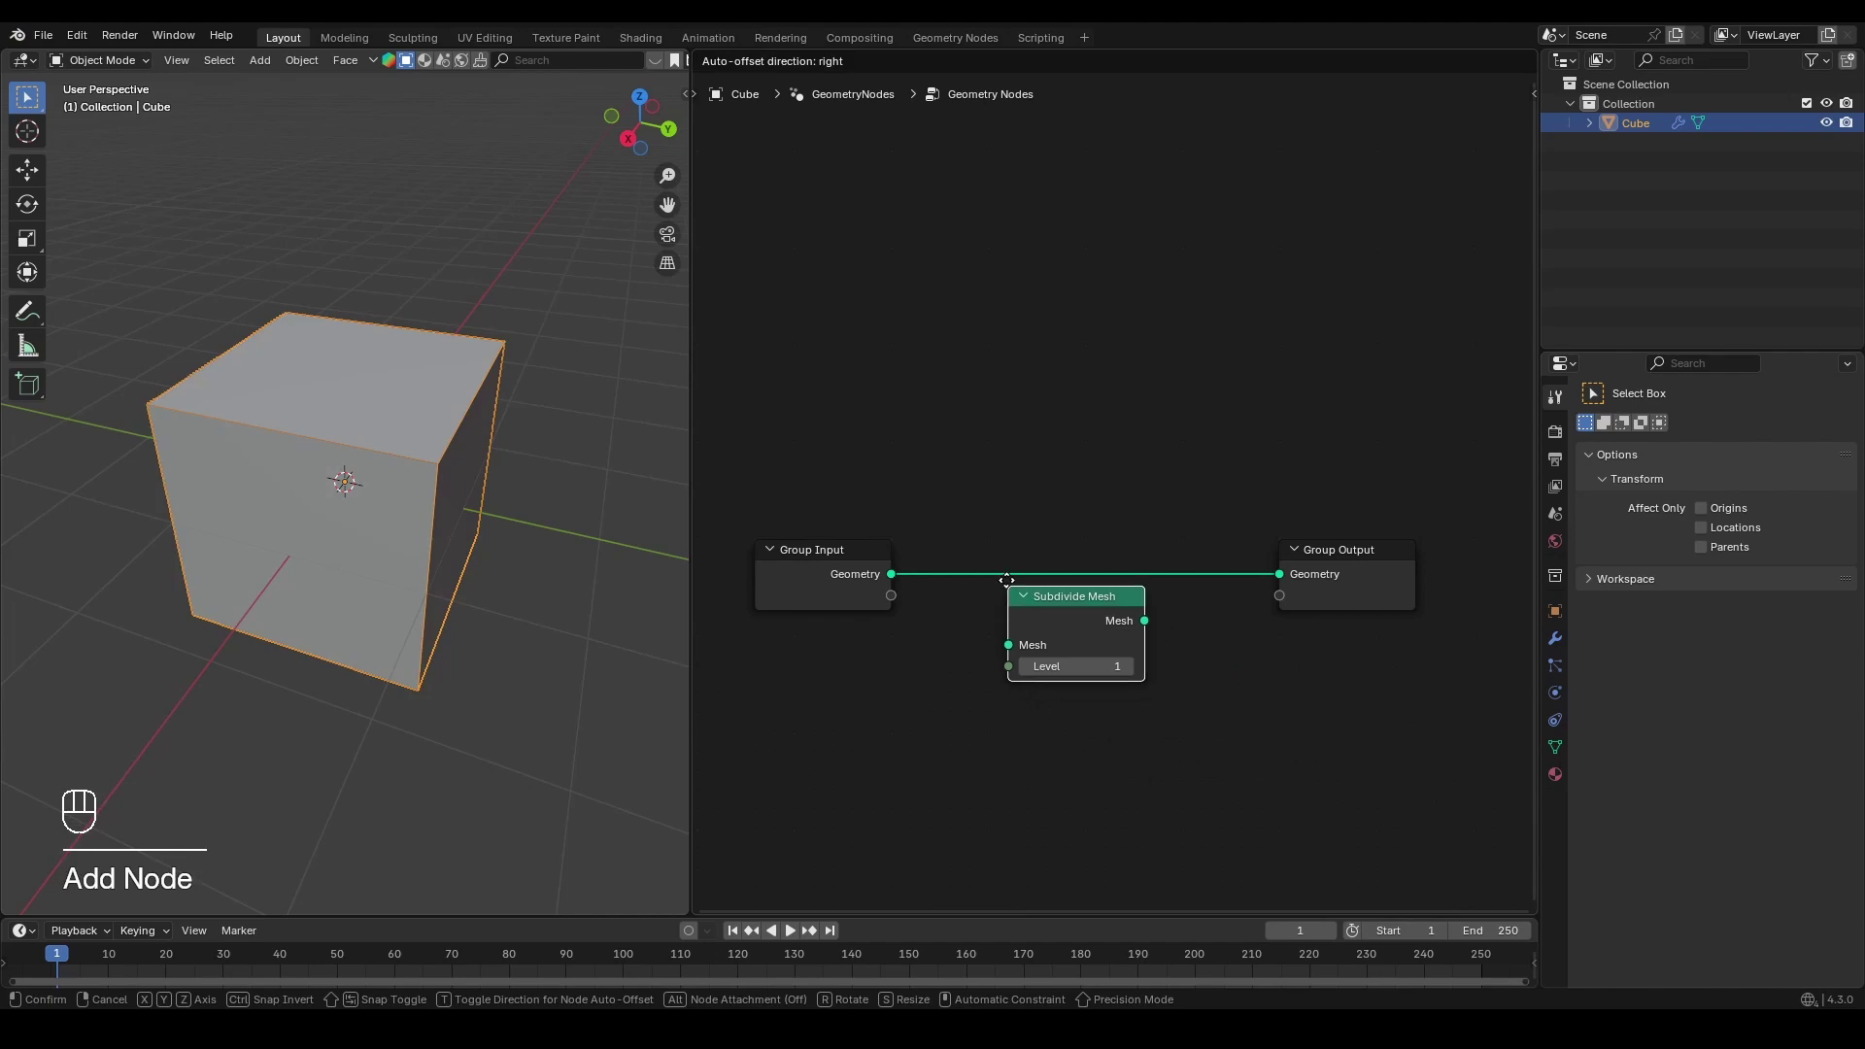
click(1008, 533)
click(1088, 602)
scroll(1114, 604, down, 2)
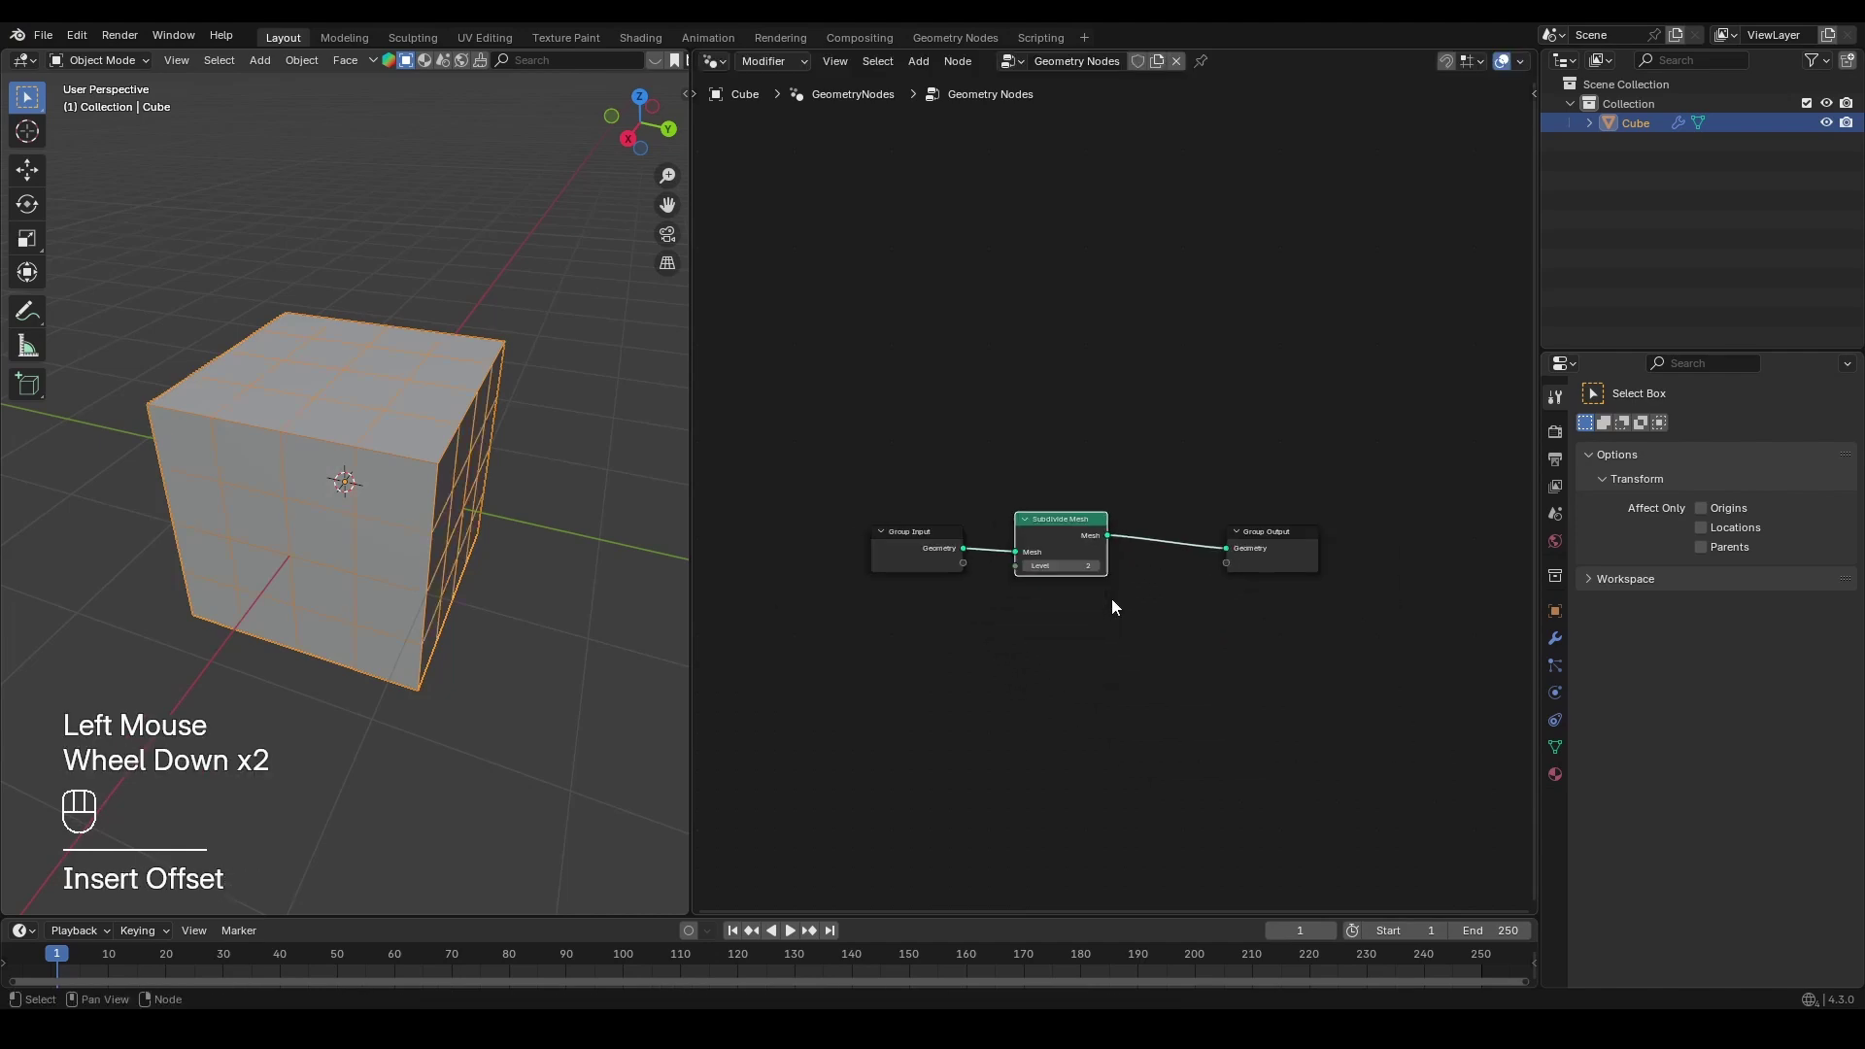
Step: Move the Group Output node to make room and insert a Set Position node after Subdivide Mesh
middle_drag(1116, 604, 1017, 600)
drag(1226, 511, 1142, 575)
key(g)
scroll(1247, 573, up, 2)
key(shift+a)
text(set p)
key(Return)
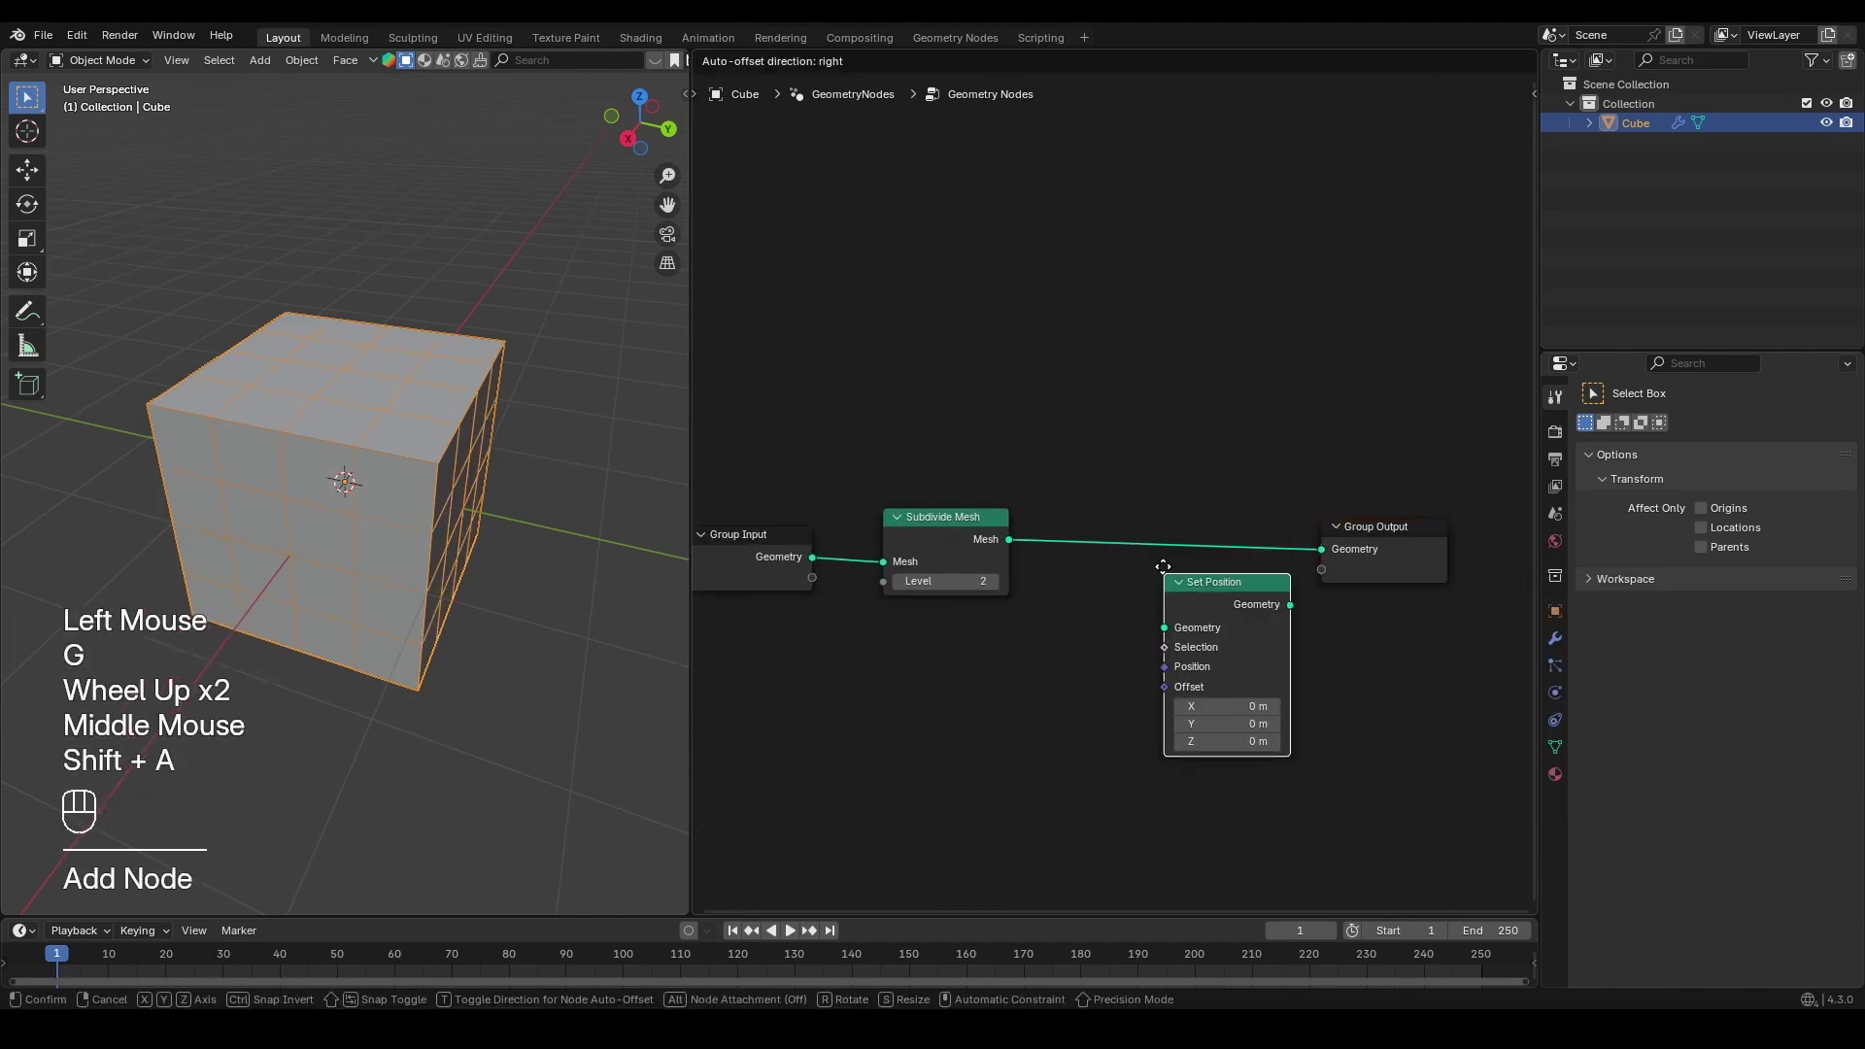
click(1117, 604)
middle_drag(998, 700, 1098, 673)
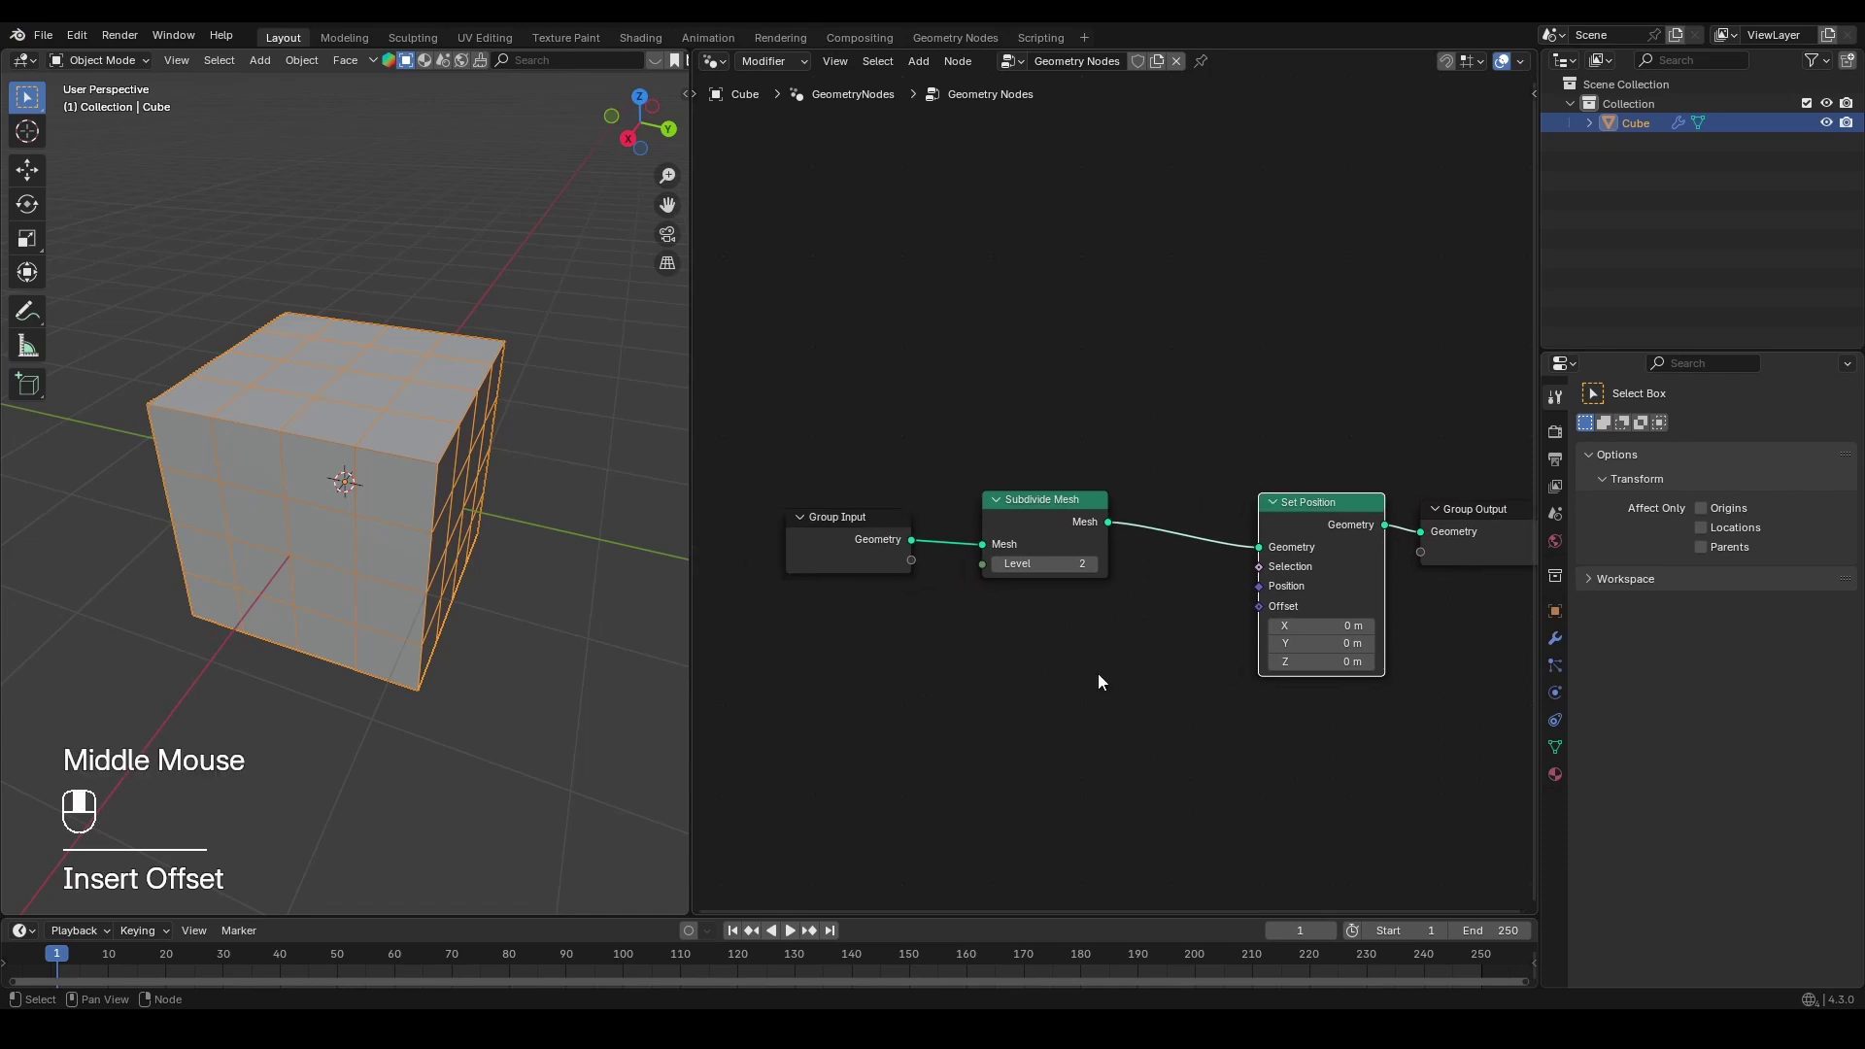
Step: Add a Position node and connect it to a new Vector Math node set to Normalize
key(shift+a)
text(posi)
key(Return)
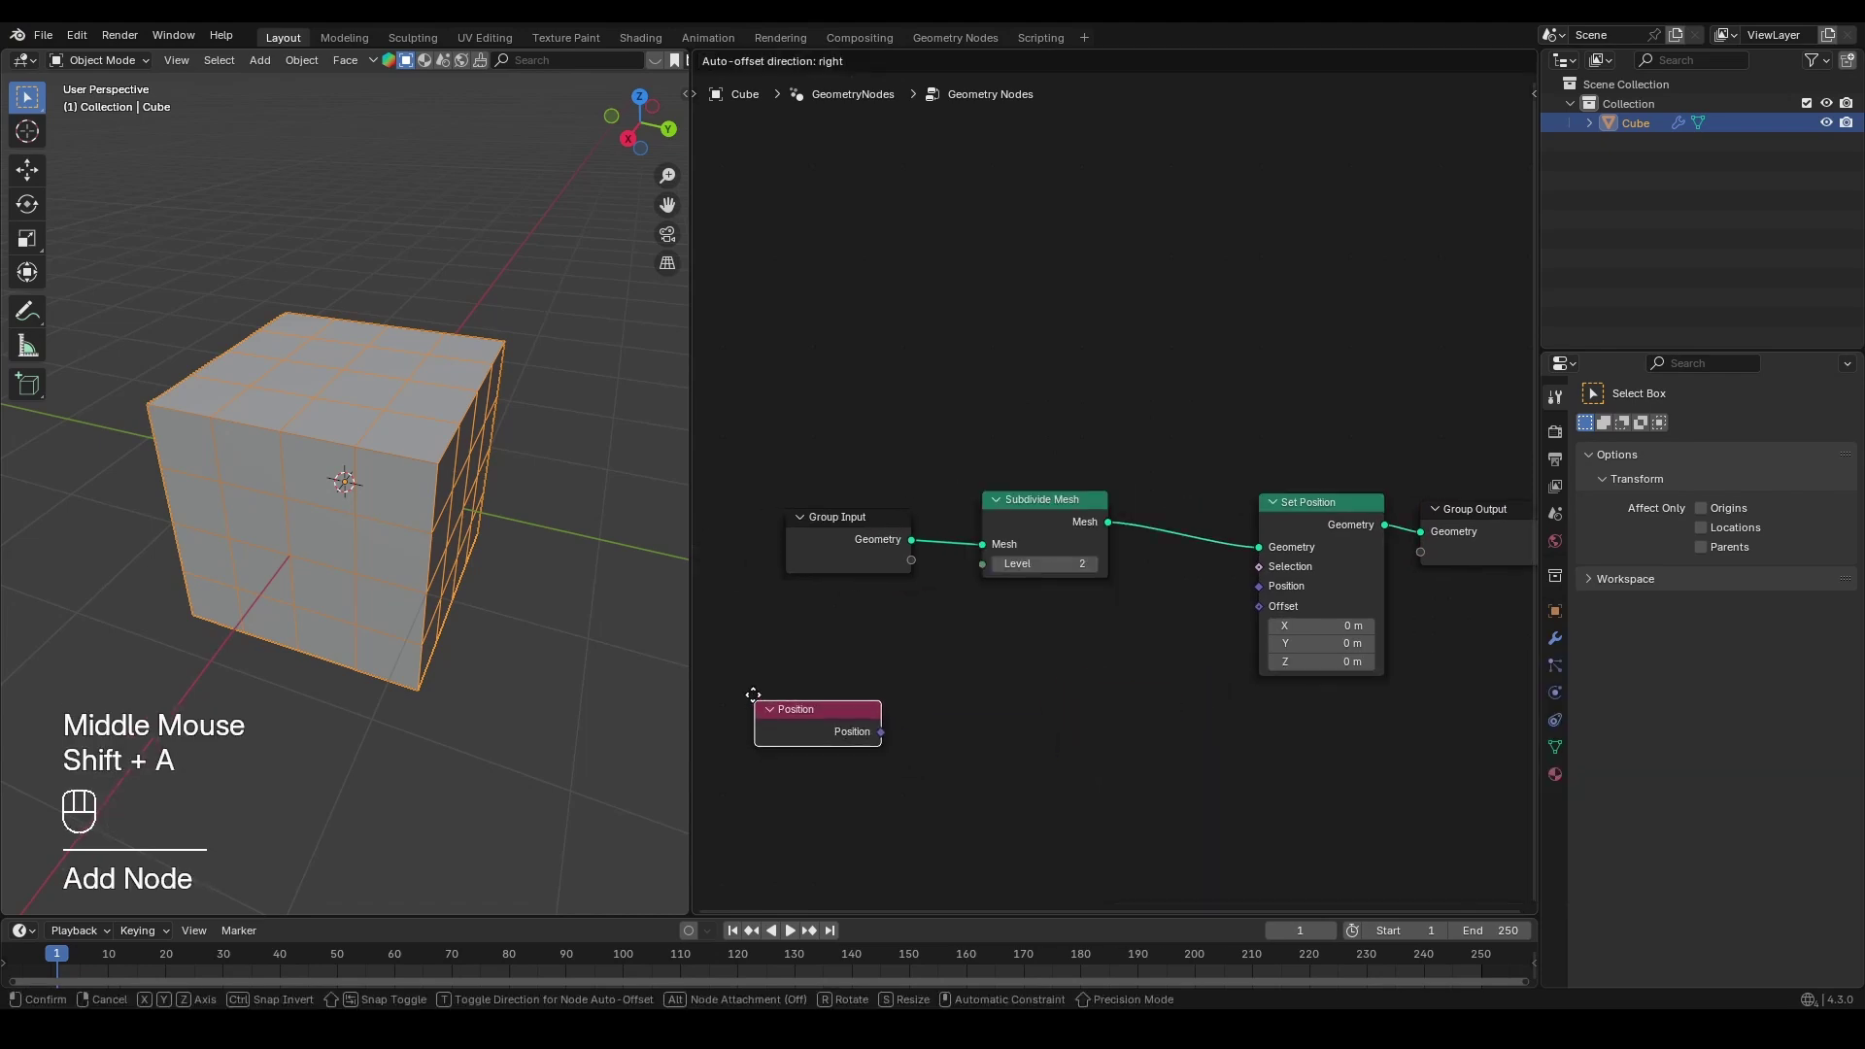
click(748, 685)
drag(872, 716, 971, 688)
text(norma)
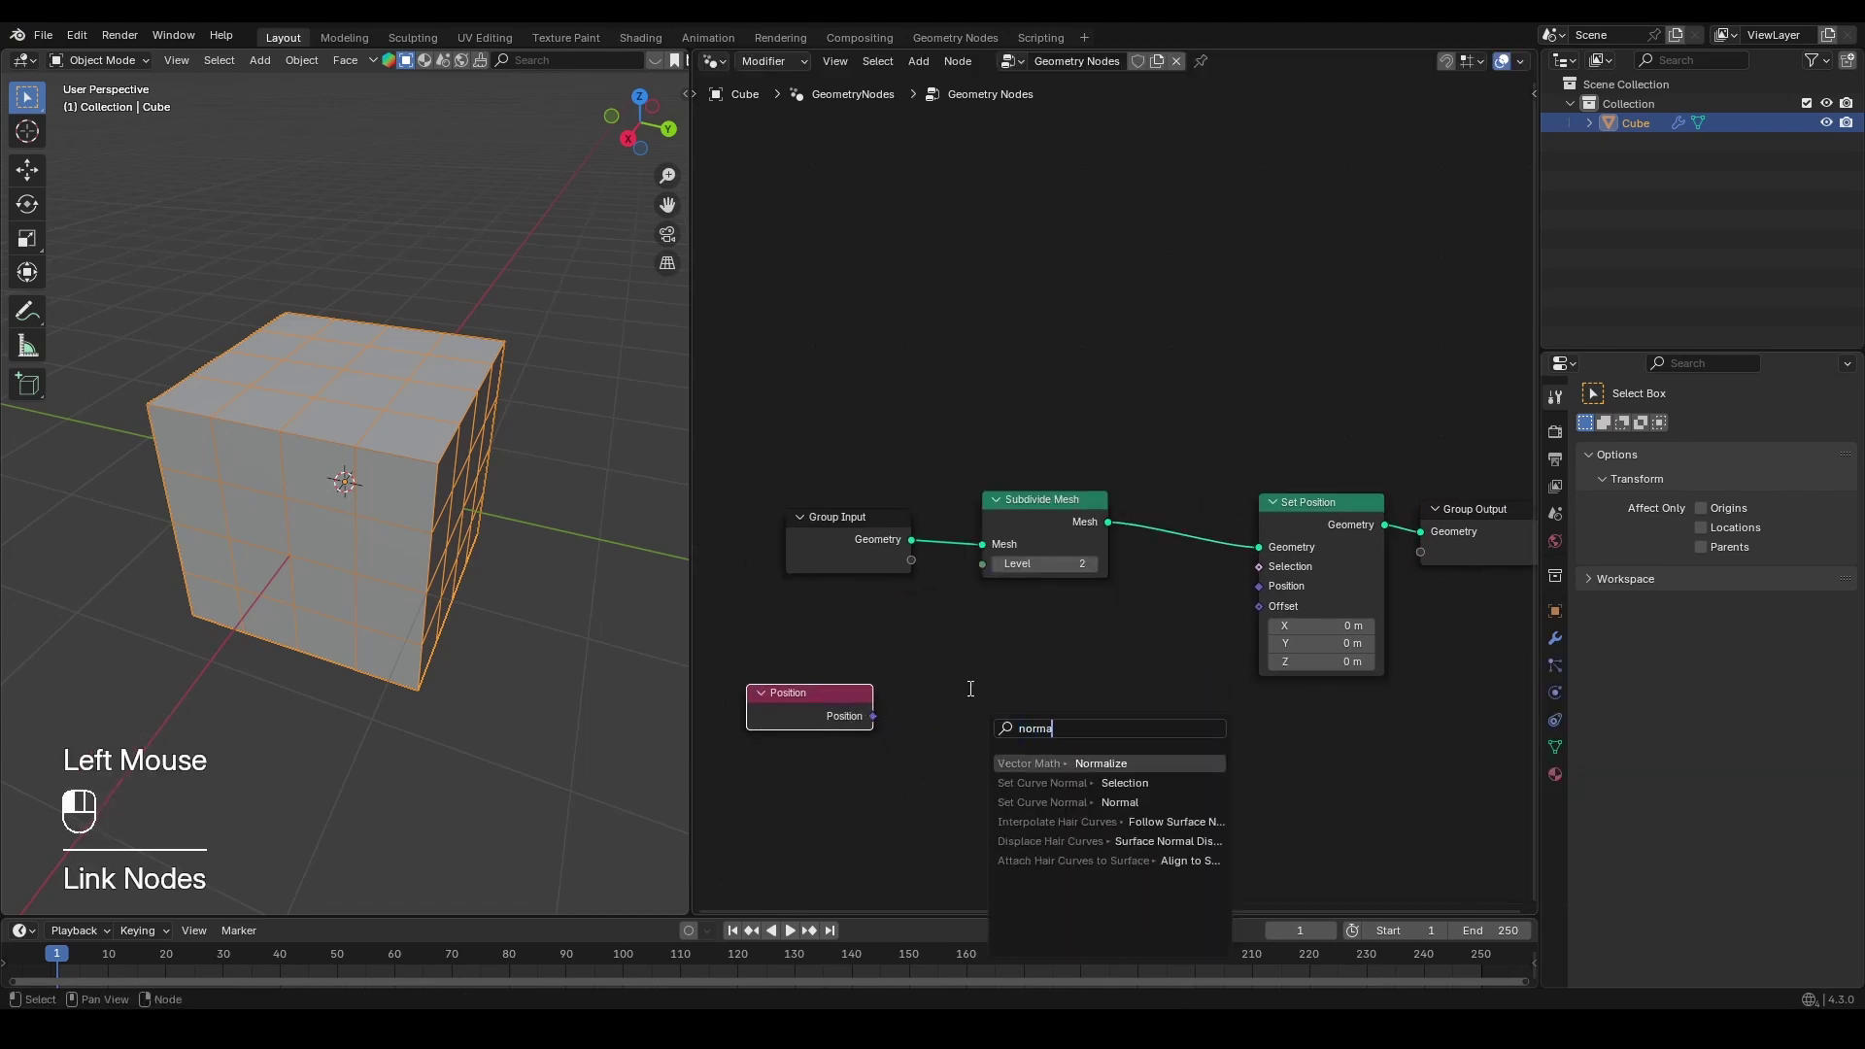
key(Return)
click(958, 649)
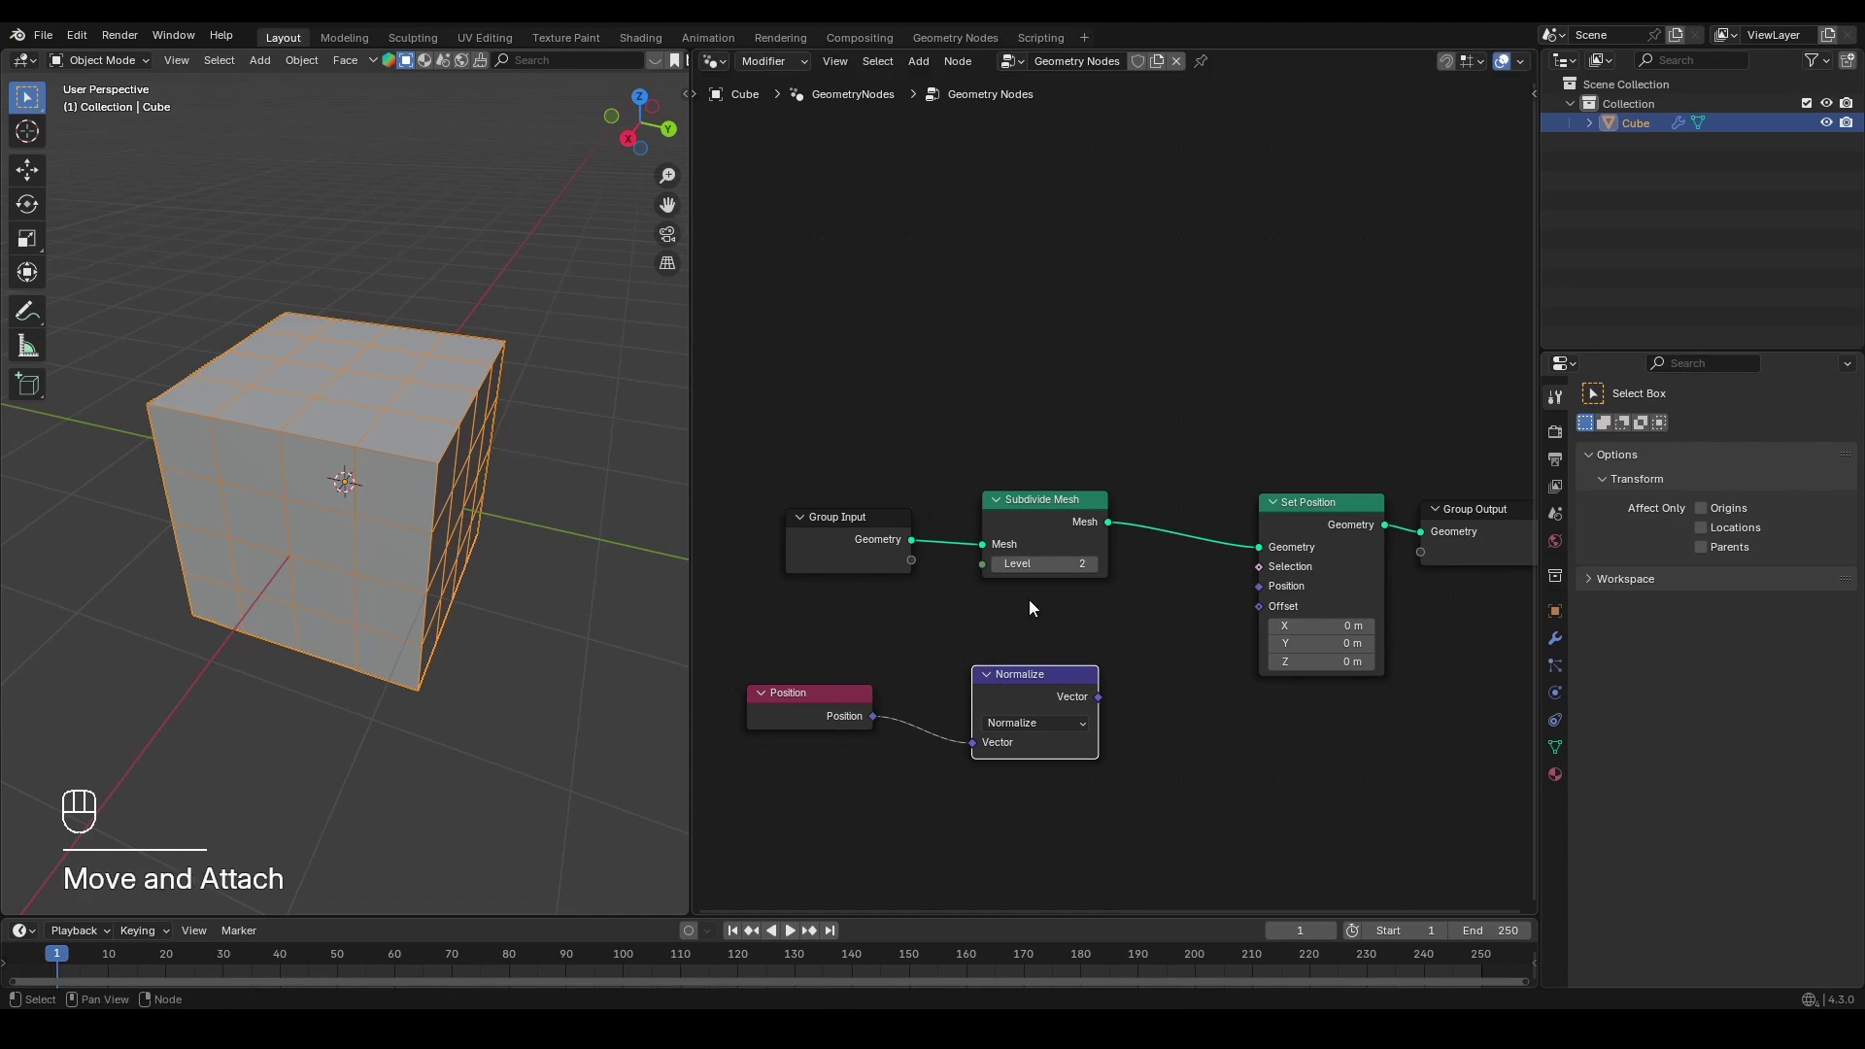
Step: Connect the Normalize output to Set Position's Position input, and move the Normalize node down to make room
drag(1098, 697, 1257, 585)
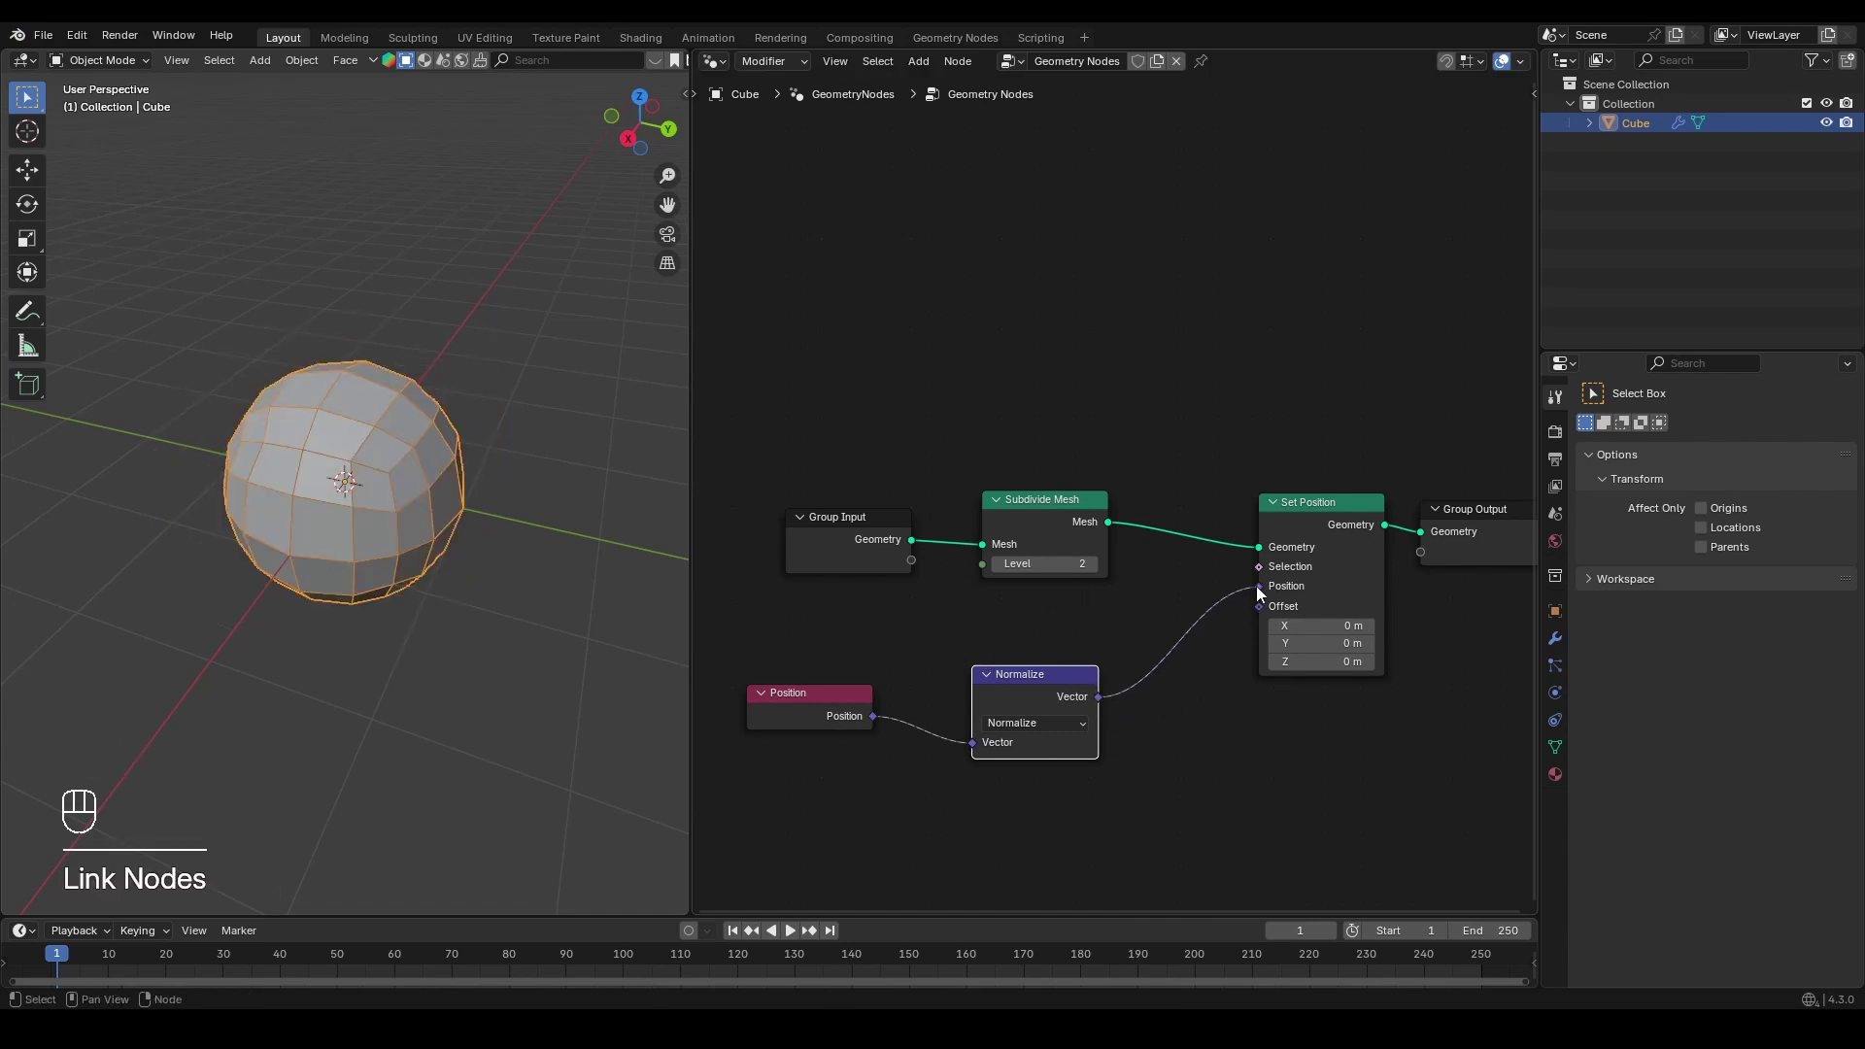
middle_drag(361, 460, 500, 471)
scroll(1117, 505, down, 2)
click(1083, 641)
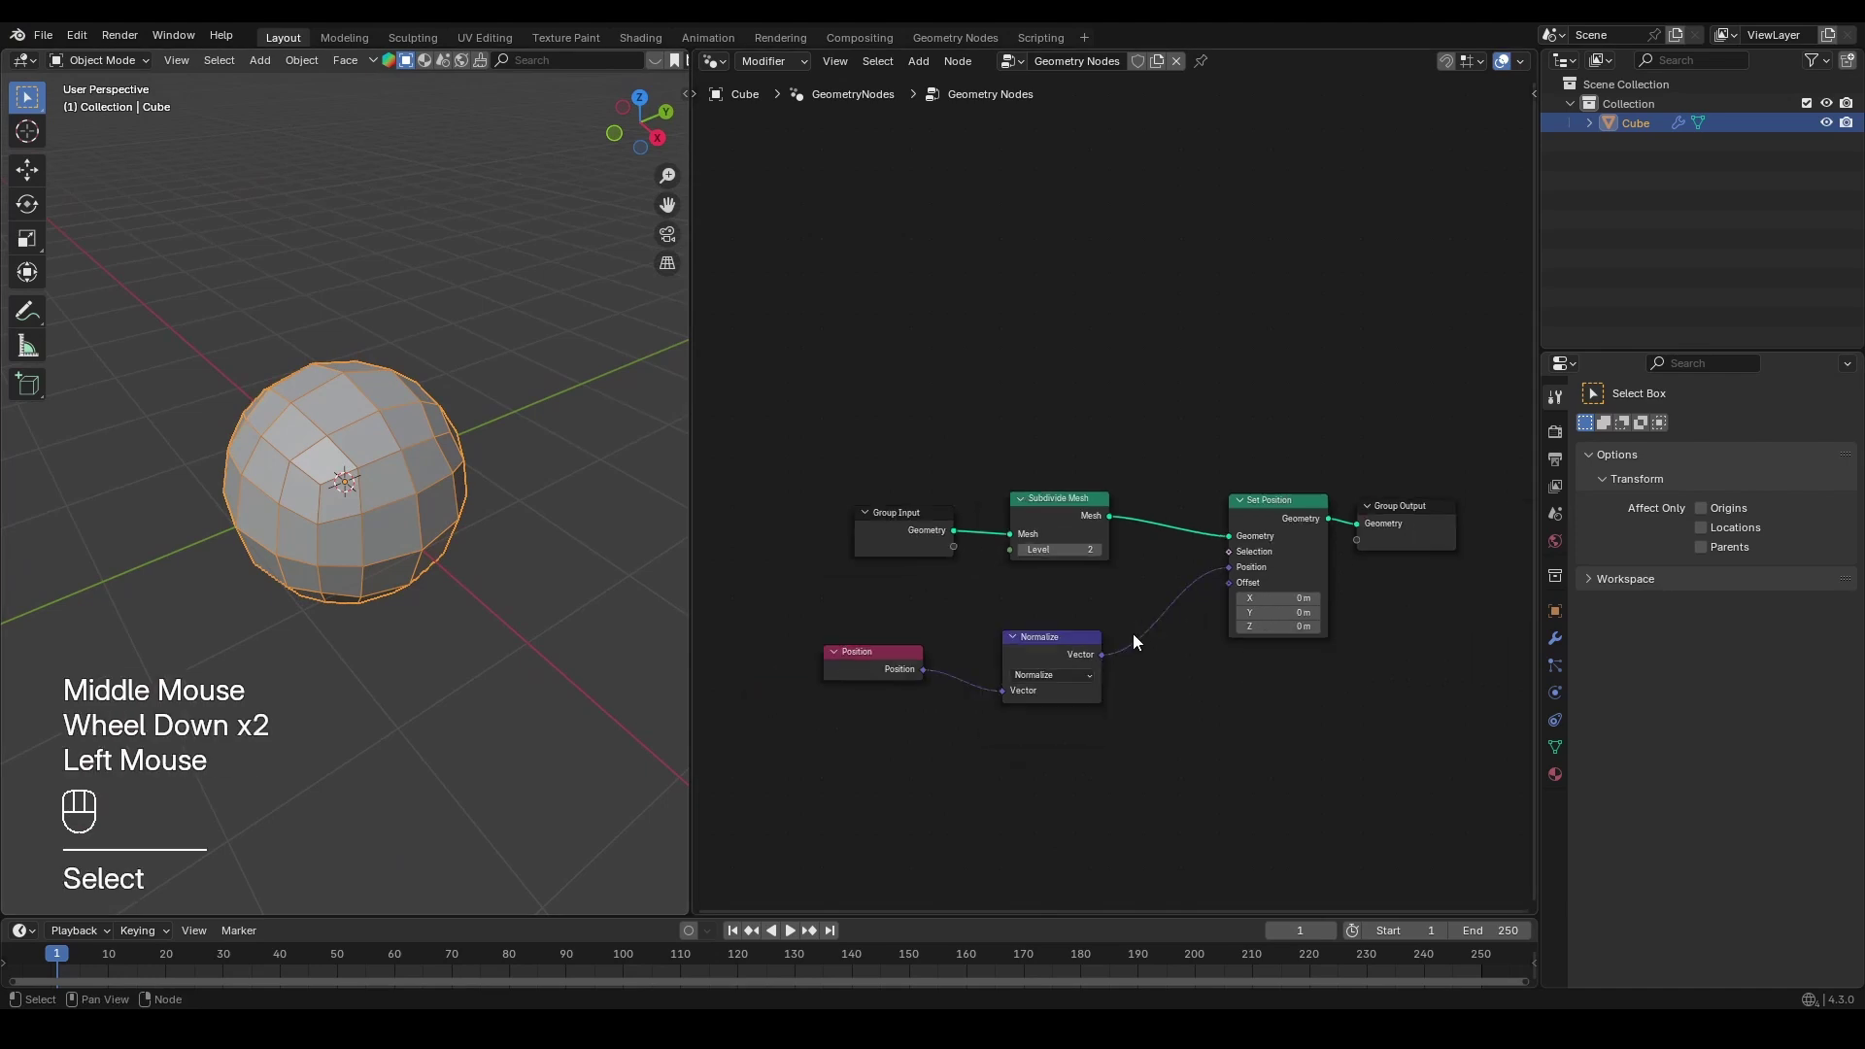
key(g)
click(1118, 717)
Step: Add a Mix node to the node tree and set its data type to Vector
scroll(1114, 668, up, 2)
middle_drag(1113, 667, 1125, 665)
middle_drag(1125, 666, 1125, 656)
key(shift+a)
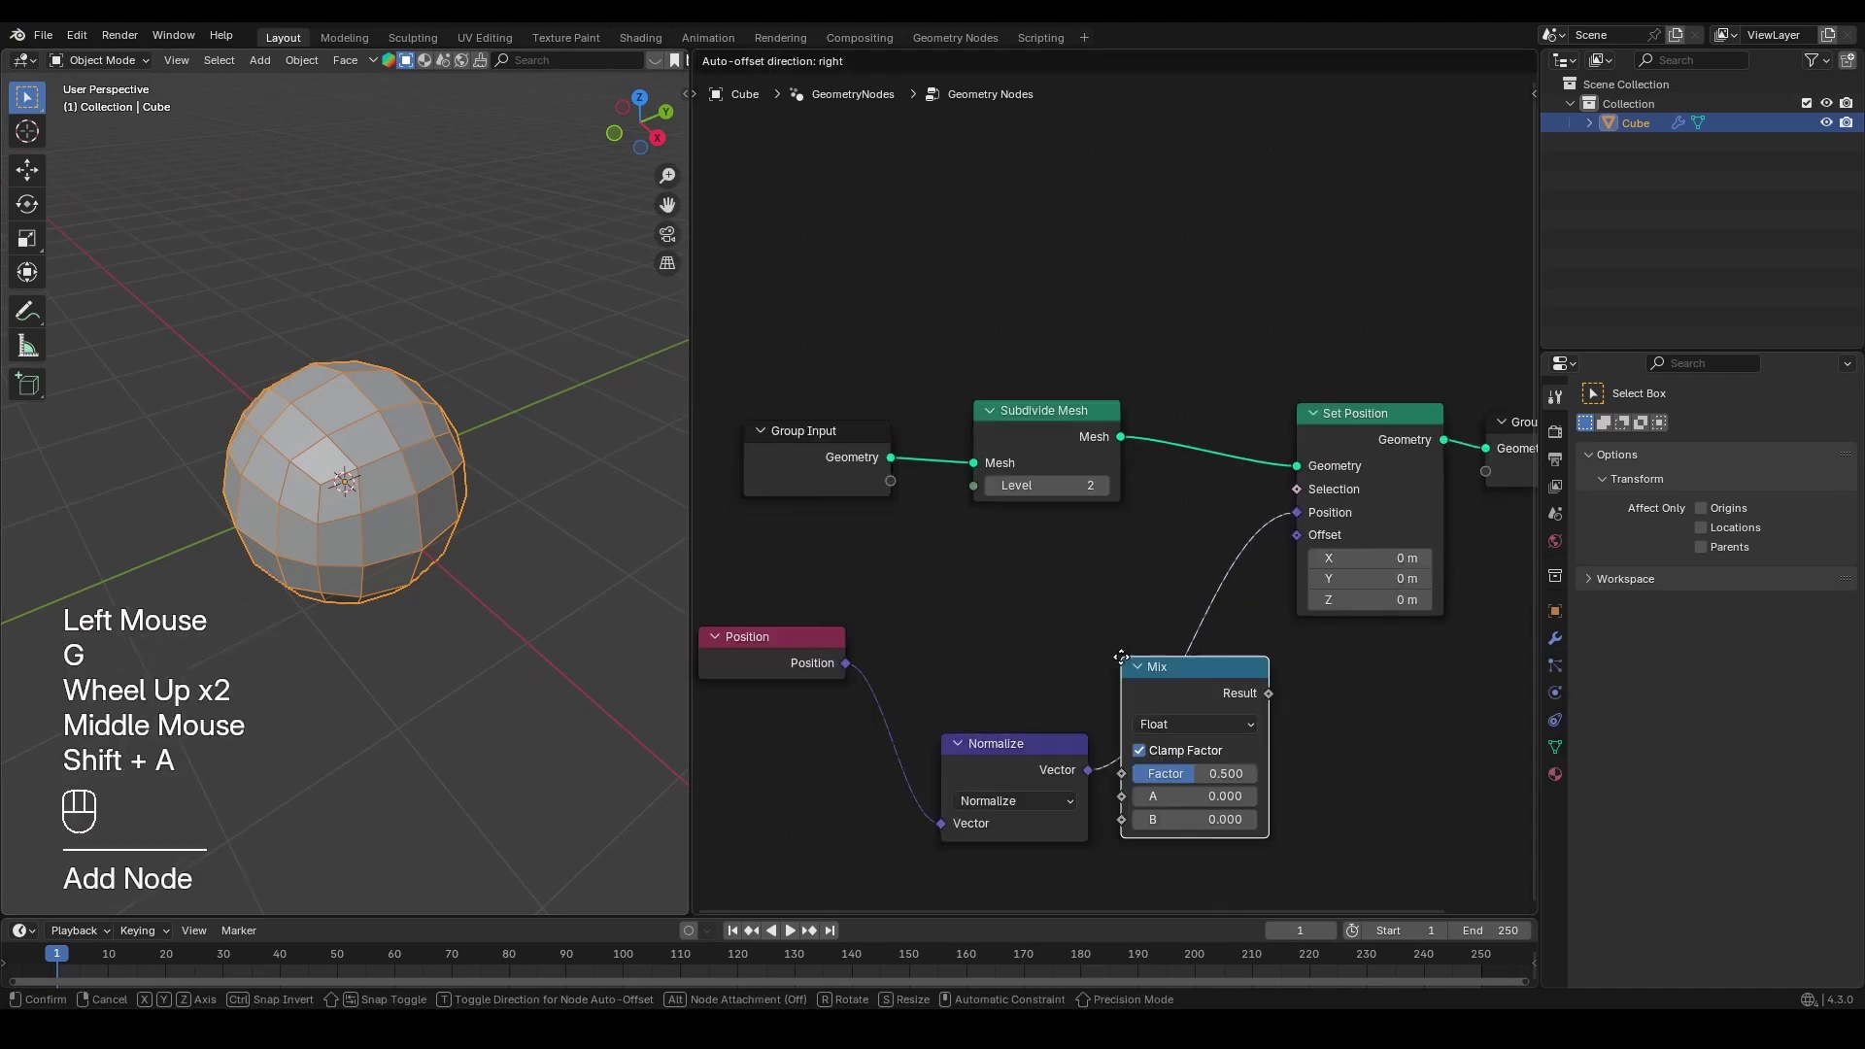
click(1334, 785)
click(1335, 783)
click(1336, 804)
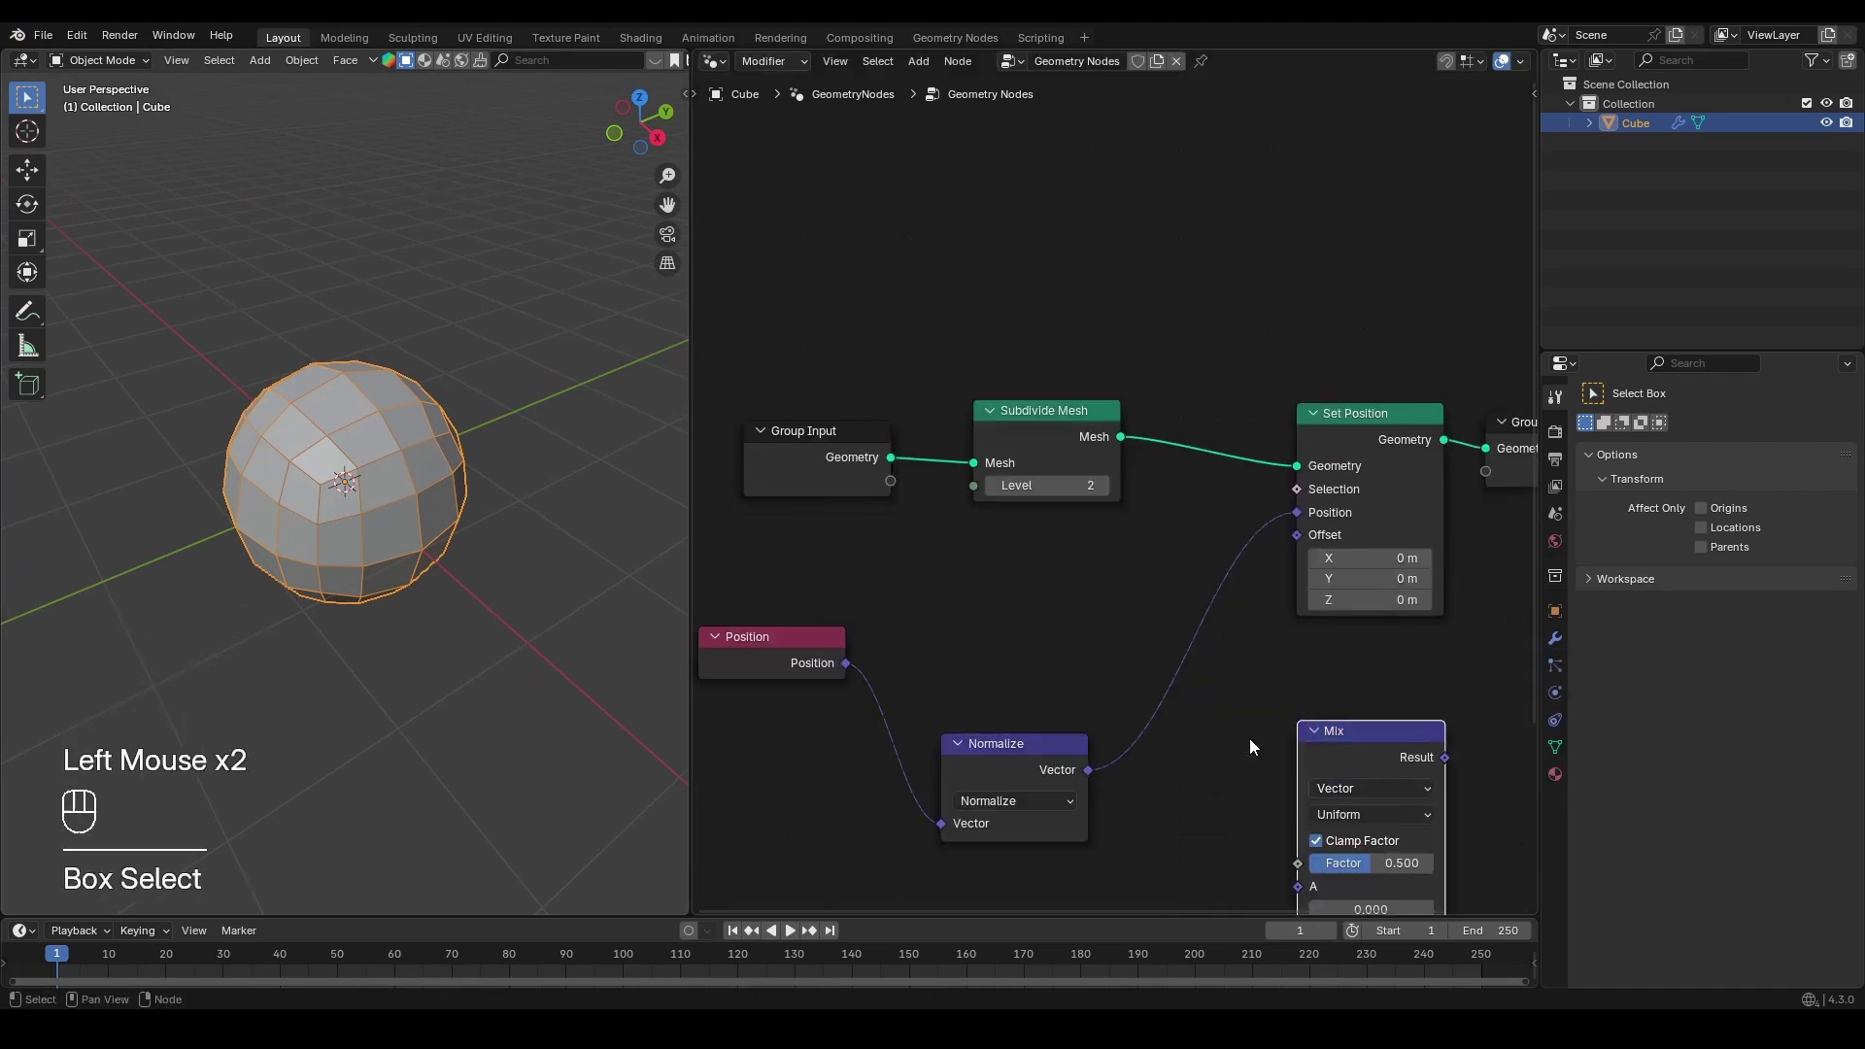
Step: Insert the Mix node before Set Position, with Position feeding A and Normalize feeding B, at factor 1.000
drag(1253, 749, 1315, 889)
key(g)
click(1158, 715)
drag(1159, 715, 1141, 801)
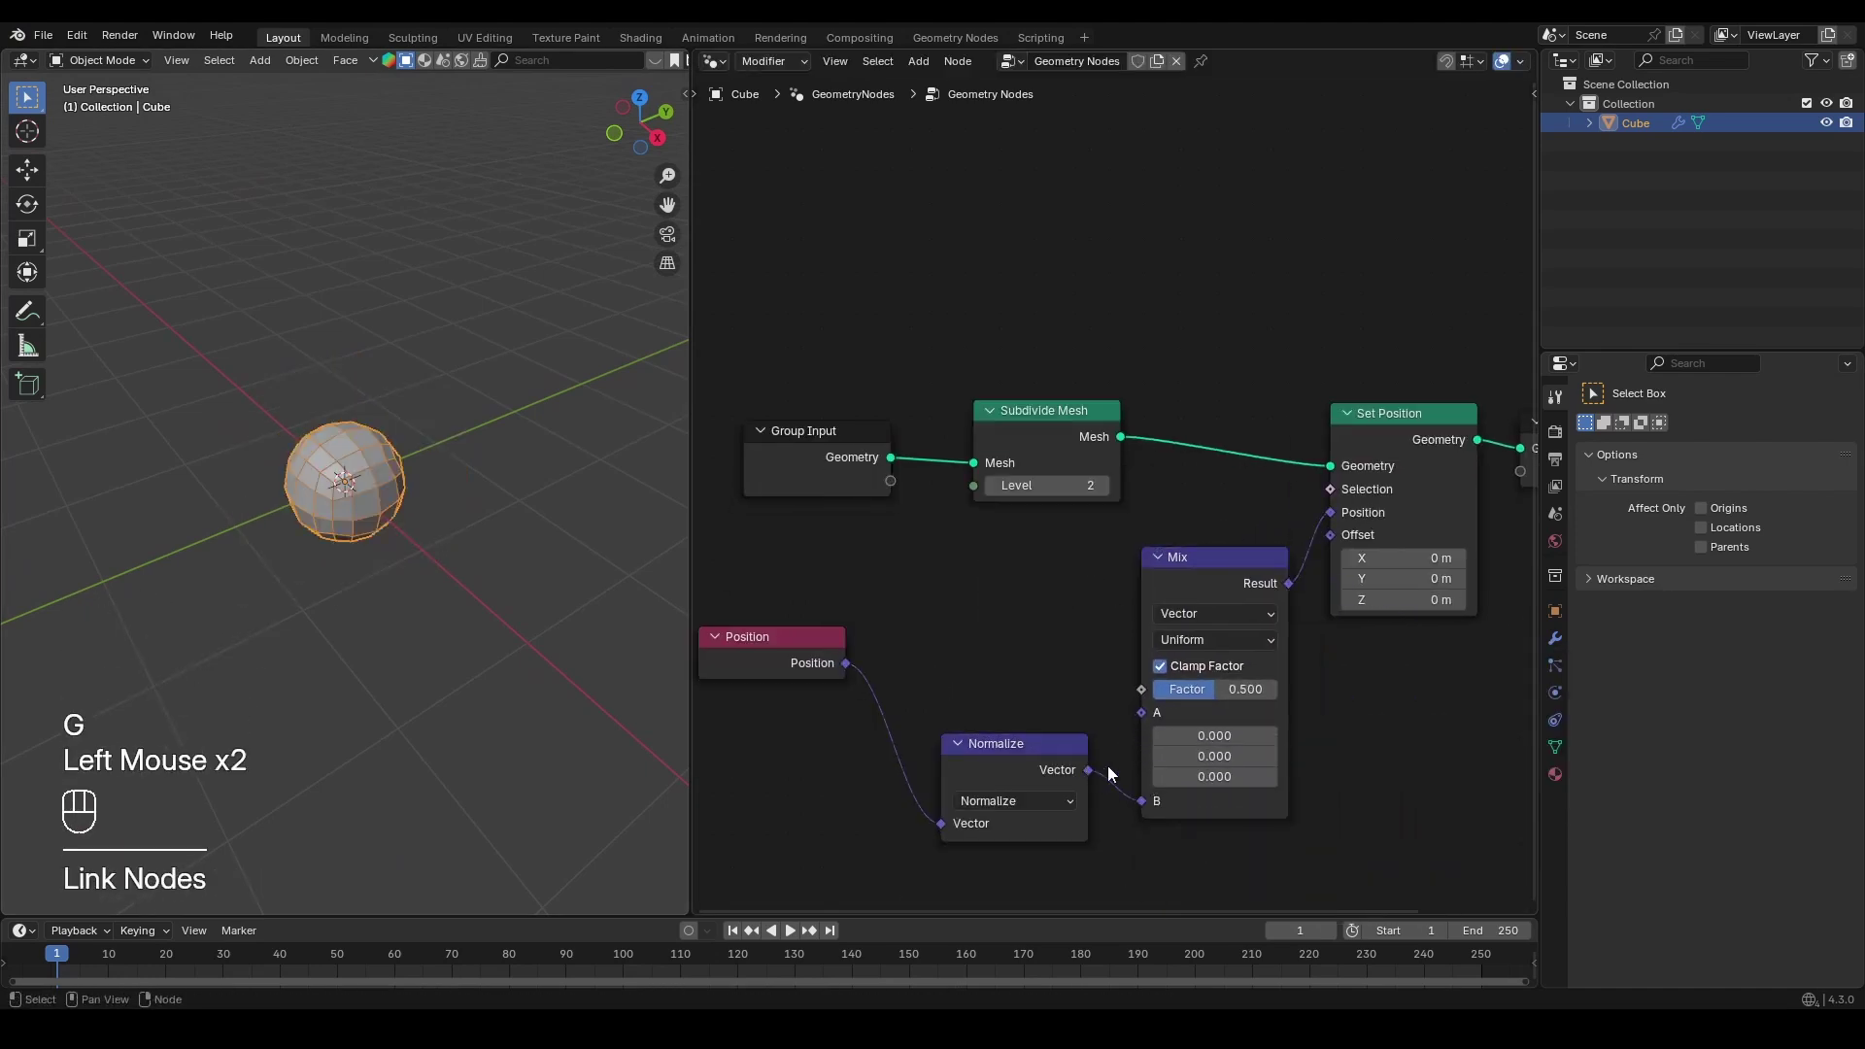
drag(845, 662, 1278, 689)
middle_drag(474, 511, 602, 515)
Step: Turn the Geometry Nodes modifier's viewport display off and back on to compare the cube with and without it
click(1554, 638)
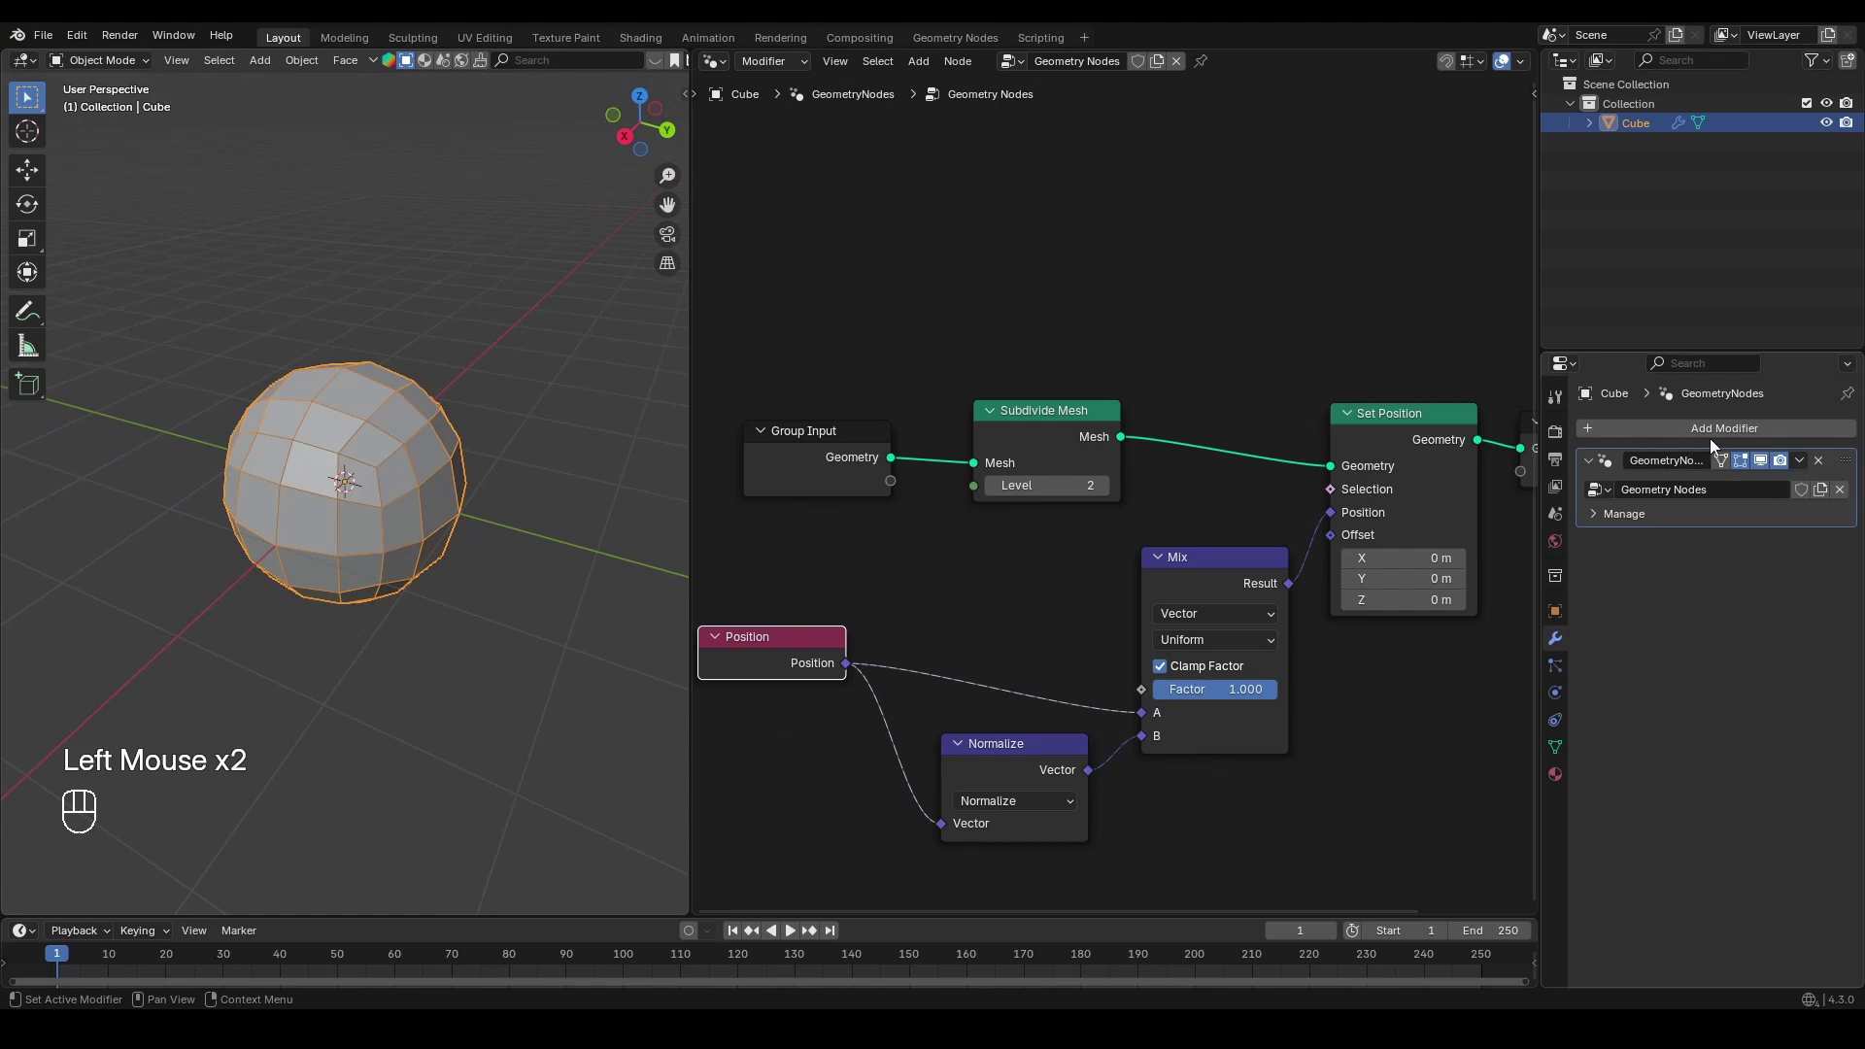
click(1760, 460)
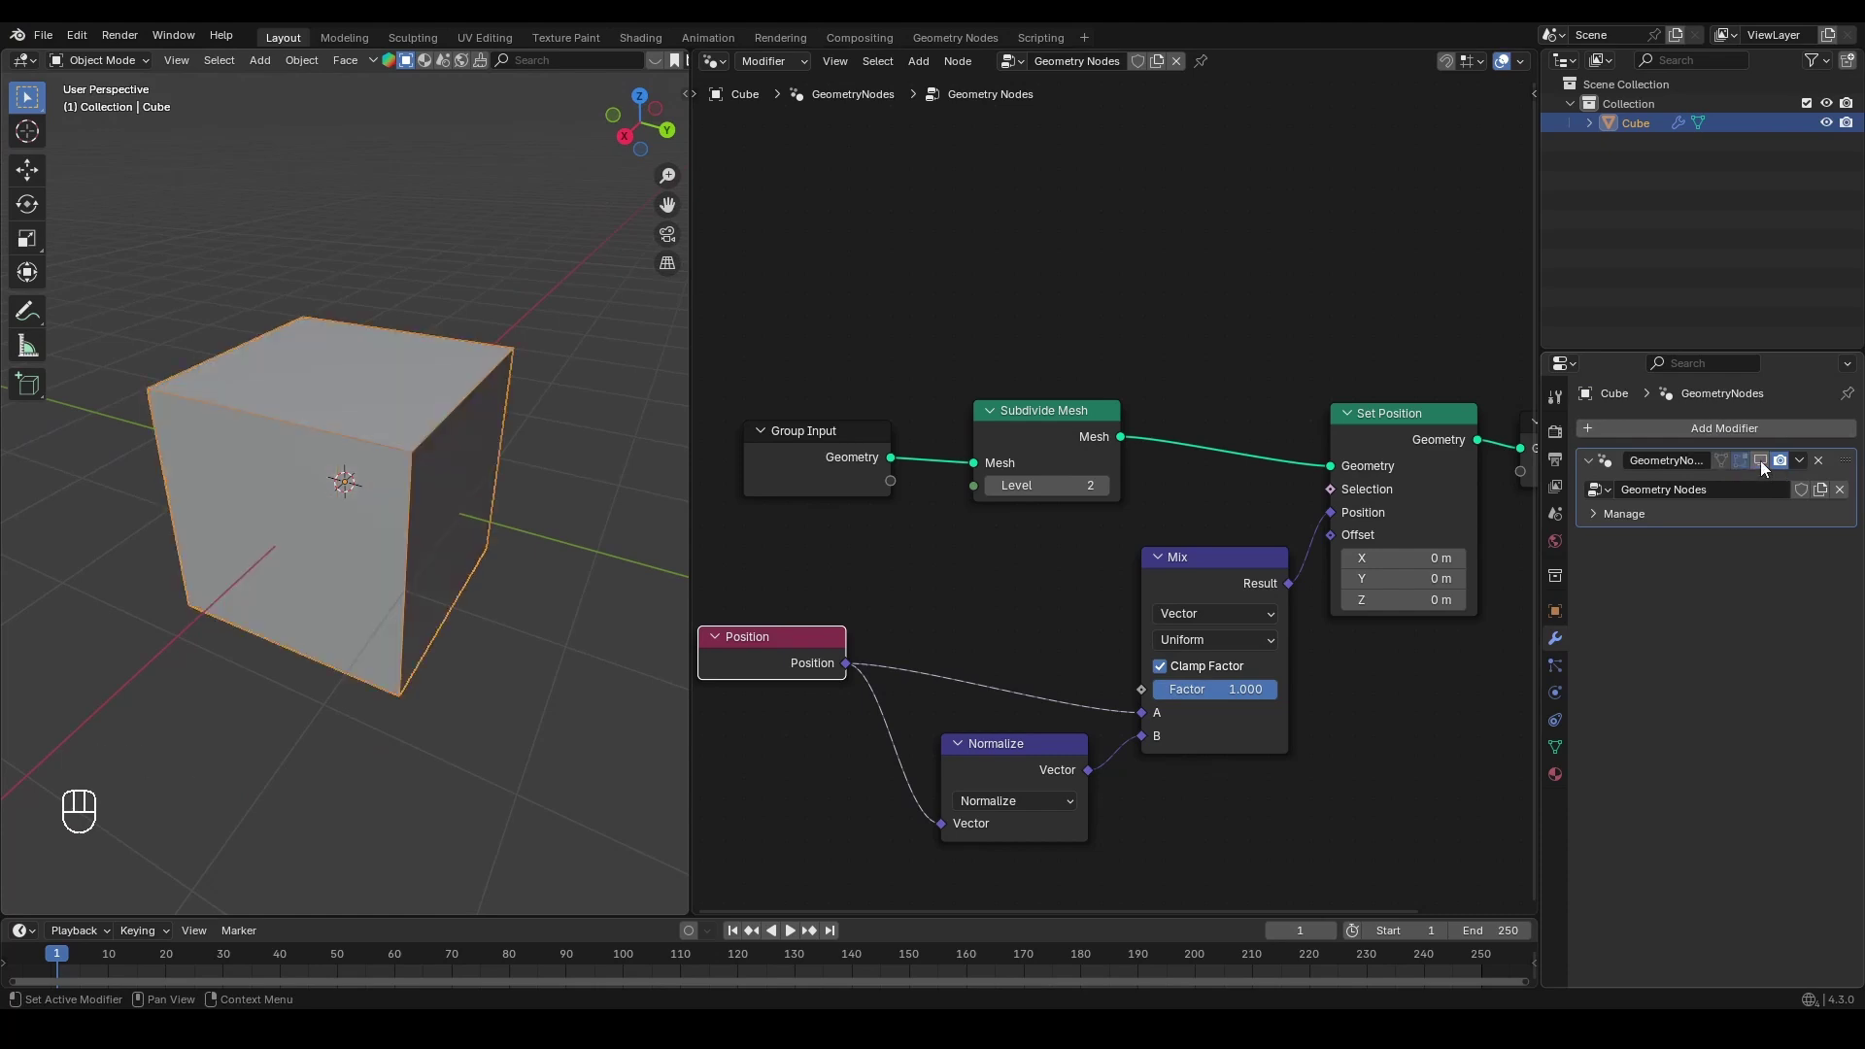
click(1760, 461)
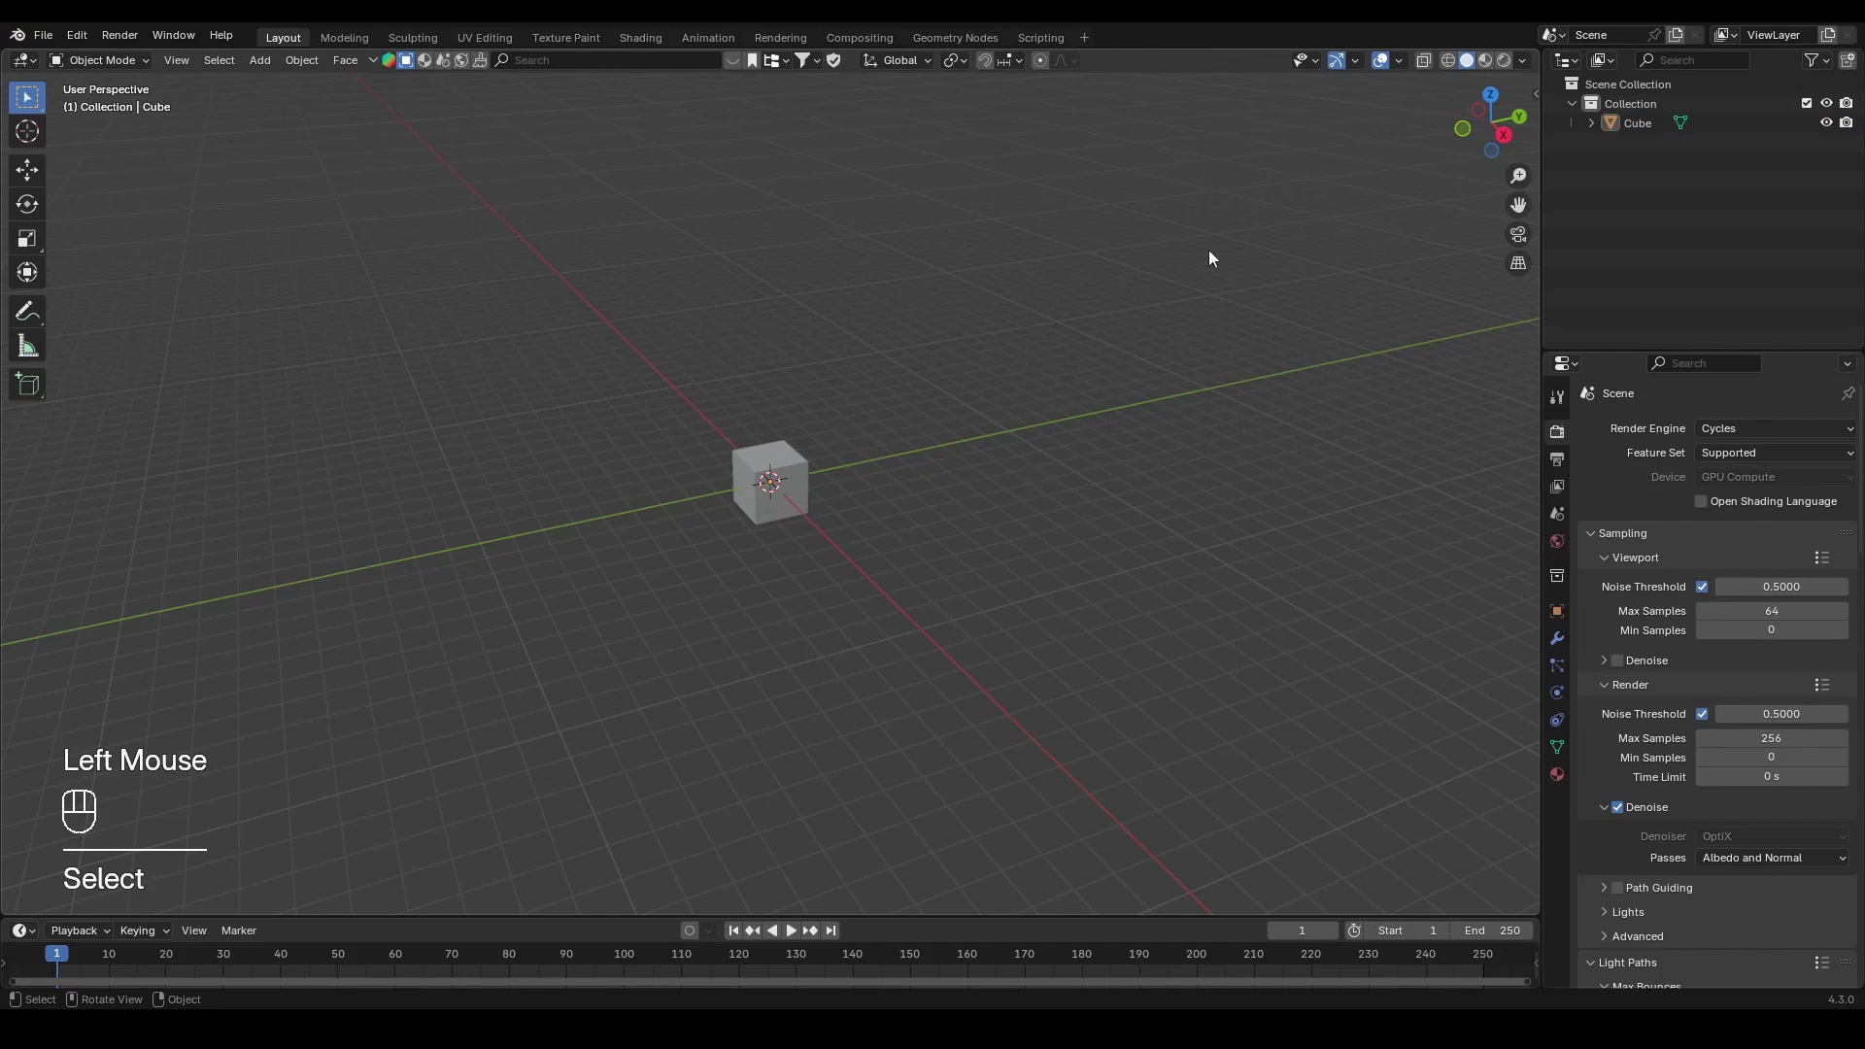
Step: Switch to the Geometry Nodes workspace and create a new node tree for the cube
click(969, 39)
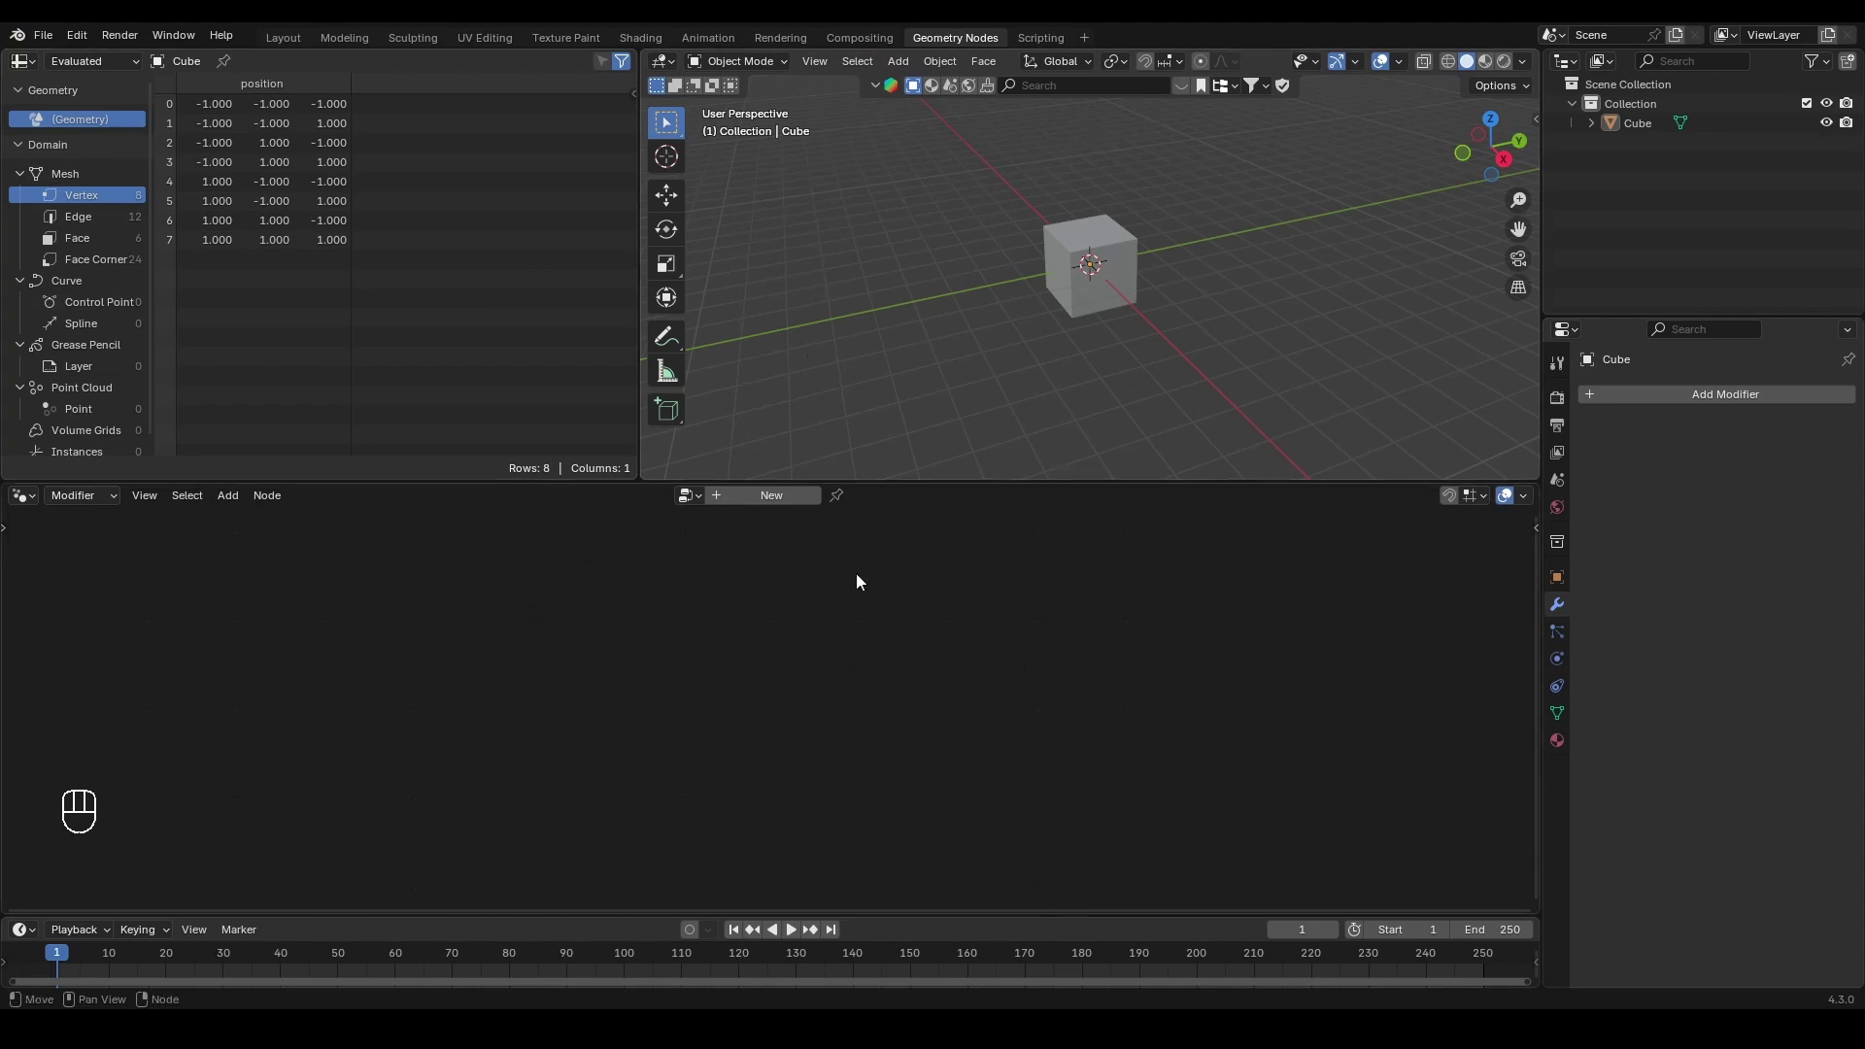
click(769, 495)
scroll(688, 778, up, 1)
scroll(687, 777, down, 2)
Step: Insert a Subdivision Surface node between Group Input and Group Output with its level at 2
key(shift+a)
text(suv)
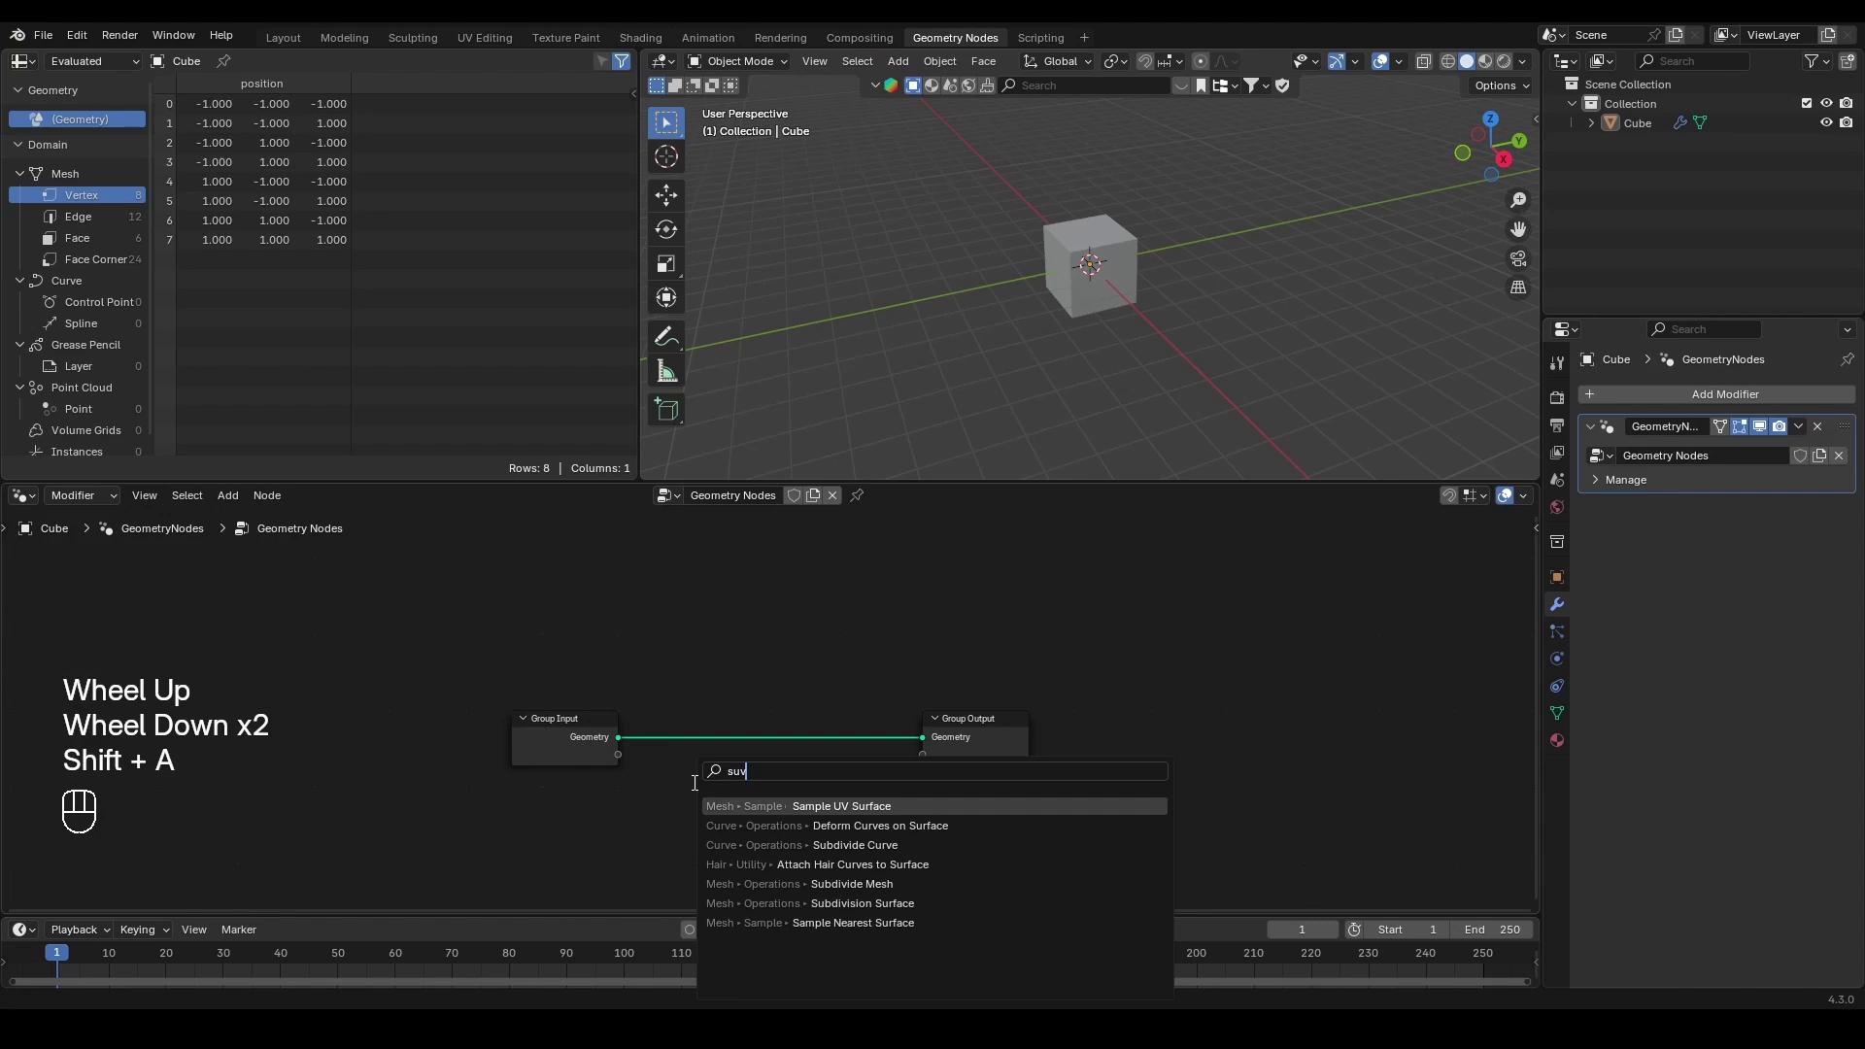
click(862, 903)
click(783, 785)
click(783, 785)
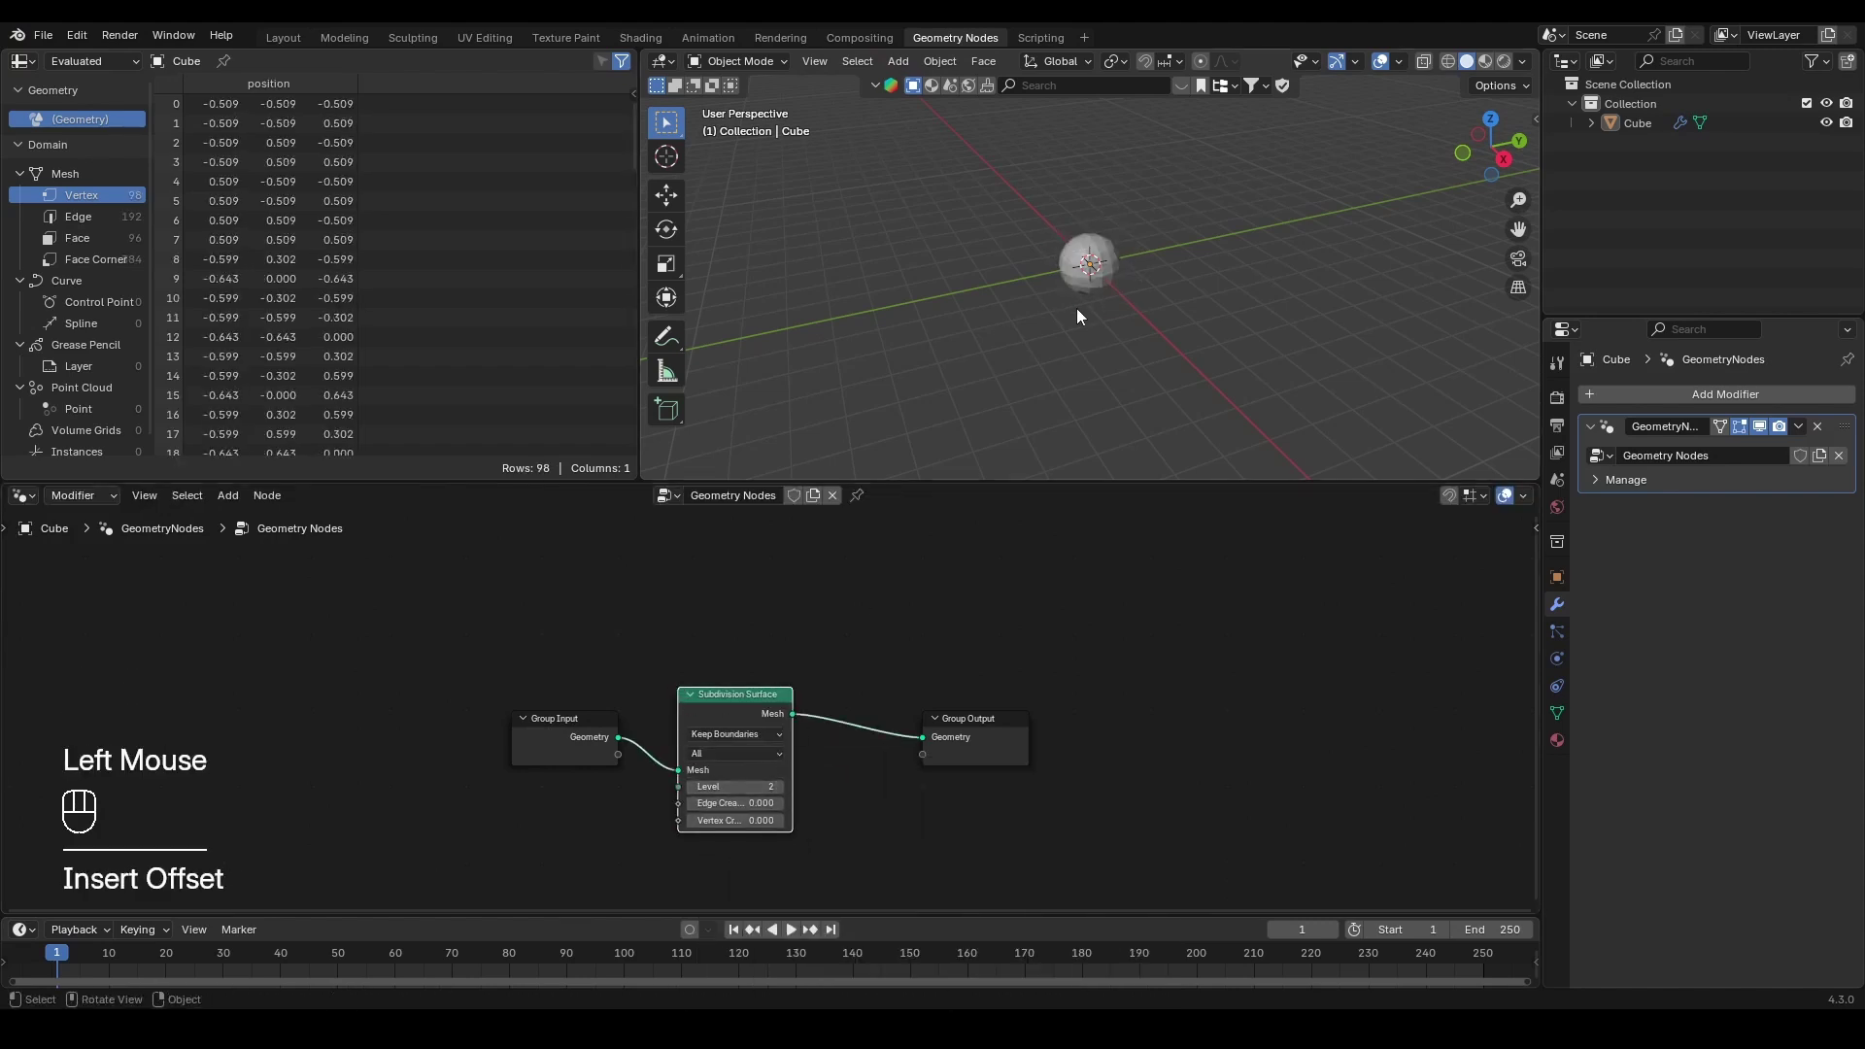
Step: Examine the subdivided cube's vertex positions throughout the spreadsheet
scroll(1112, 276, up, 2)
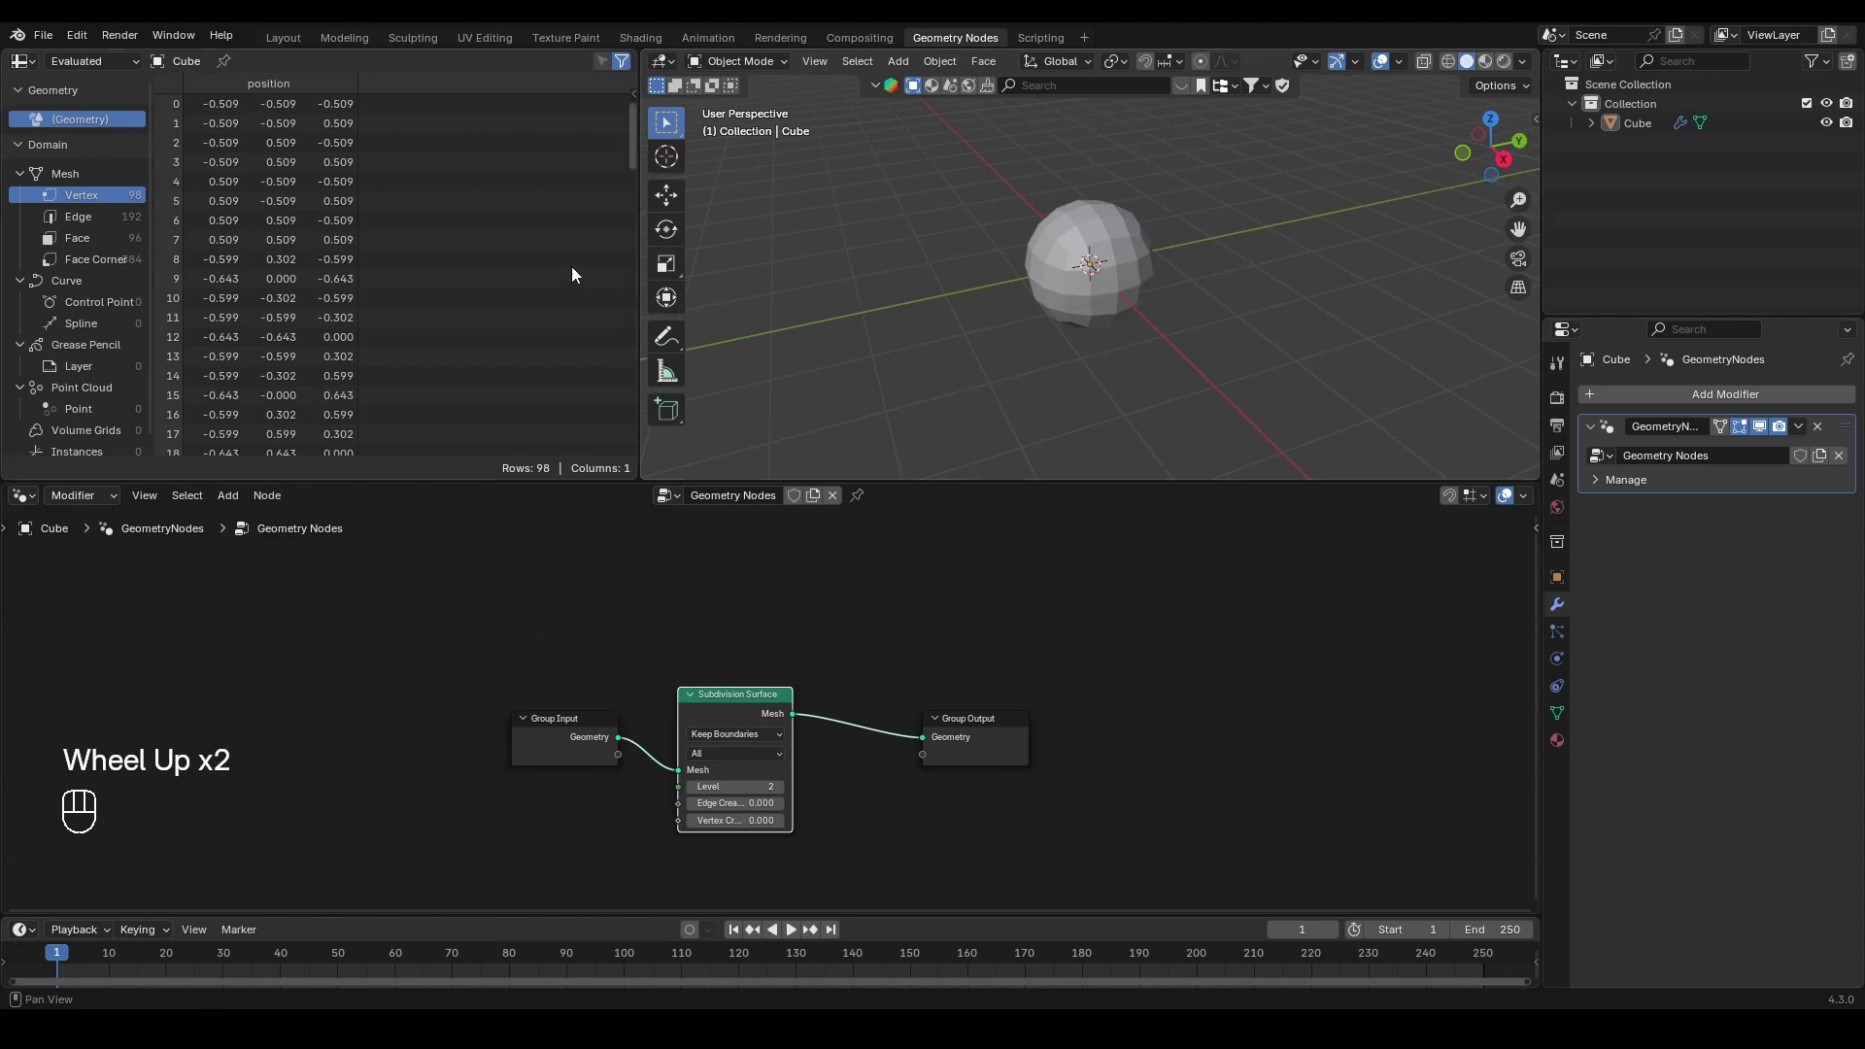
scroll(446, 247, down, 5)
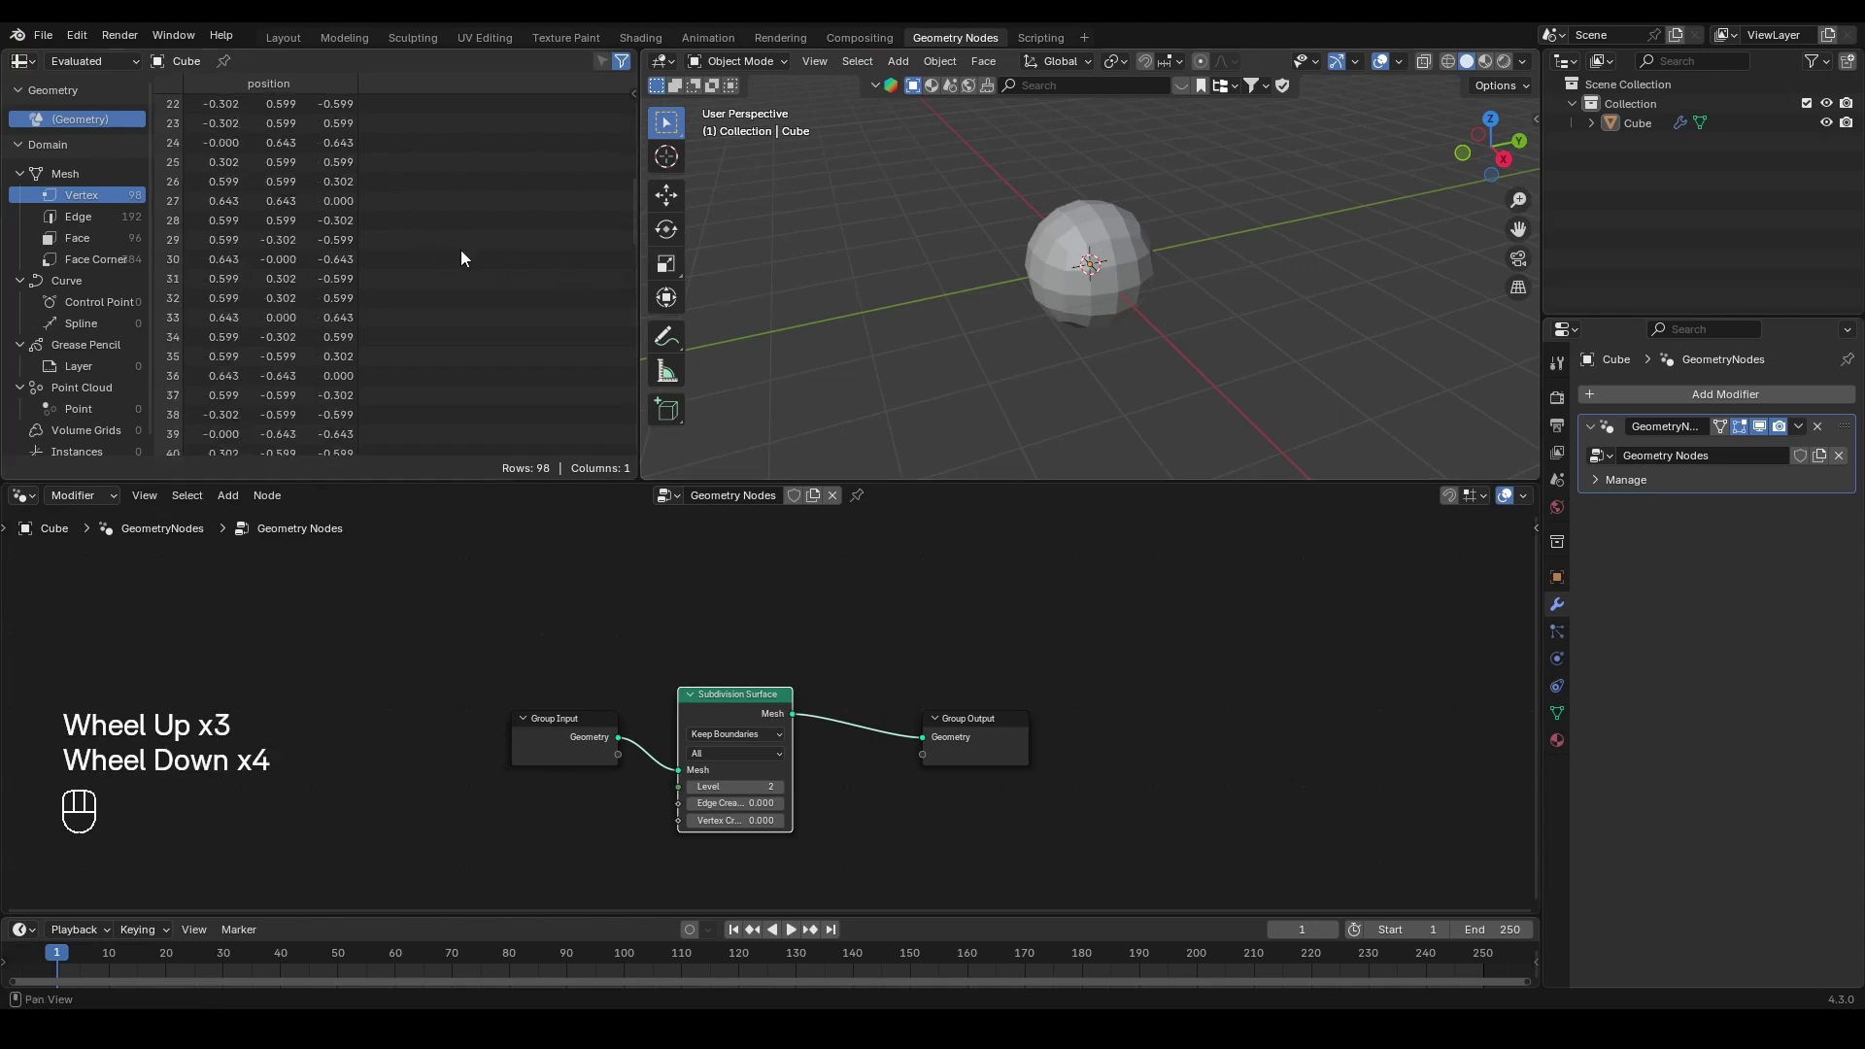
scroll(456, 255, down, 5)
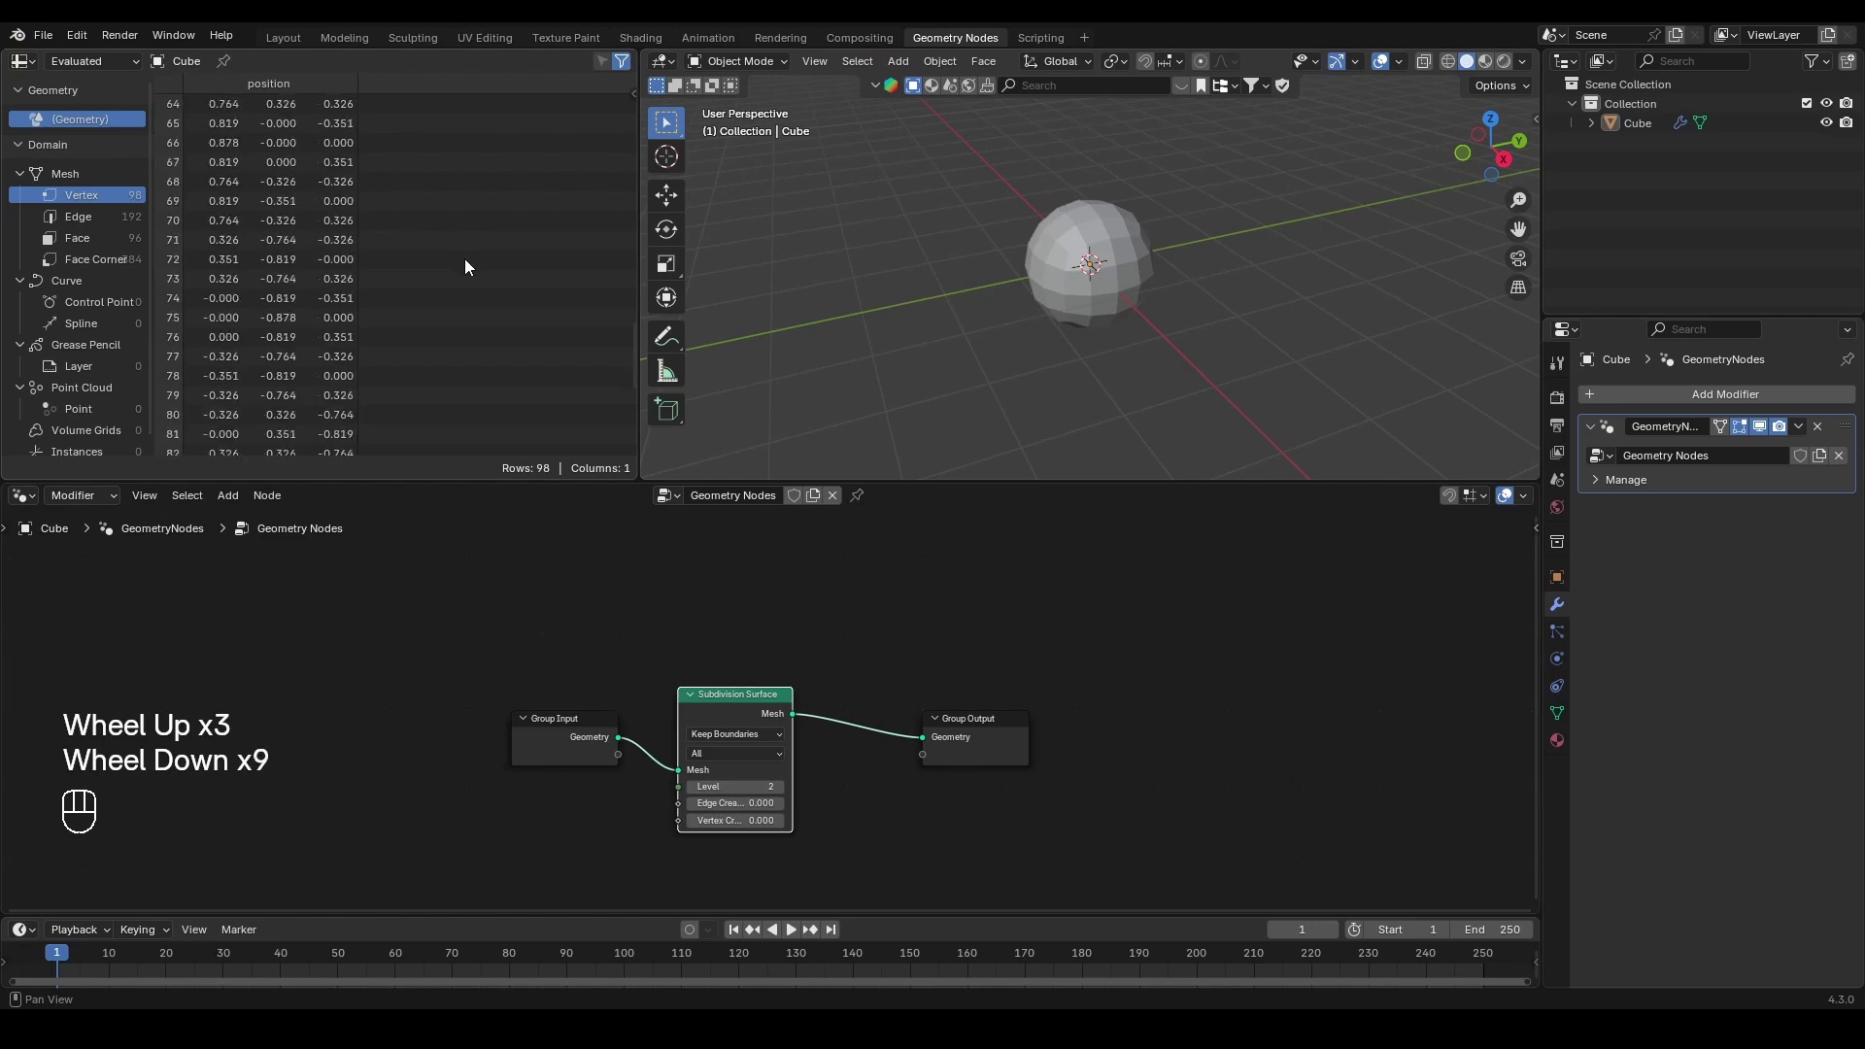
scroll(466, 266, down, 2)
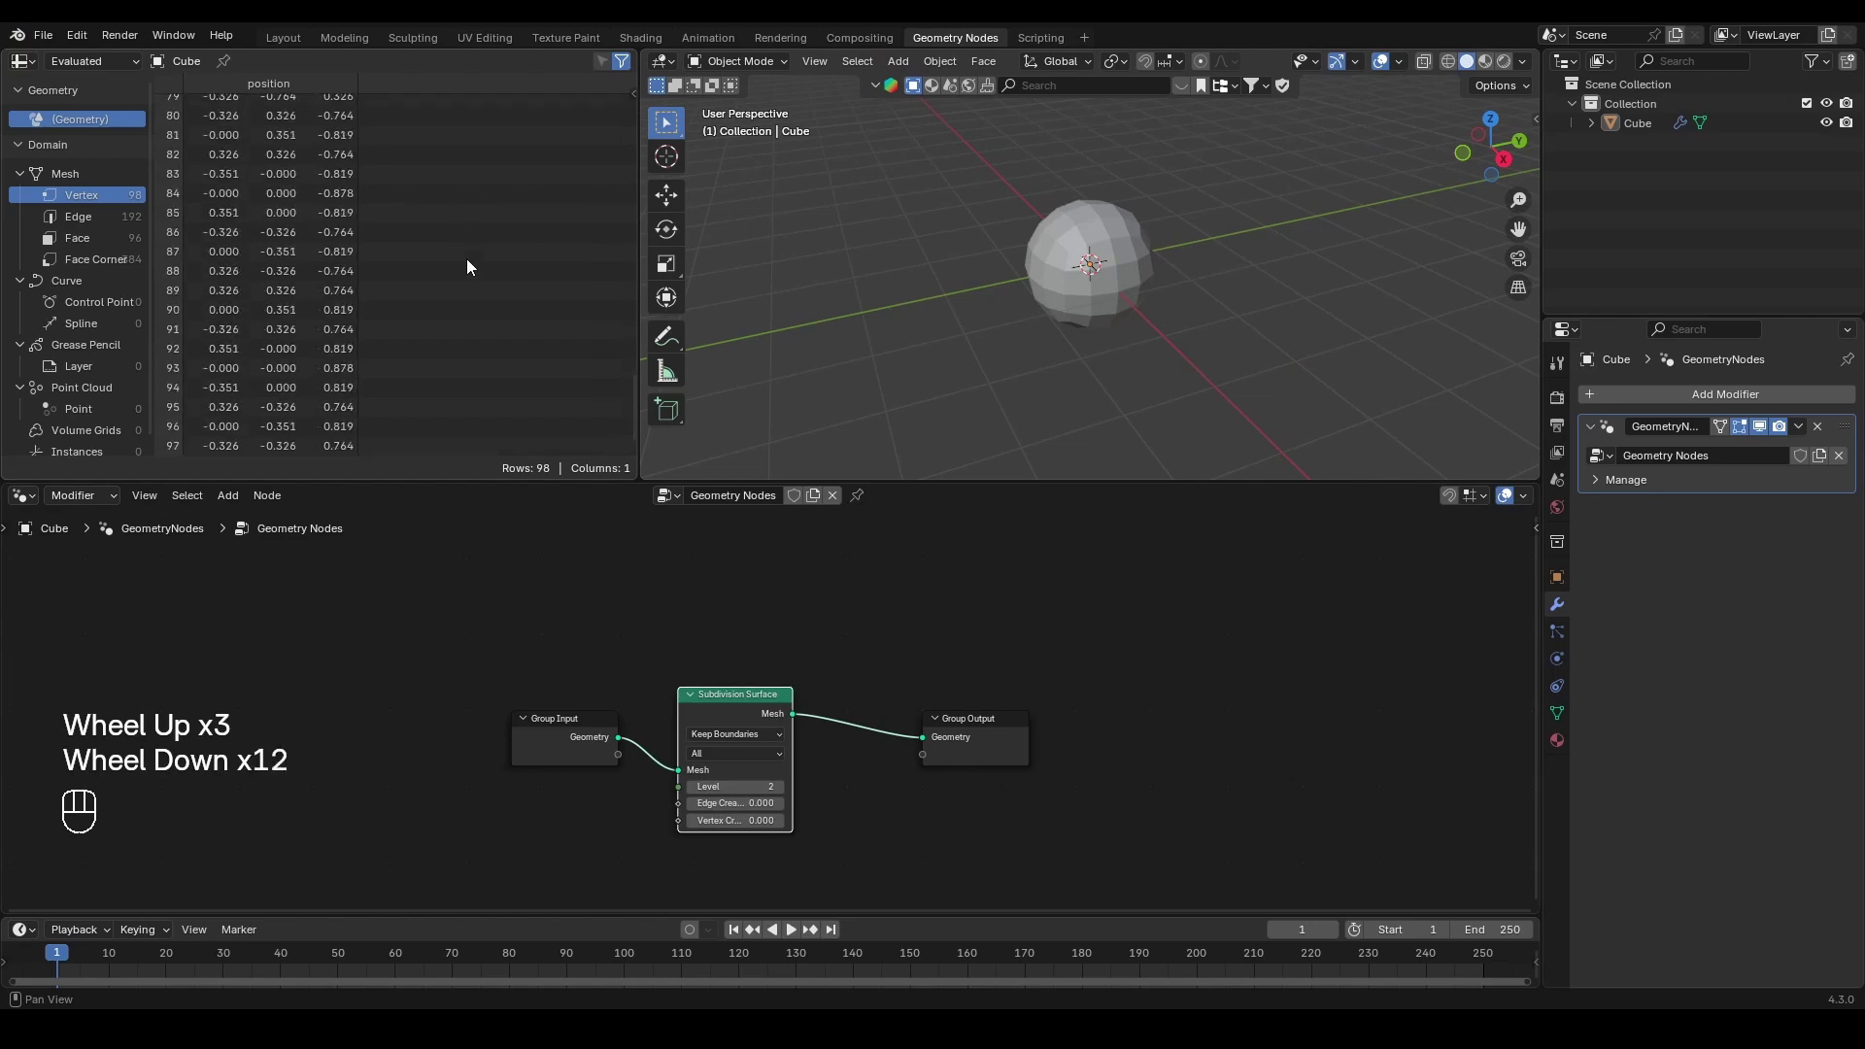
scroll(468, 267, up, 5)
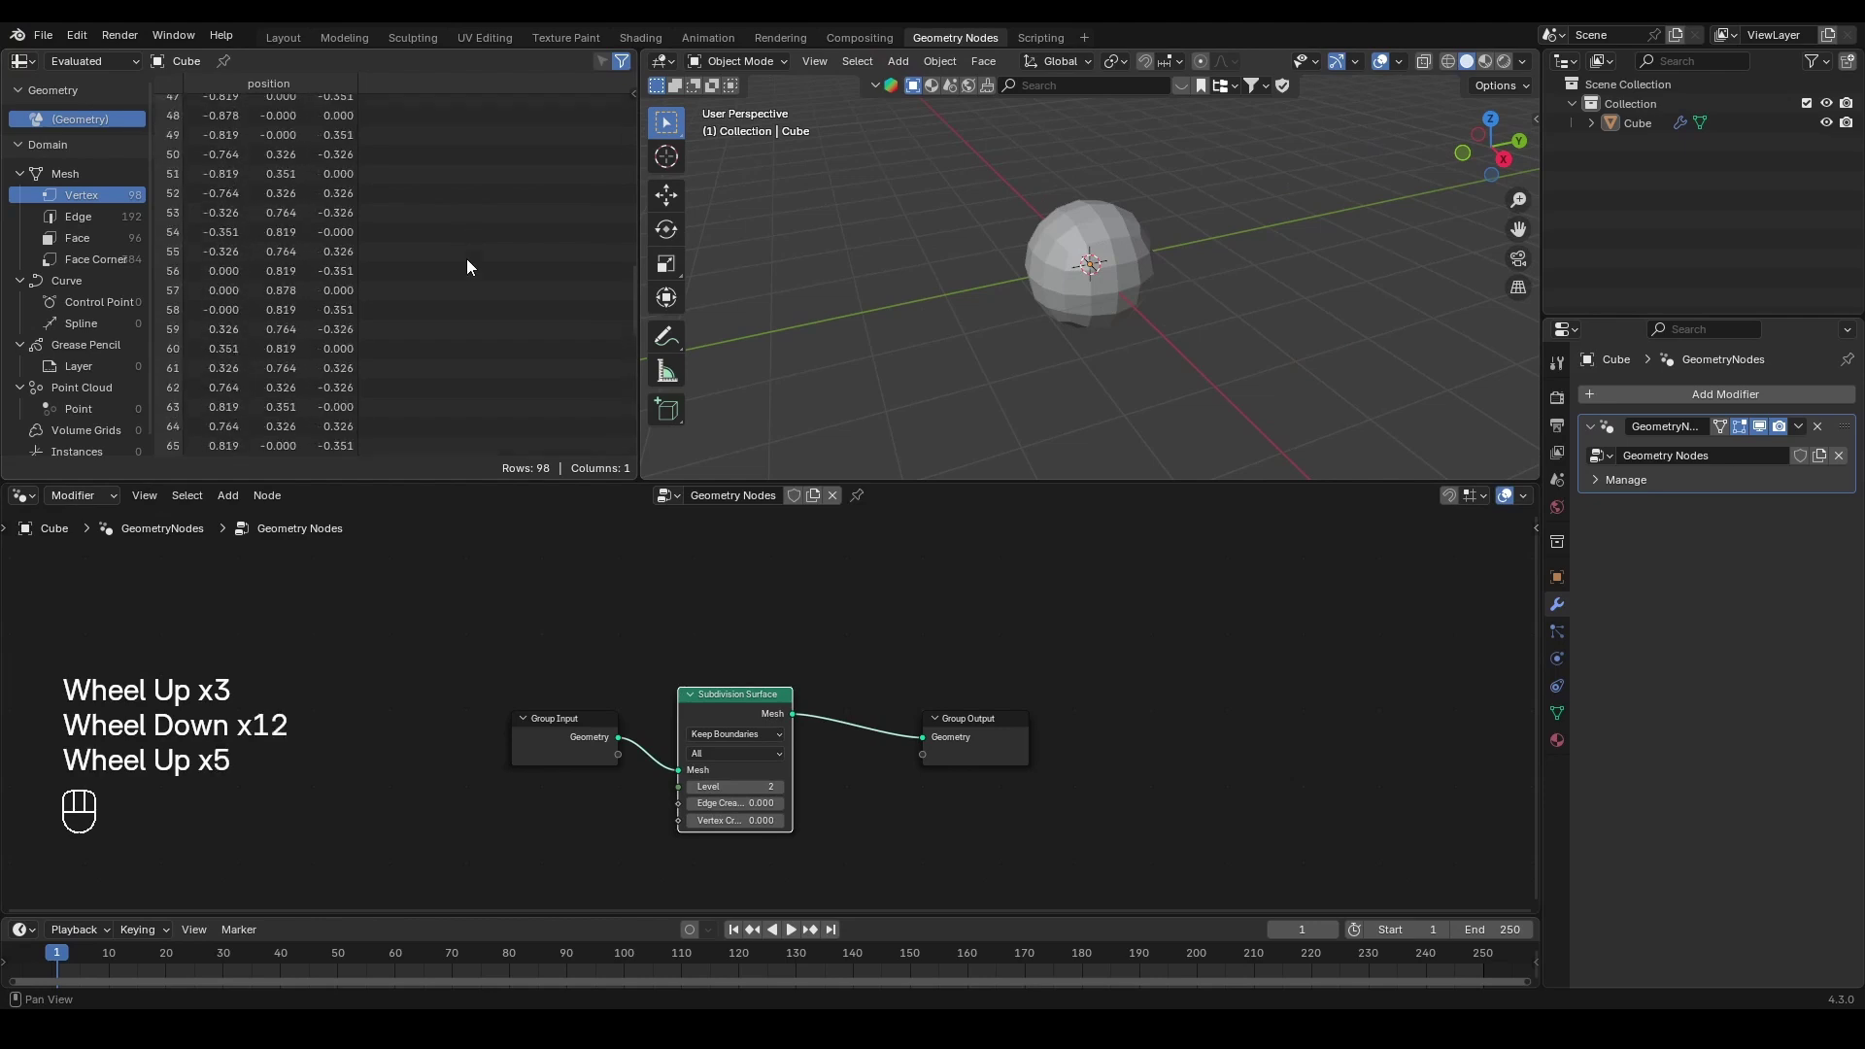
scroll(468, 266, up, 4)
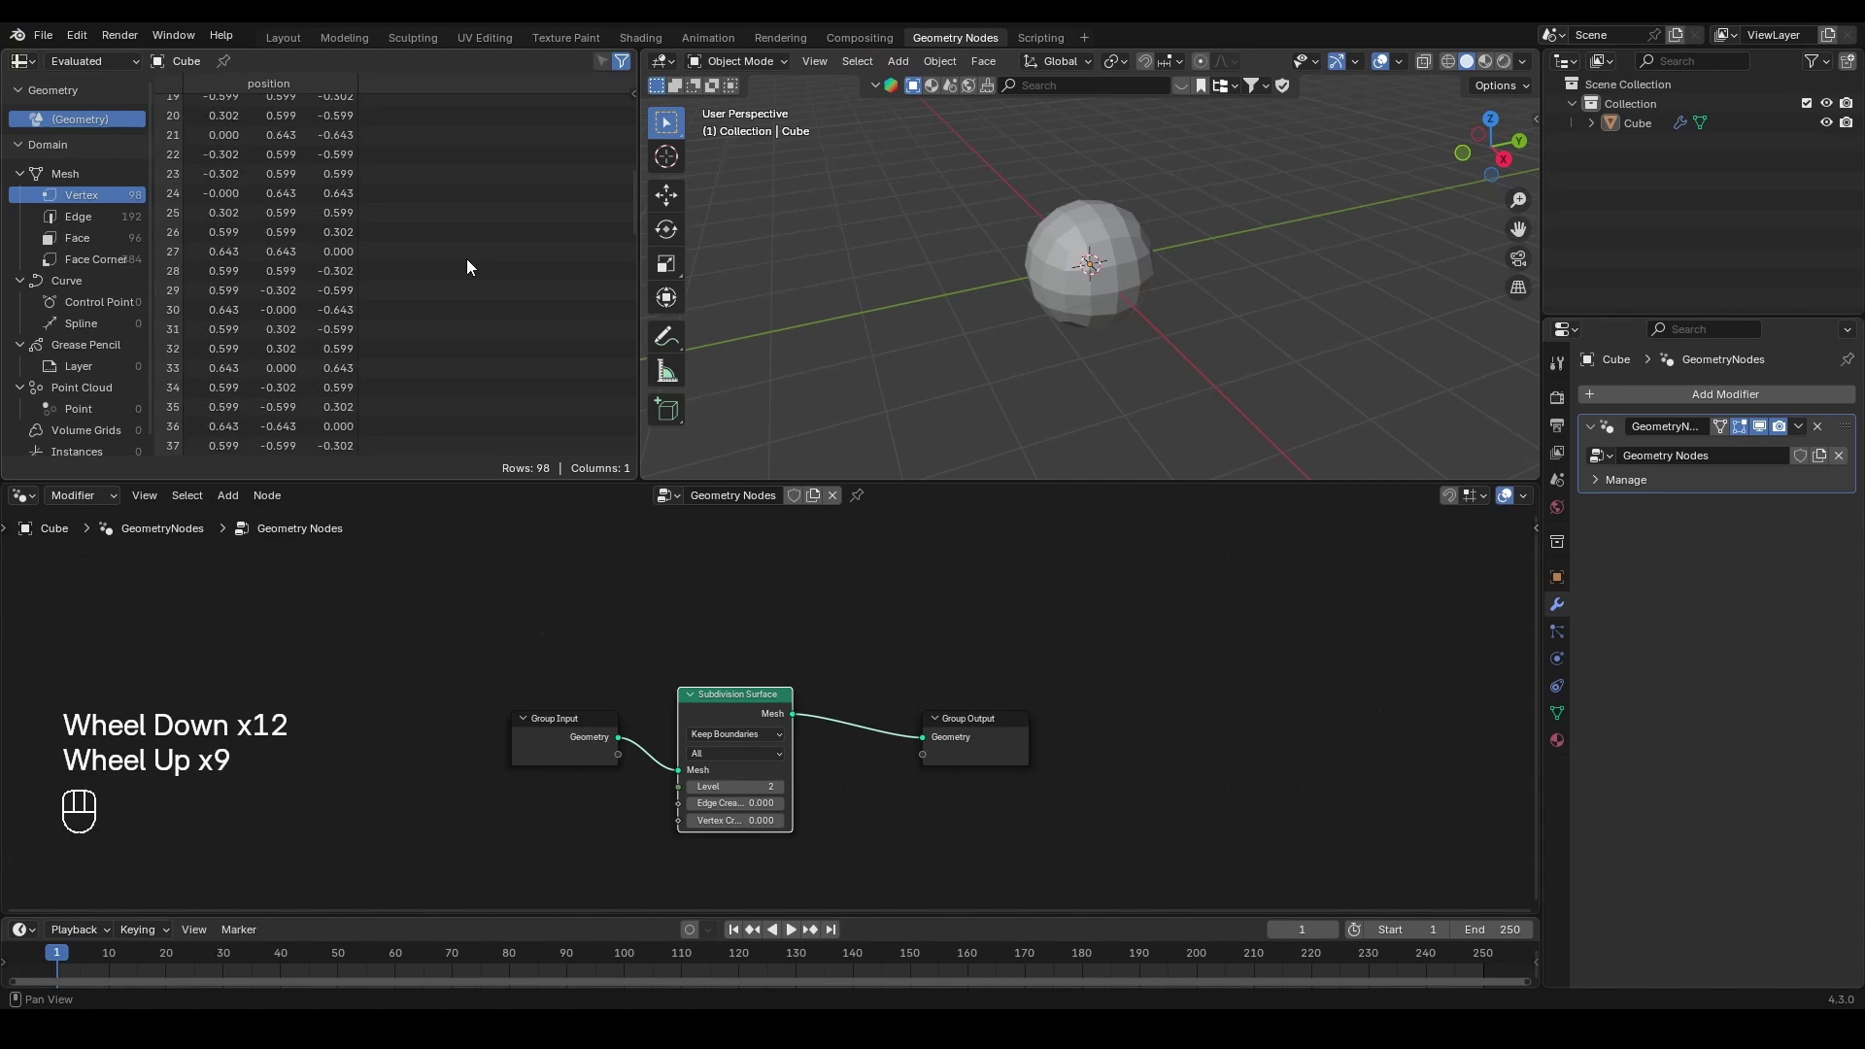
scroll(467, 266, up, 3)
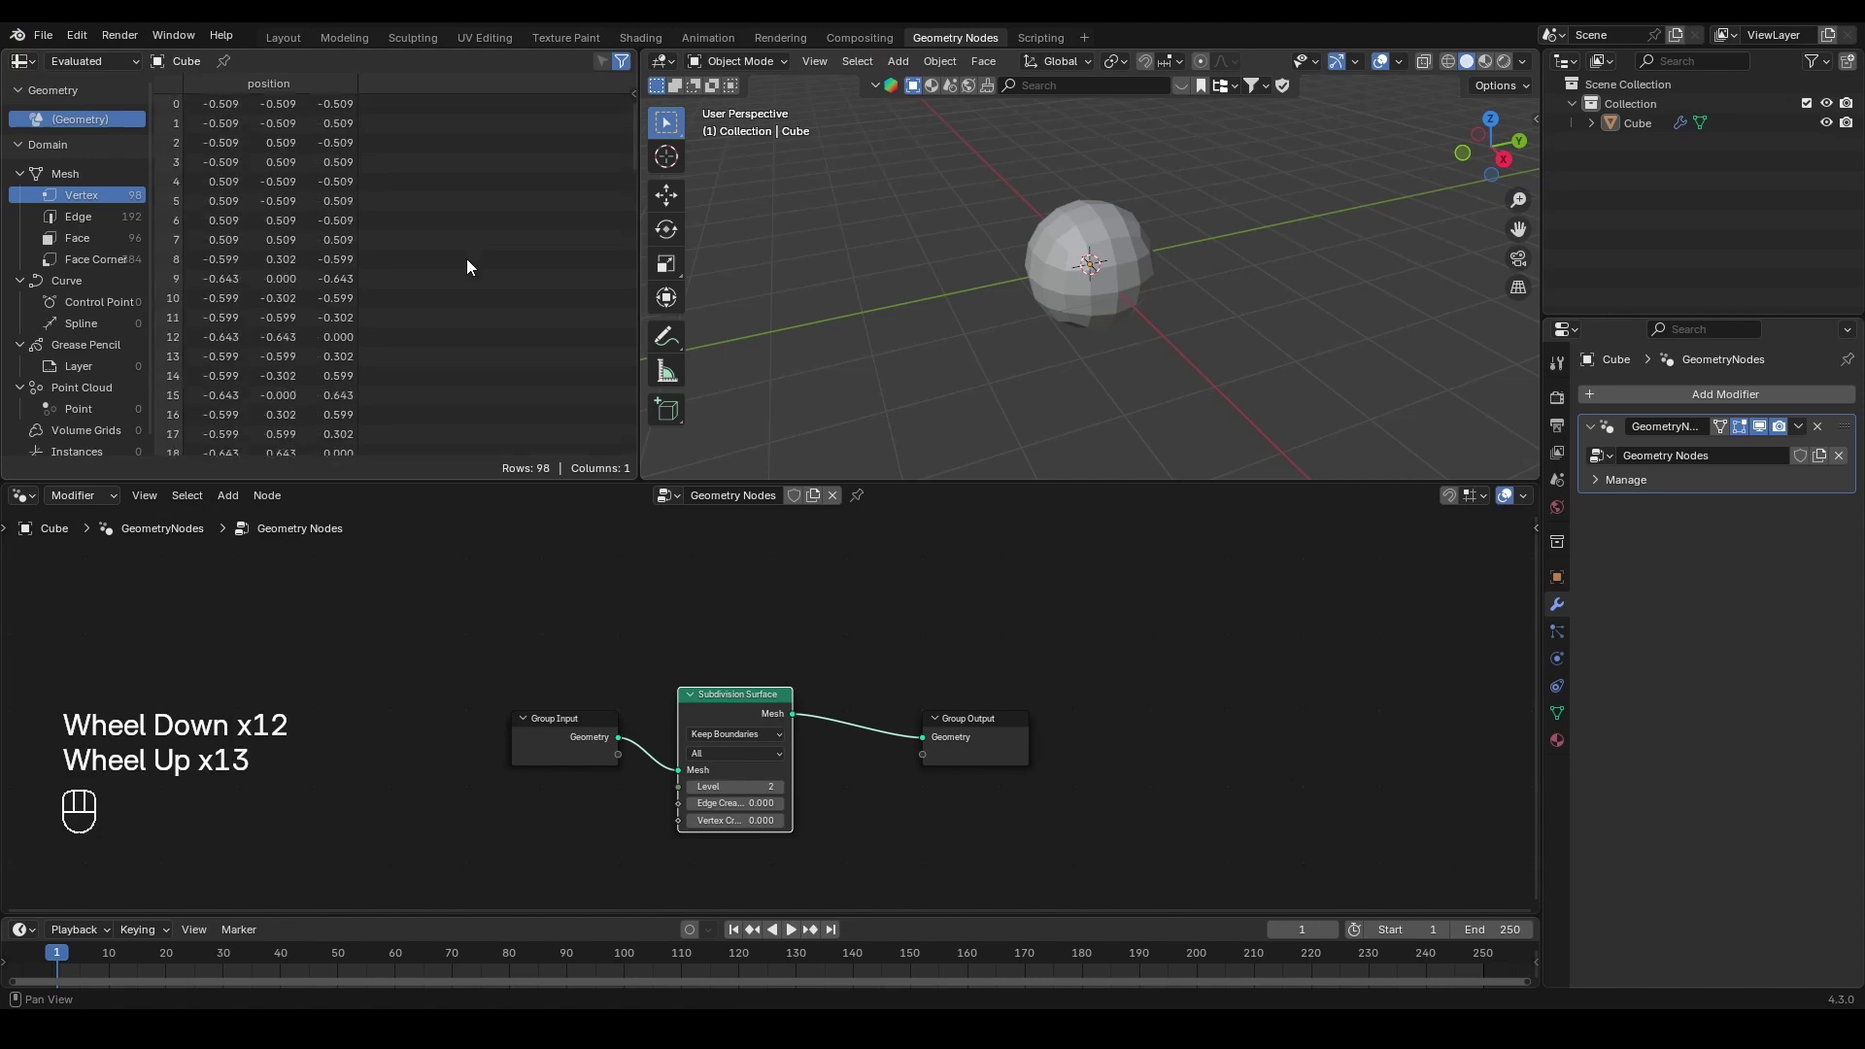
scroll(466, 266, down, 4)
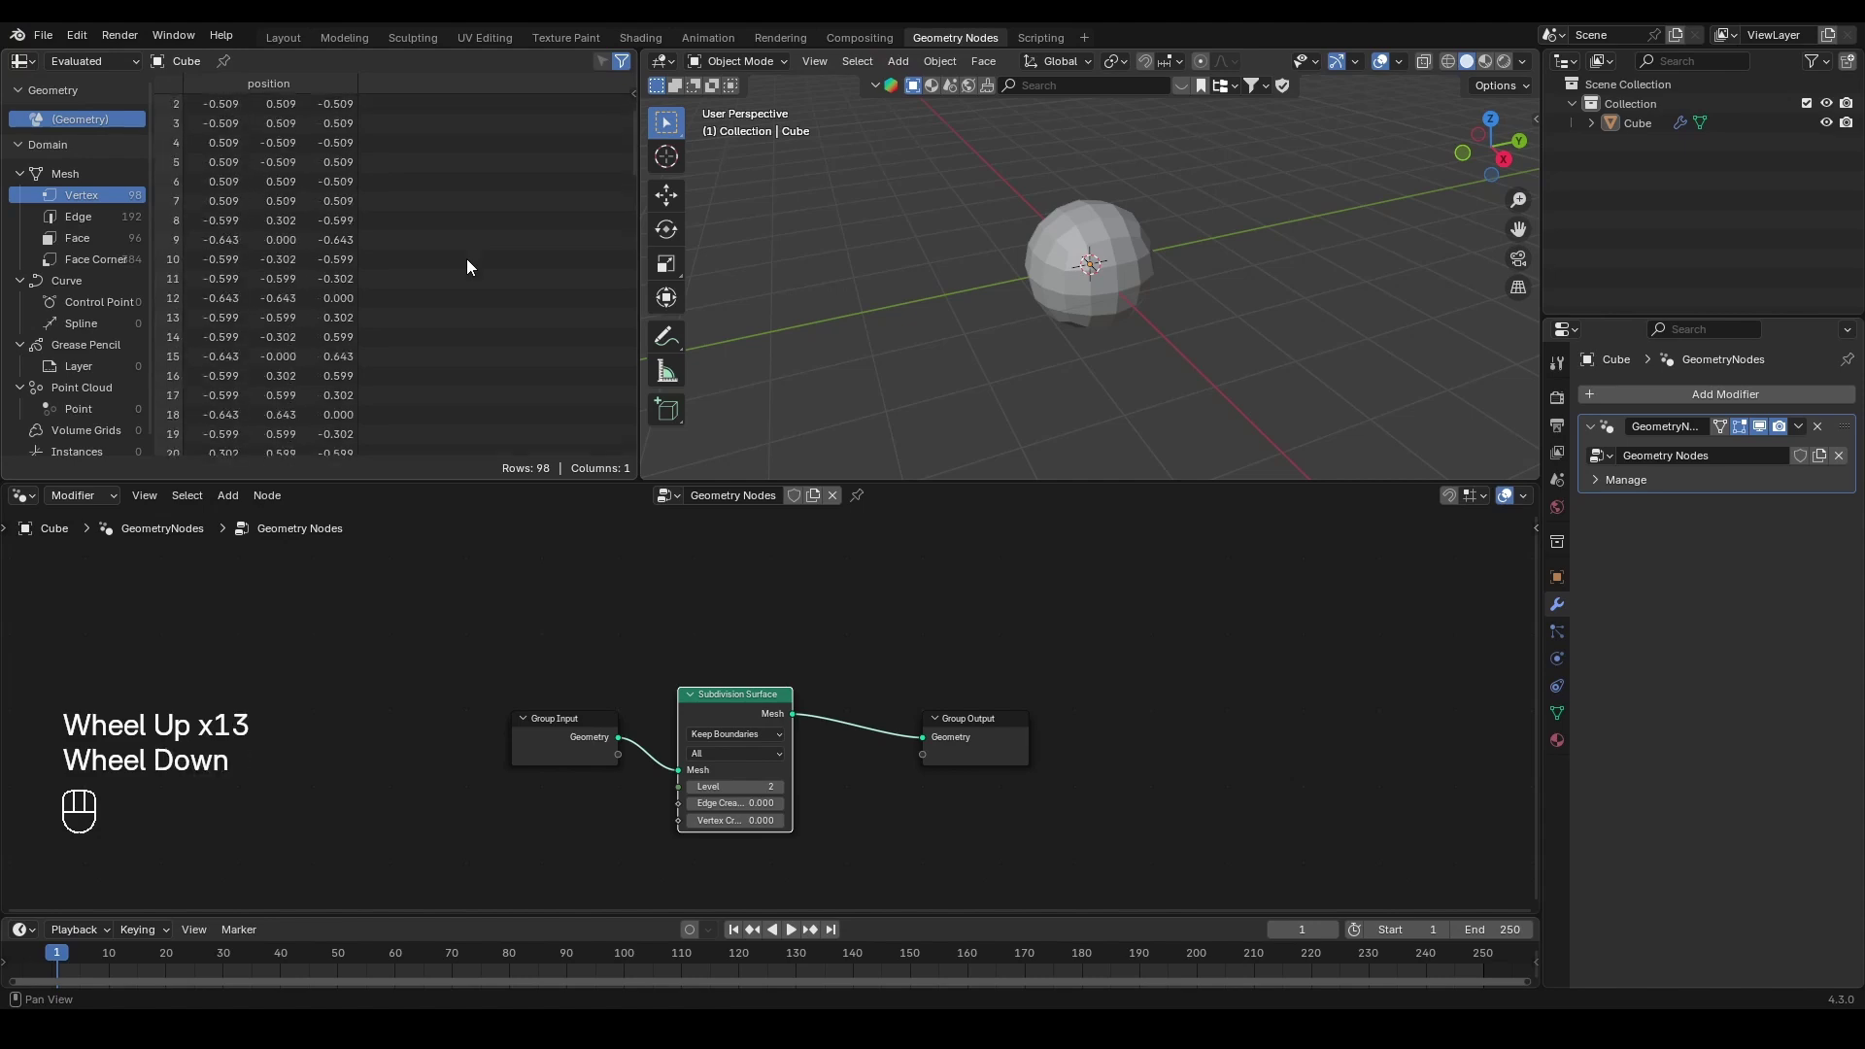
scroll(466, 267, up, 2)
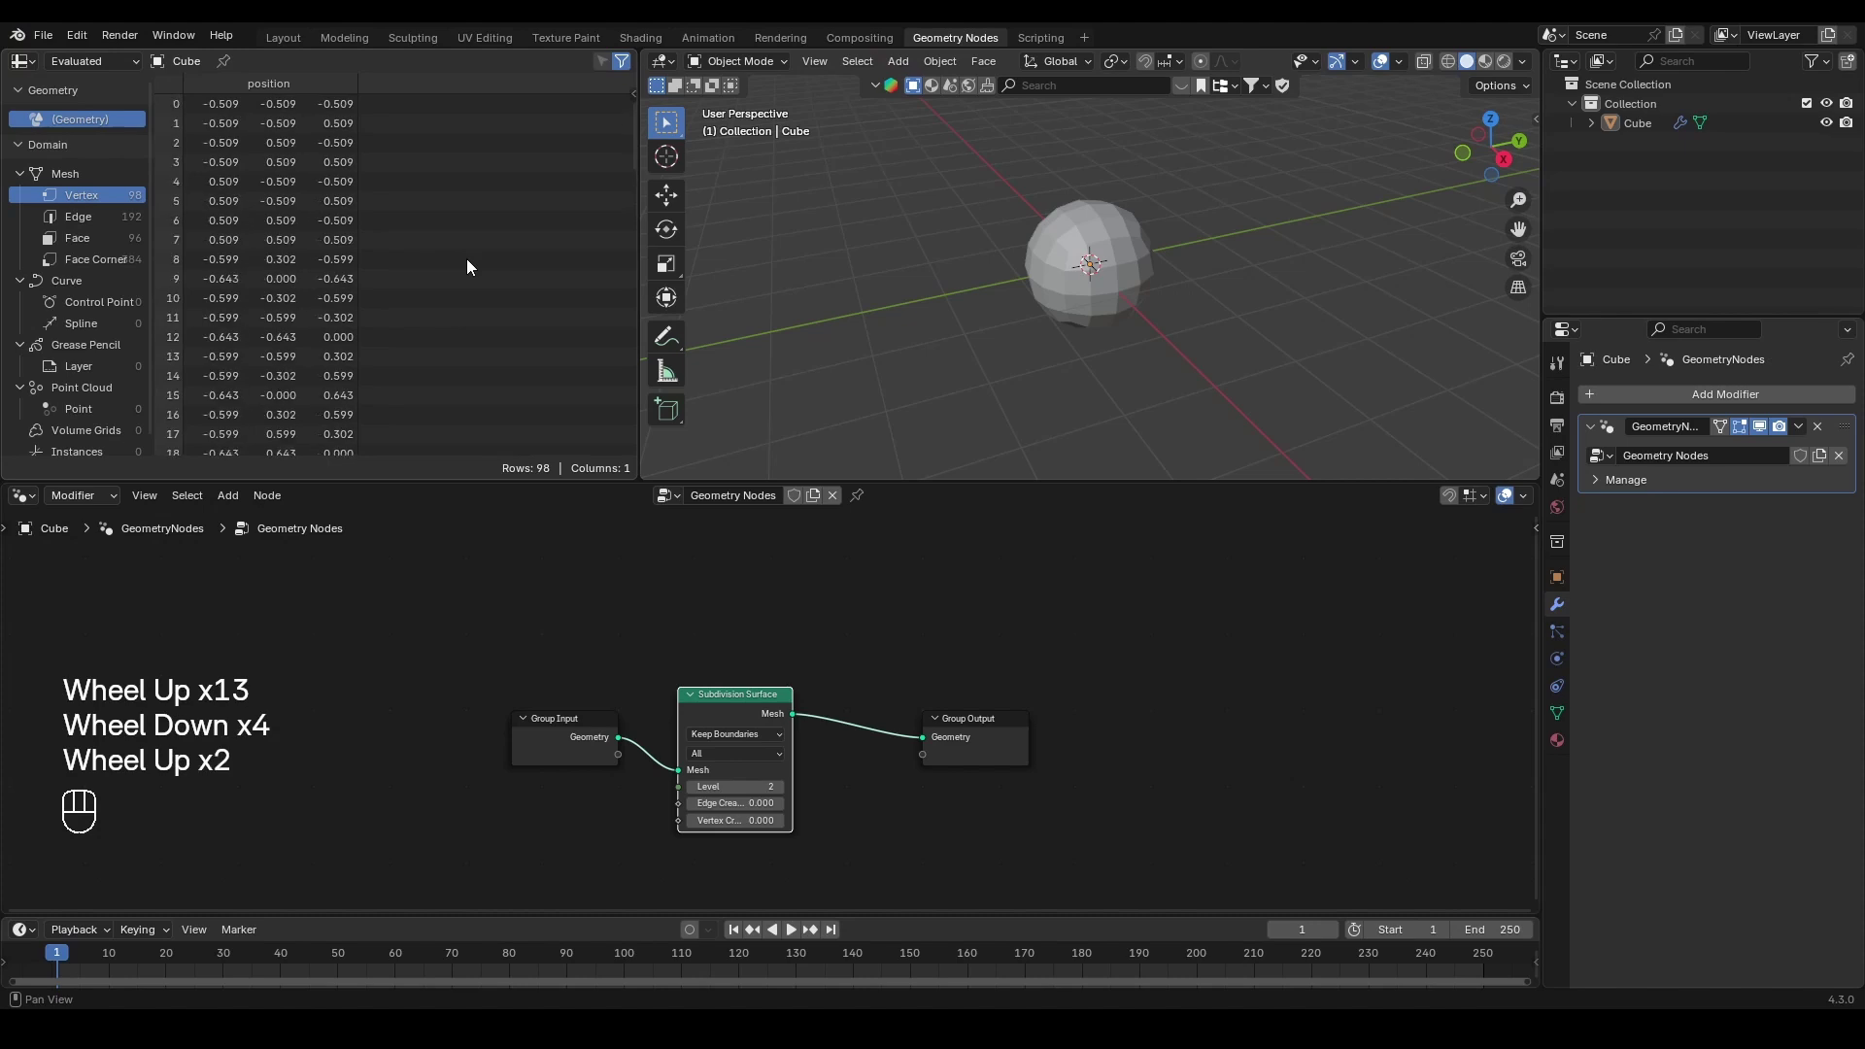
Step: Lower the Subdivision Surface node's level to 0 and raise it back to 2 to compare the vertex data
click(696, 789)
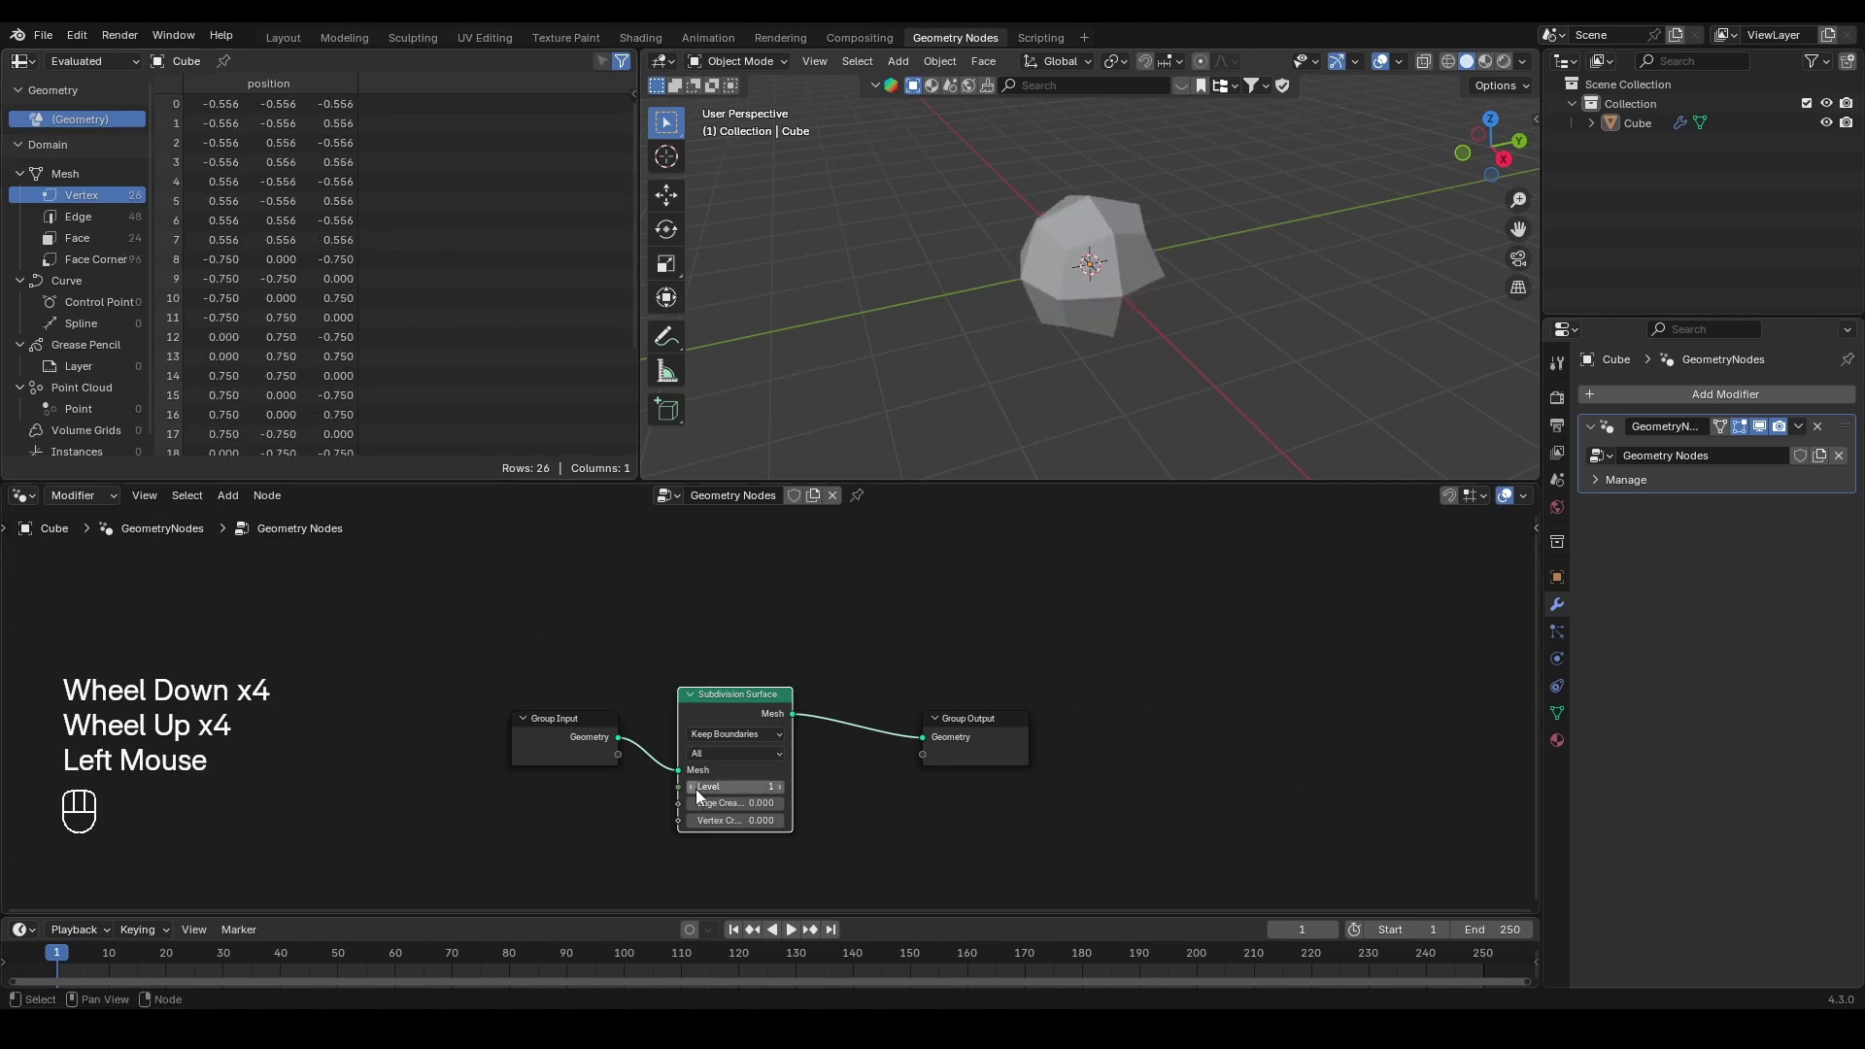
click(692, 789)
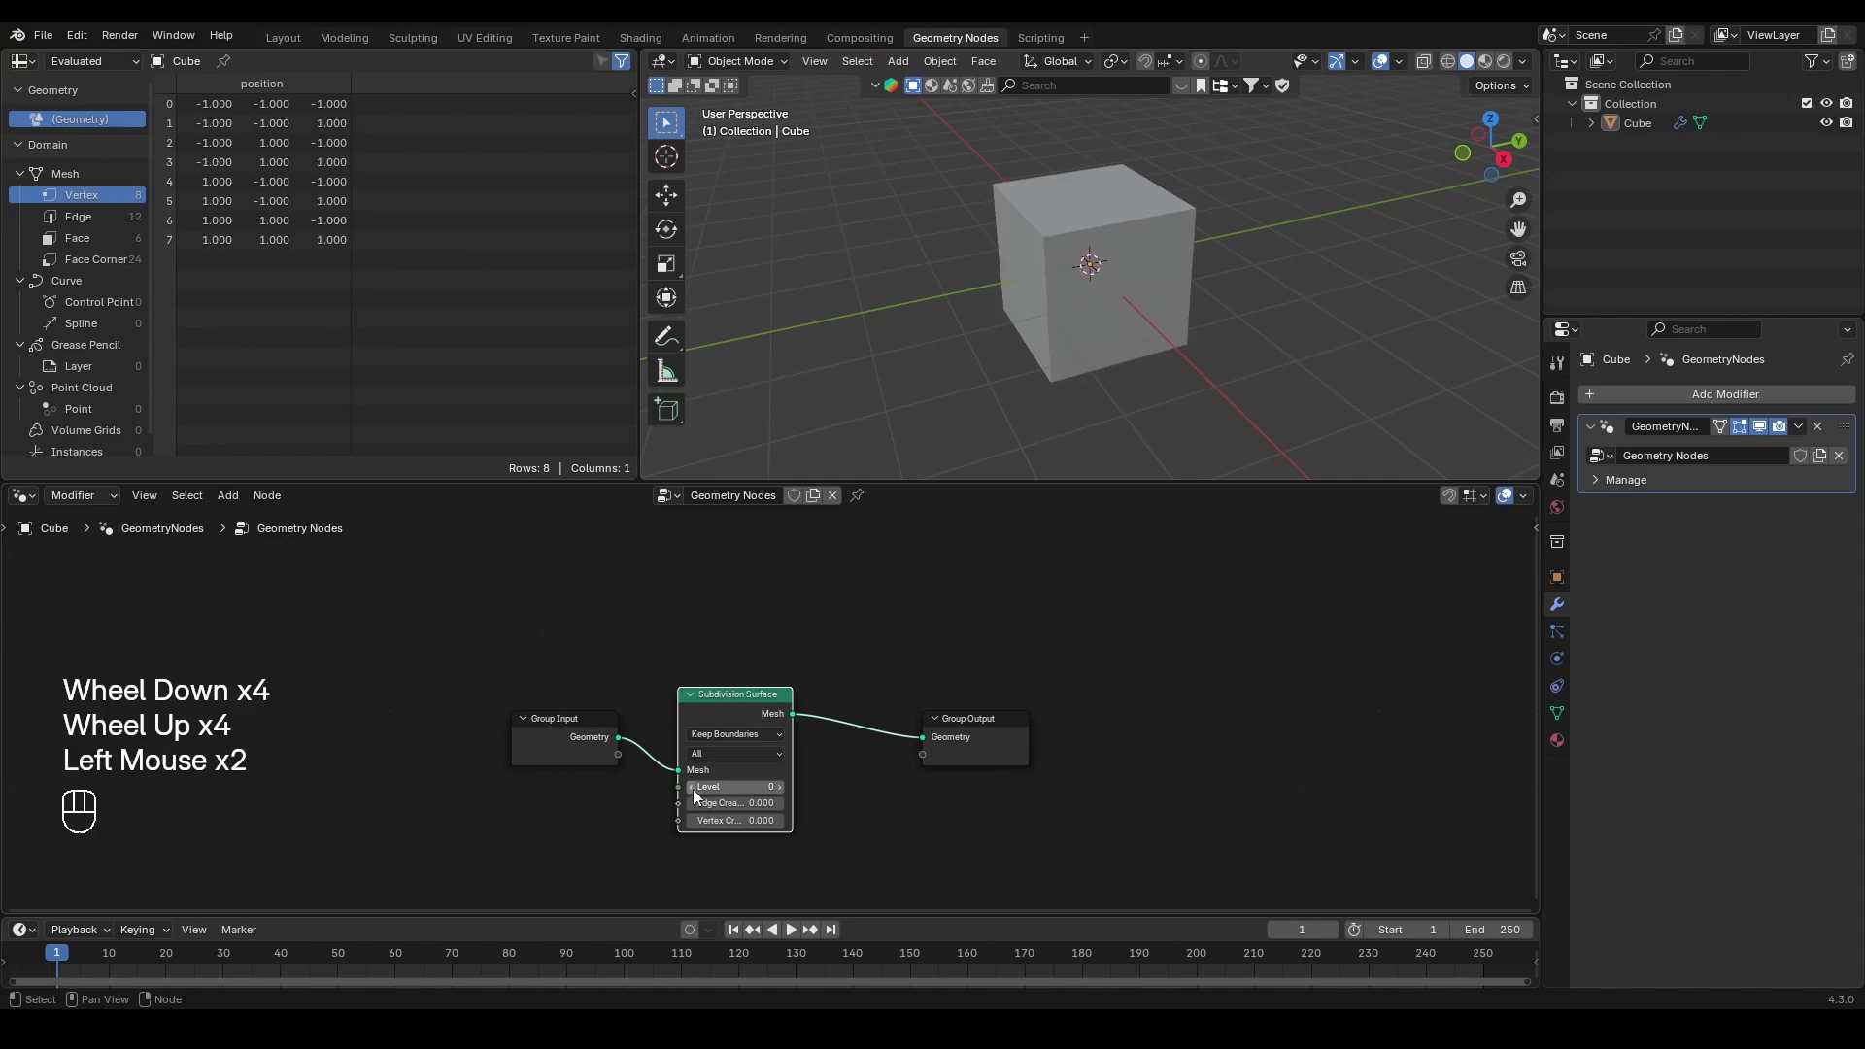
click(782, 788)
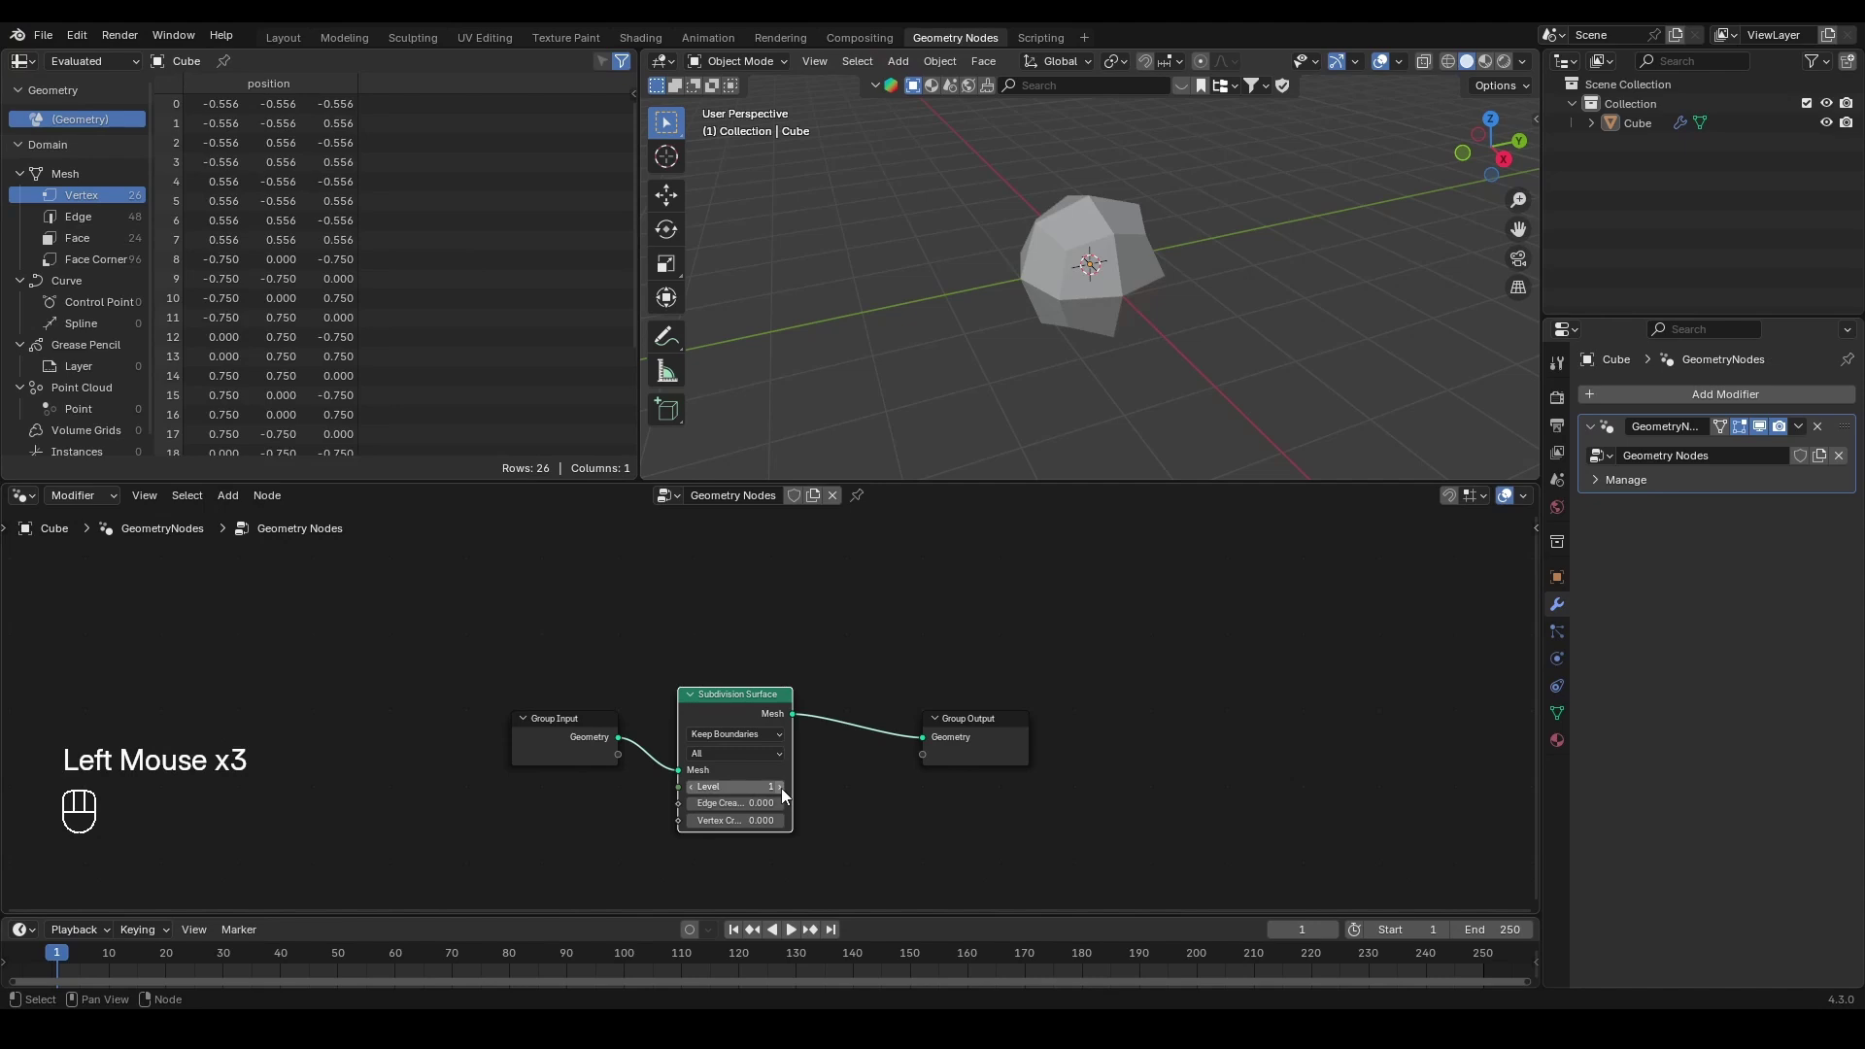
click(780, 788)
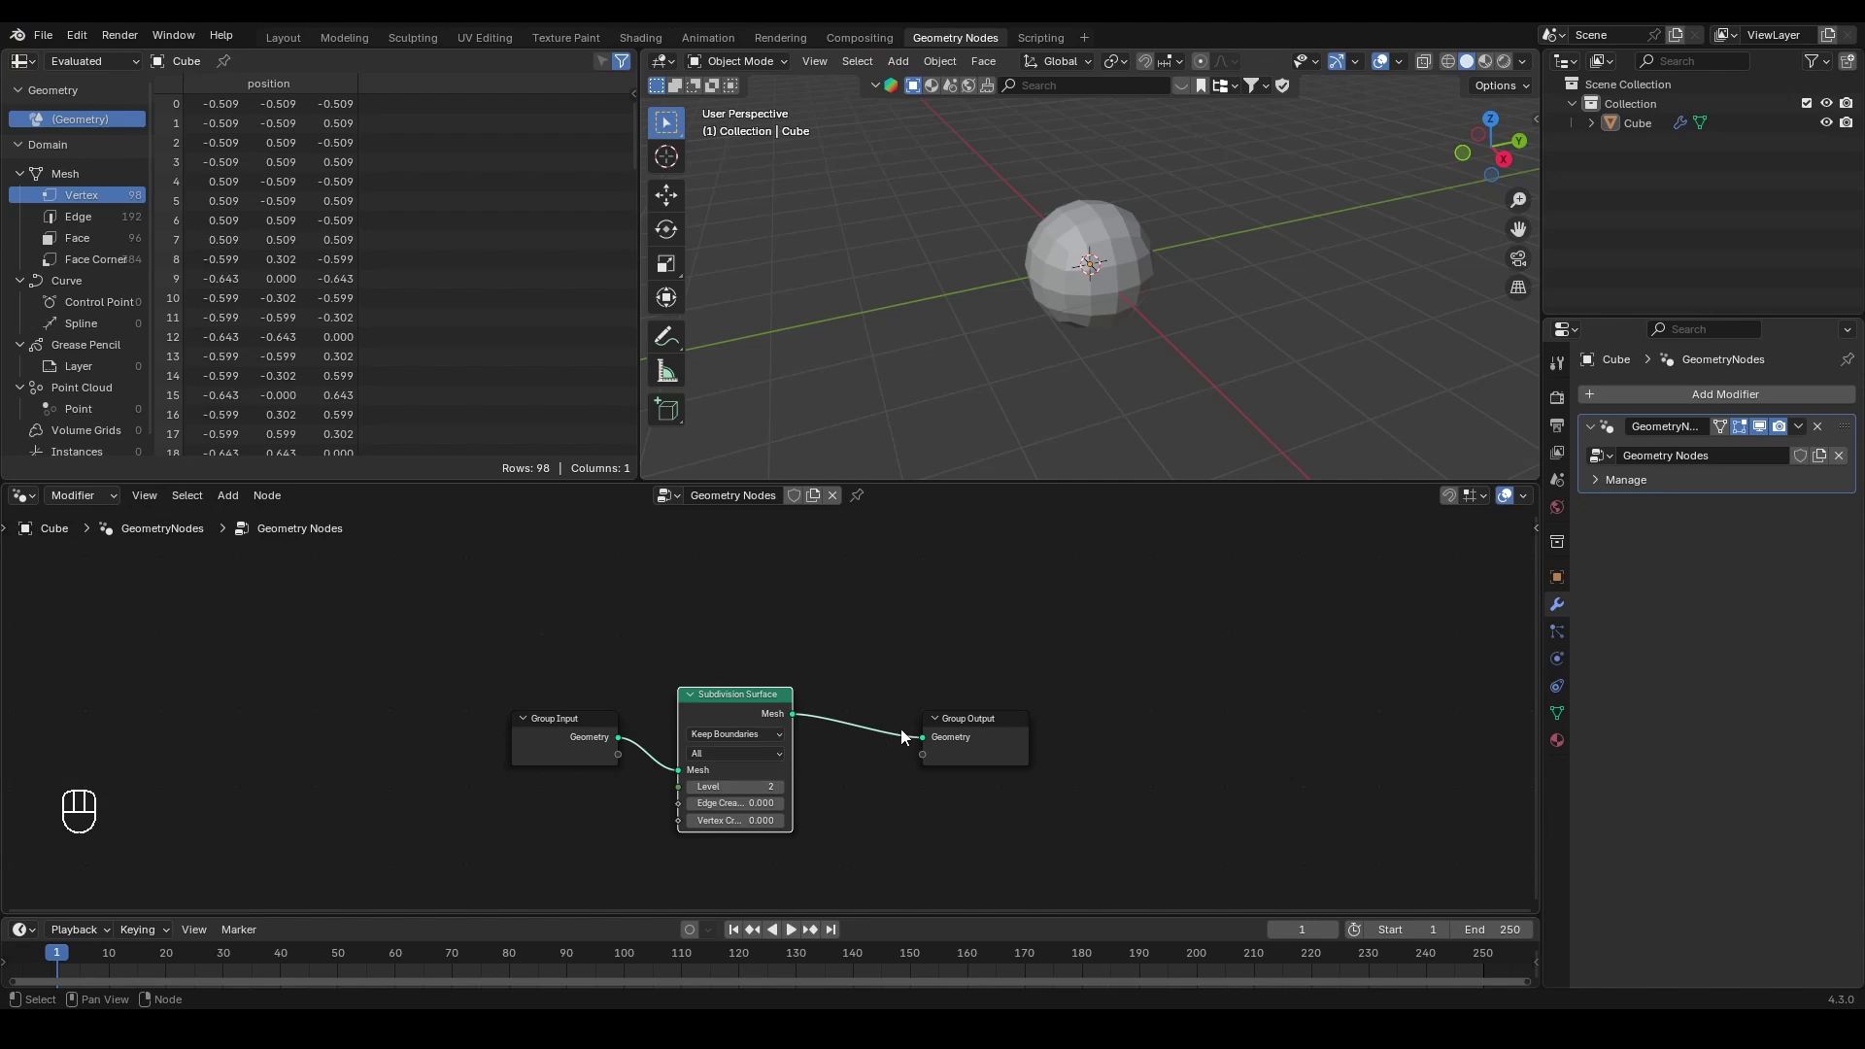
Step: Delete the subdivided cube and add a new mesh cube to the scene
click(1075, 285)
click(1075, 285)
key(Delete)
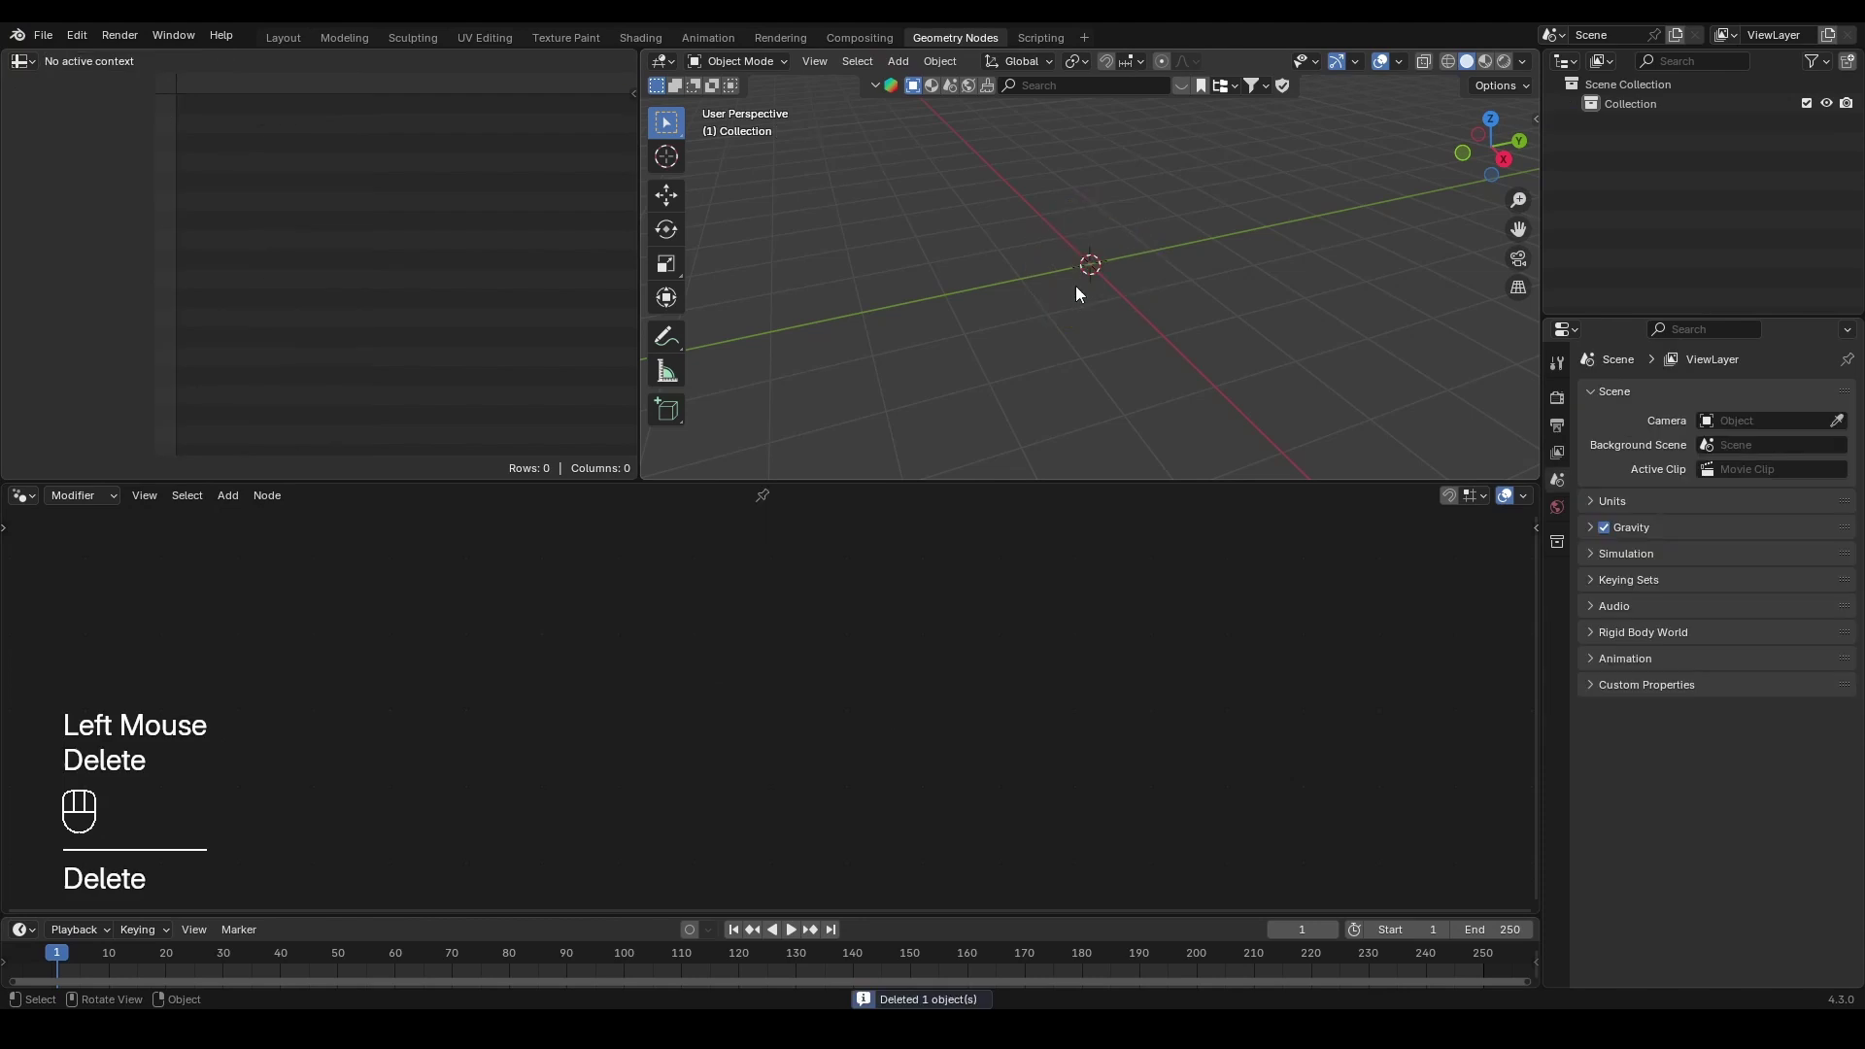
click(1189, 261)
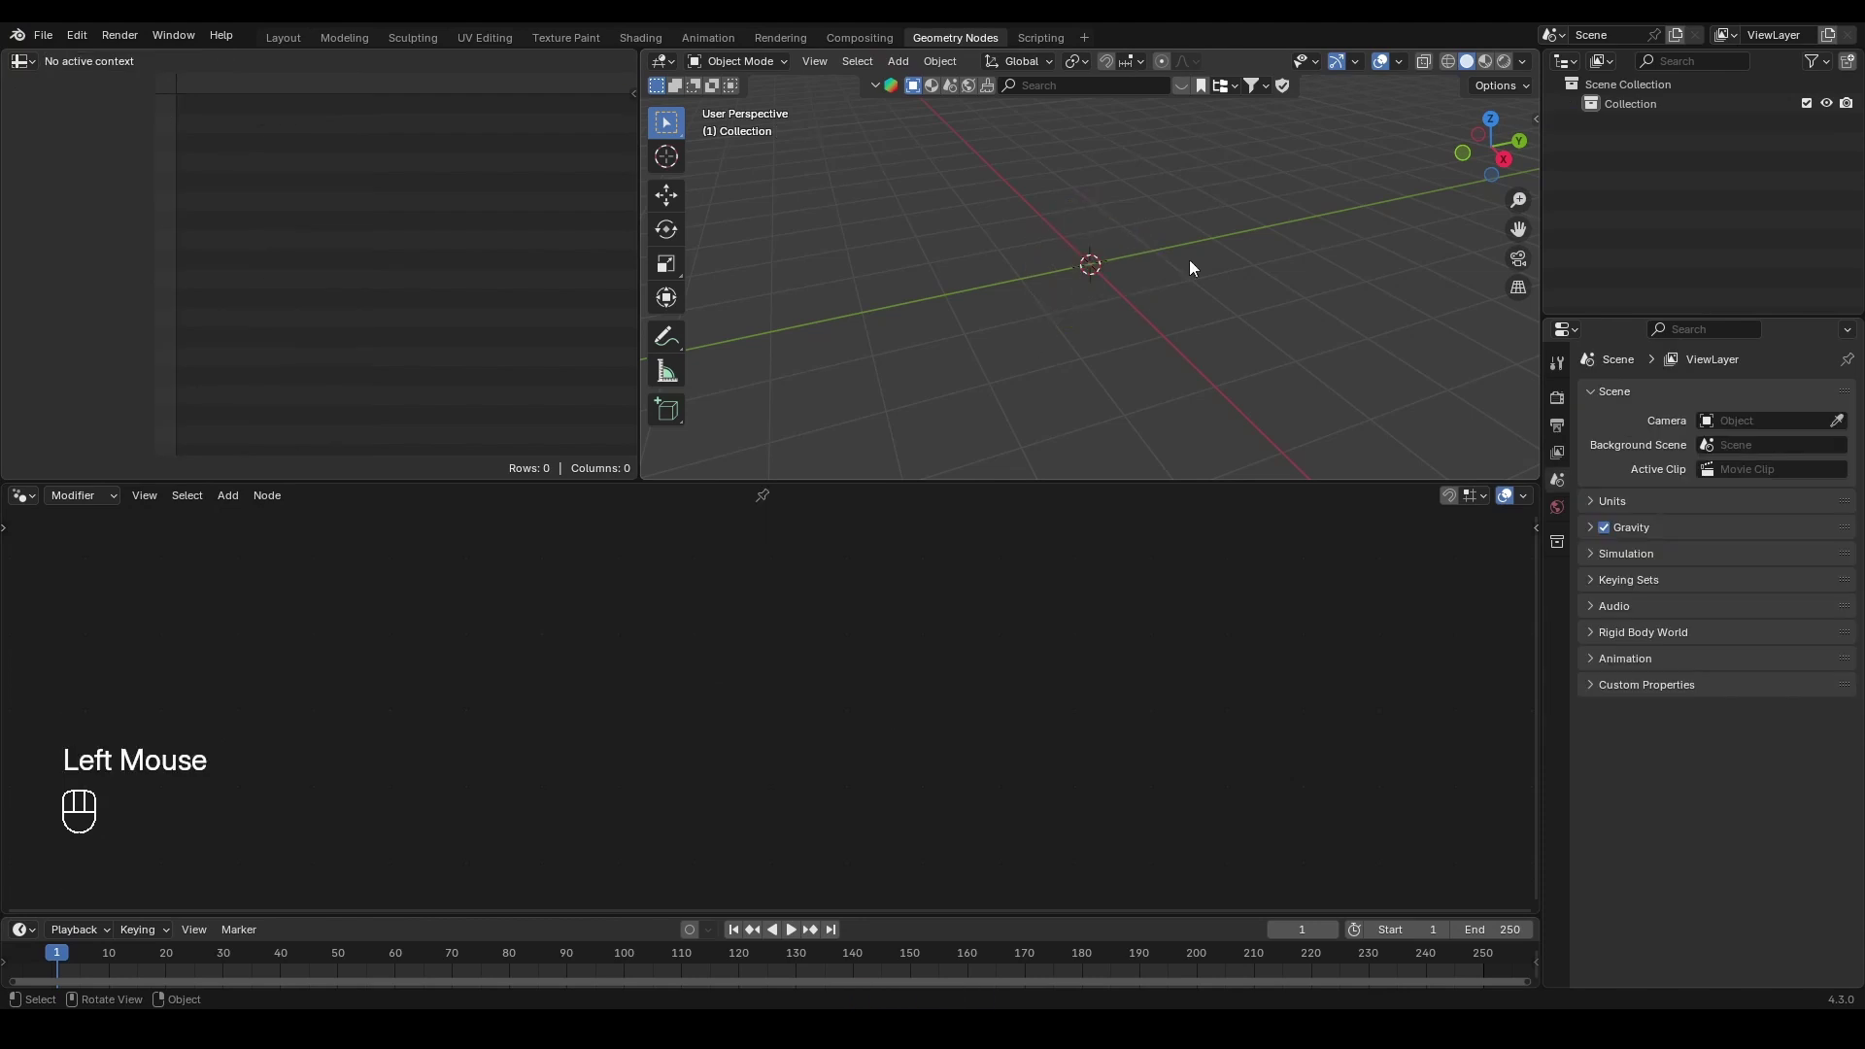
key(shift+a)
mouse_move(1096, 262)
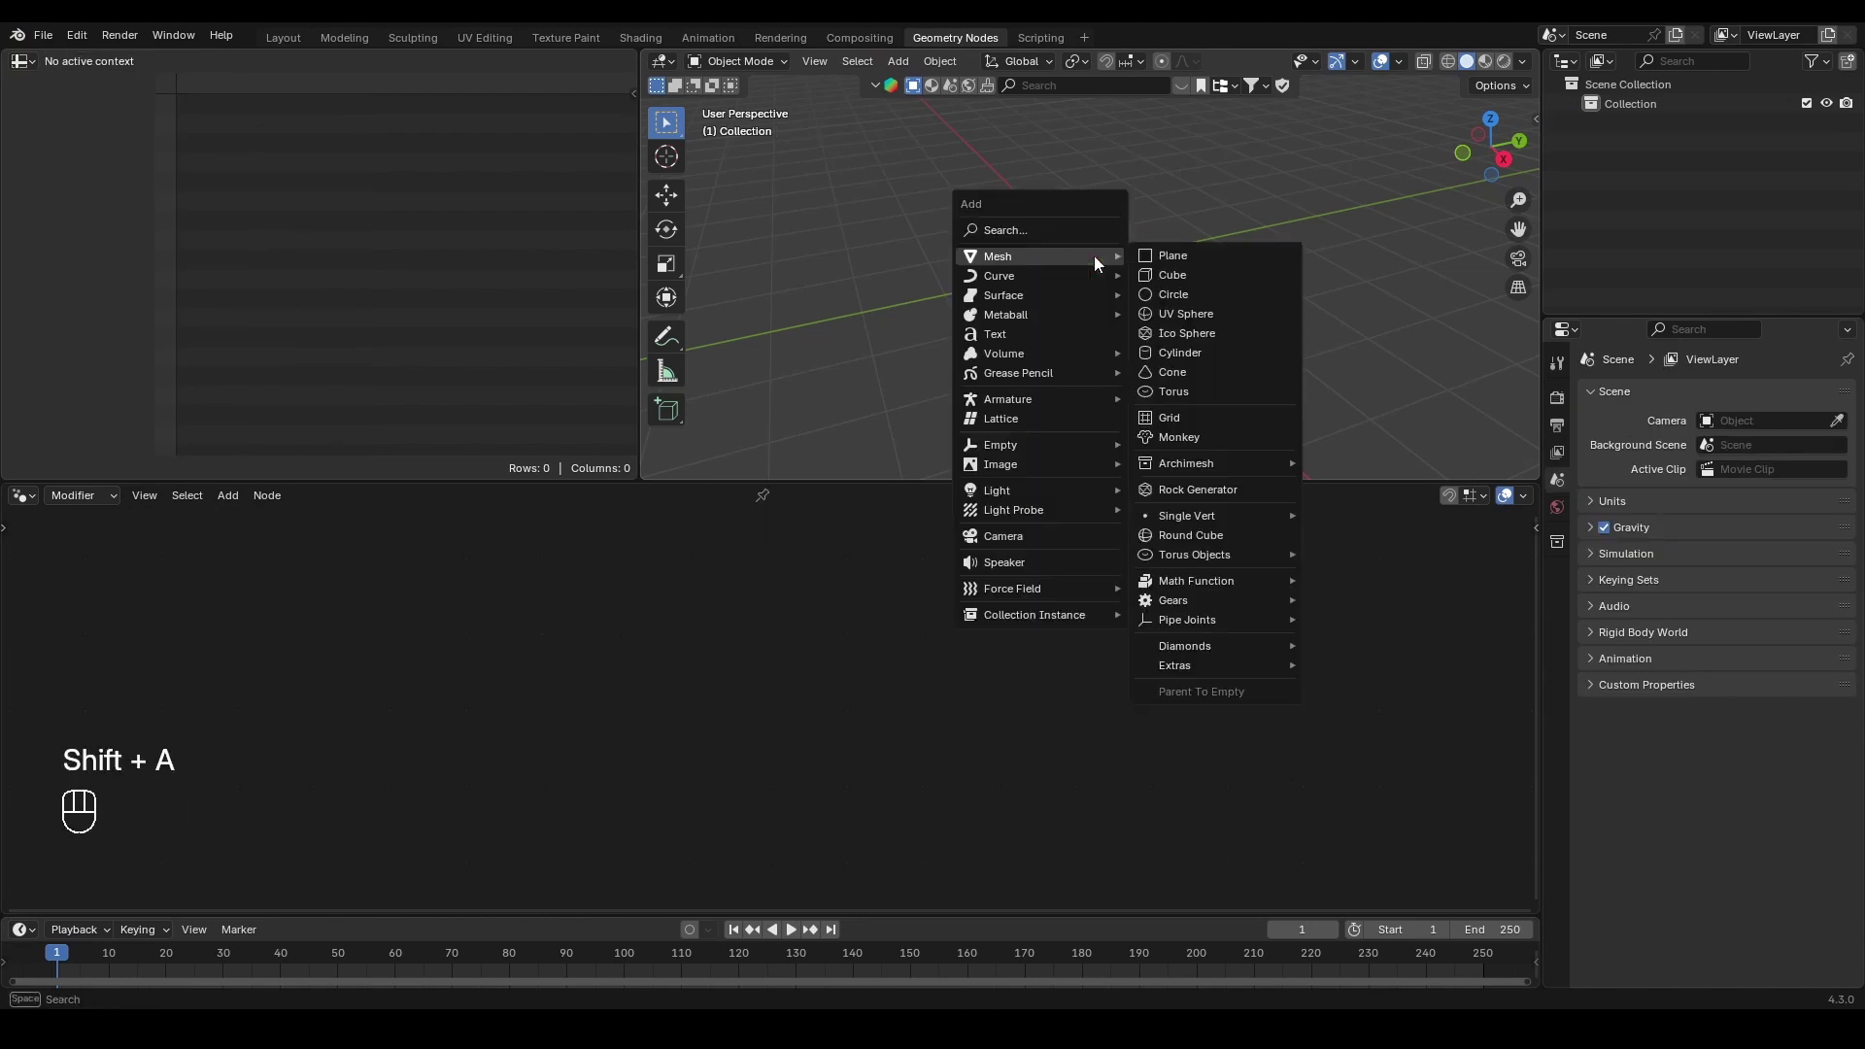
click(1183, 274)
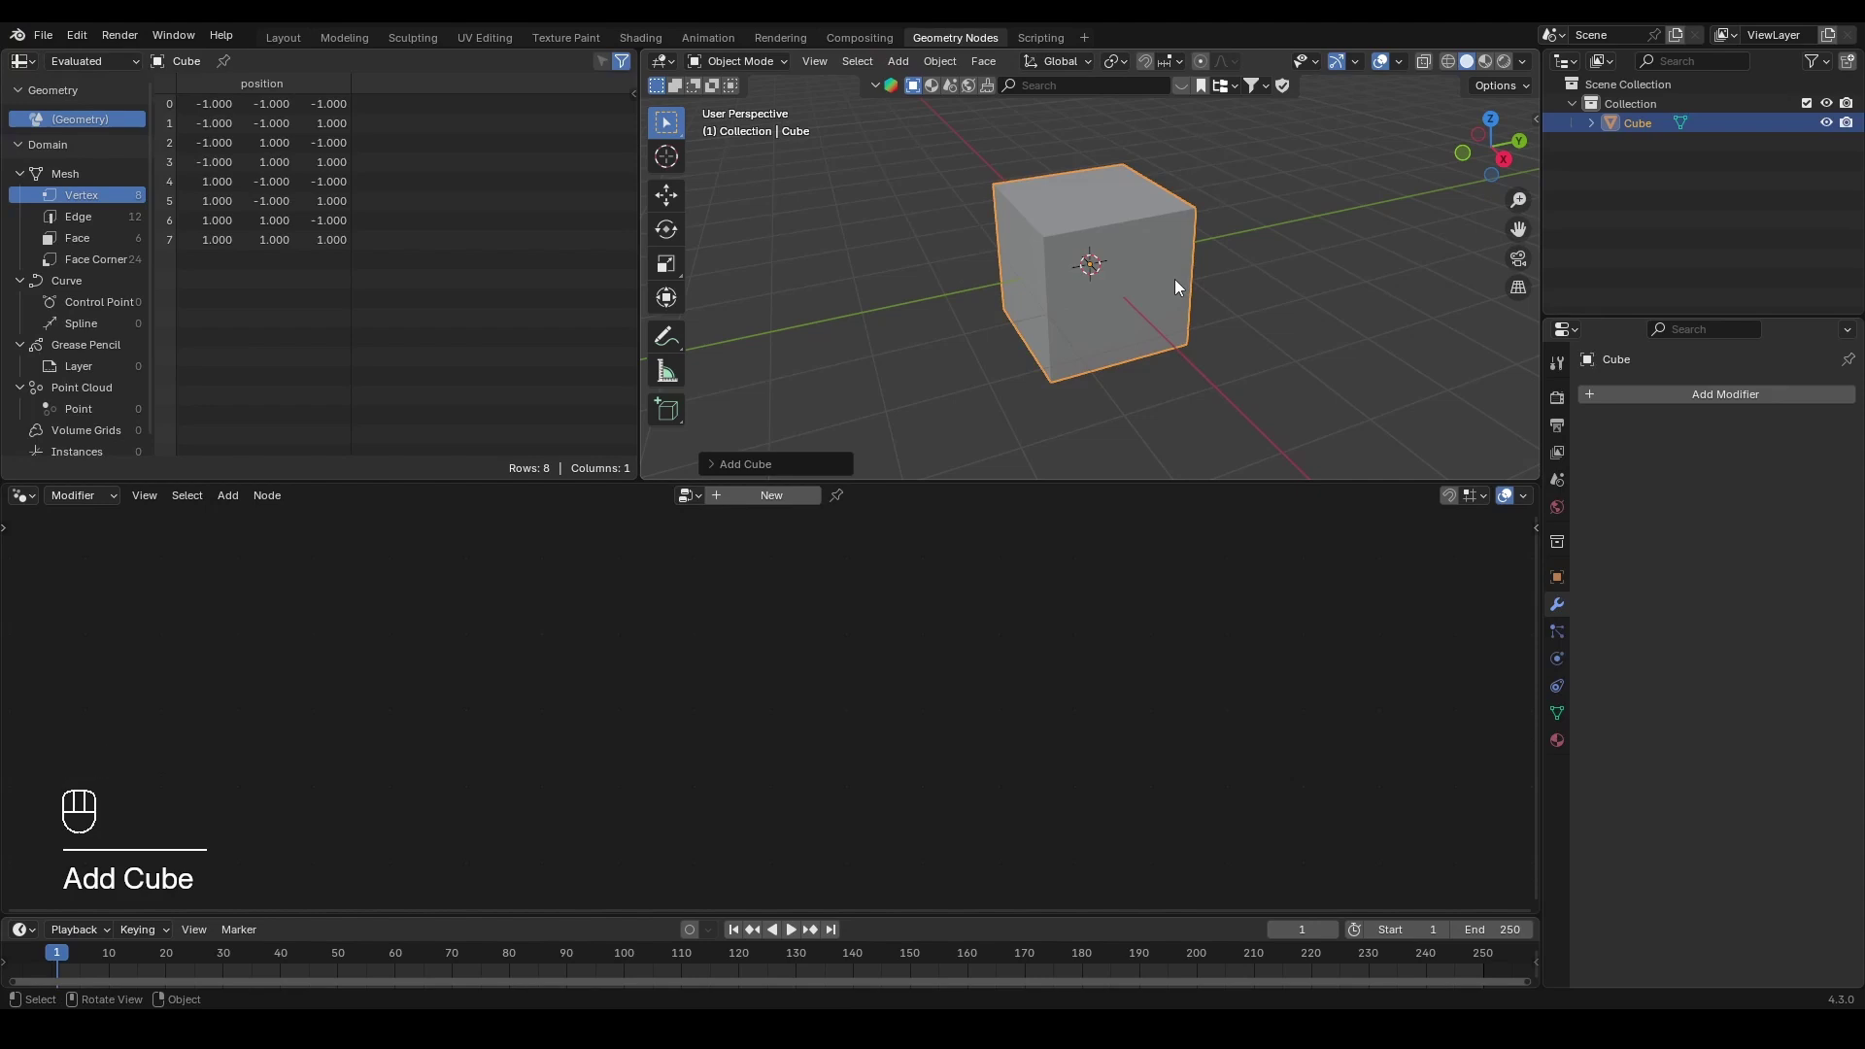
Step: Create a node tree on the new cube with Subdivide Mesh at level 2 feeding Set Position, and Random Value driving the Offset
click(779, 497)
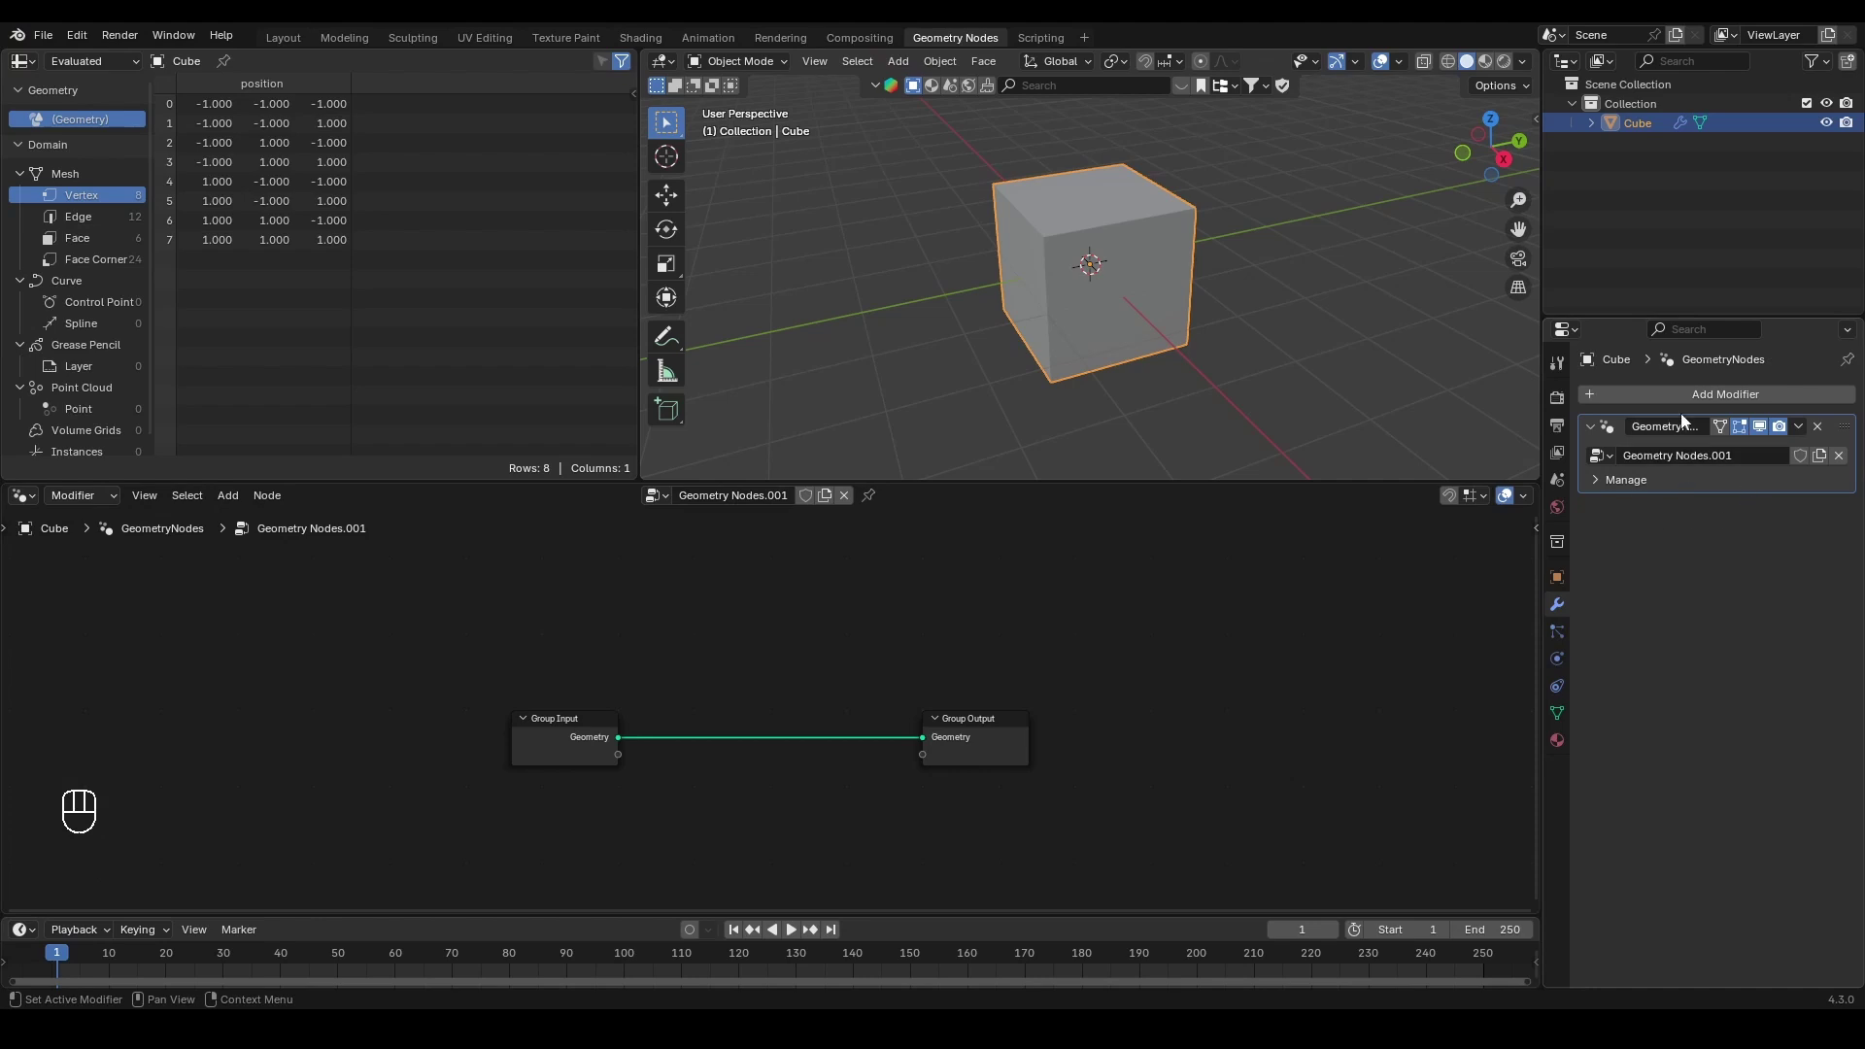
click(1558, 605)
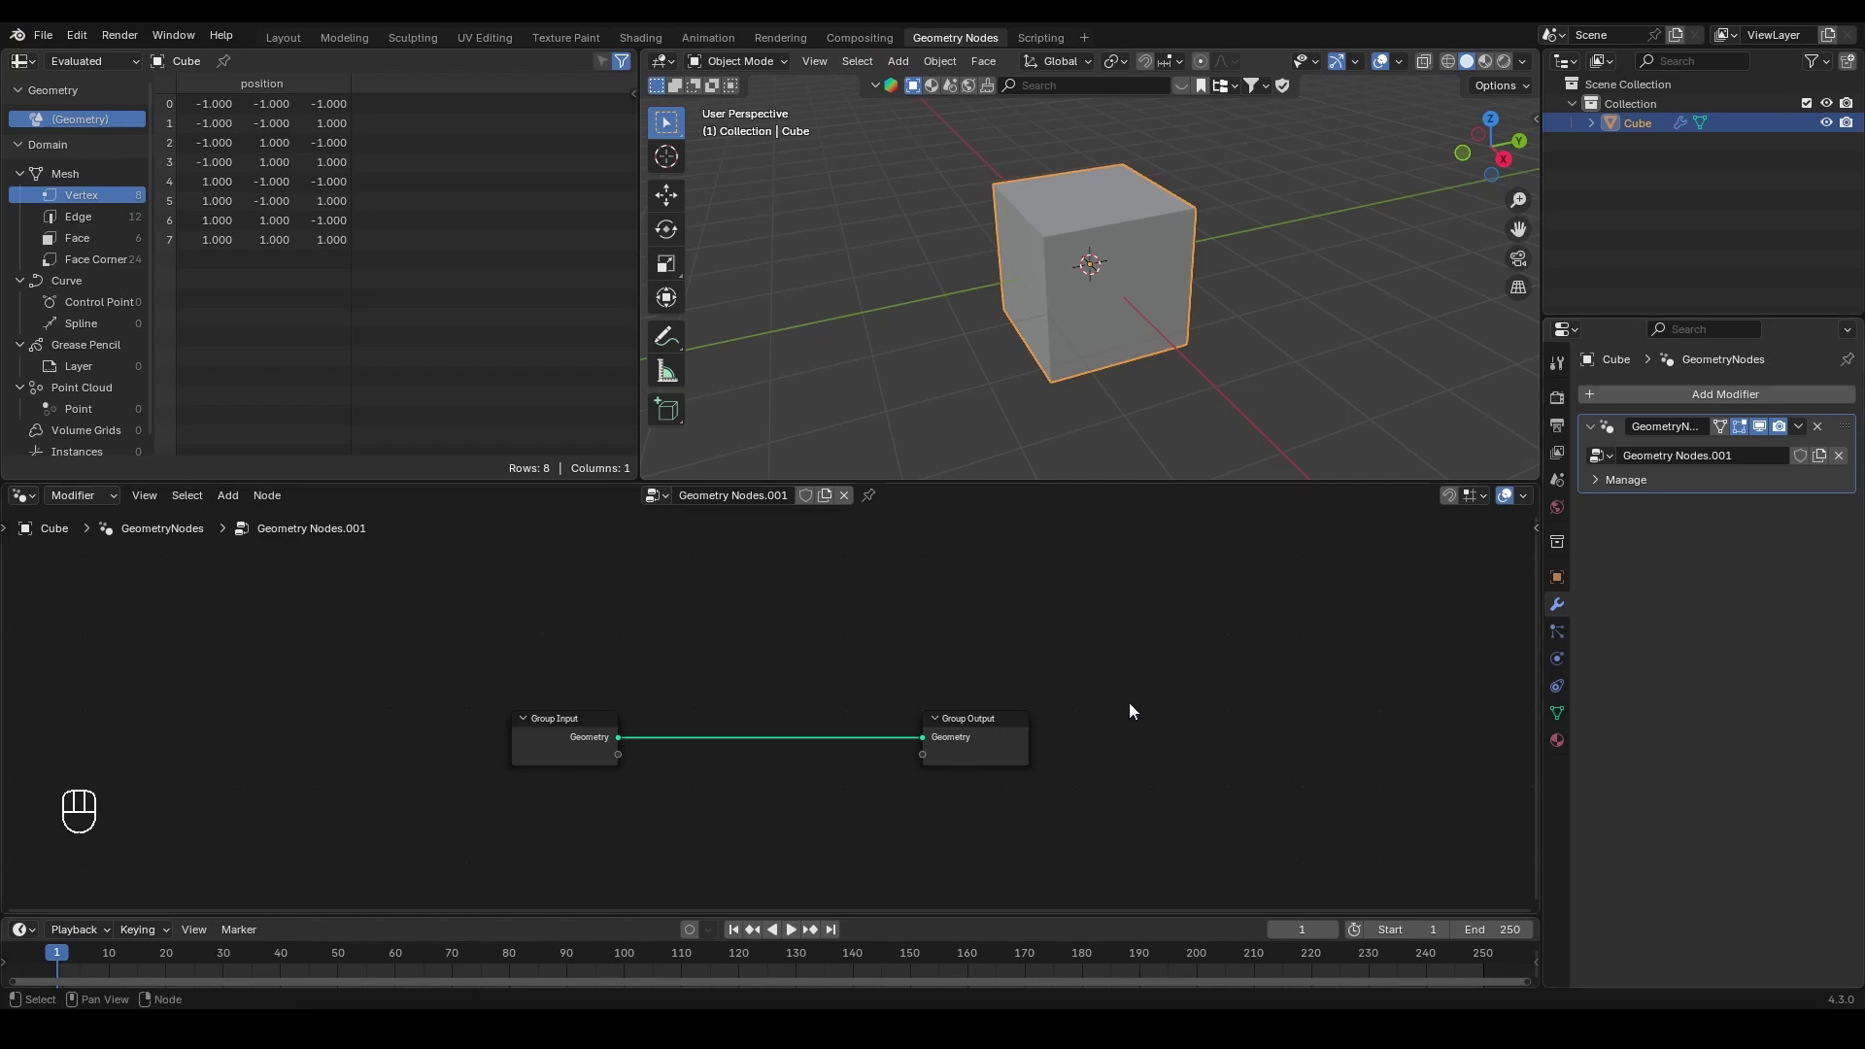
key(shift+a)
text(set)
Step: Add a Subdivision Surface modifier below the Geometry Nodes modifier and rearrange the modifier stack
click(1725, 393)
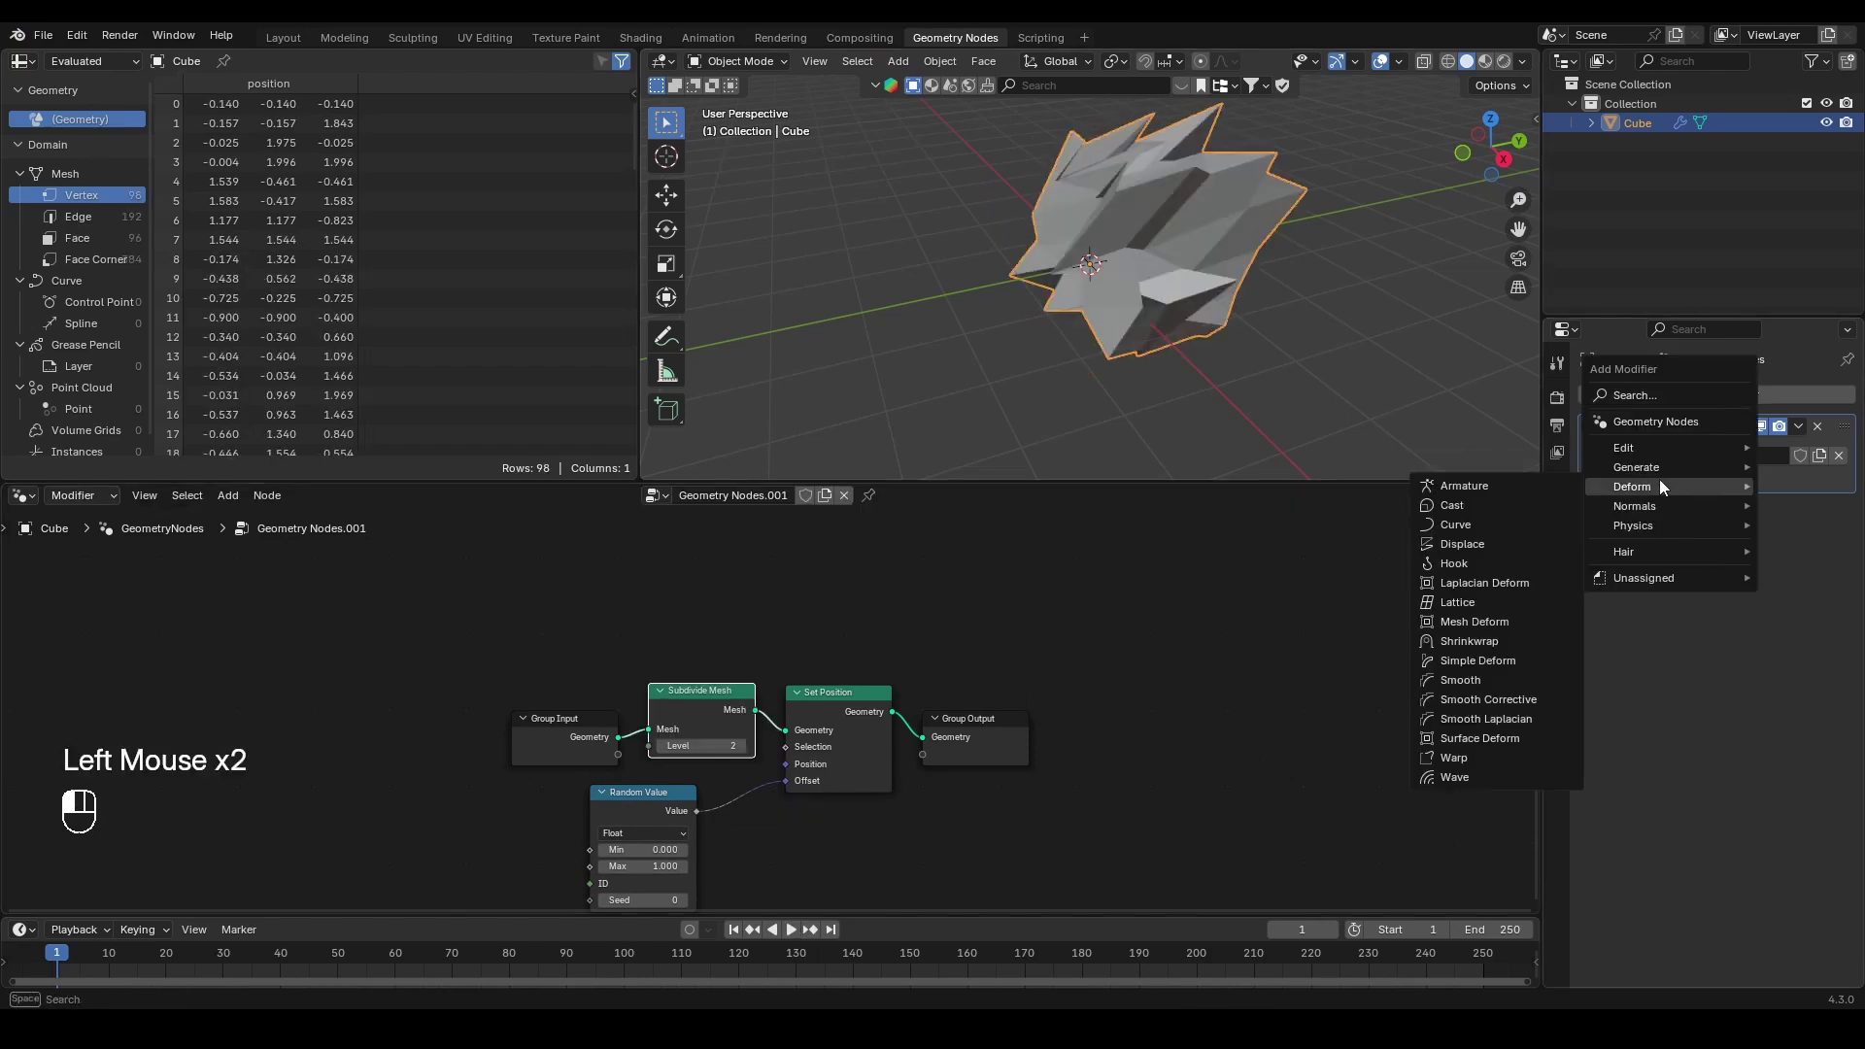
click(1498, 721)
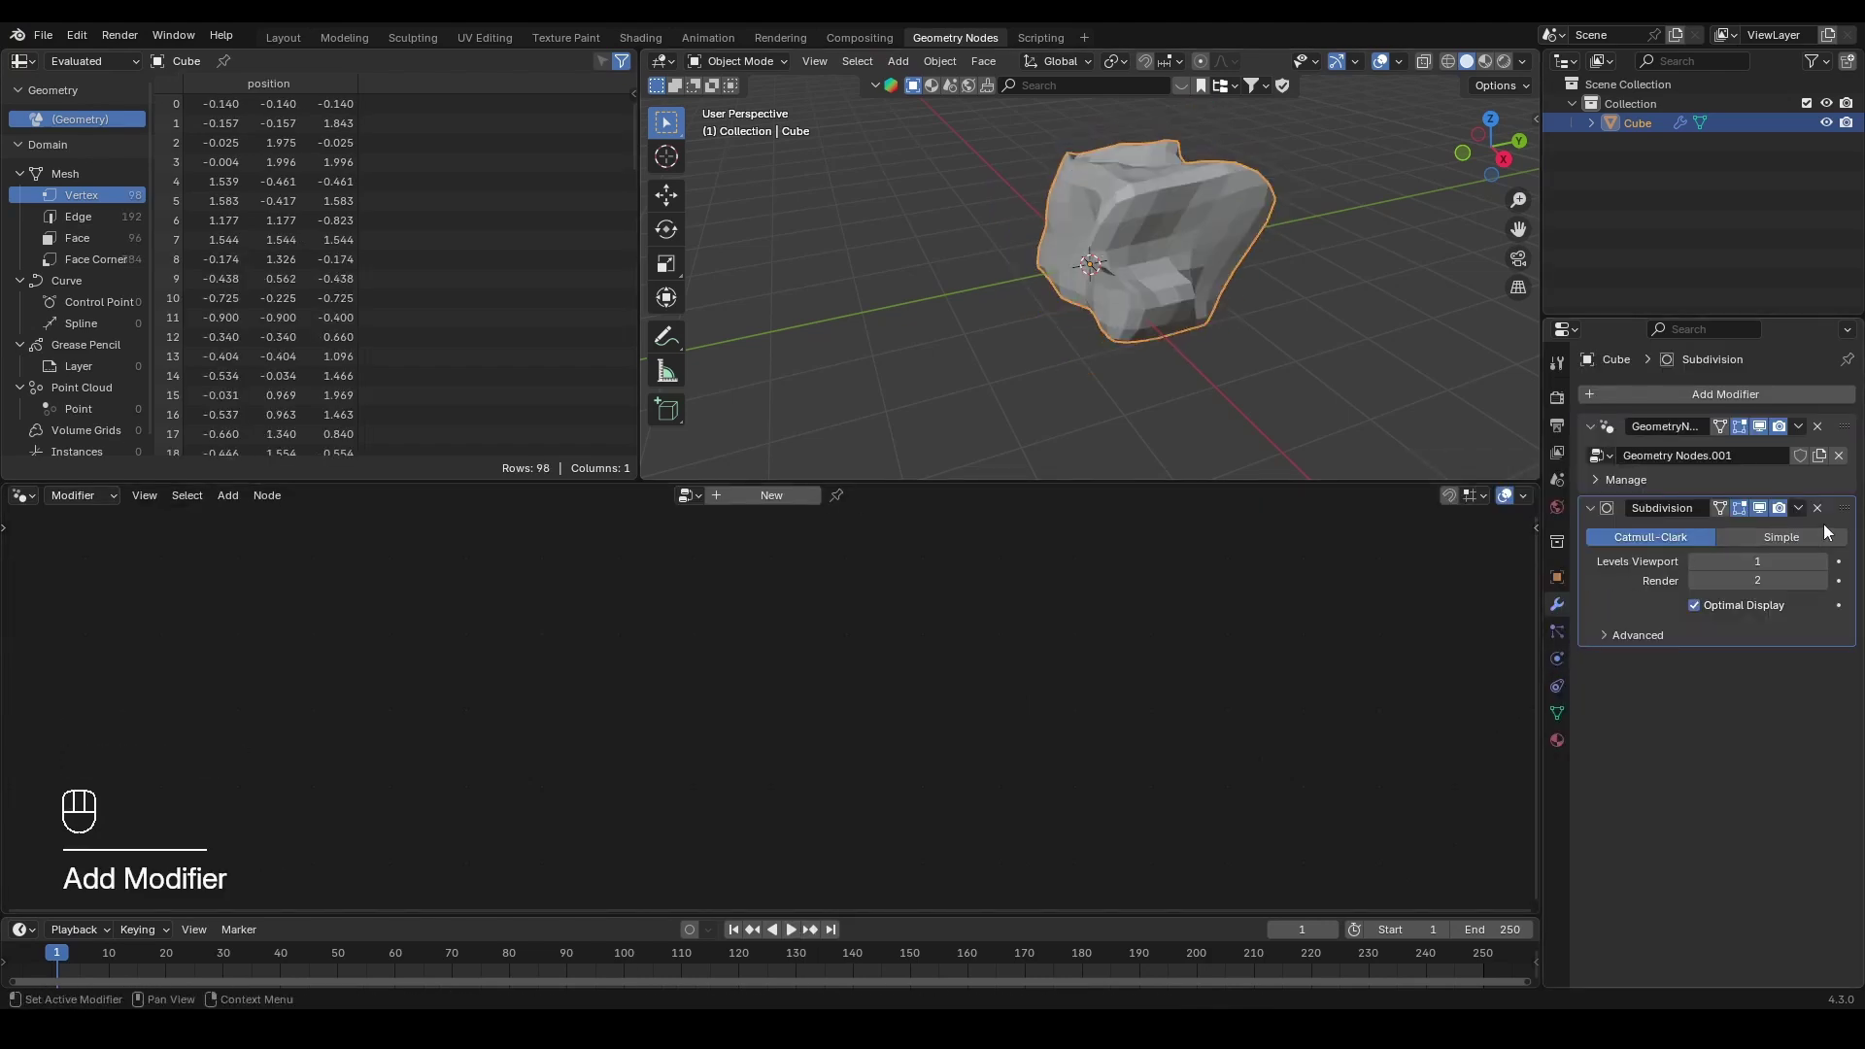
drag(1845, 508, 1811, 661)
click(1849, 432)
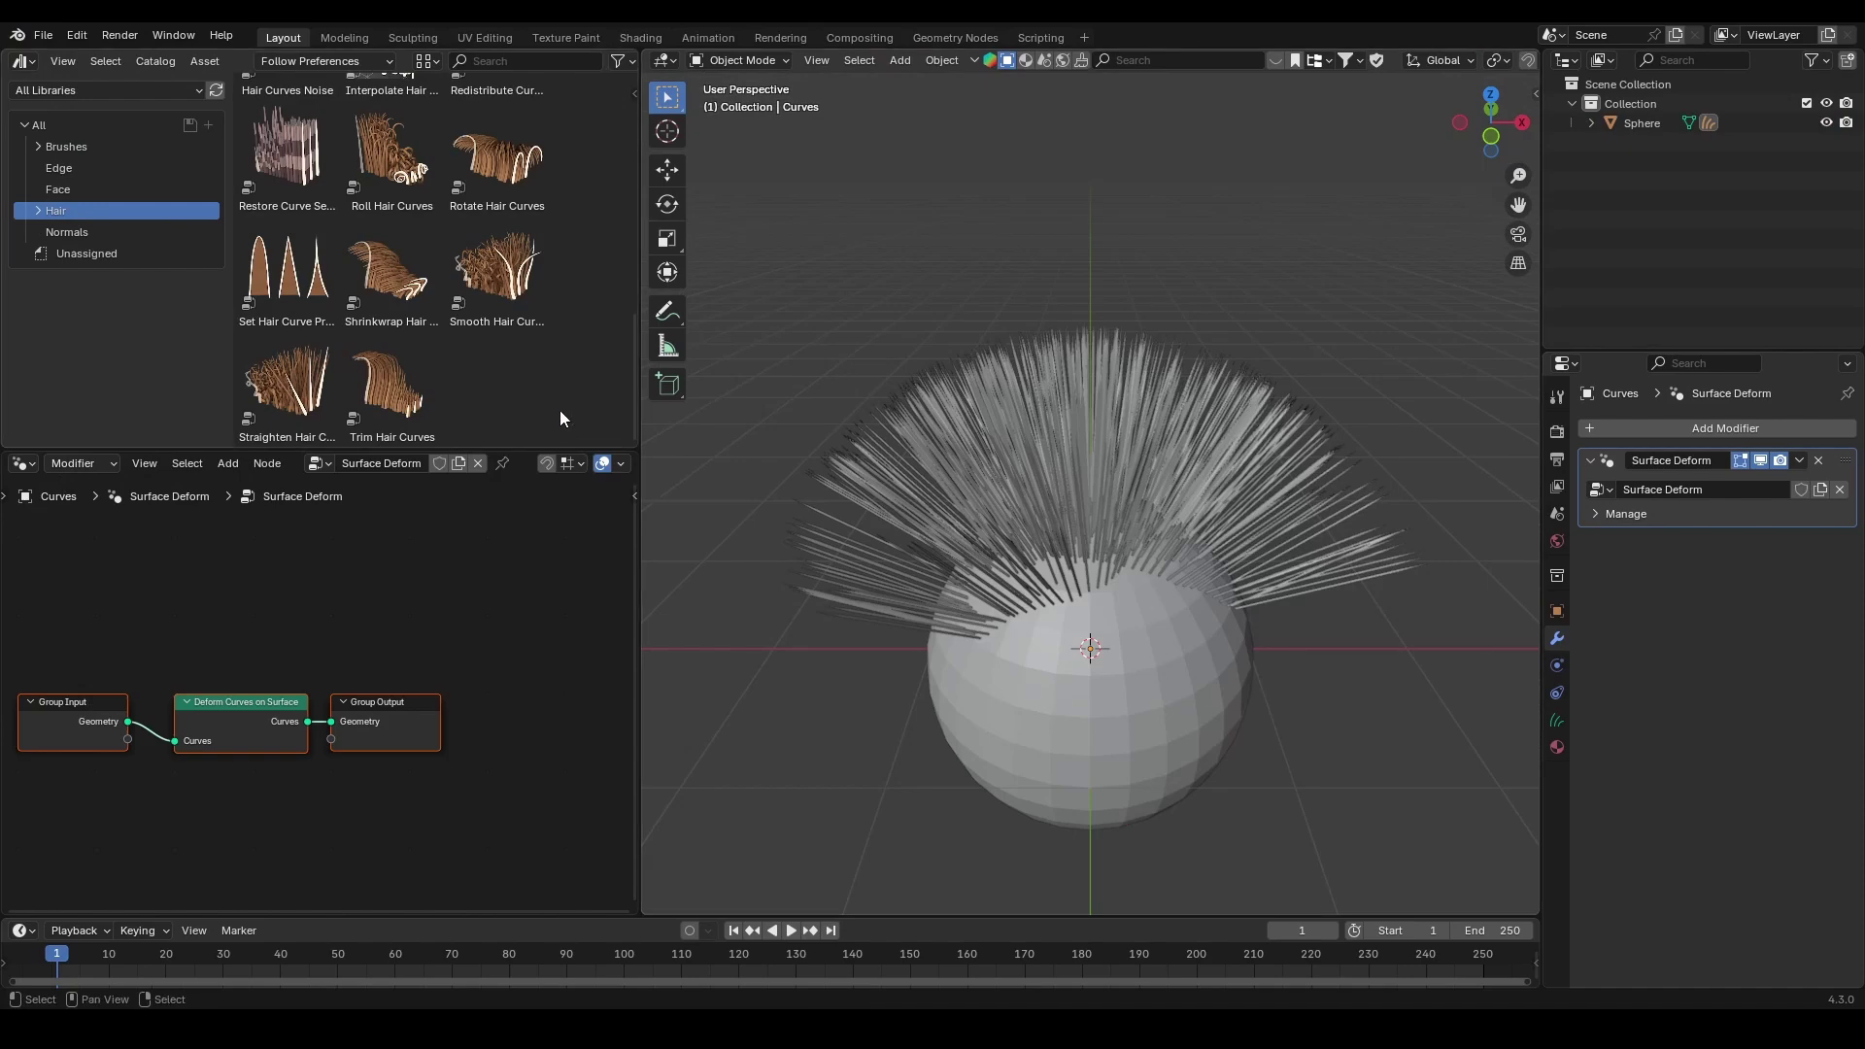
Step: Apply the Set Hair Curve Profile asset to the hair curves on the sphere
drag(288, 272, 1065, 574)
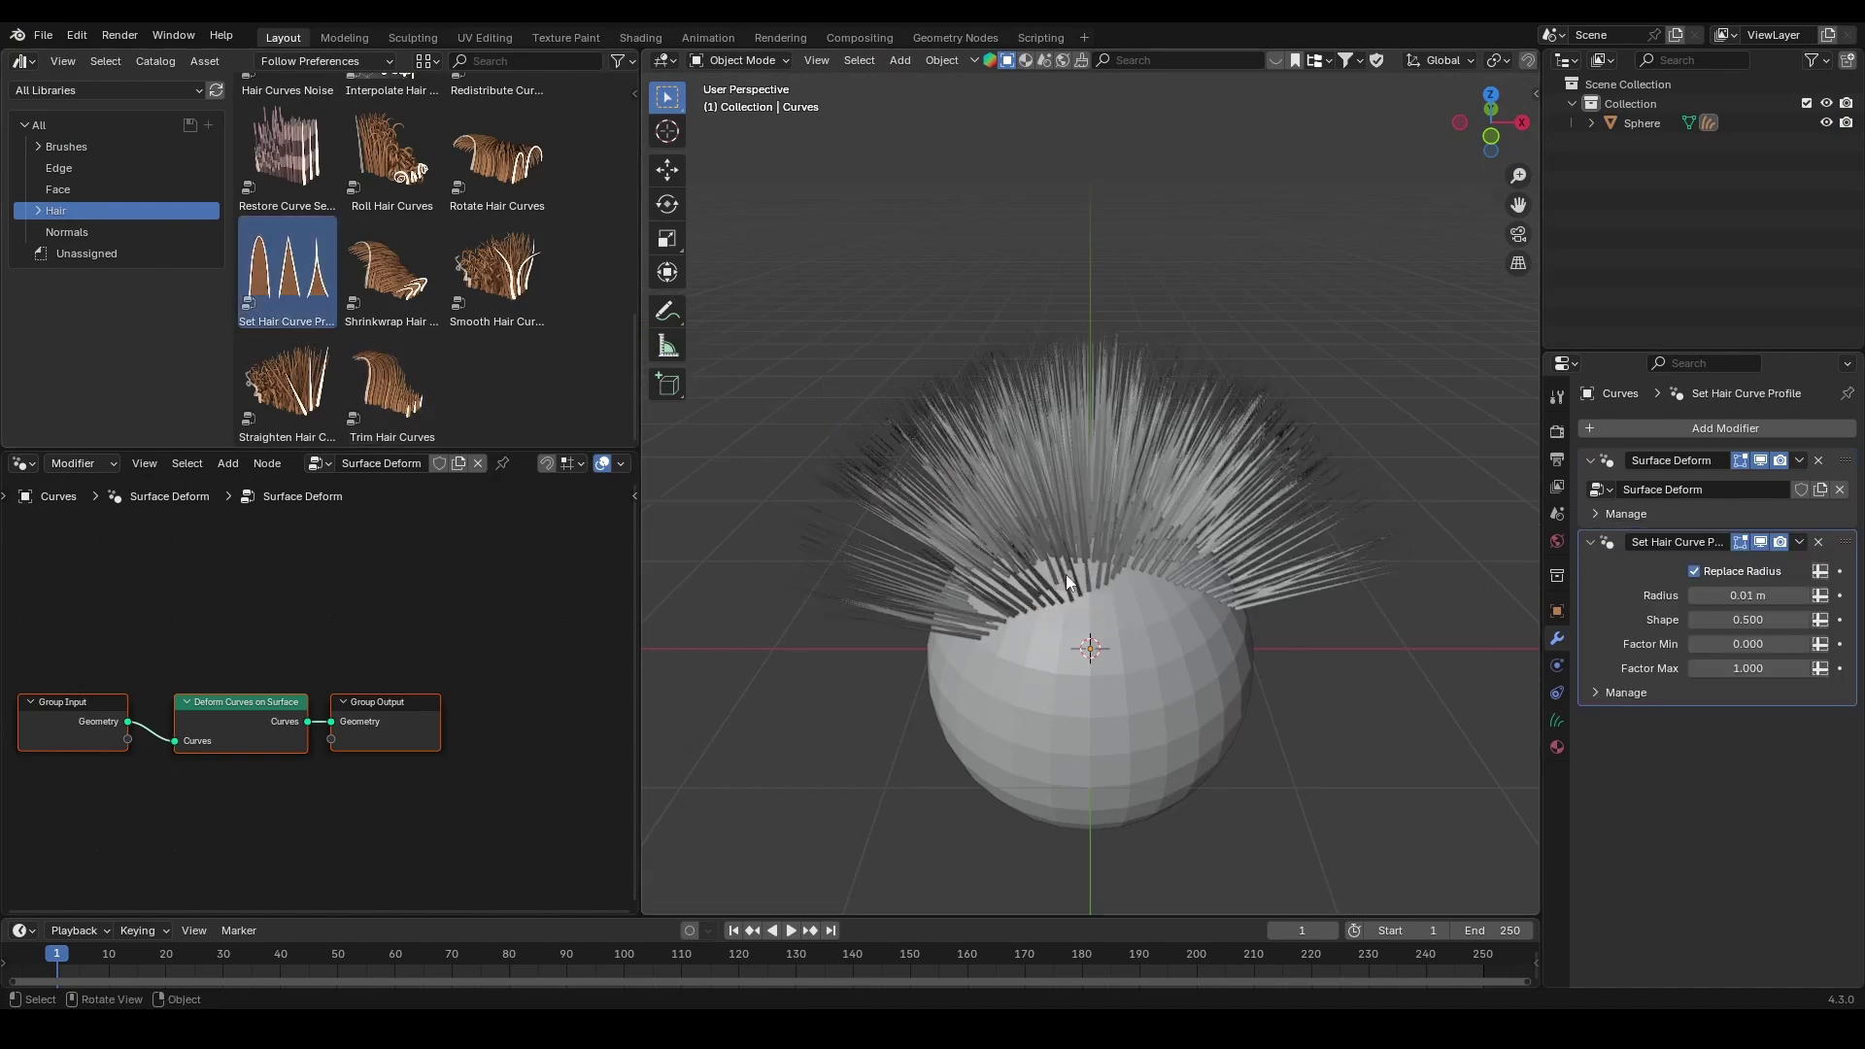
scroll(1127, 544, up, 4)
scroll(1127, 544, down, 5)
scroll(474, 366, up, 3)
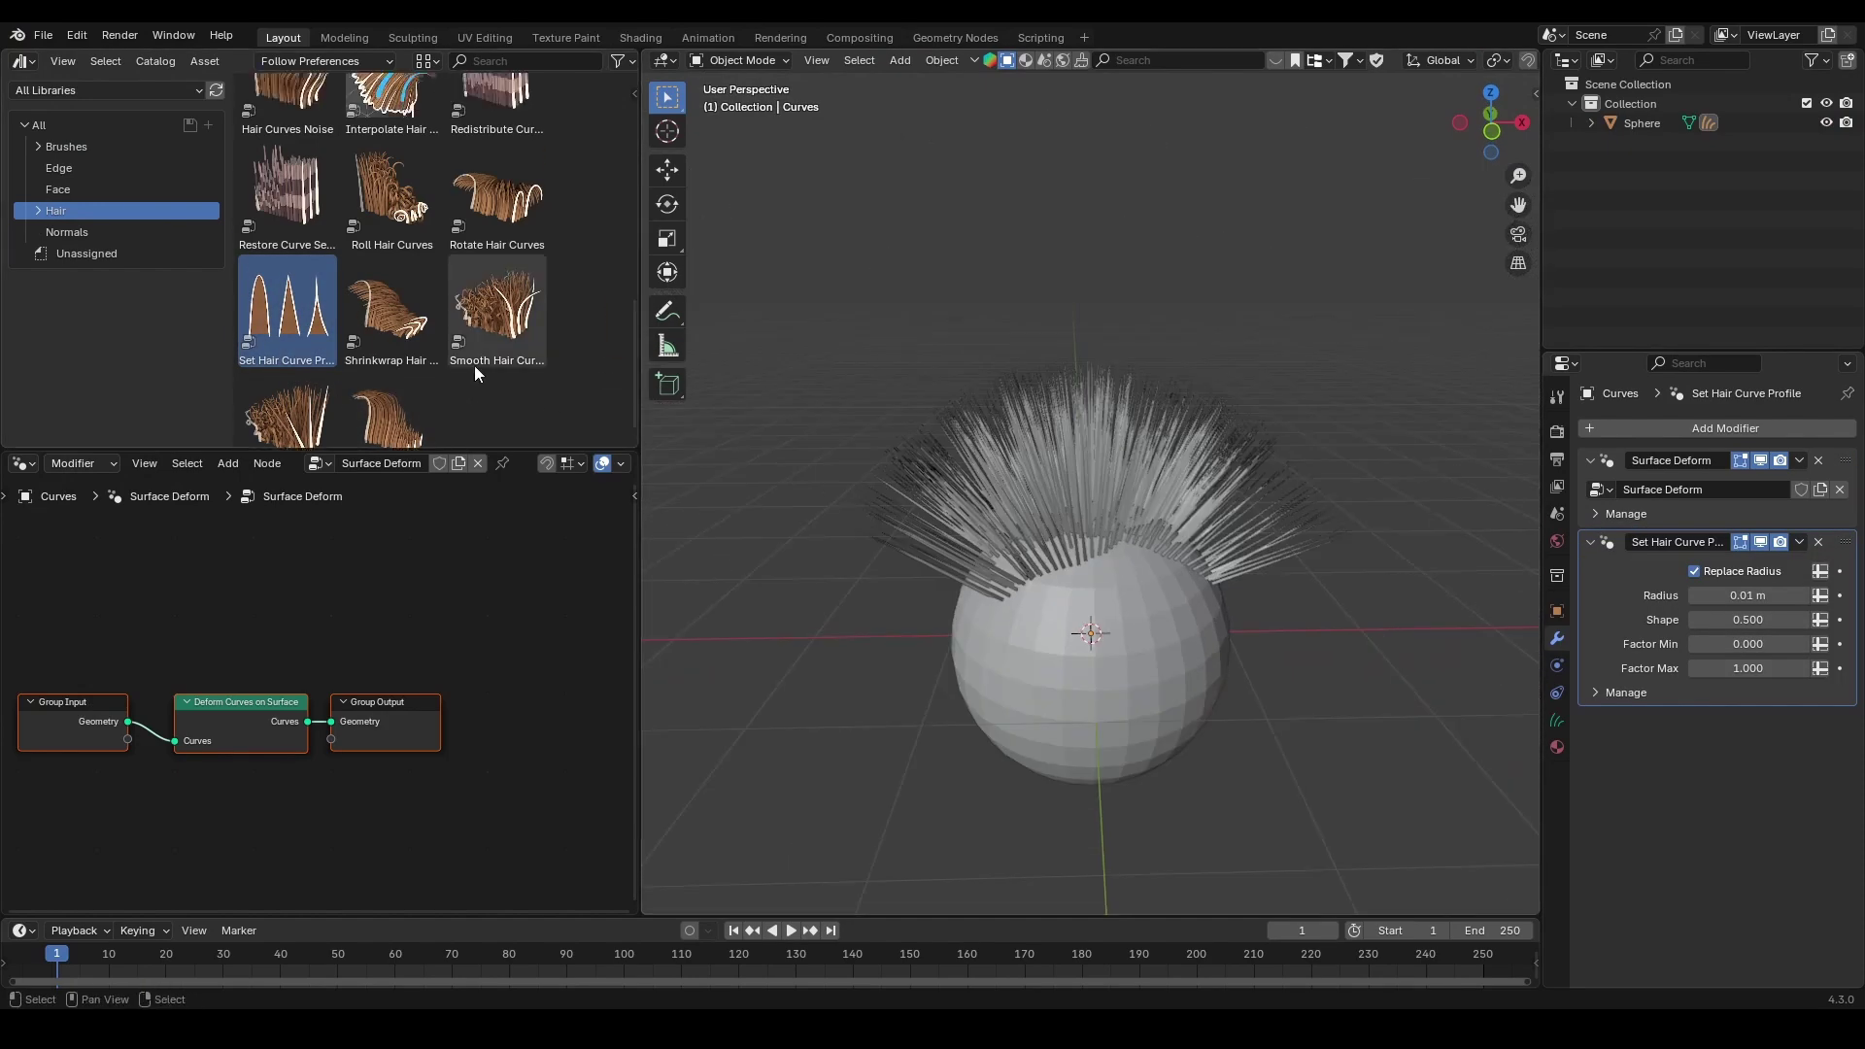
Step: Apply two more hair assets from the Hair catalog to the sphere's hair curves, adjusting the settings of the first one
scroll(483, 366, up, 6)
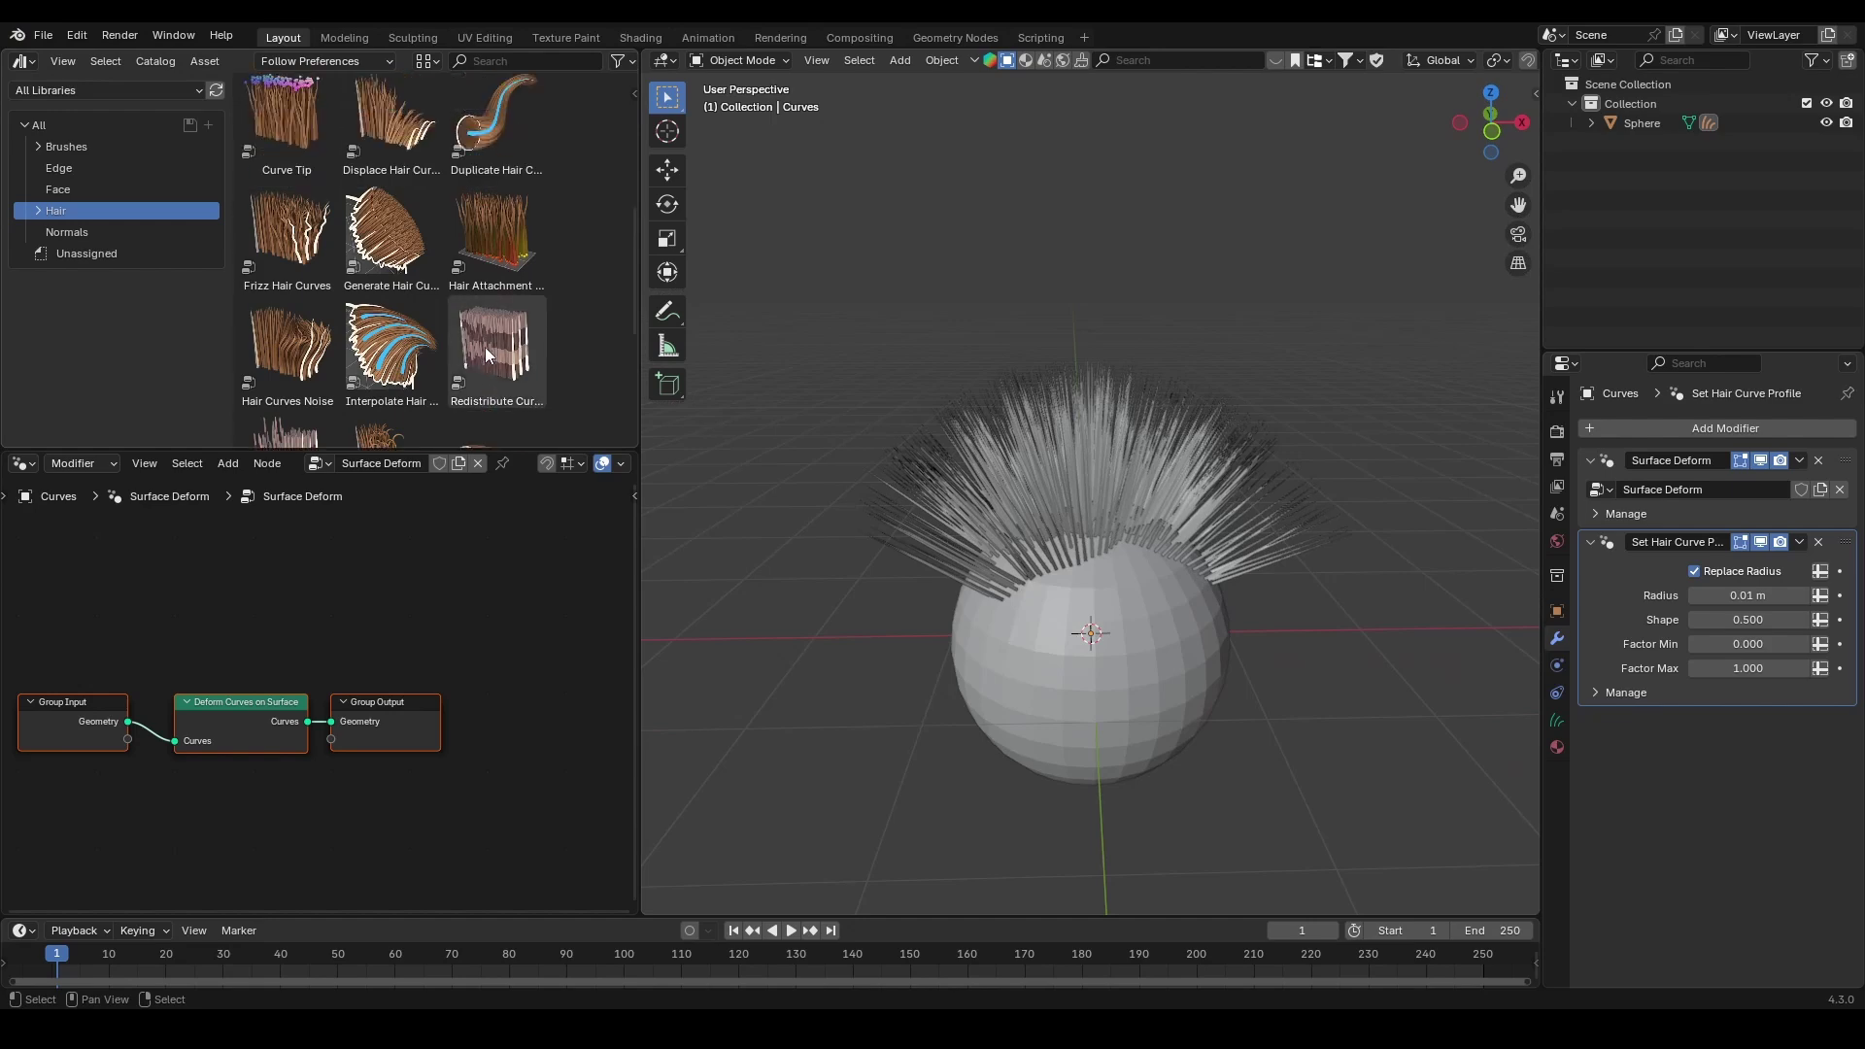
drag(288, 309, 1103, 532)
drag(1741, 798, 1809, 799)
drag(1845, 721, 1817, 758)
scroll(480, 305, down, 5)
drag(391, 234, 1131, 510)
scroll(1739, 738, down, 6)
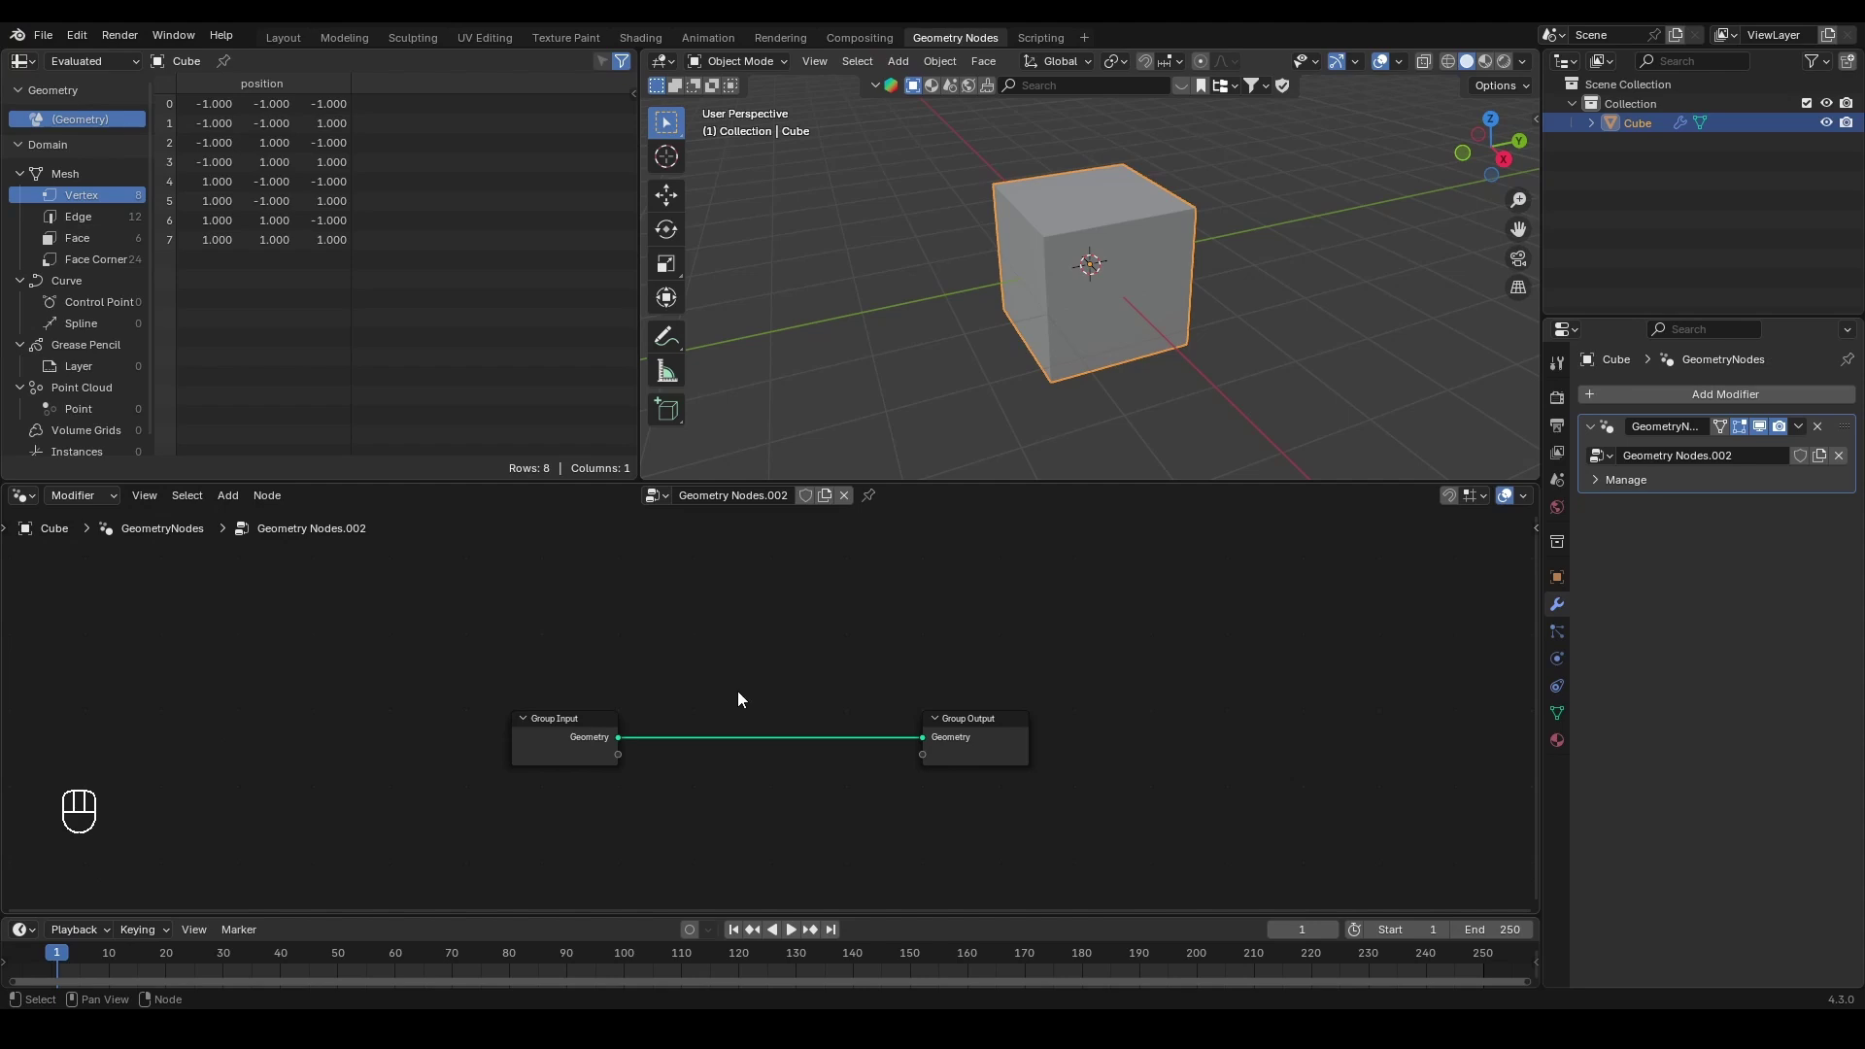
Step: Examine the Group Input and Group Output nodes of the cube's geometry node tree
click(580, 719)
scroll(709, 806, up, 2)
middle_drag(709, 806, 692, 742)
scroll(692, 743, up, 2)
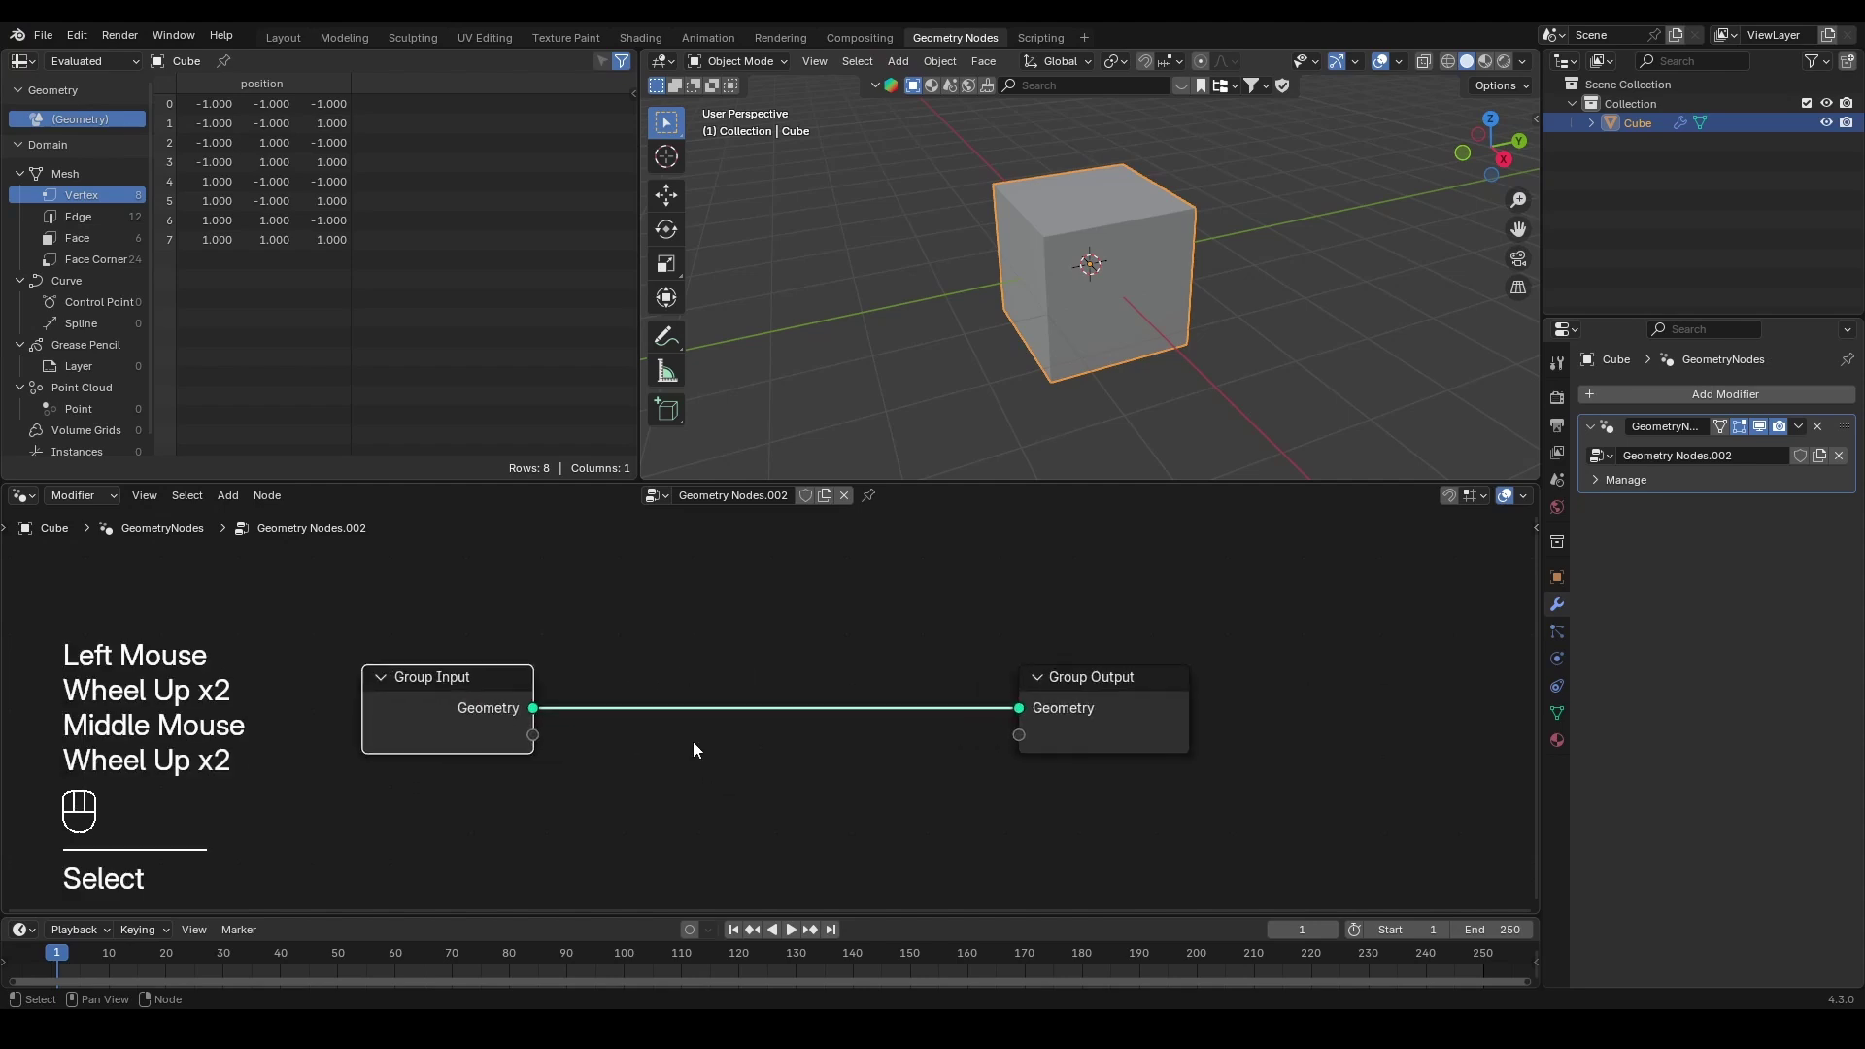
click(482, 686)
click(1115, 685)
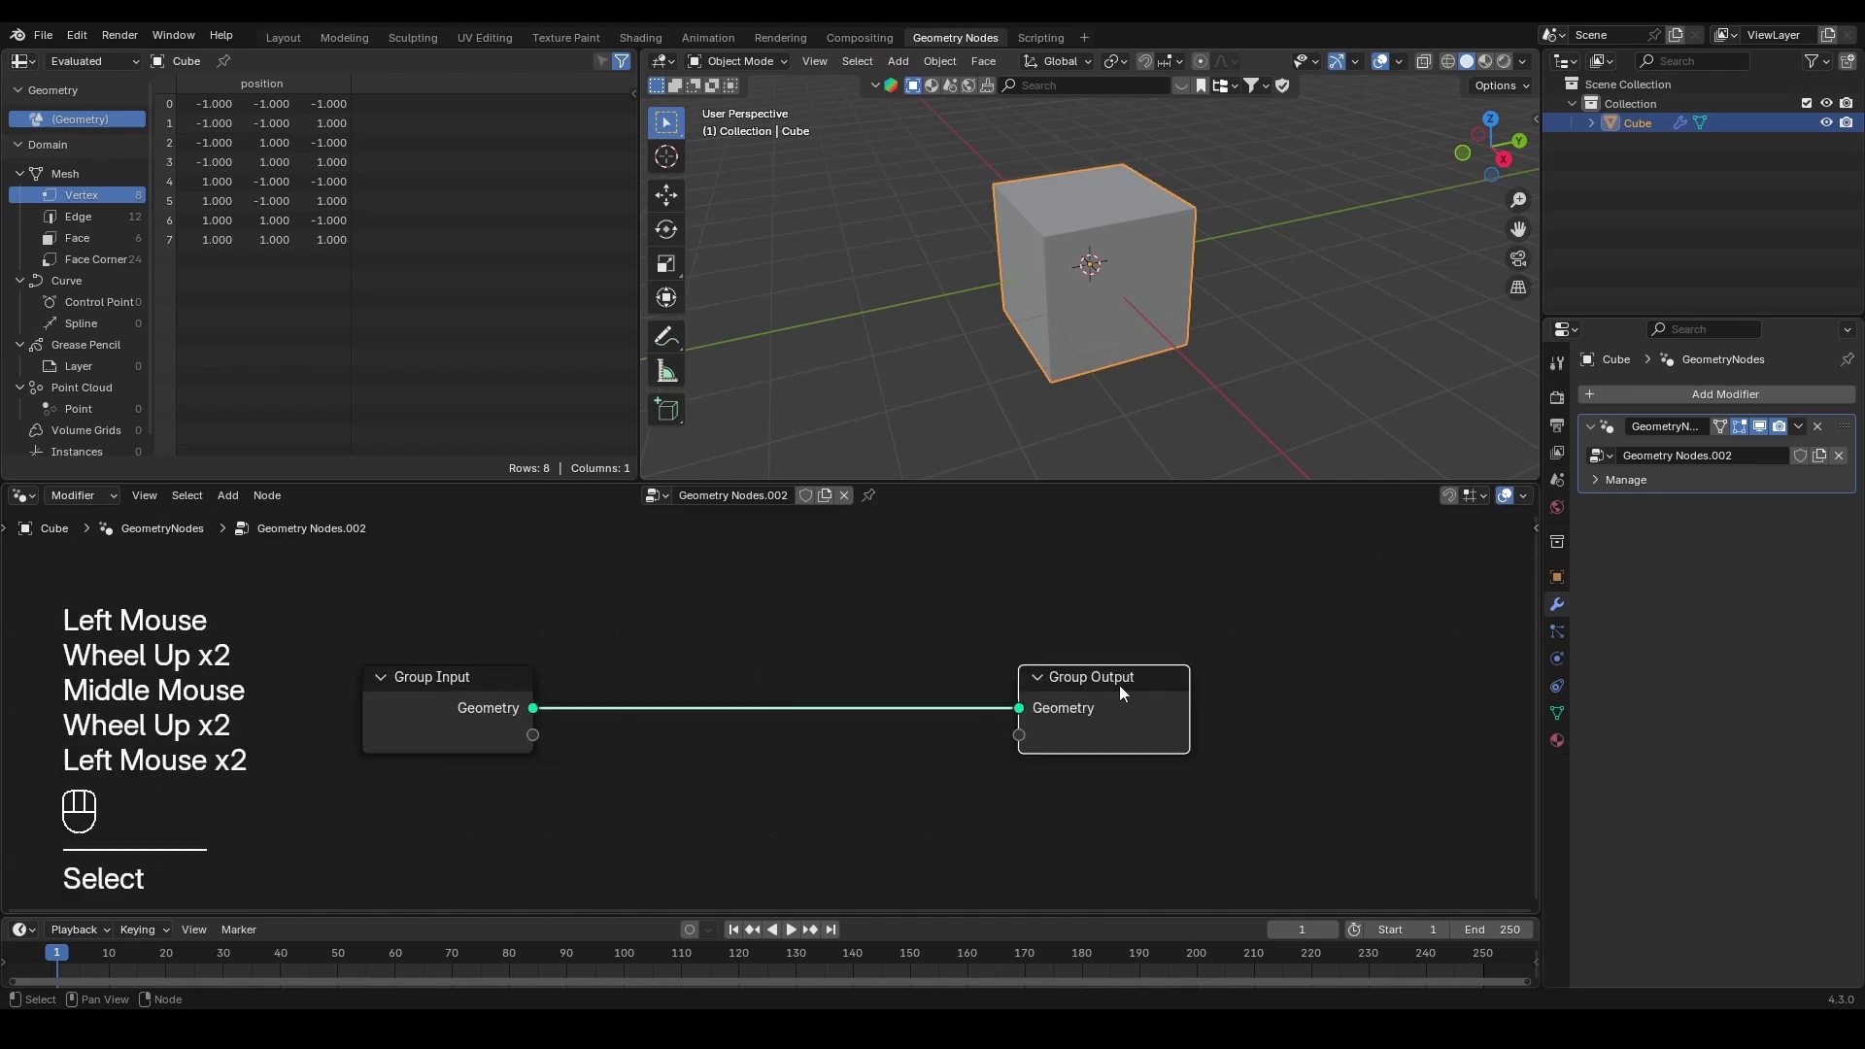
click(434, 674)
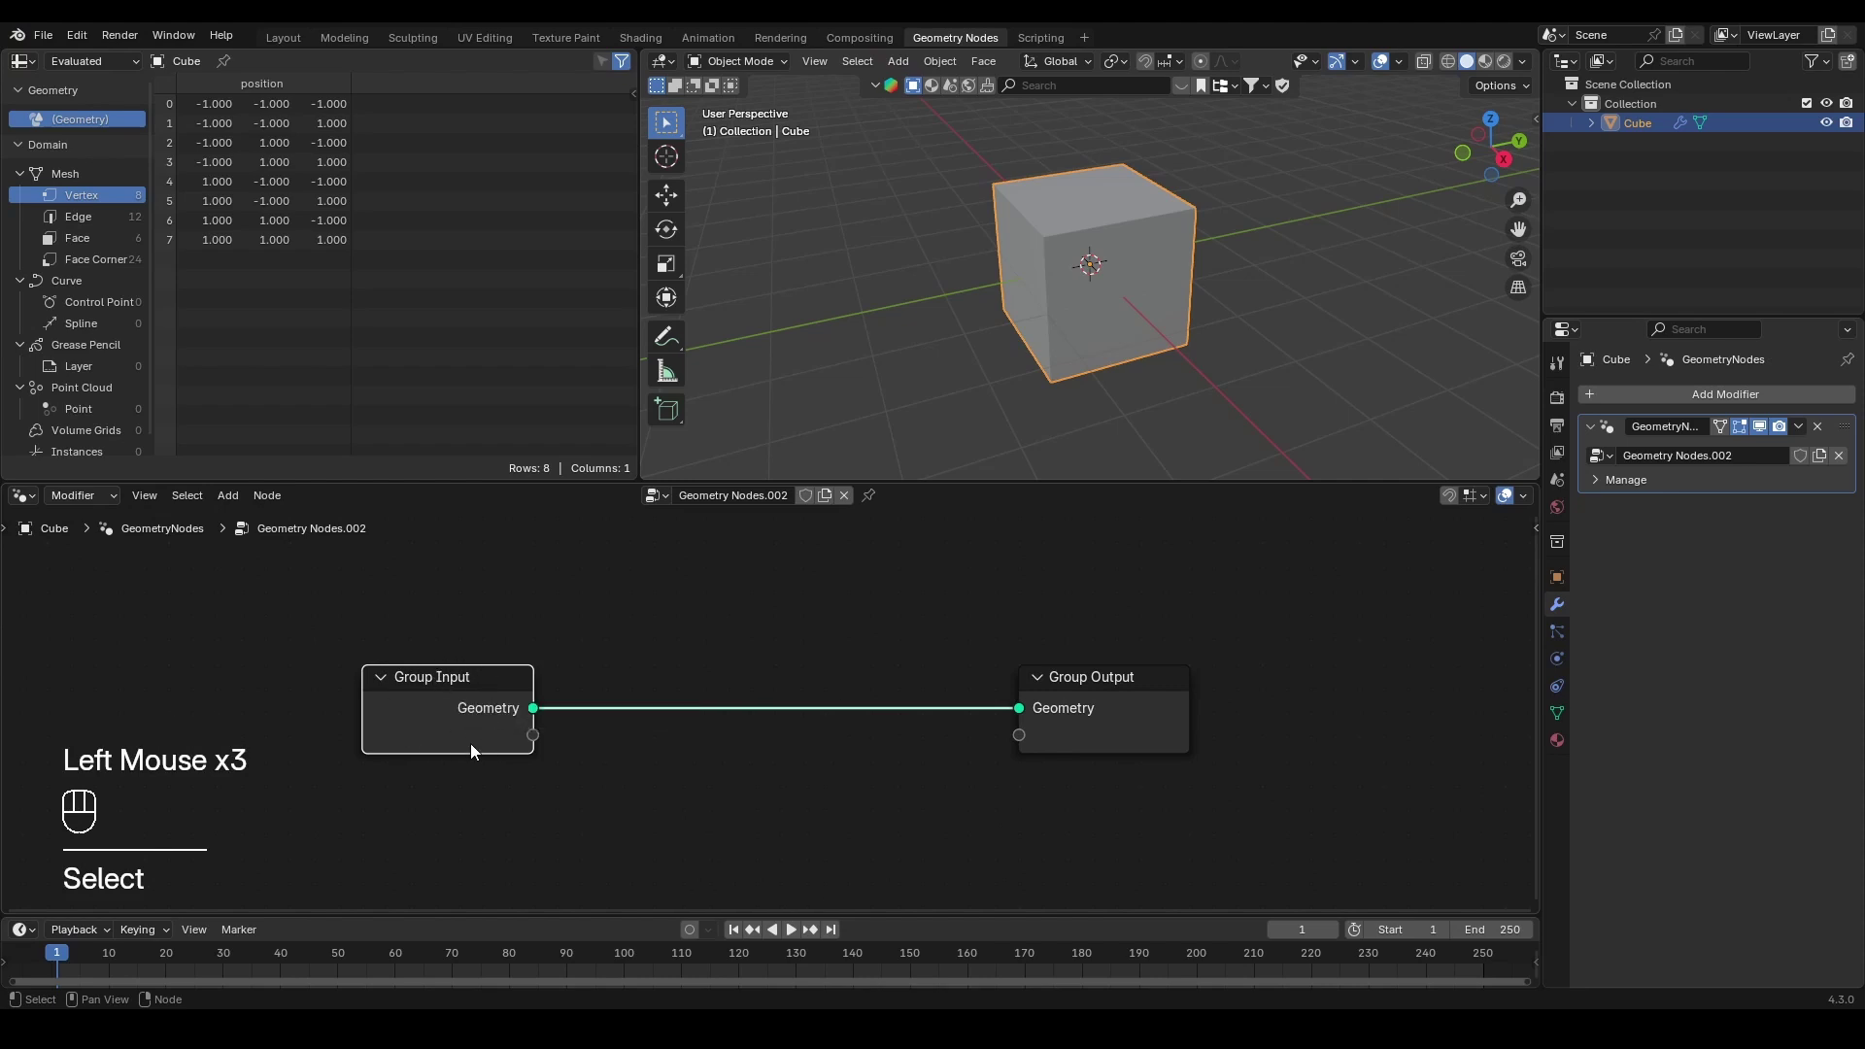
click(1131, 713)
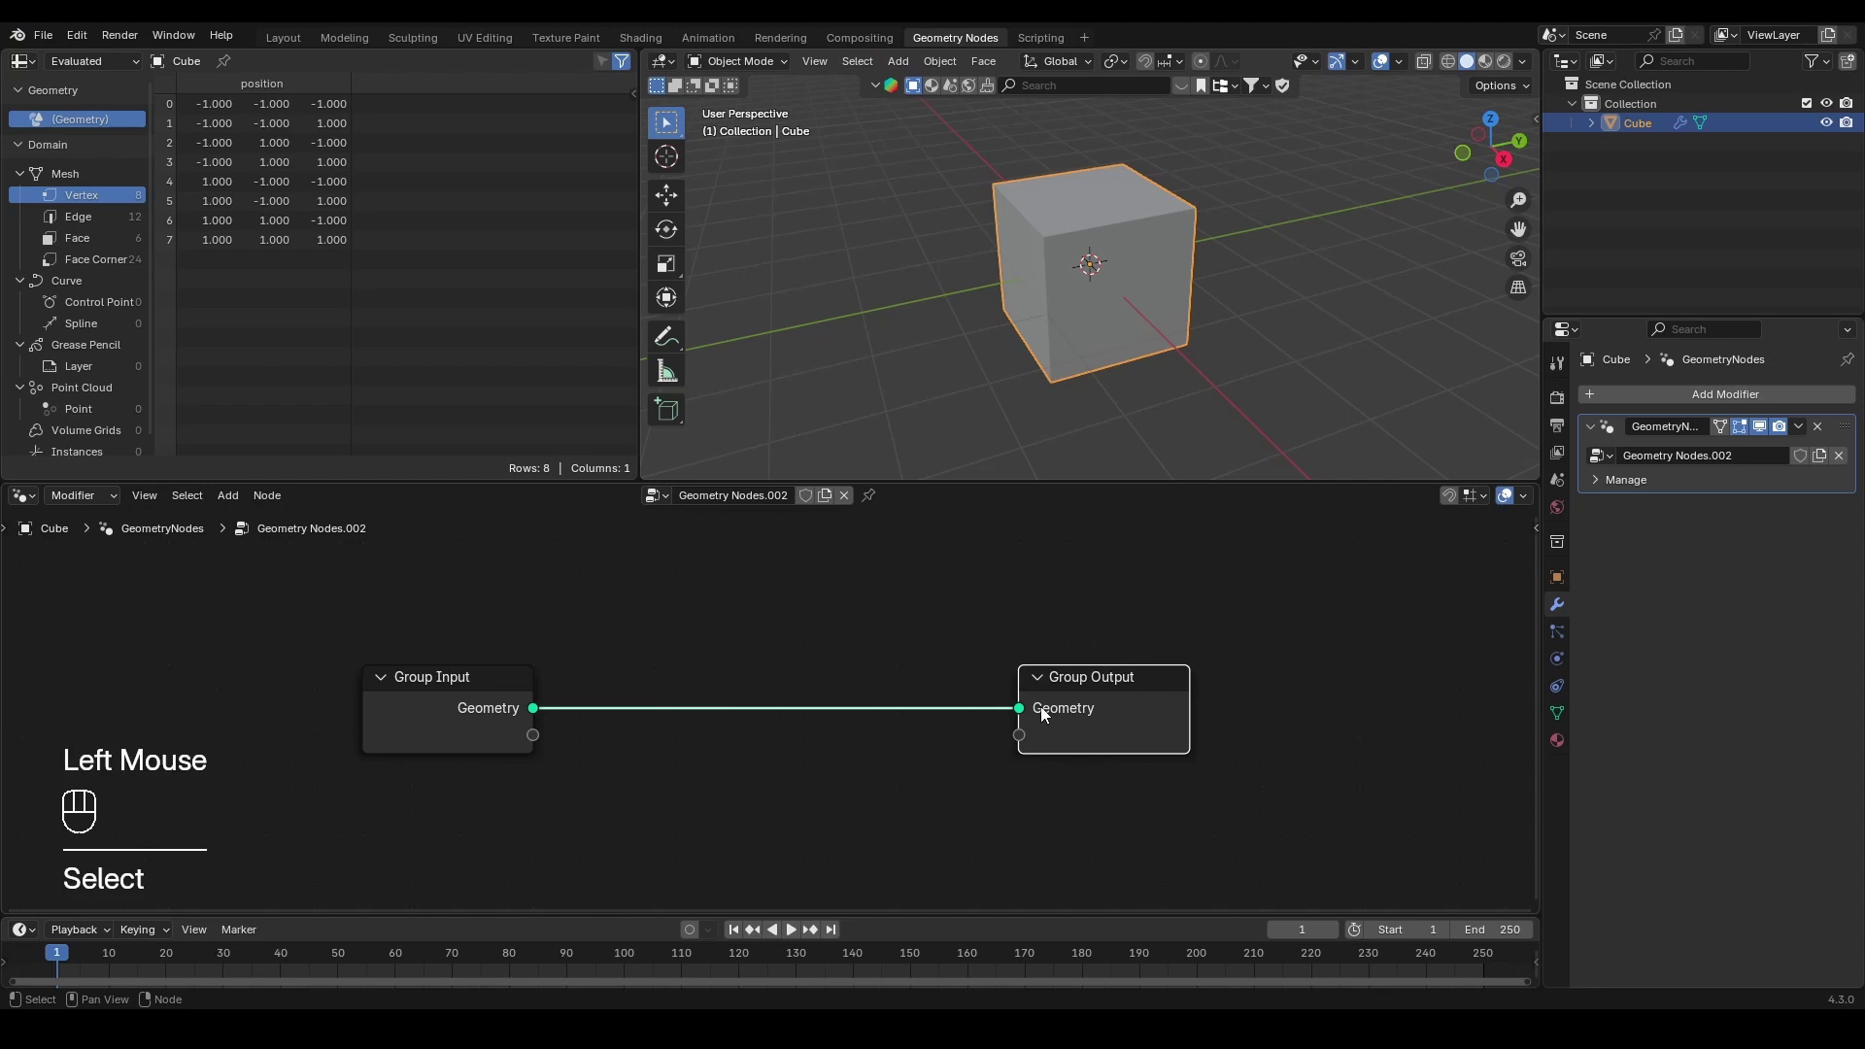
Step: Add a Transform Geometry node below the link between Group Input and Group Output, leaving it unconnected
scroll(1040, 708, down, 2)
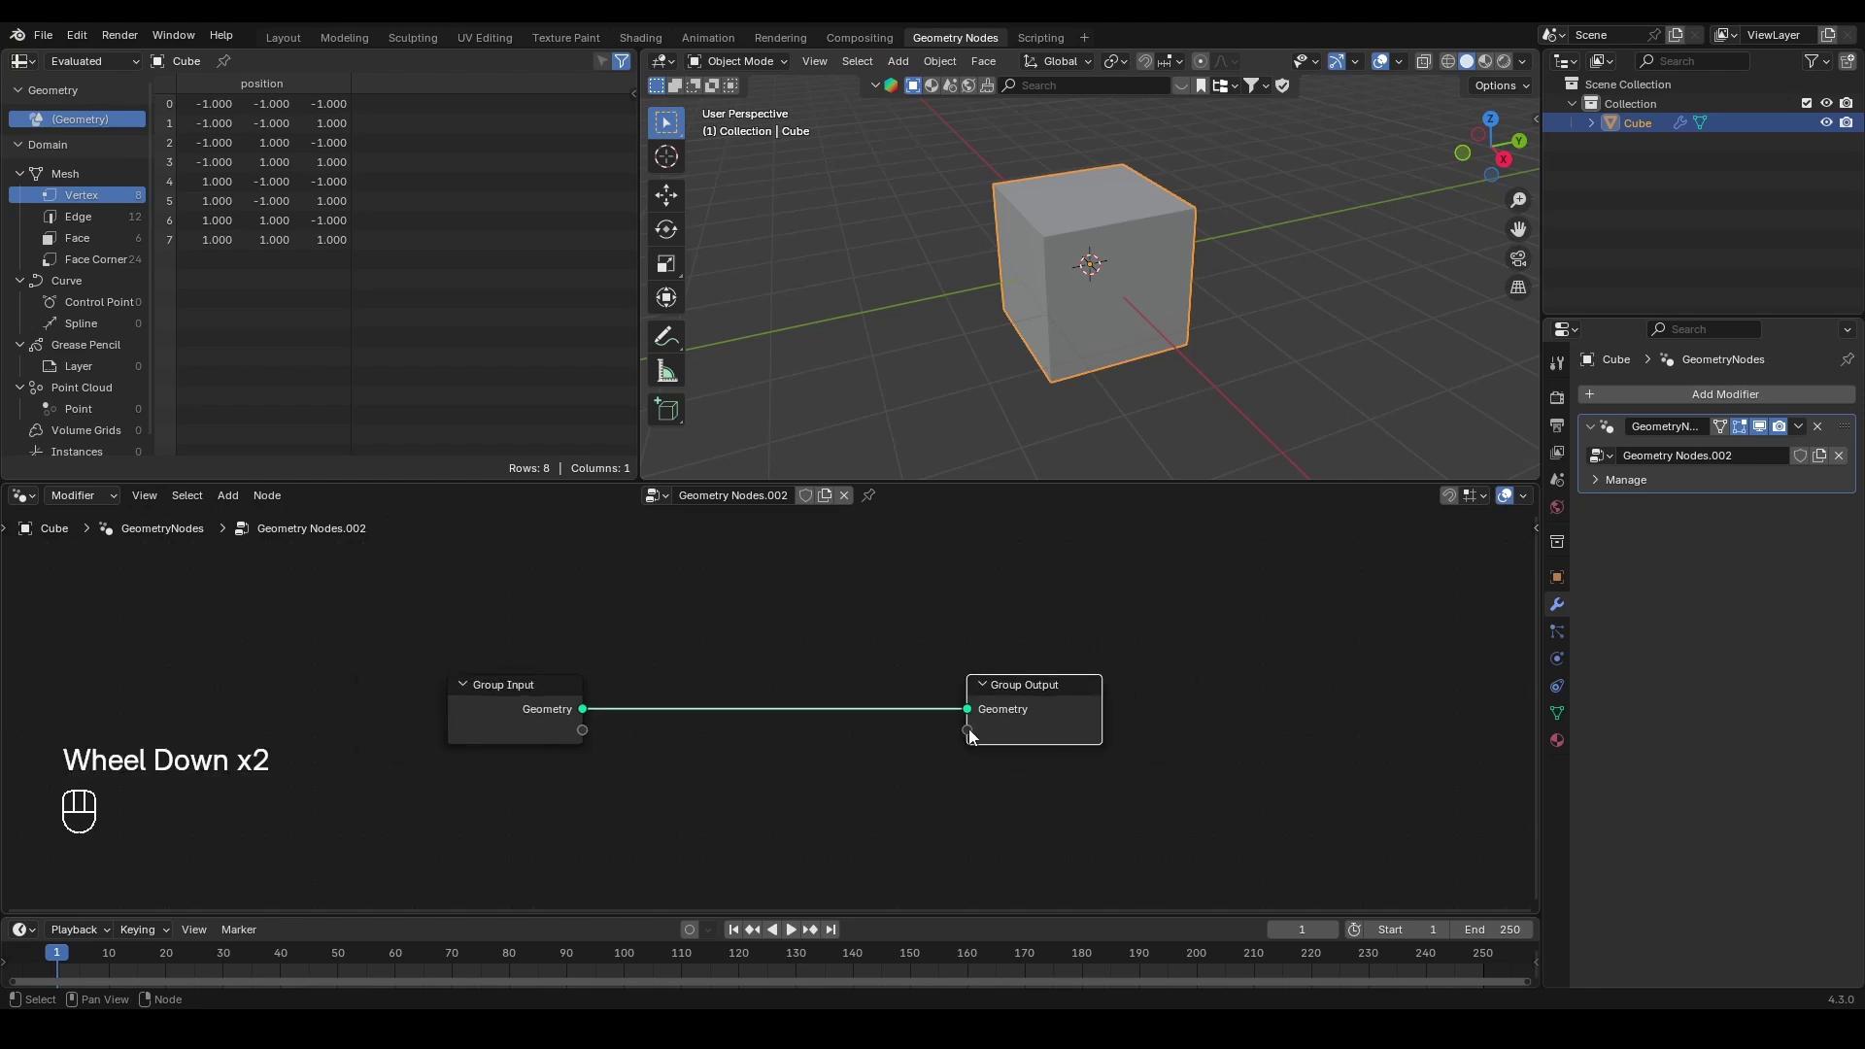
key(shift+a)
text(trans)
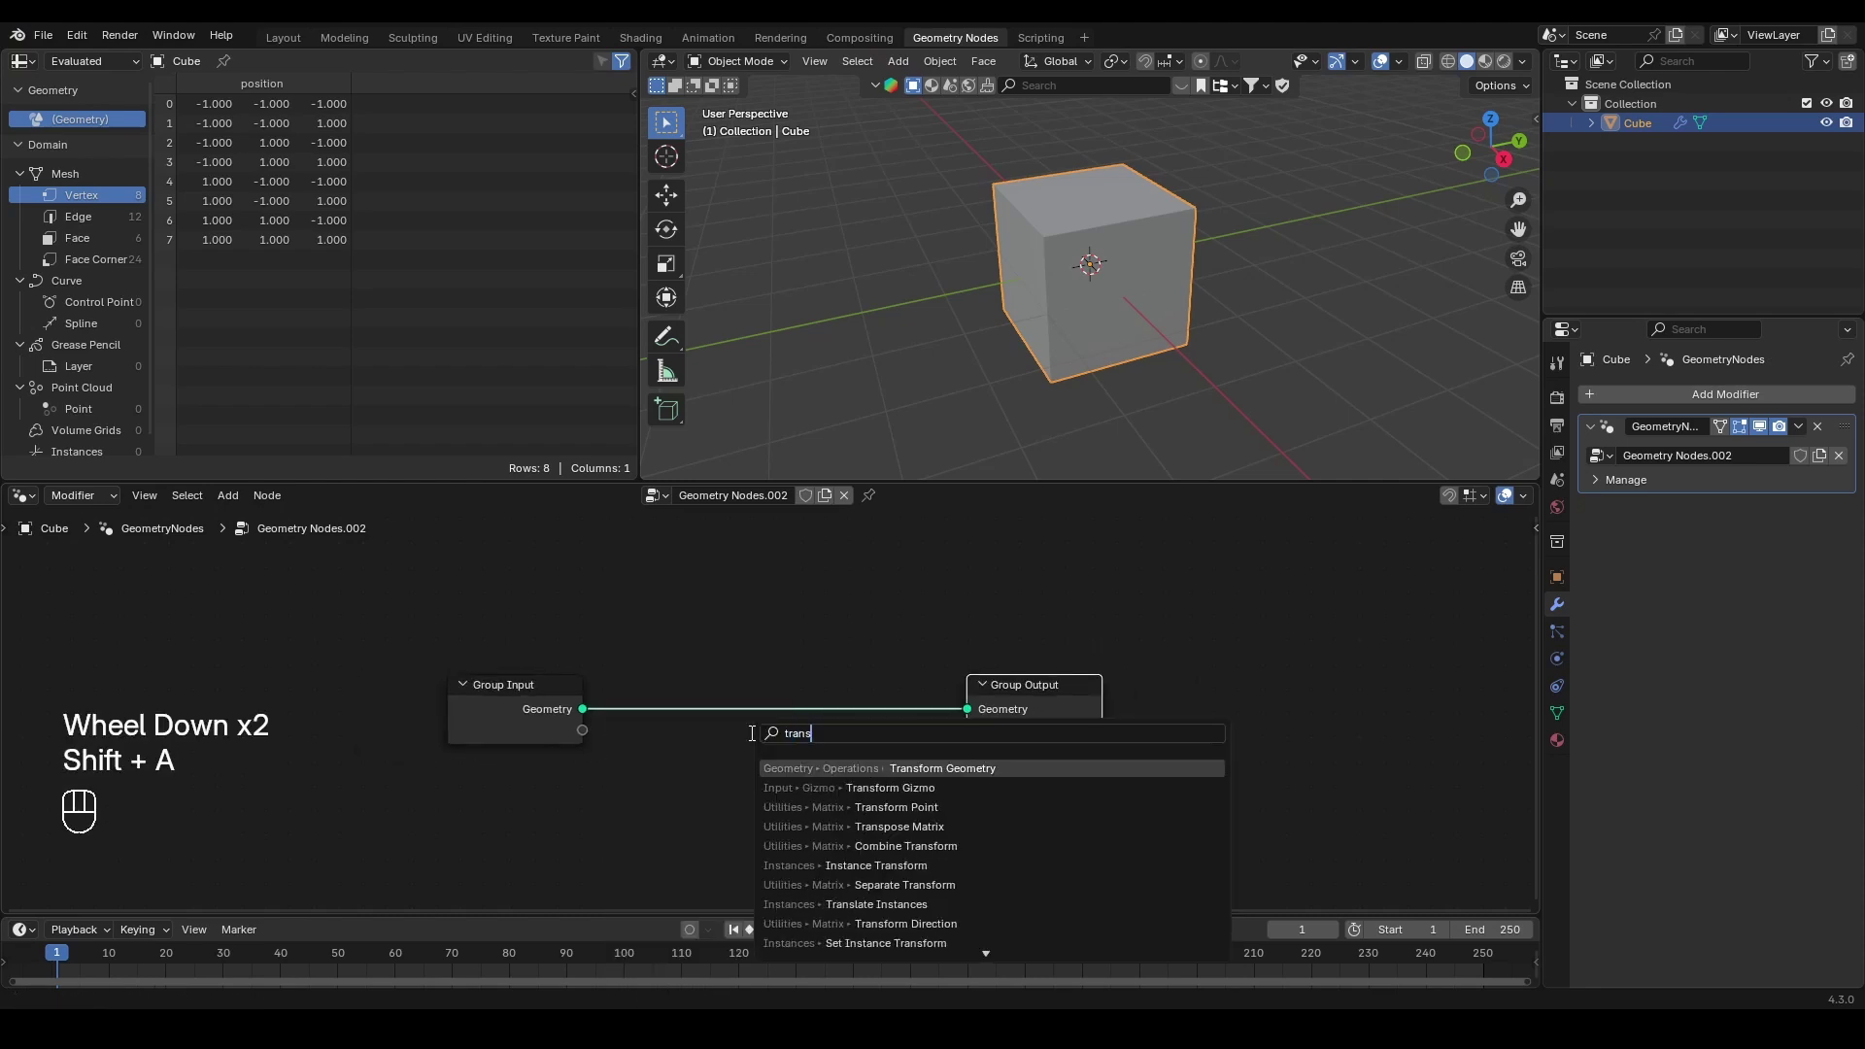
key(Return)
click(767, 775)
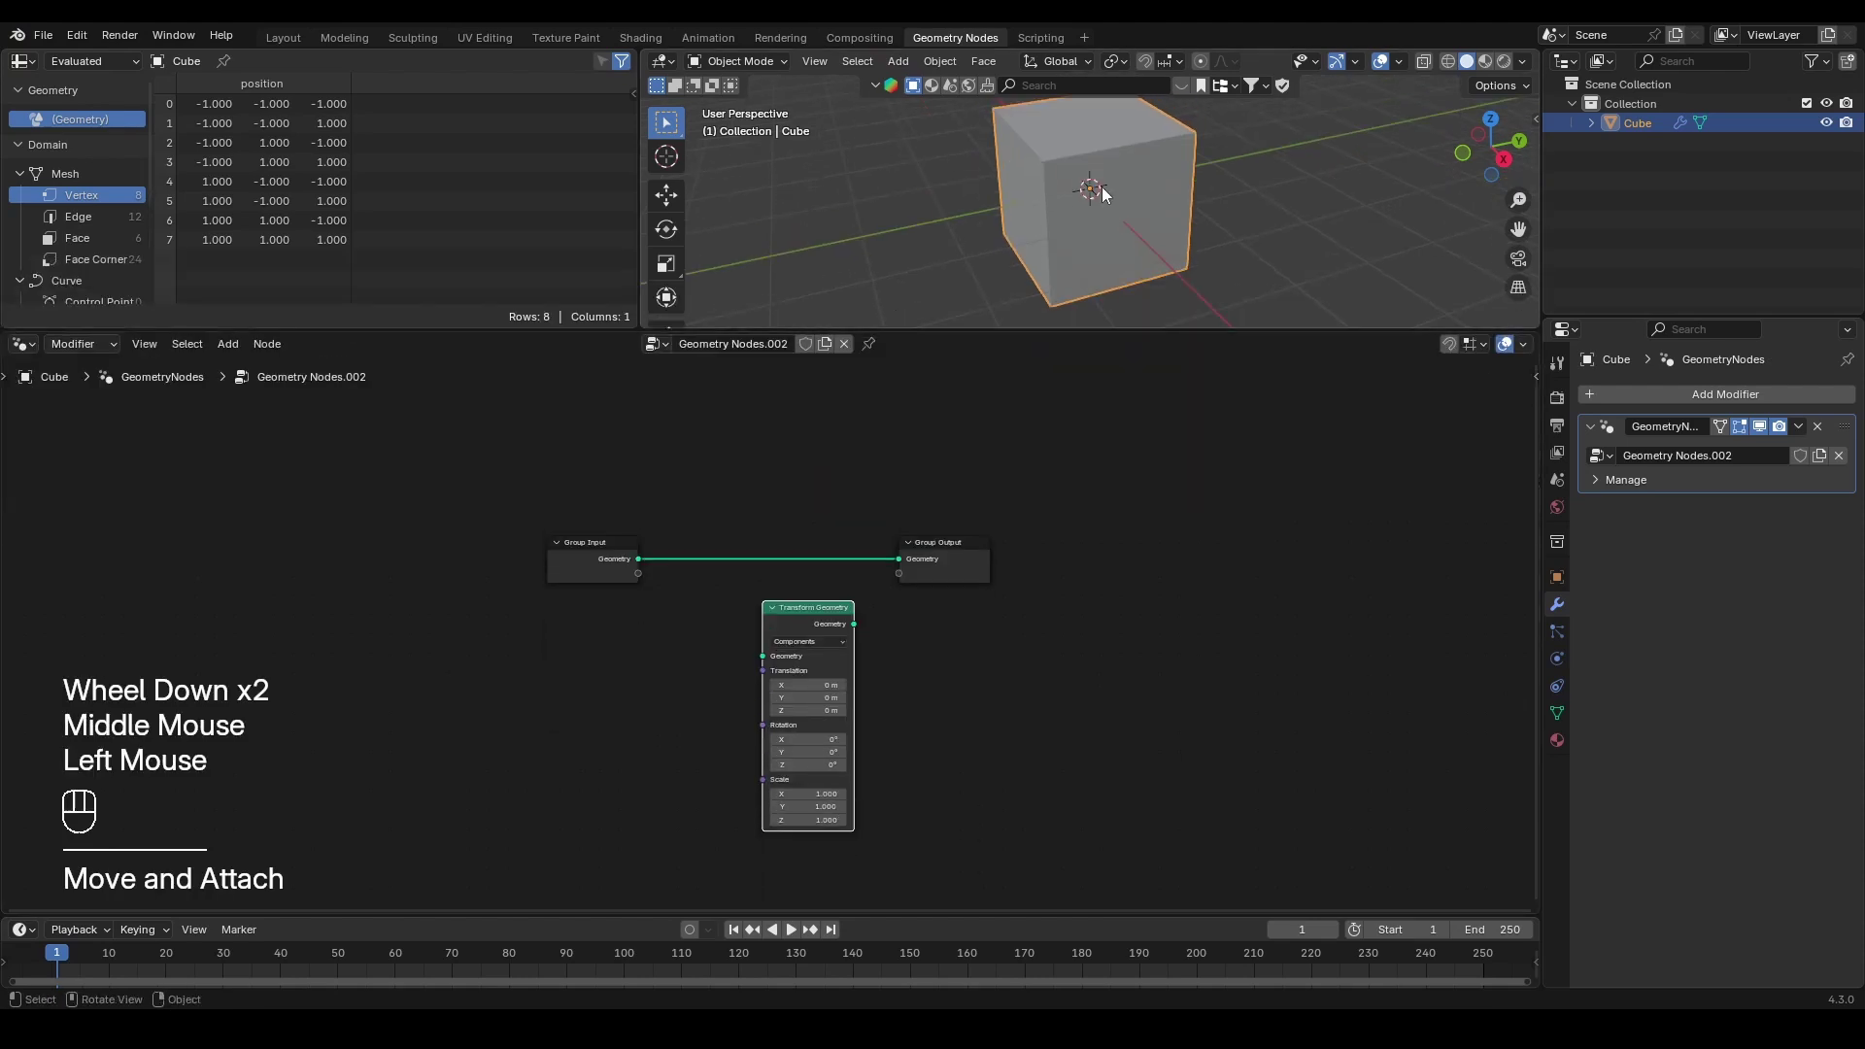
Step: Insert the Transform Geometry node into the link between Group Input and Group Output, and undo the insertion
scroll(864, 708, down, 1)
scroll(864, 708, up, 2)
scroll(863, 700, up, 2)
middle_drag(860, 648, 919, 585)
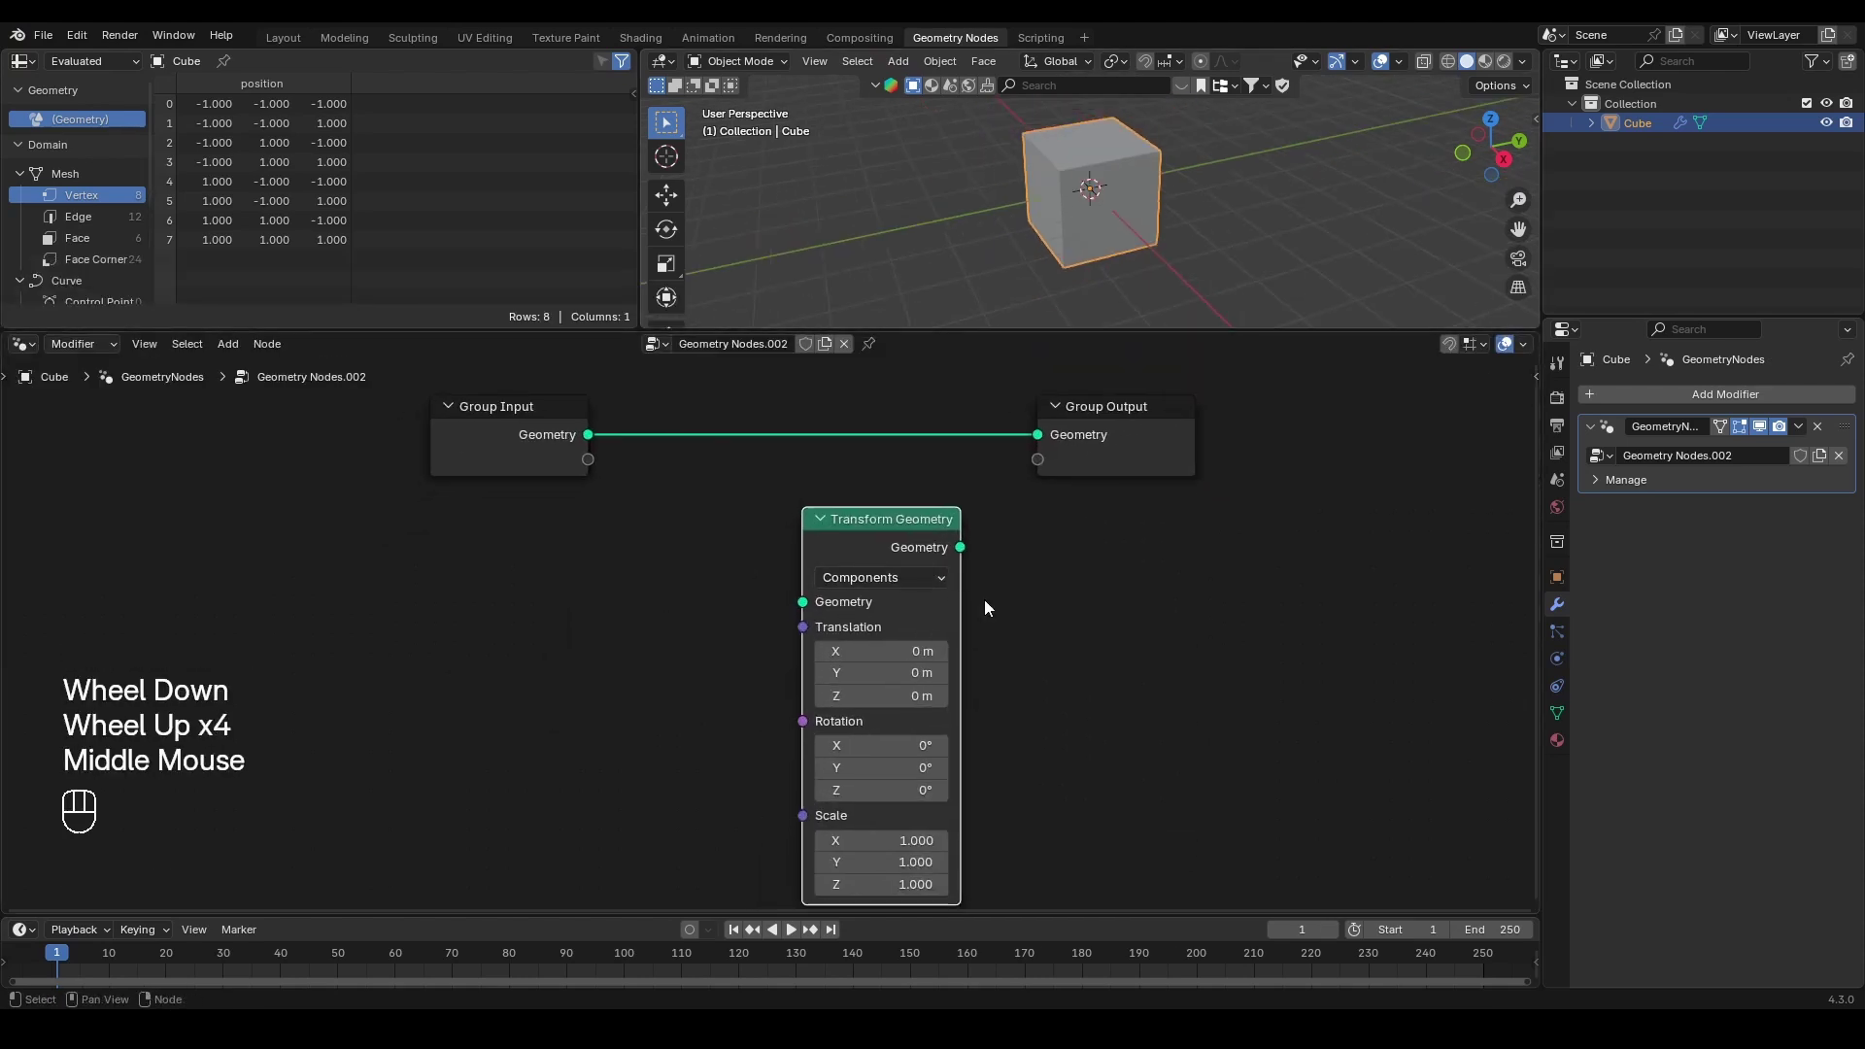
middle_drag(1031, 612, 1045, 634)
key(g)
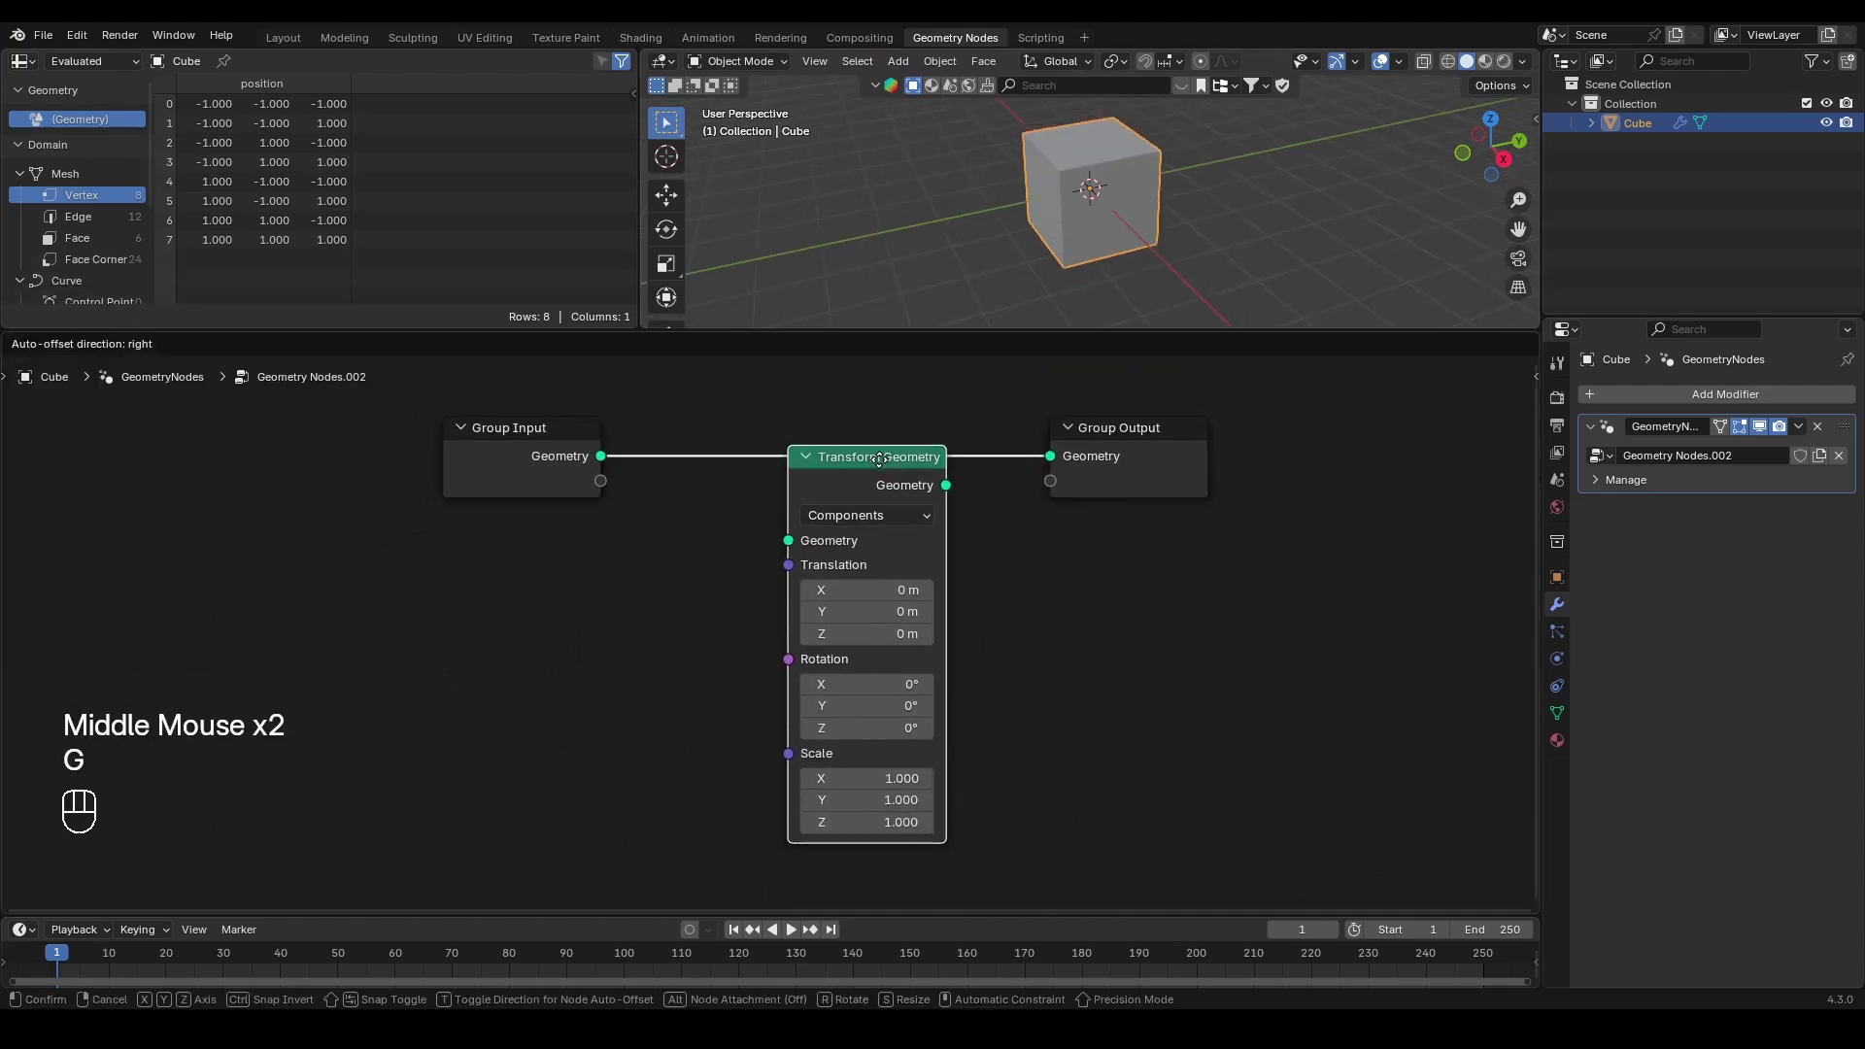
click(871, 421)
key(ctrl+z)
key(ctrl+z)
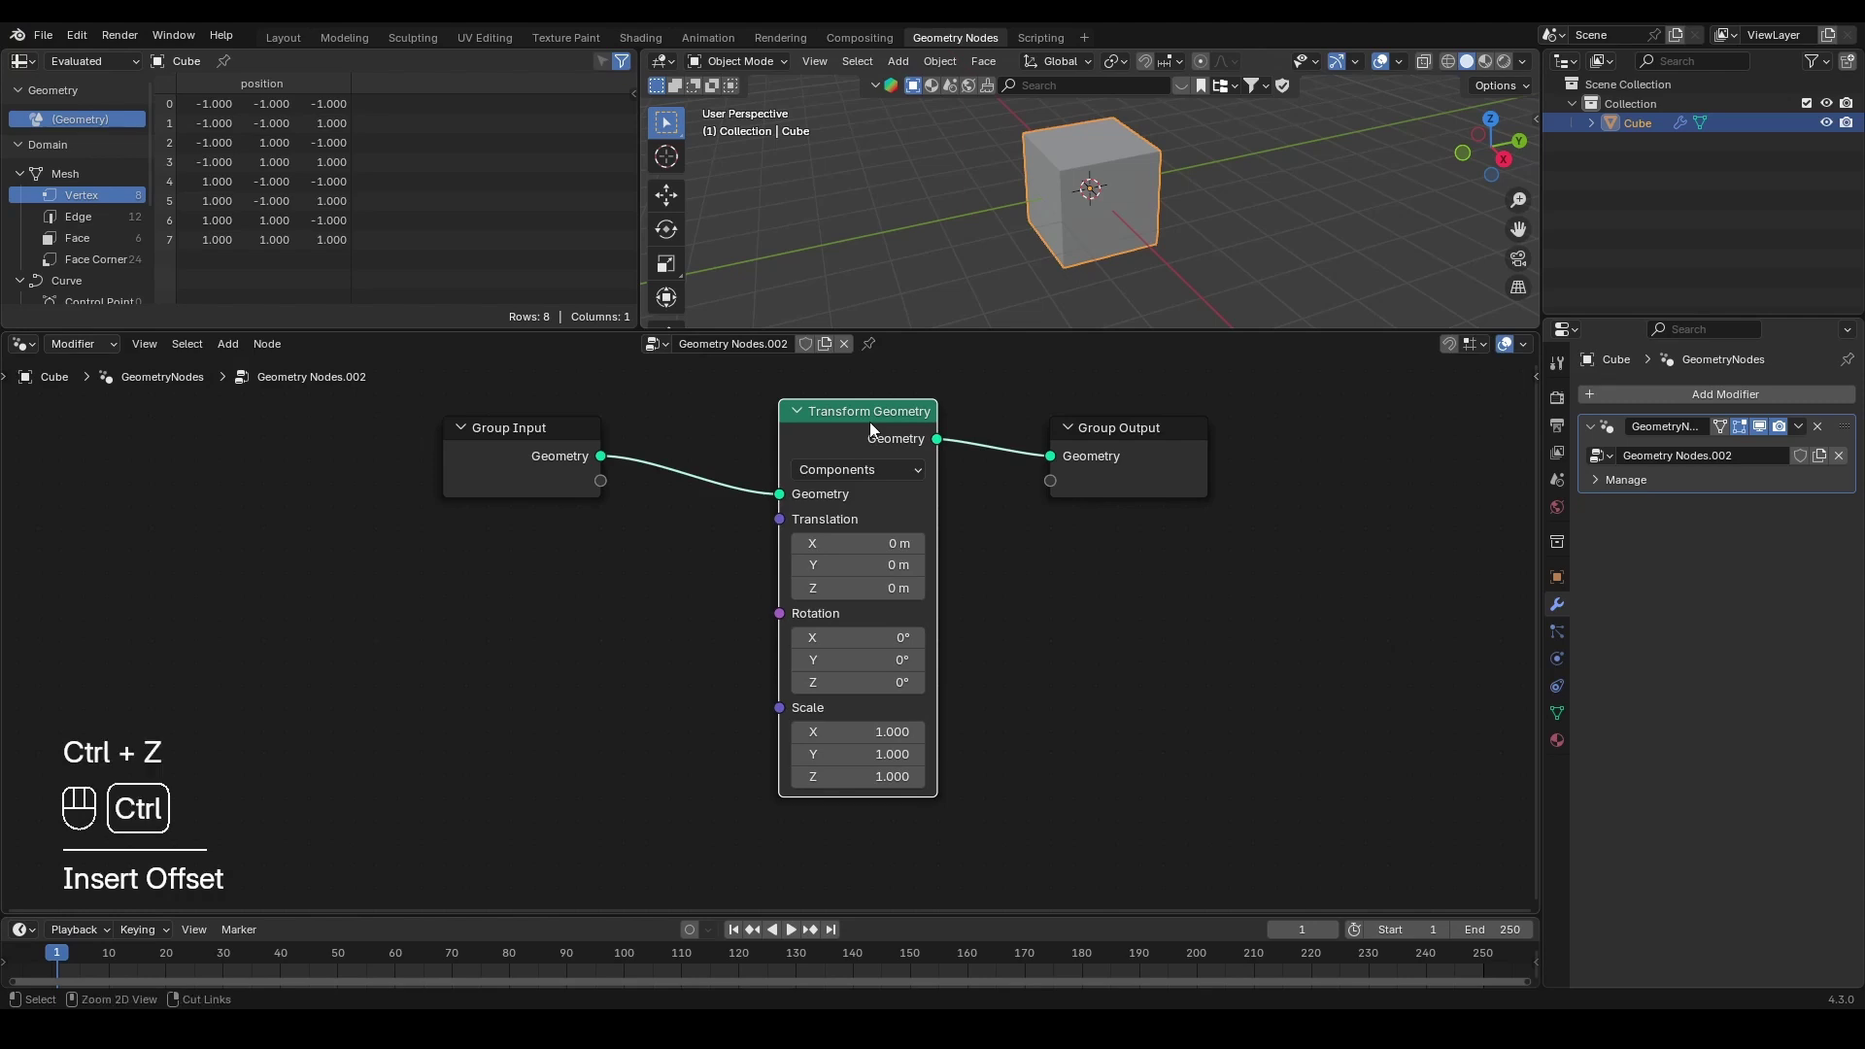
Step: Link Group Input's Geometry through Transform Geometry to Group Output, and move the Group Output node farther away from it
drag(601, 456, 815, 623)
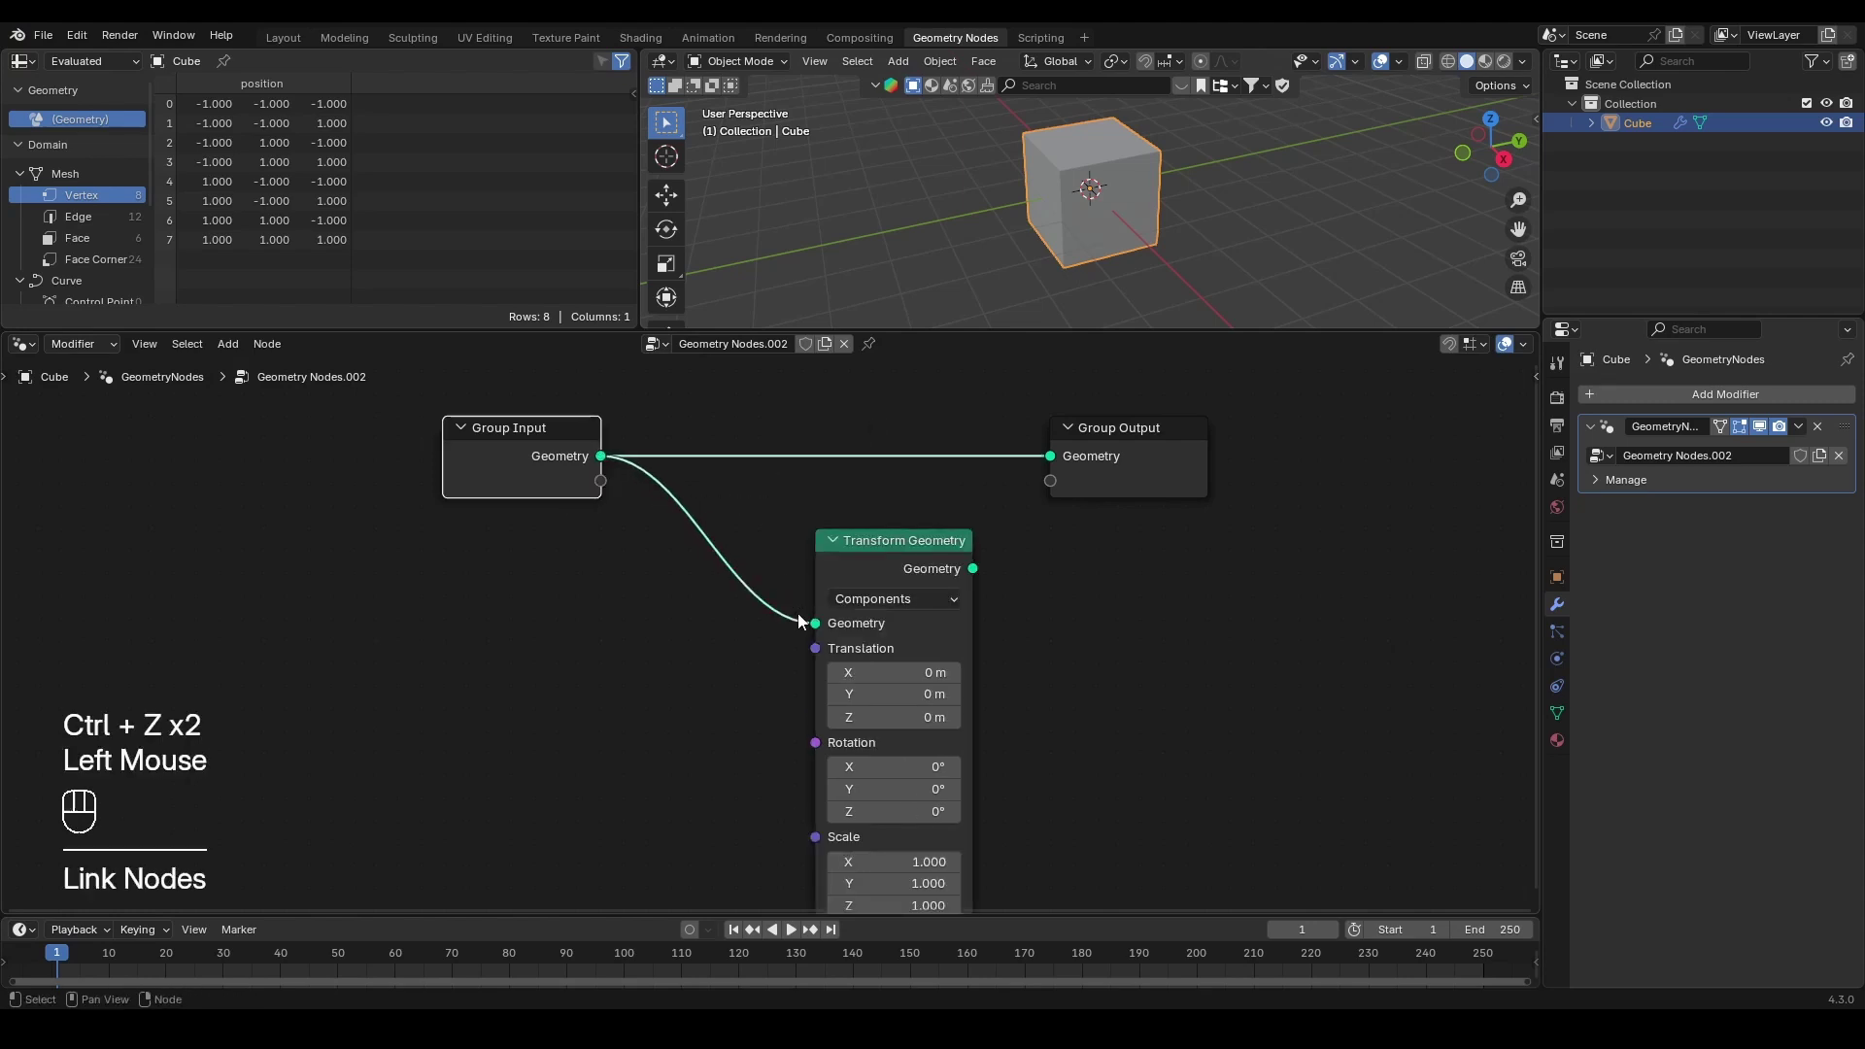
drag(973, 569, 1051, 456)
drag(1256, 434, 1092, 486)
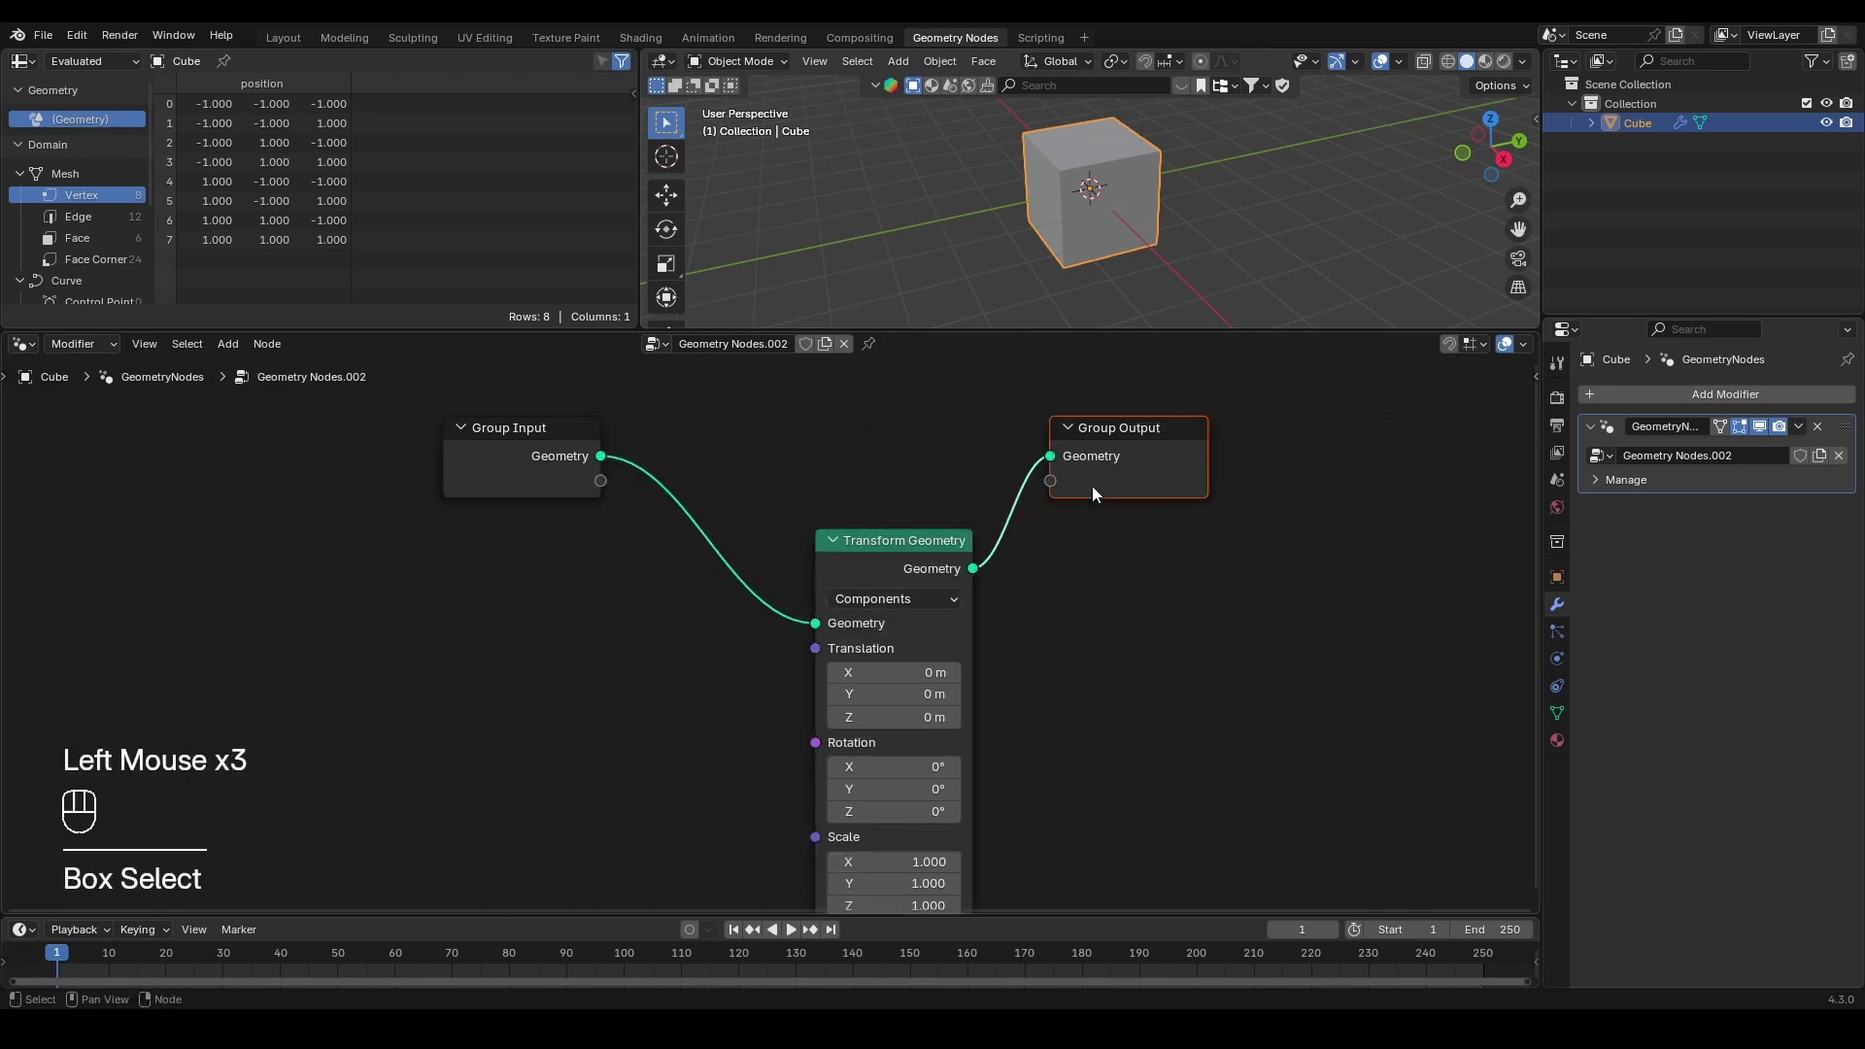
key(g)
click(1285, 487)
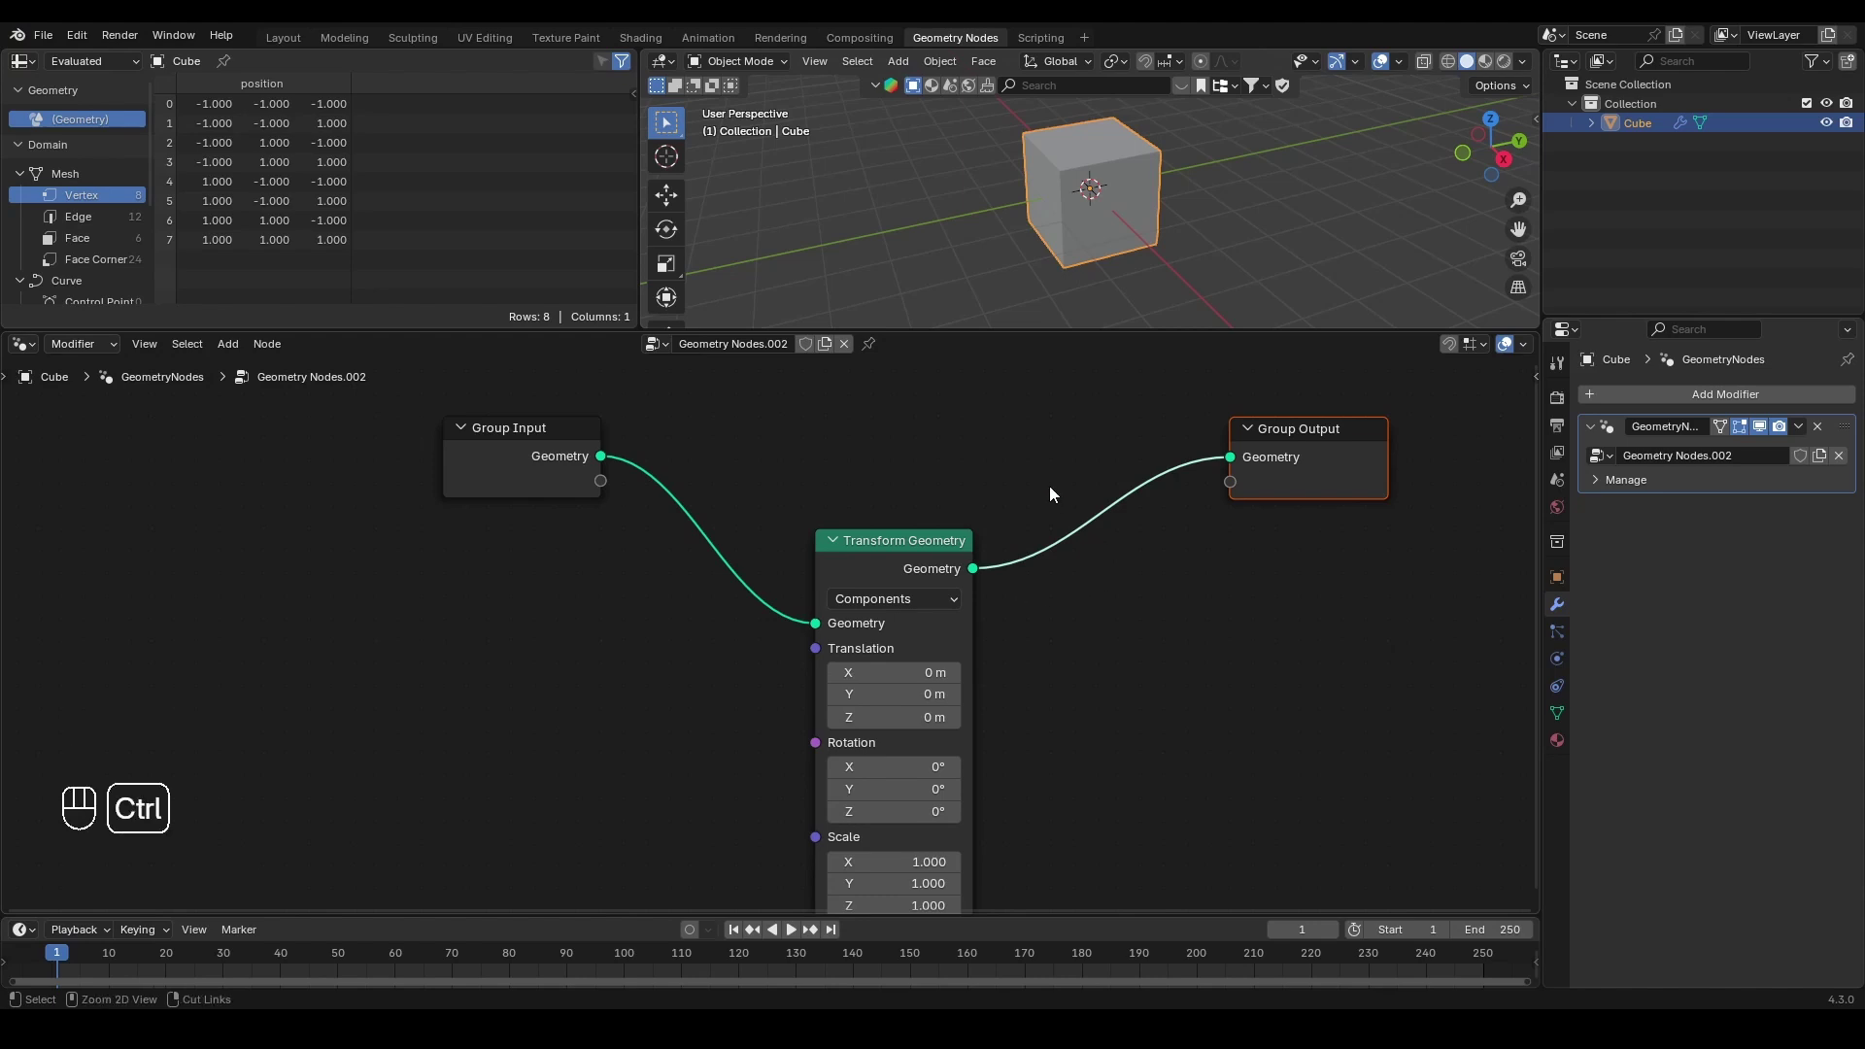
Step: Cut the link between Transform Geometry and Group Output and reconnect the two Geometry sockets
ctrl+right_drag(1023, 452, 1096, 632)
drag(973, 568, 1230, 456)
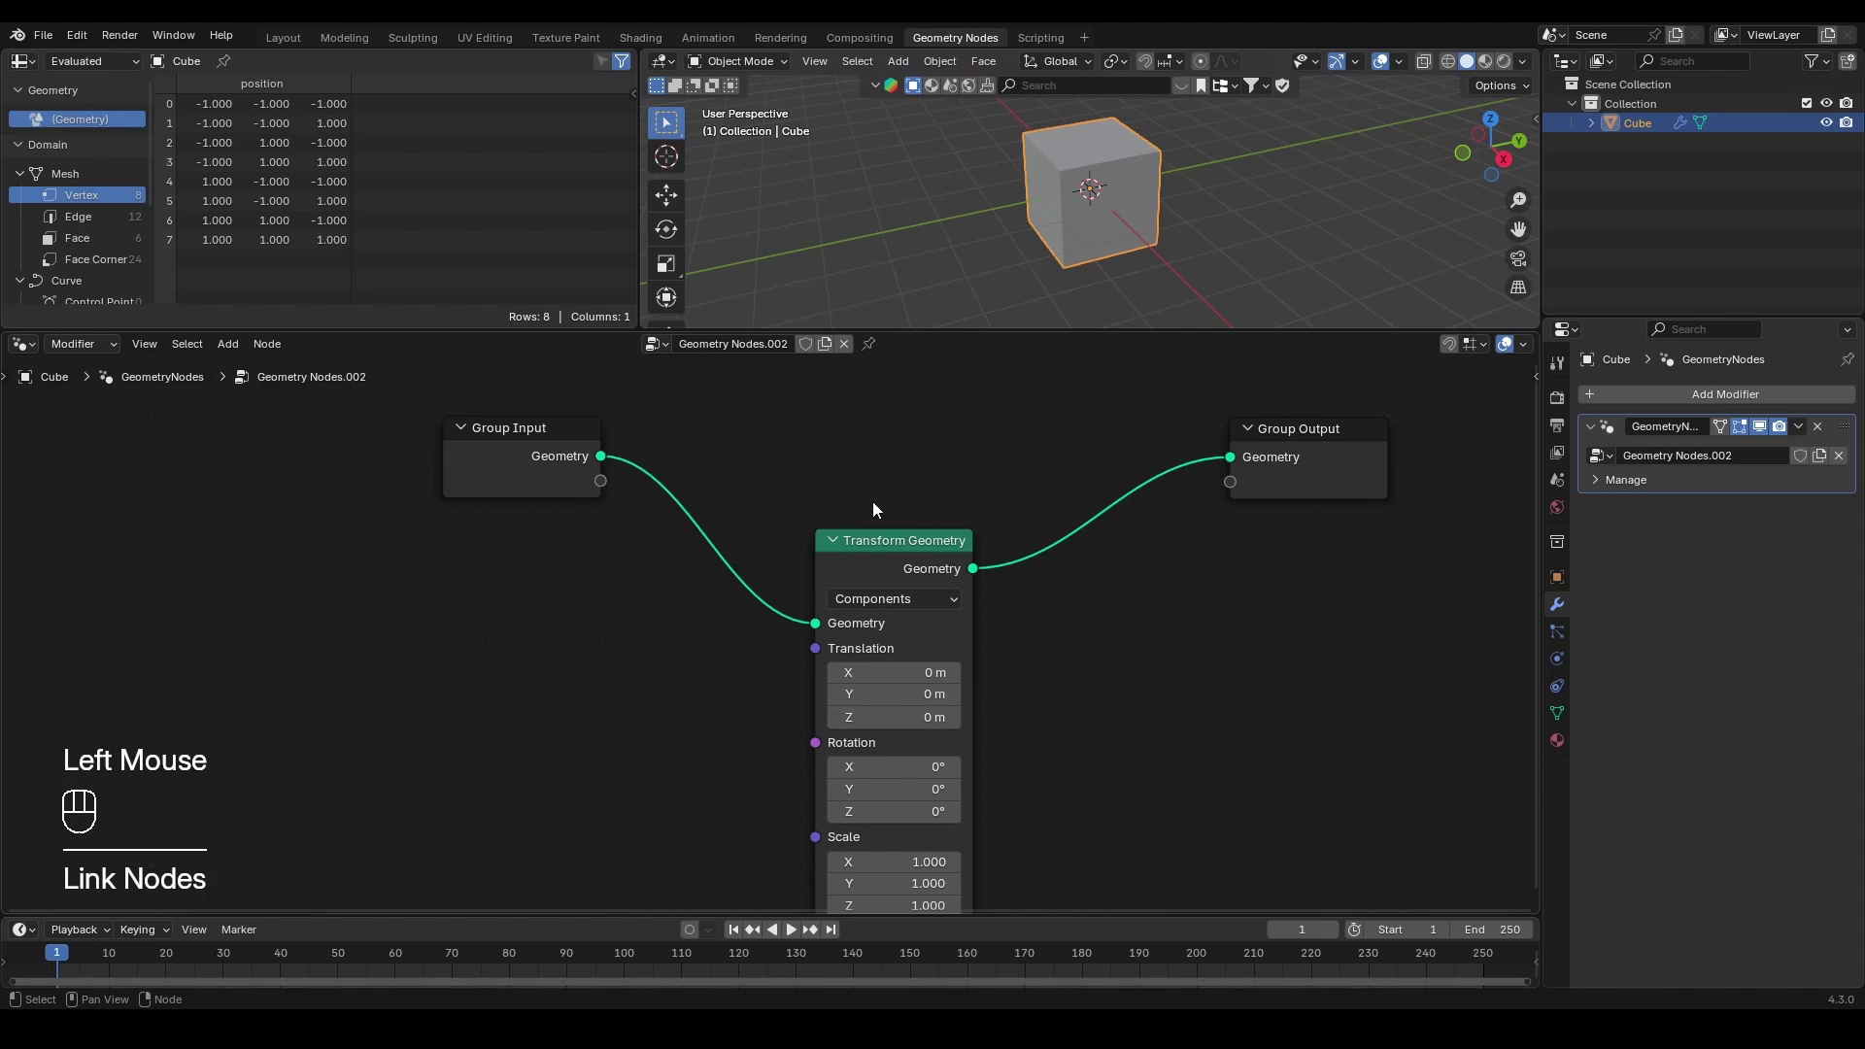
Step: Add two reroute points to the link into Group Output, moving the first one up and the second one down
shift+right_drag(1064, 469, 1148, 596)
key(g)
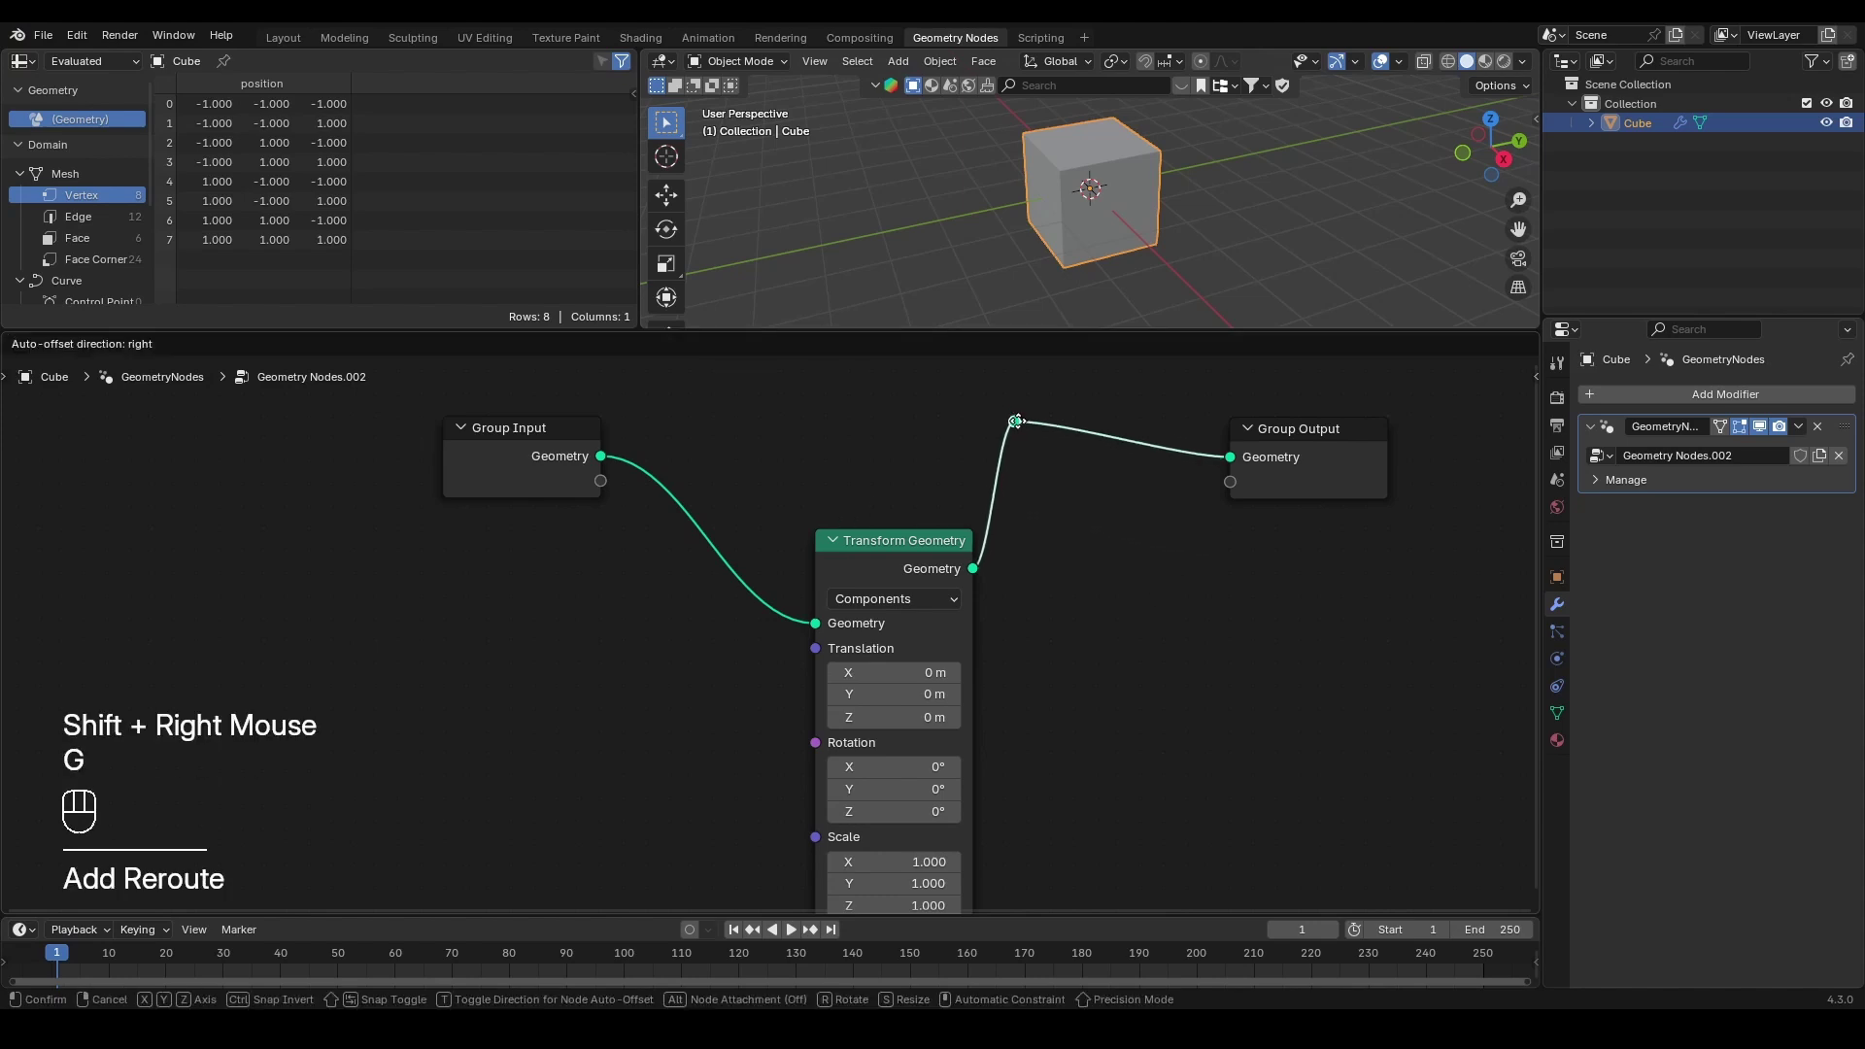
click(1003, 406)
shift+right_drag(1090, 400, 1104, 433)
key(g)
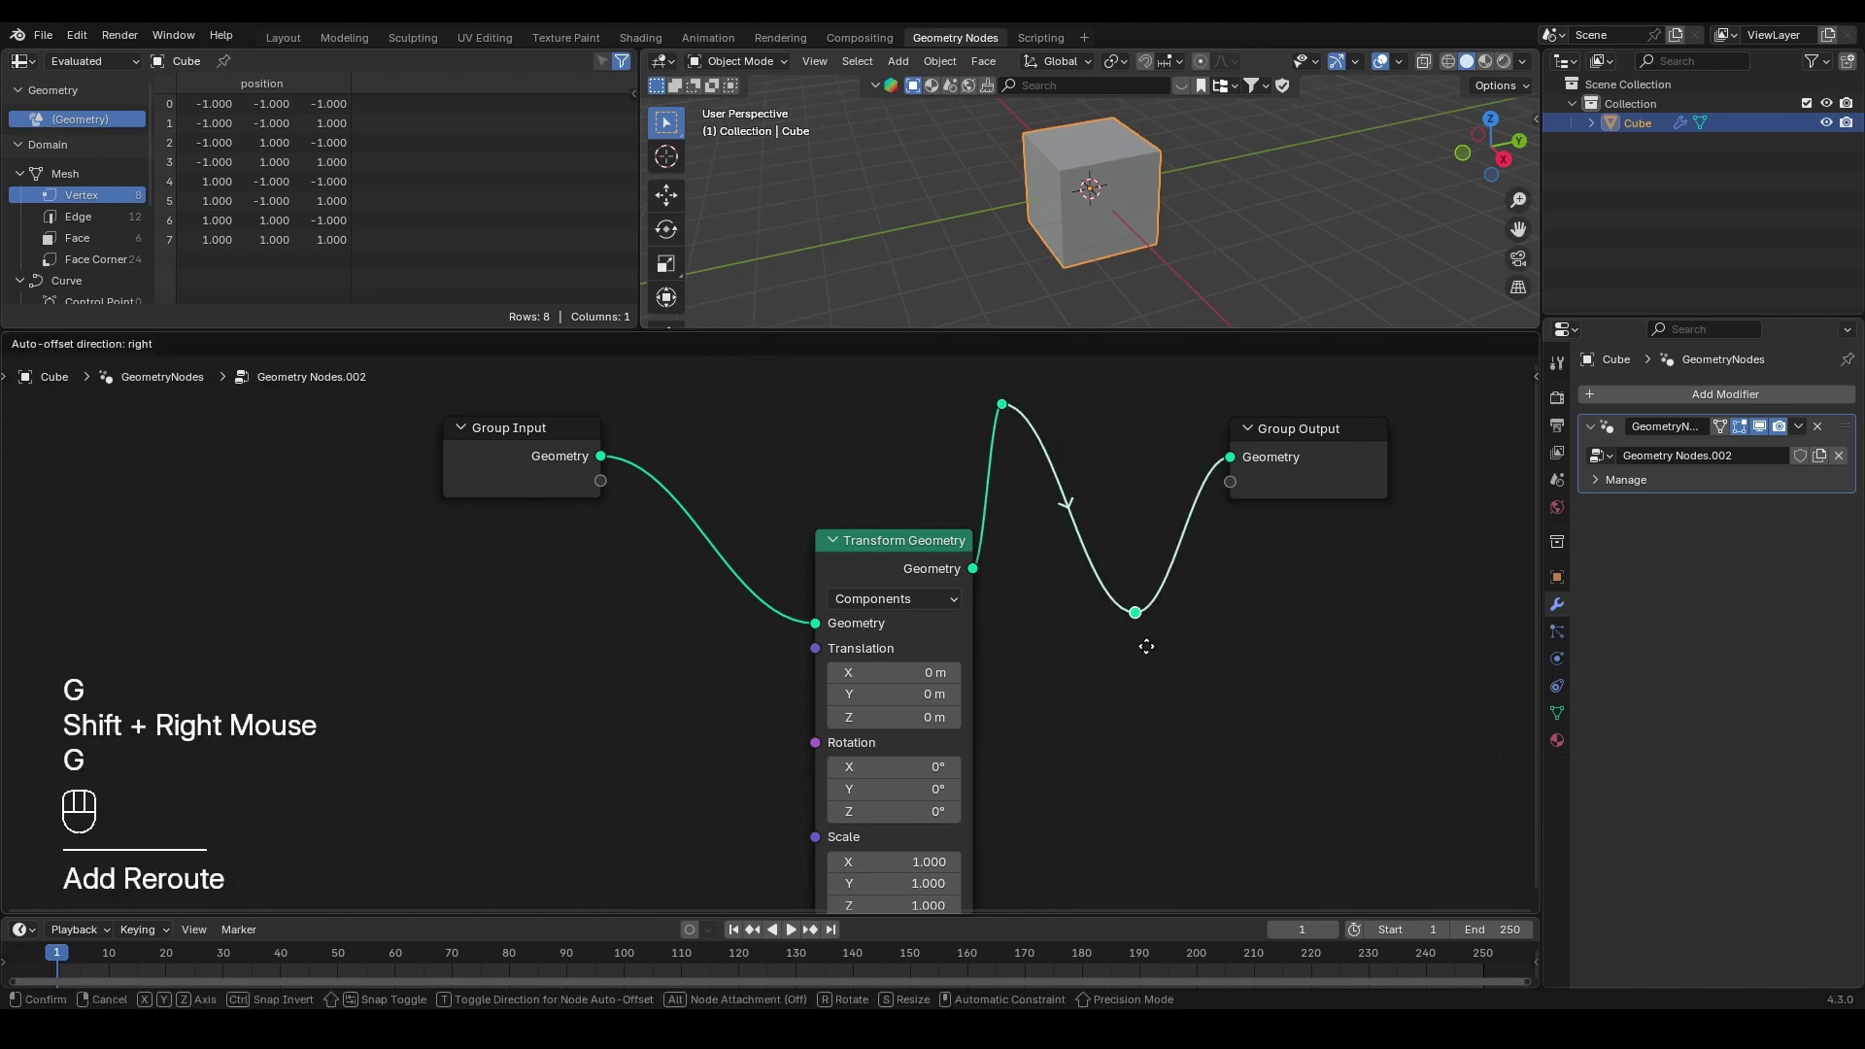
click(1194, 714)
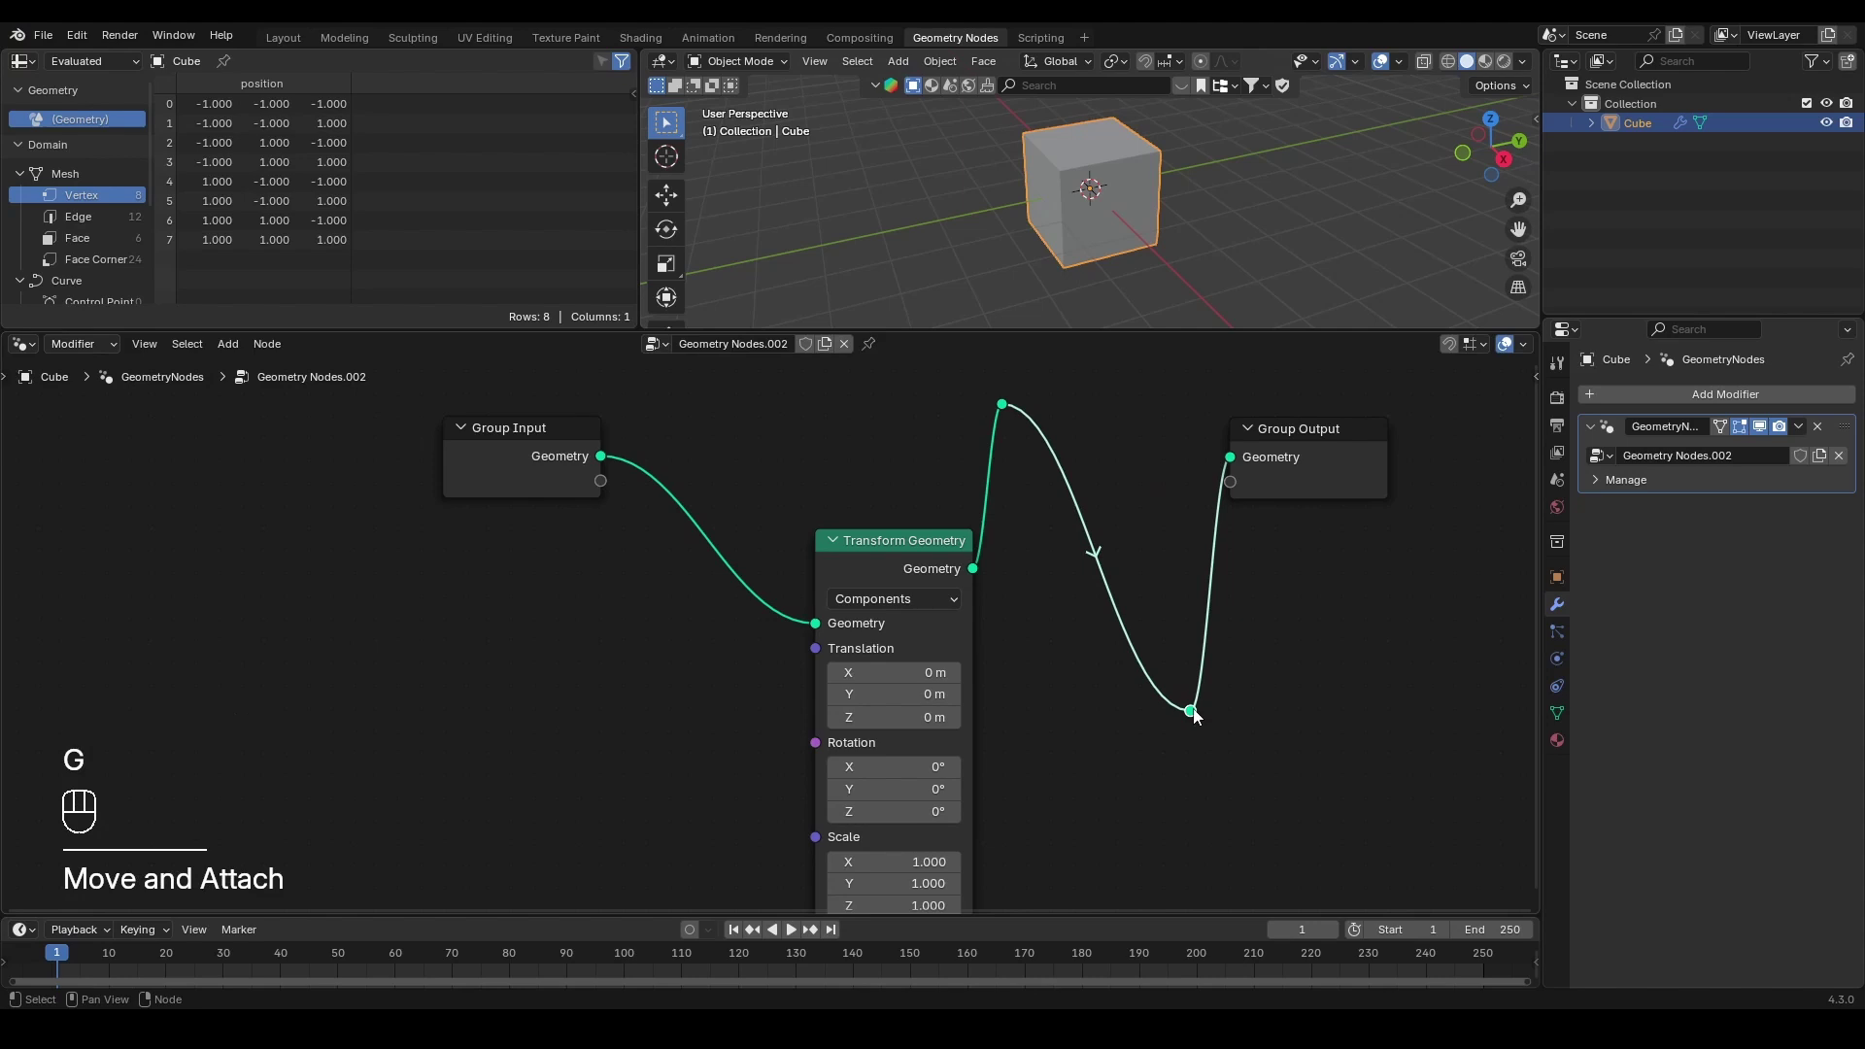
Step: Add a Position node in the empty area beyond Group Output
scroll(1192, 708, down, 3)
middle_drag(1199, 705, 406, 688)
key(shift+a)
text(pos)
key(Return)
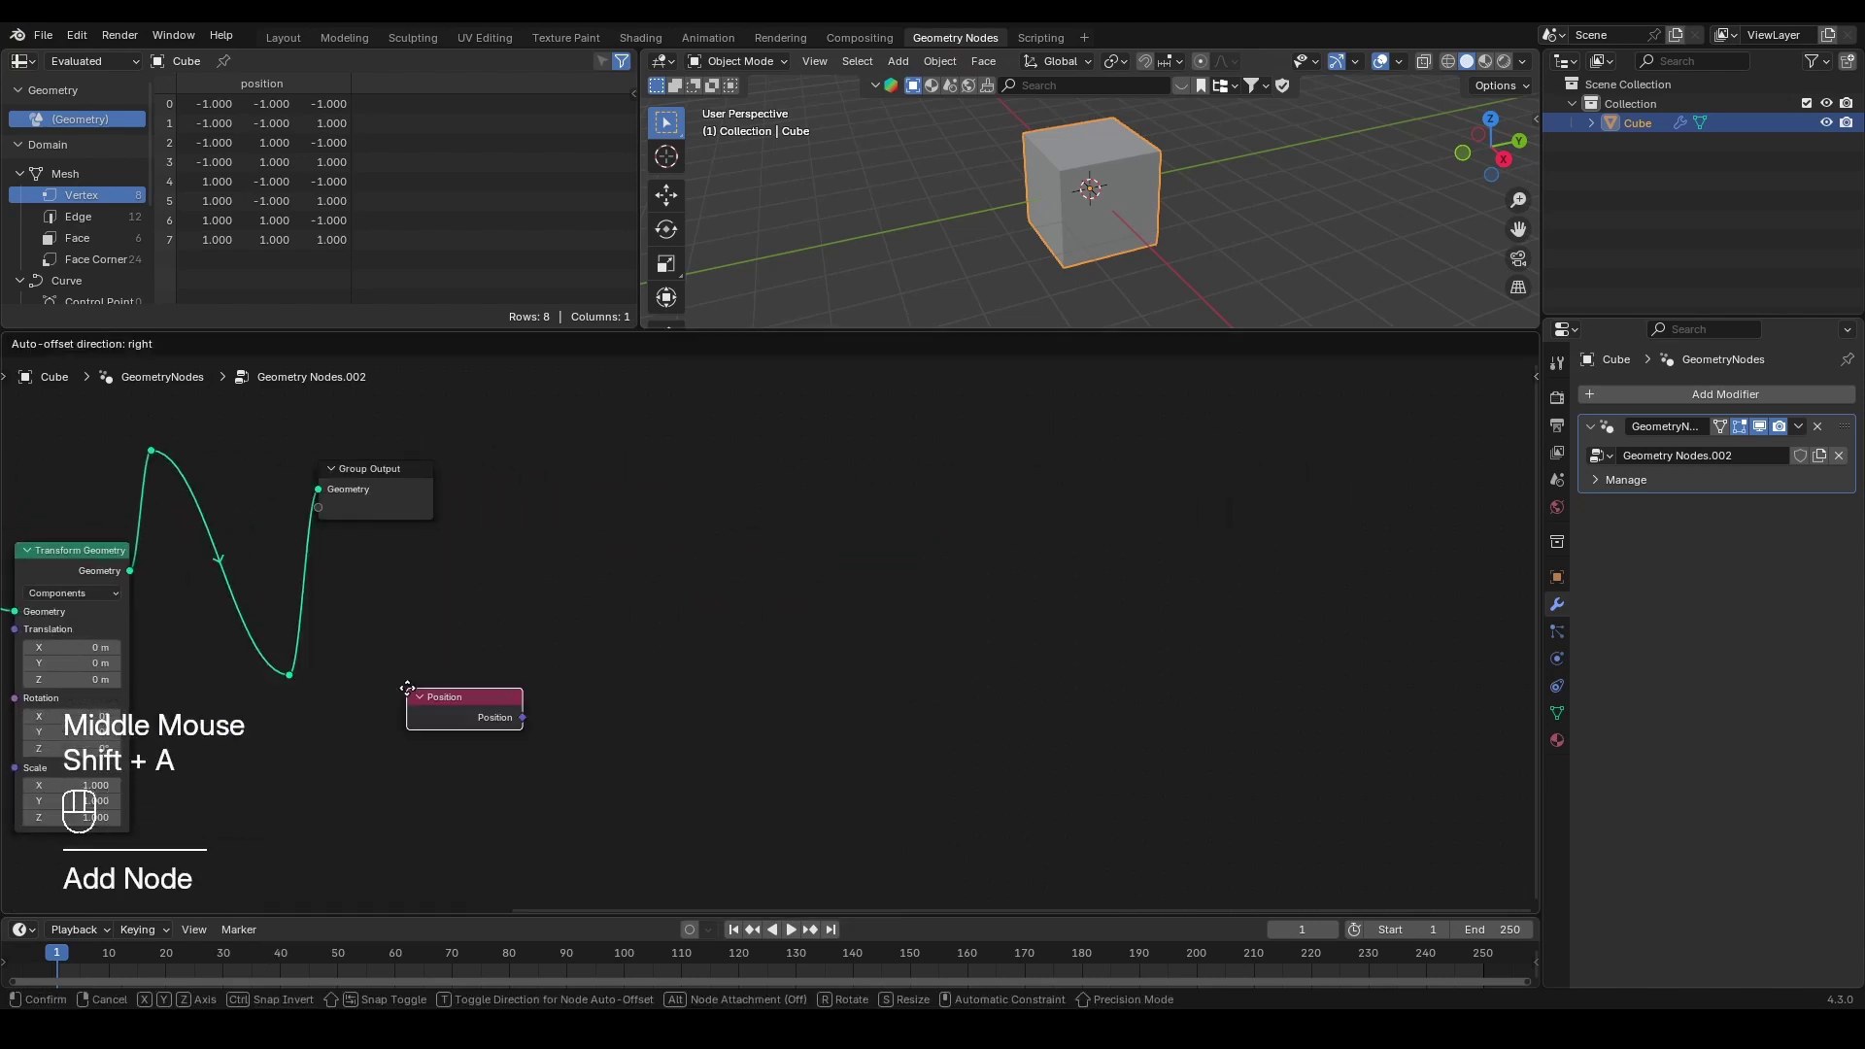
click(543, 621)
Step: Create three vector Add nodes fed by the Position output, stacking them vertically
text(add)
key(Return)
click(857, 463)
drag(657, 649, 832, 711)
text(add)
key(Return)
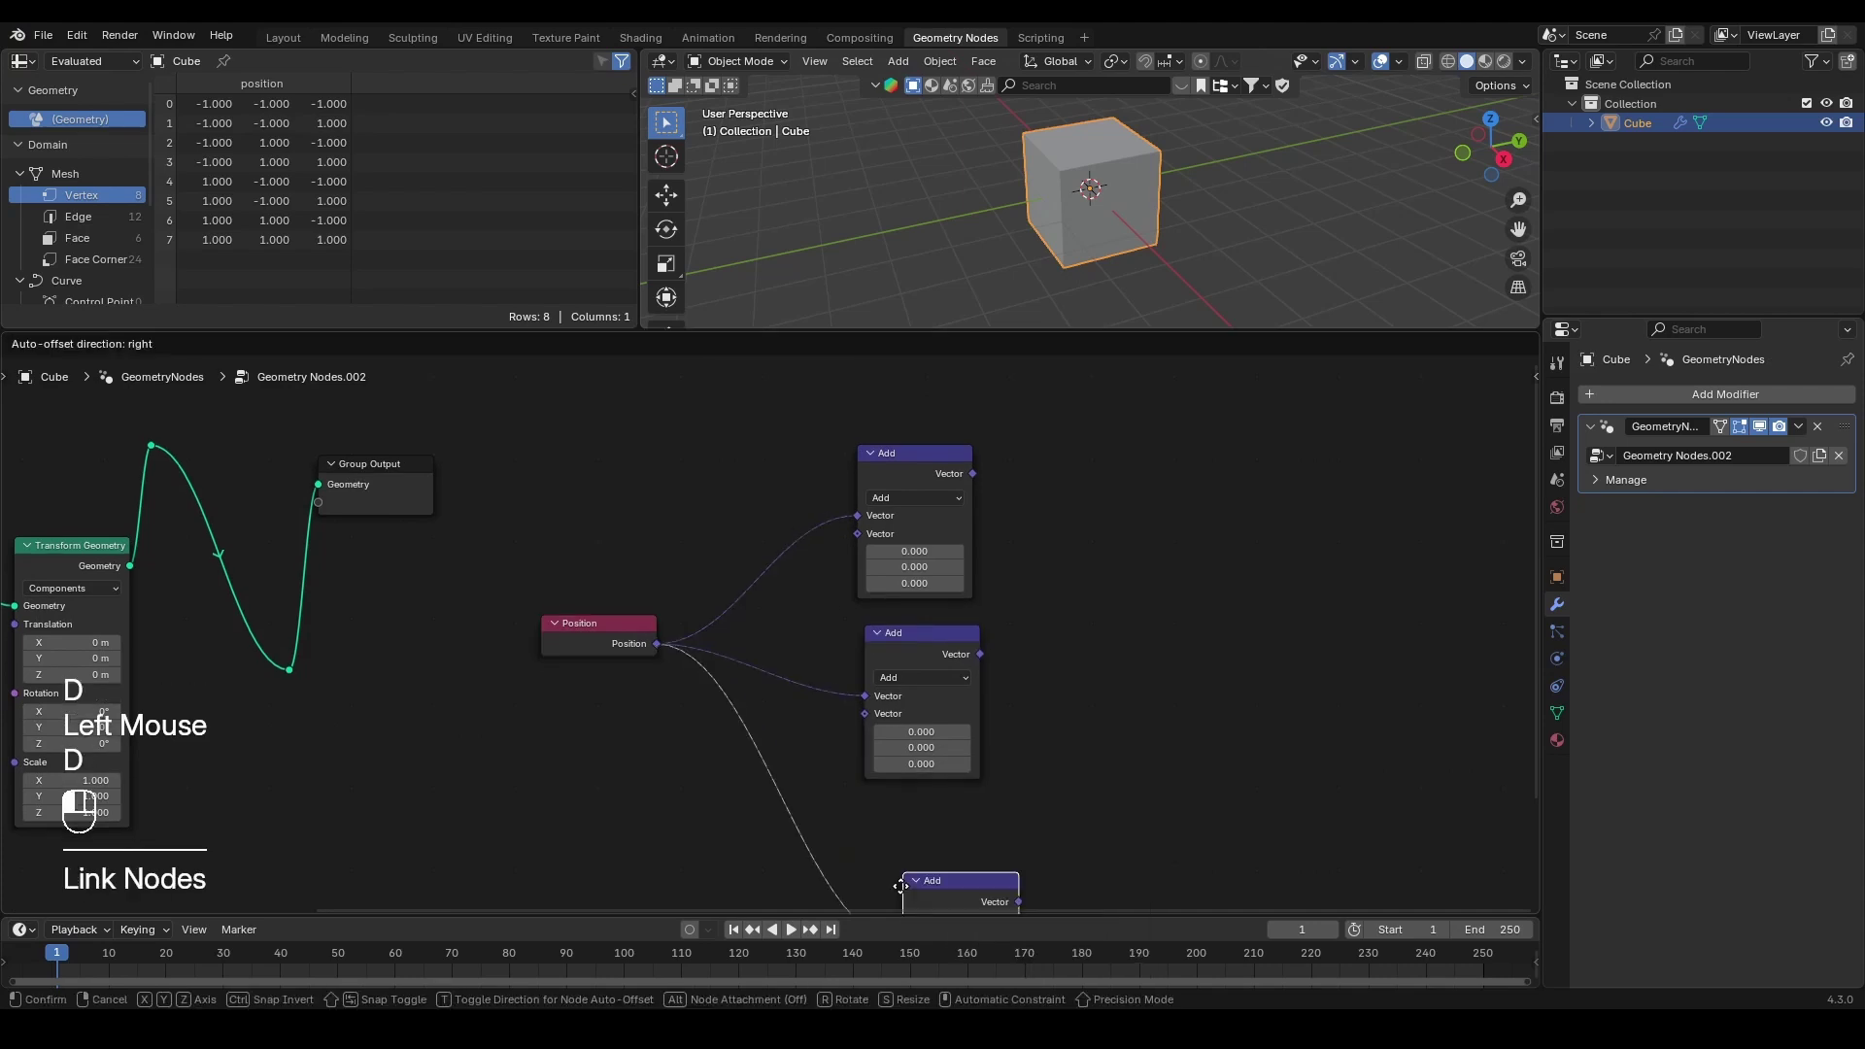
click(861, 816)
Step: Add a Normal node and align it directly beneath the Position node
middle_drag(829, 747, 946, 669)
key(shift+a)
text(nor)
key(Return)
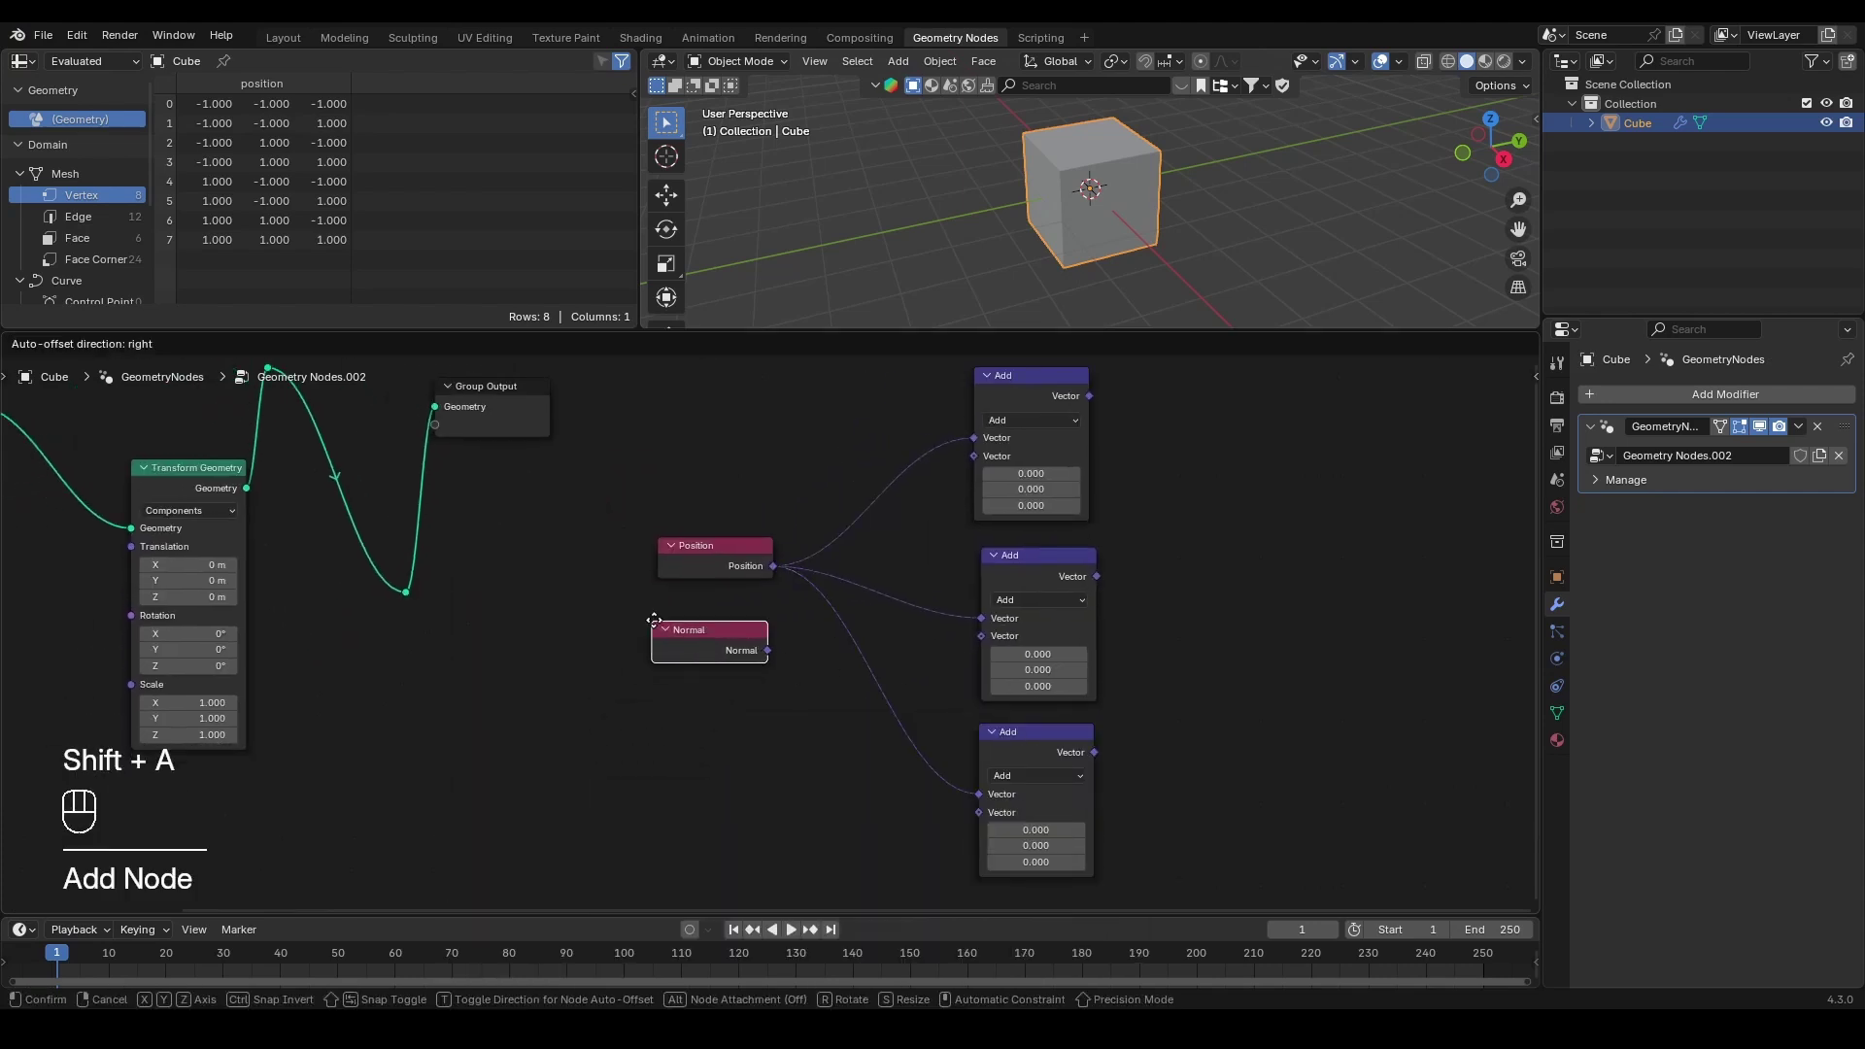
click(654, 621)
key(g)
click(791, 650)
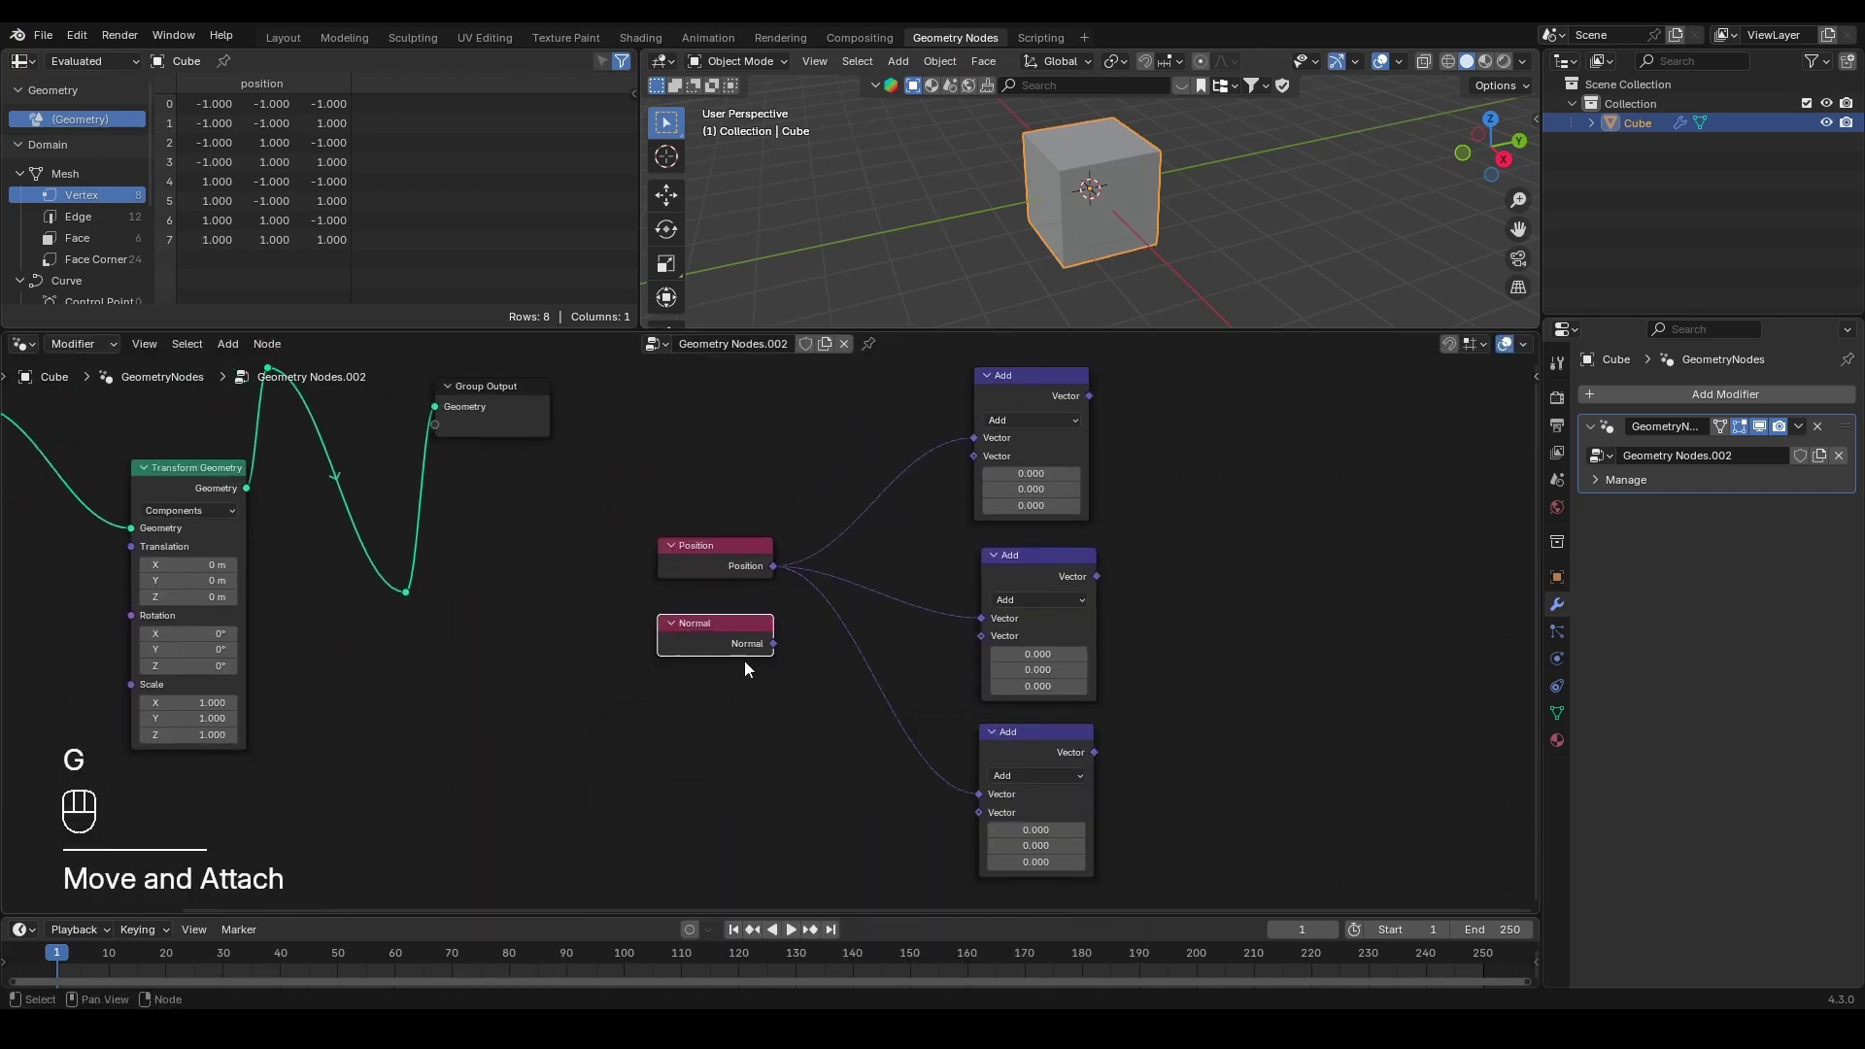
mouse_move(773, 643)
mouse_down()
mouse_move(899, 496)
mouse_move(890, 614)
mouse_move(767, 639)
mouse_up()
click(767, 639)
key(ctrl+z)
key(ctrl+z)
key(ctrl+z)
key(ctrl+z)
key(ctrl+z)
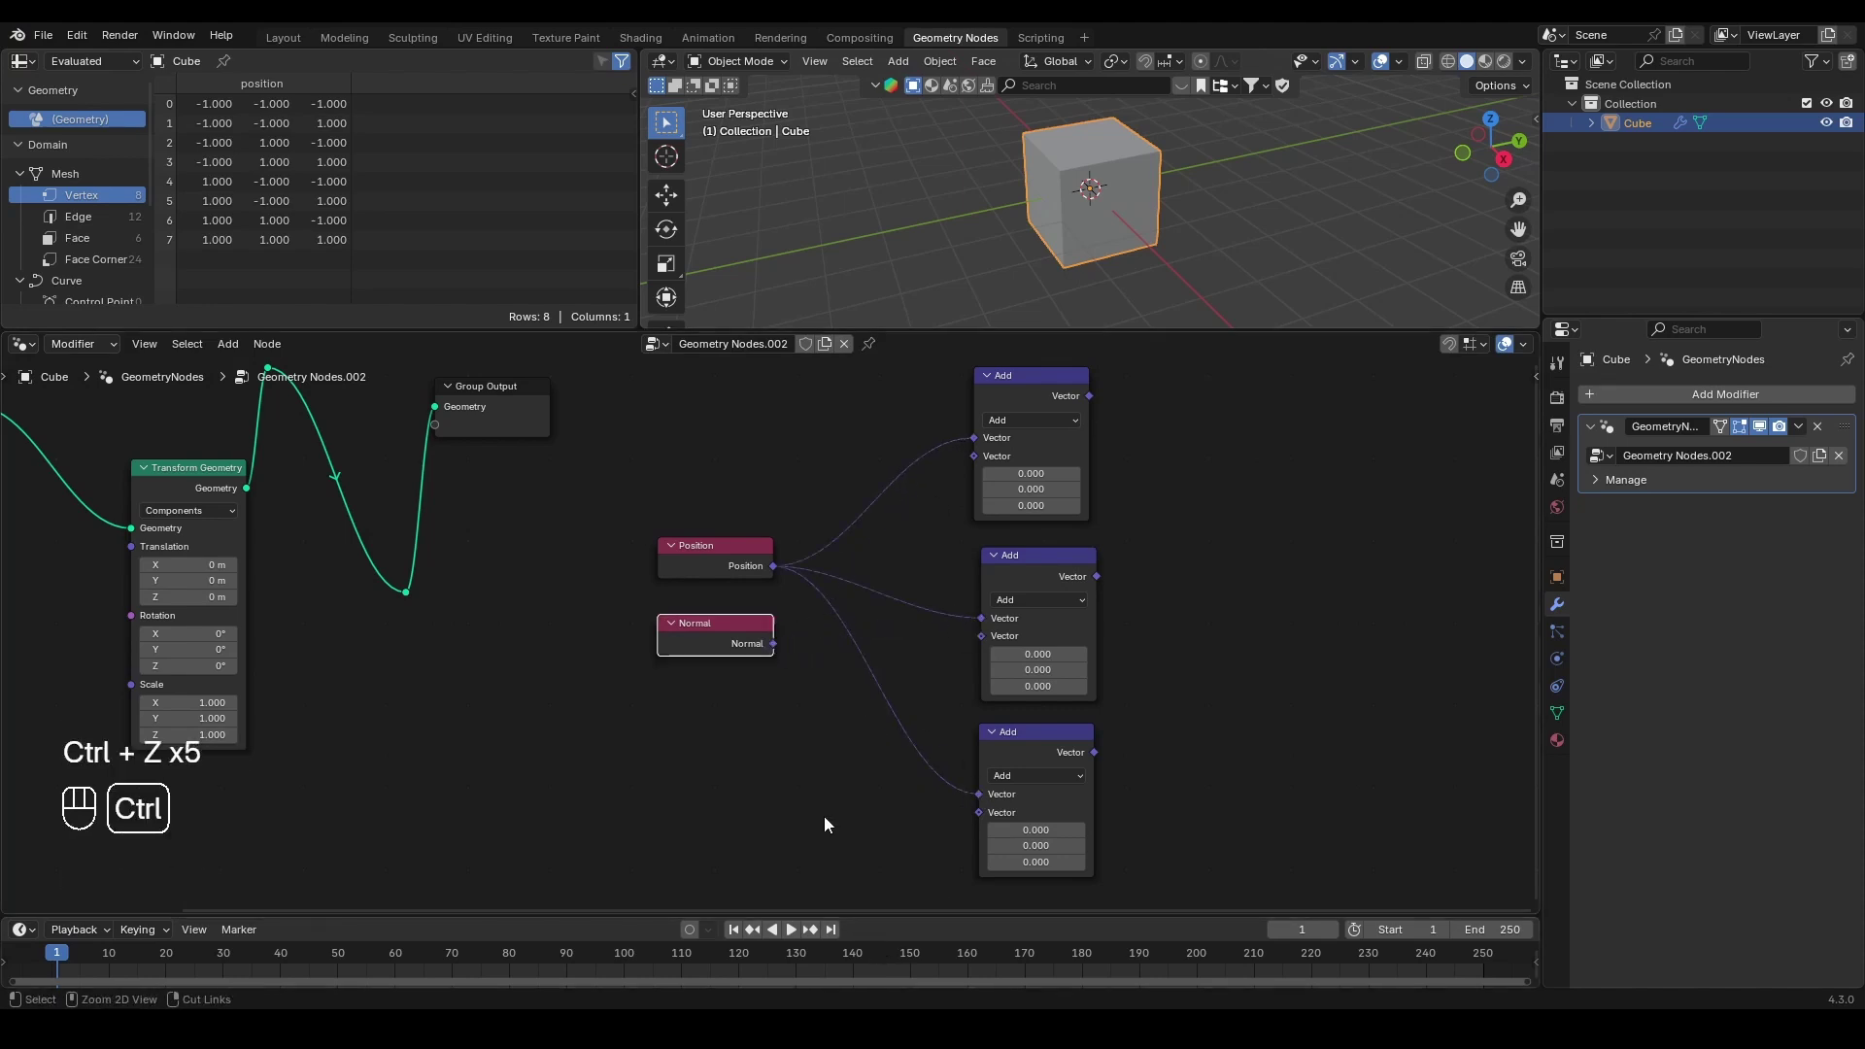
Step: Gather Position's three links in one reroute point, and move the Position and Normal nodes away from it
mouse_move(808, 538)
shift+right_down()
mouse_move(791, 688)
mouse_move(798, 672)
shift+right_up()
click(760, 532)
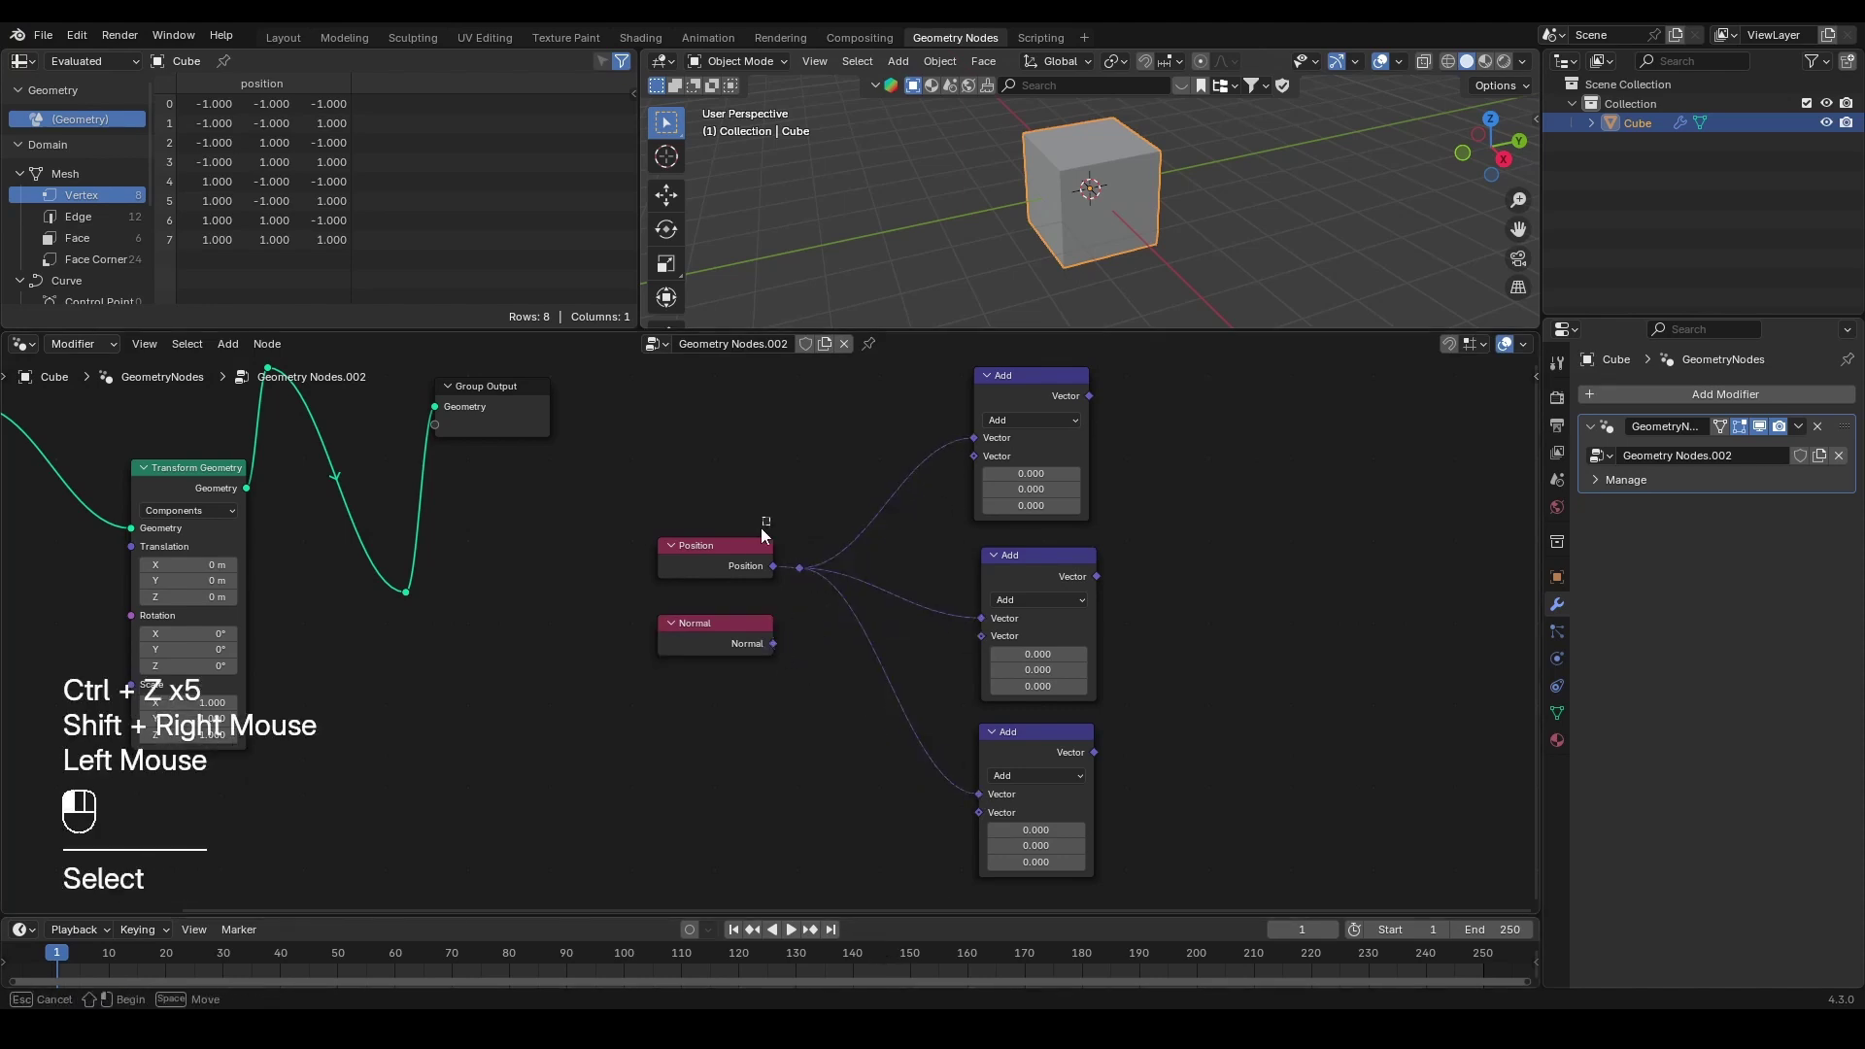
drag(760, 532, 687, 666)
key(g)
click(739, 646)
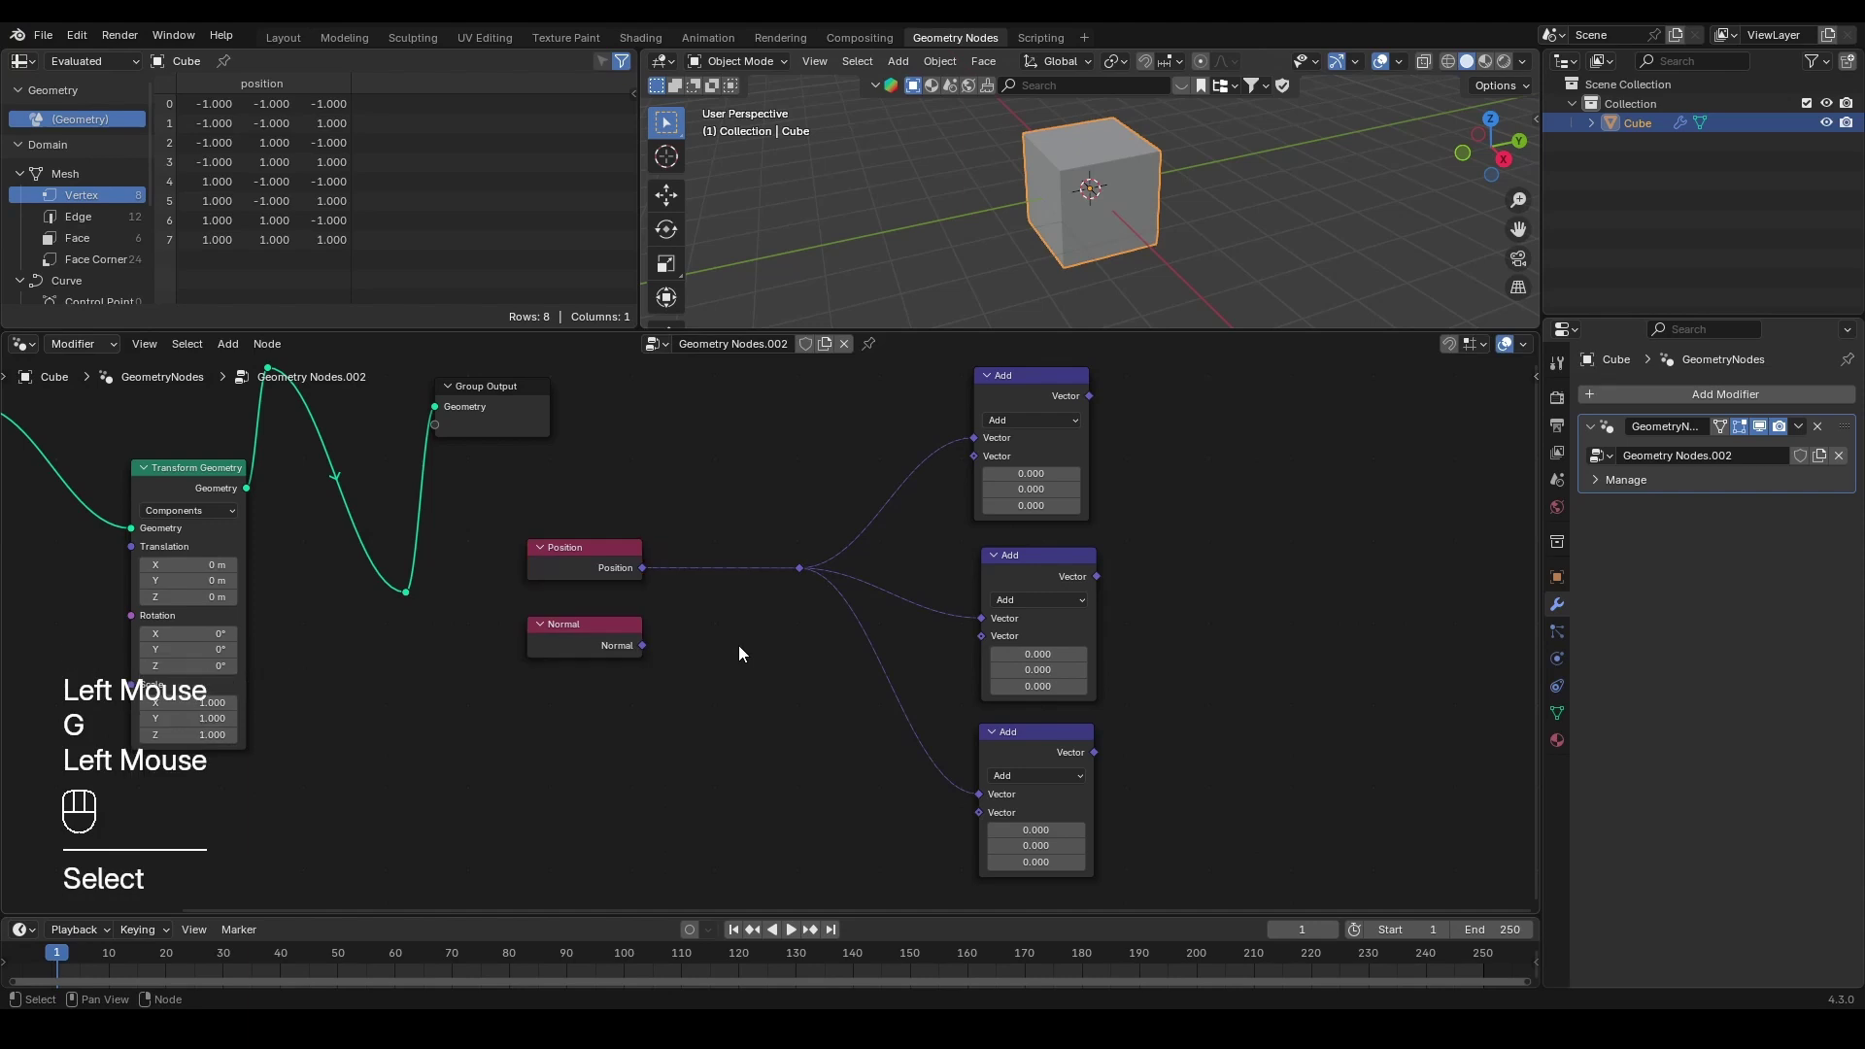
Step: Cut Position's link to the reroute and connect the Normal output to it instead
scroll(740, 642, up, 1)
mouse_move(719, 513)
ctrl+right_down()
mouse_move(712, 672)
mouse_move(674, 660)
ctrl+right_up()
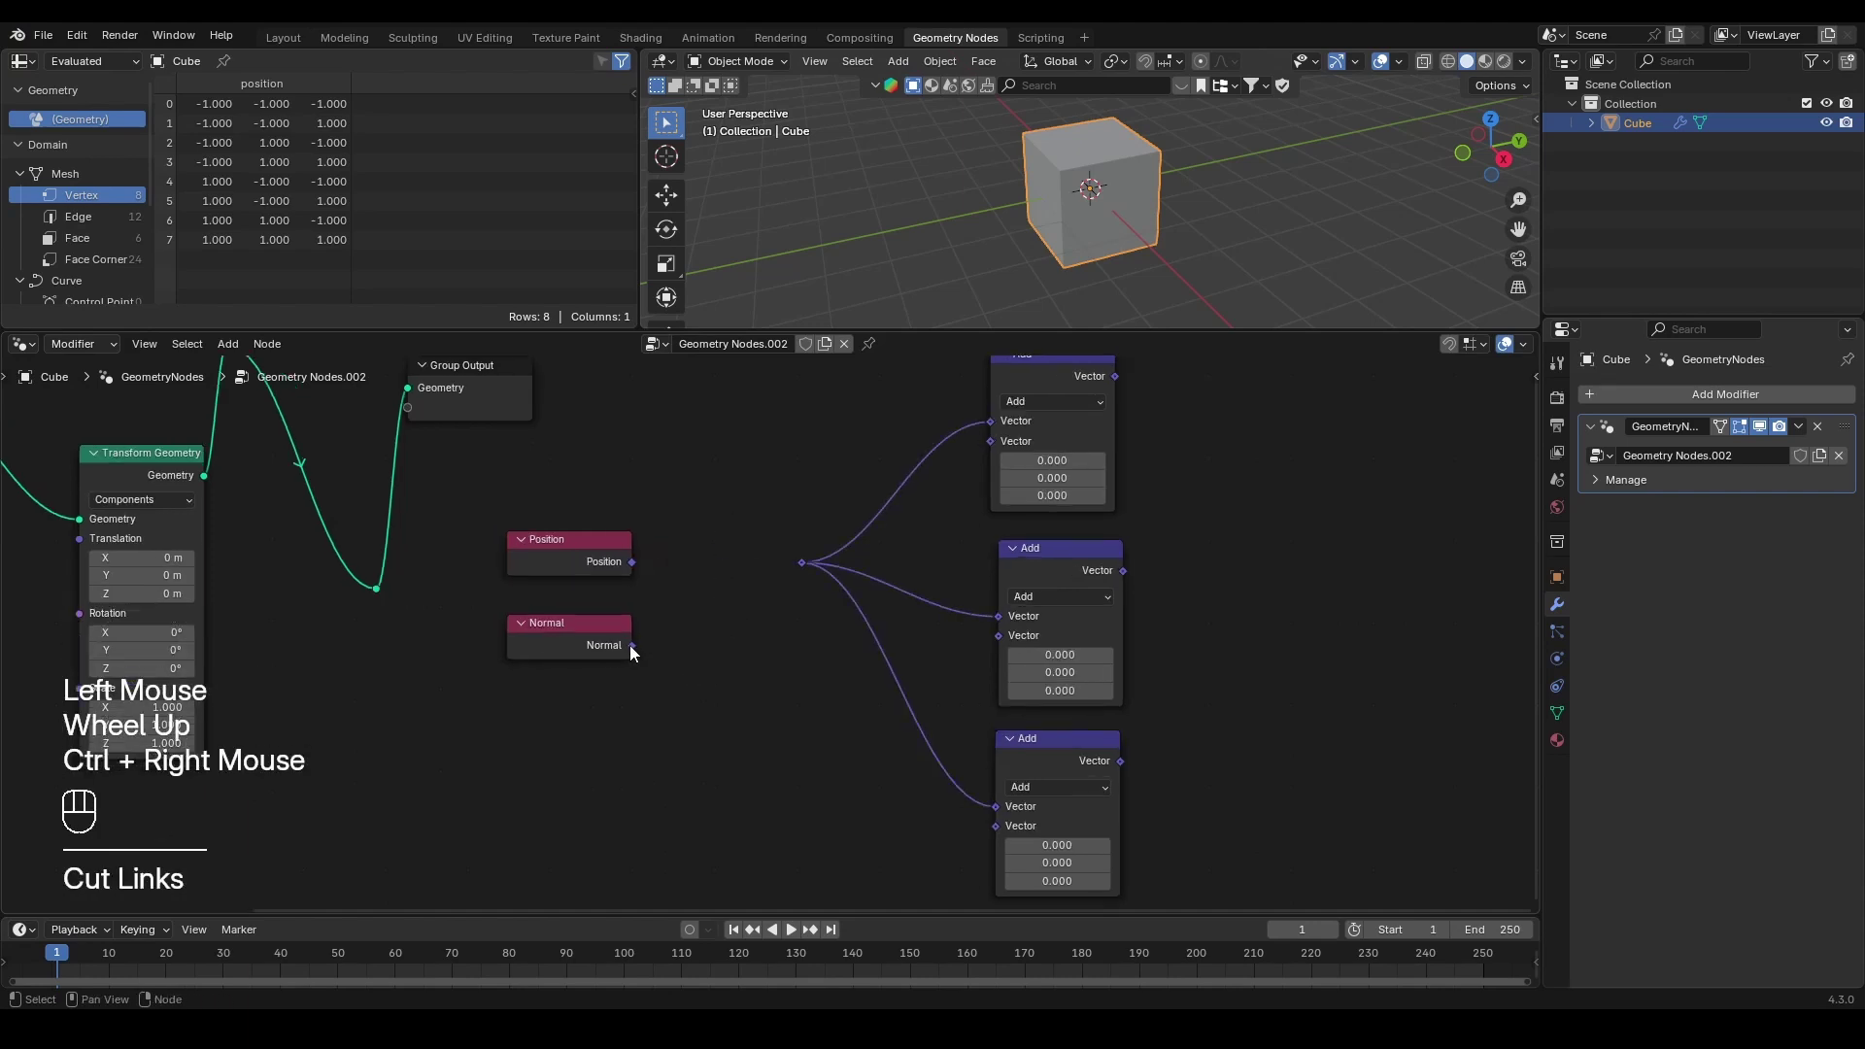
drag(632, 645, 813, 561)
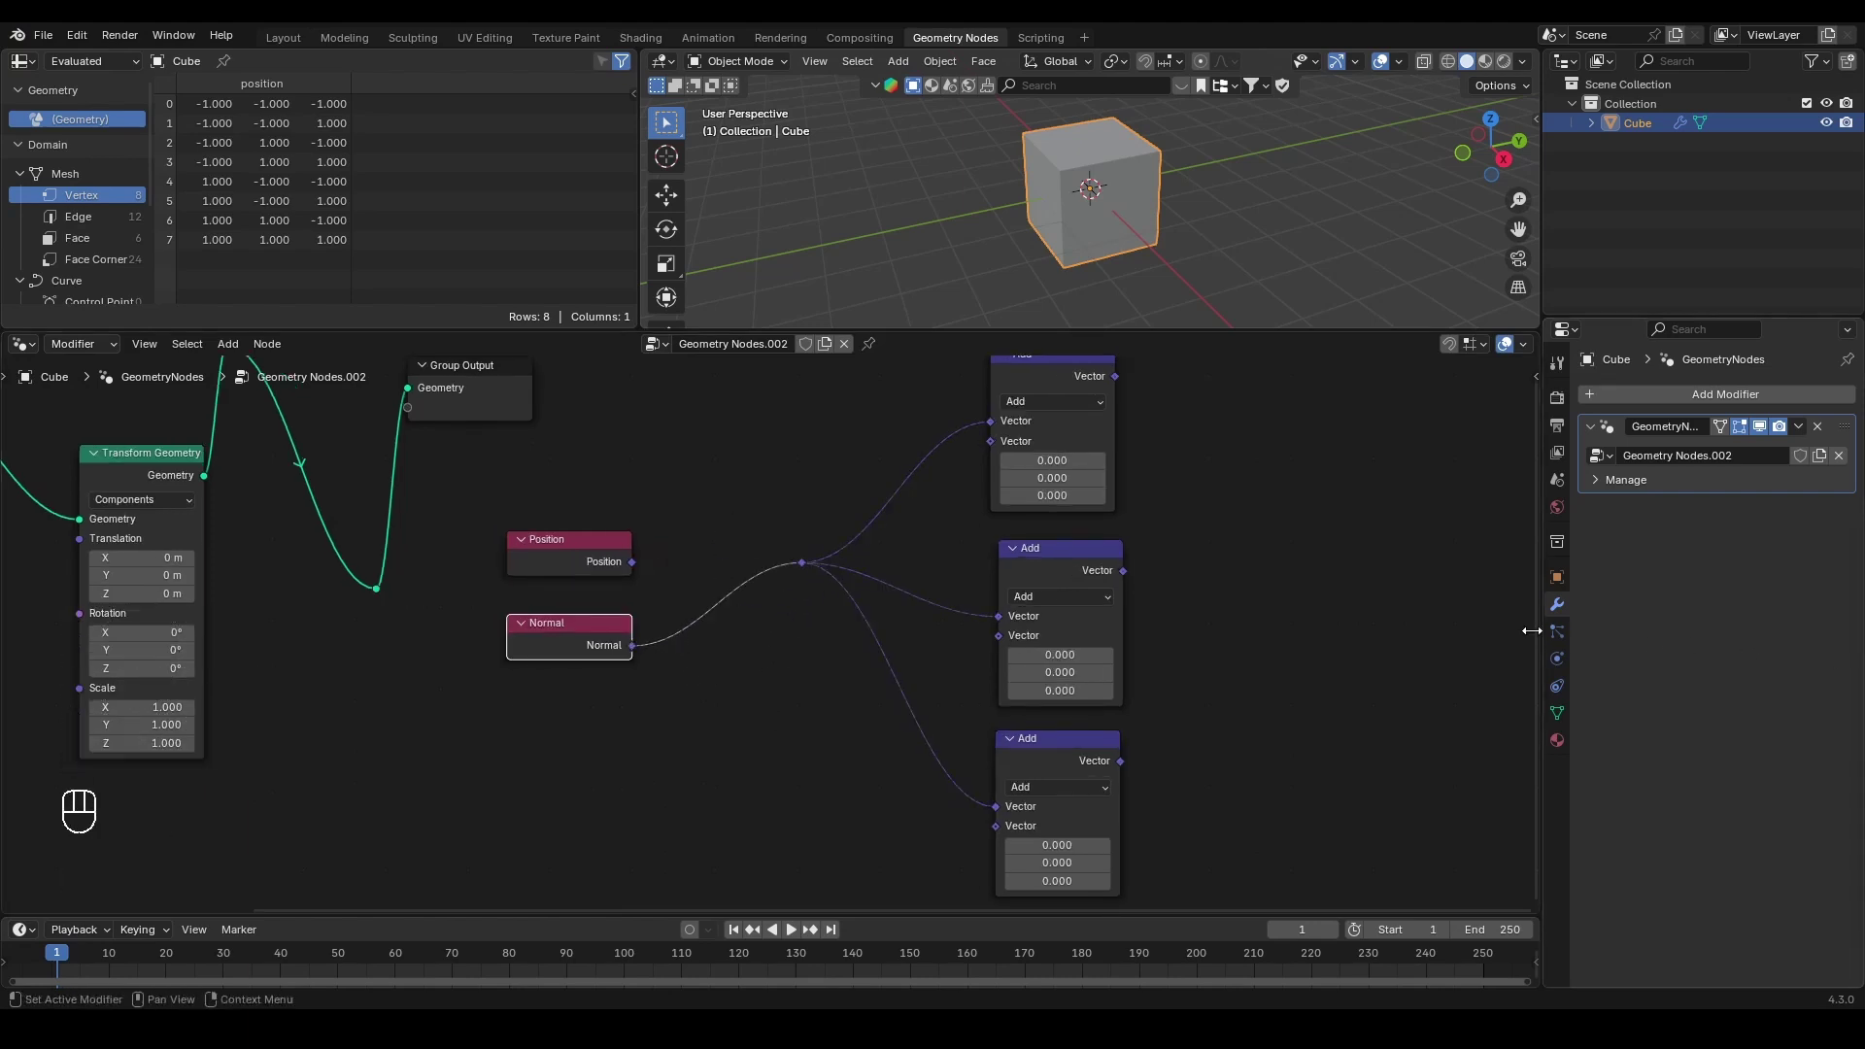
Step: Inspect the geometry data carried by the Transform Geometry node's output socket
middle_drag(359, 704, 931, 743)
scroll(883, 600, up, 2)
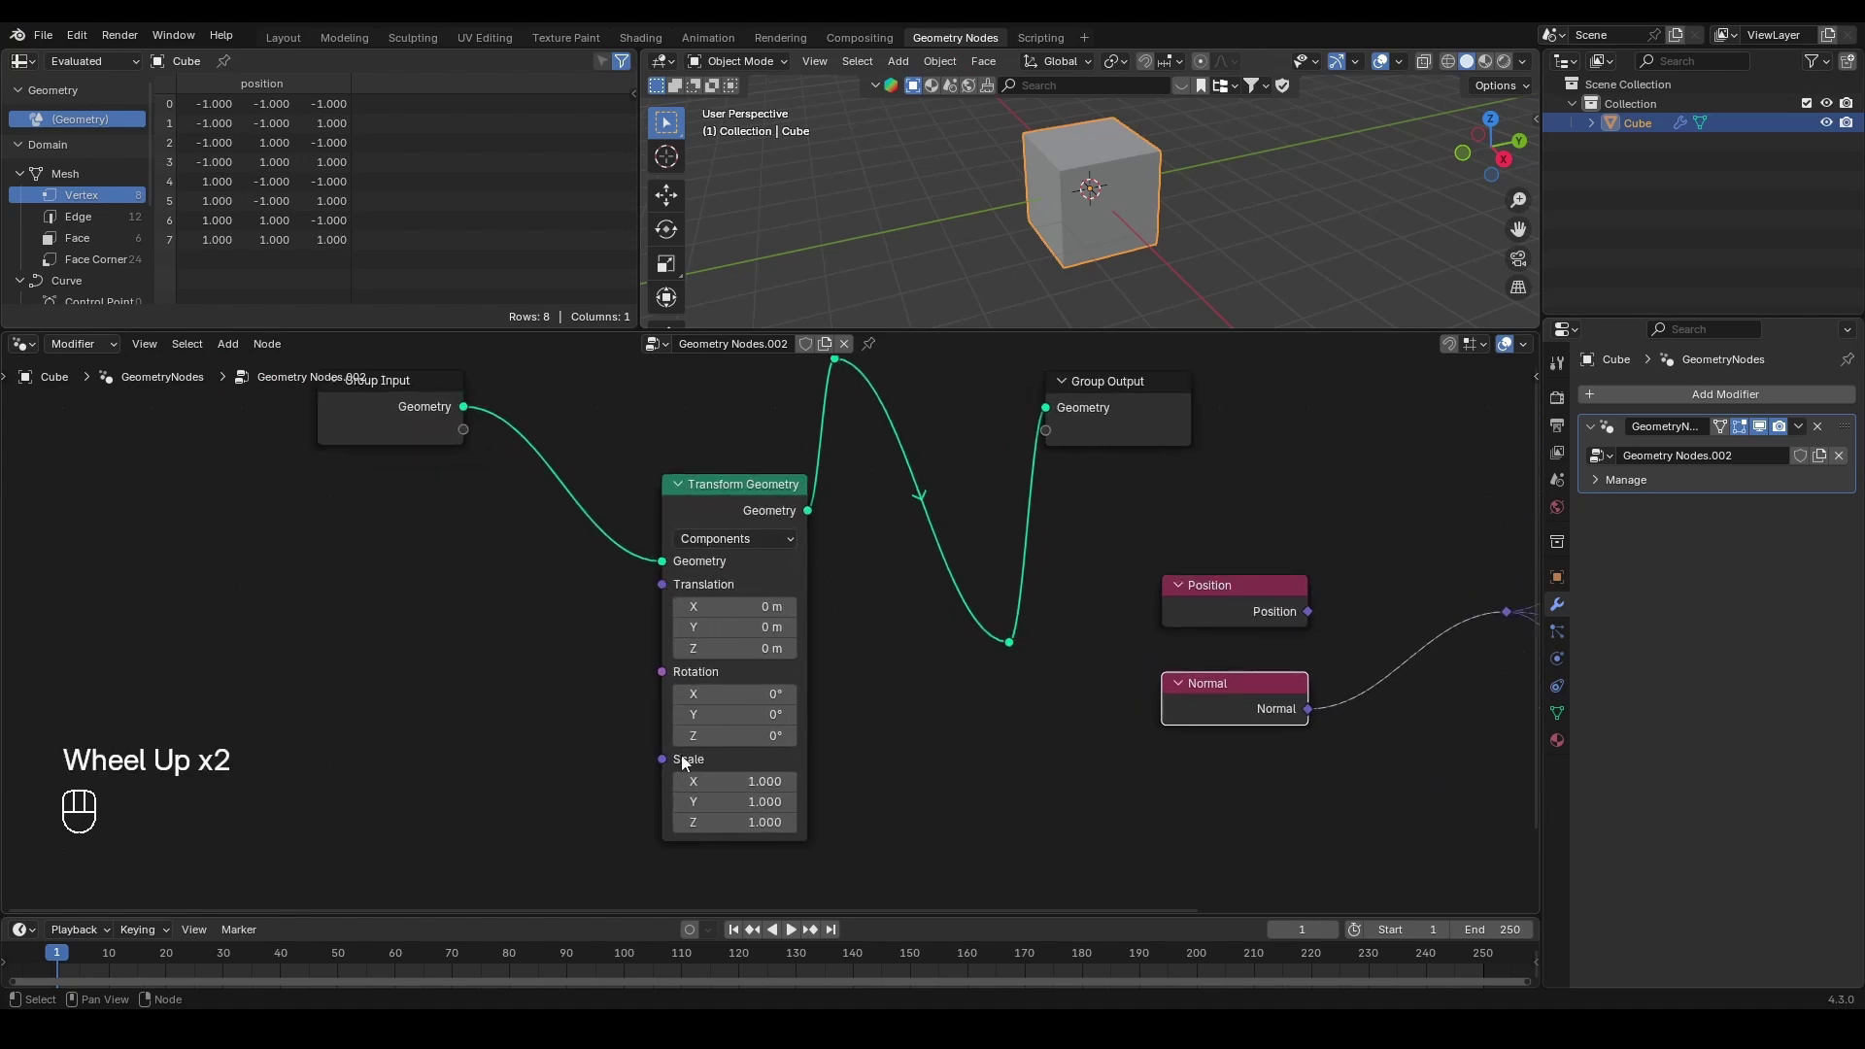
click(813, 515)
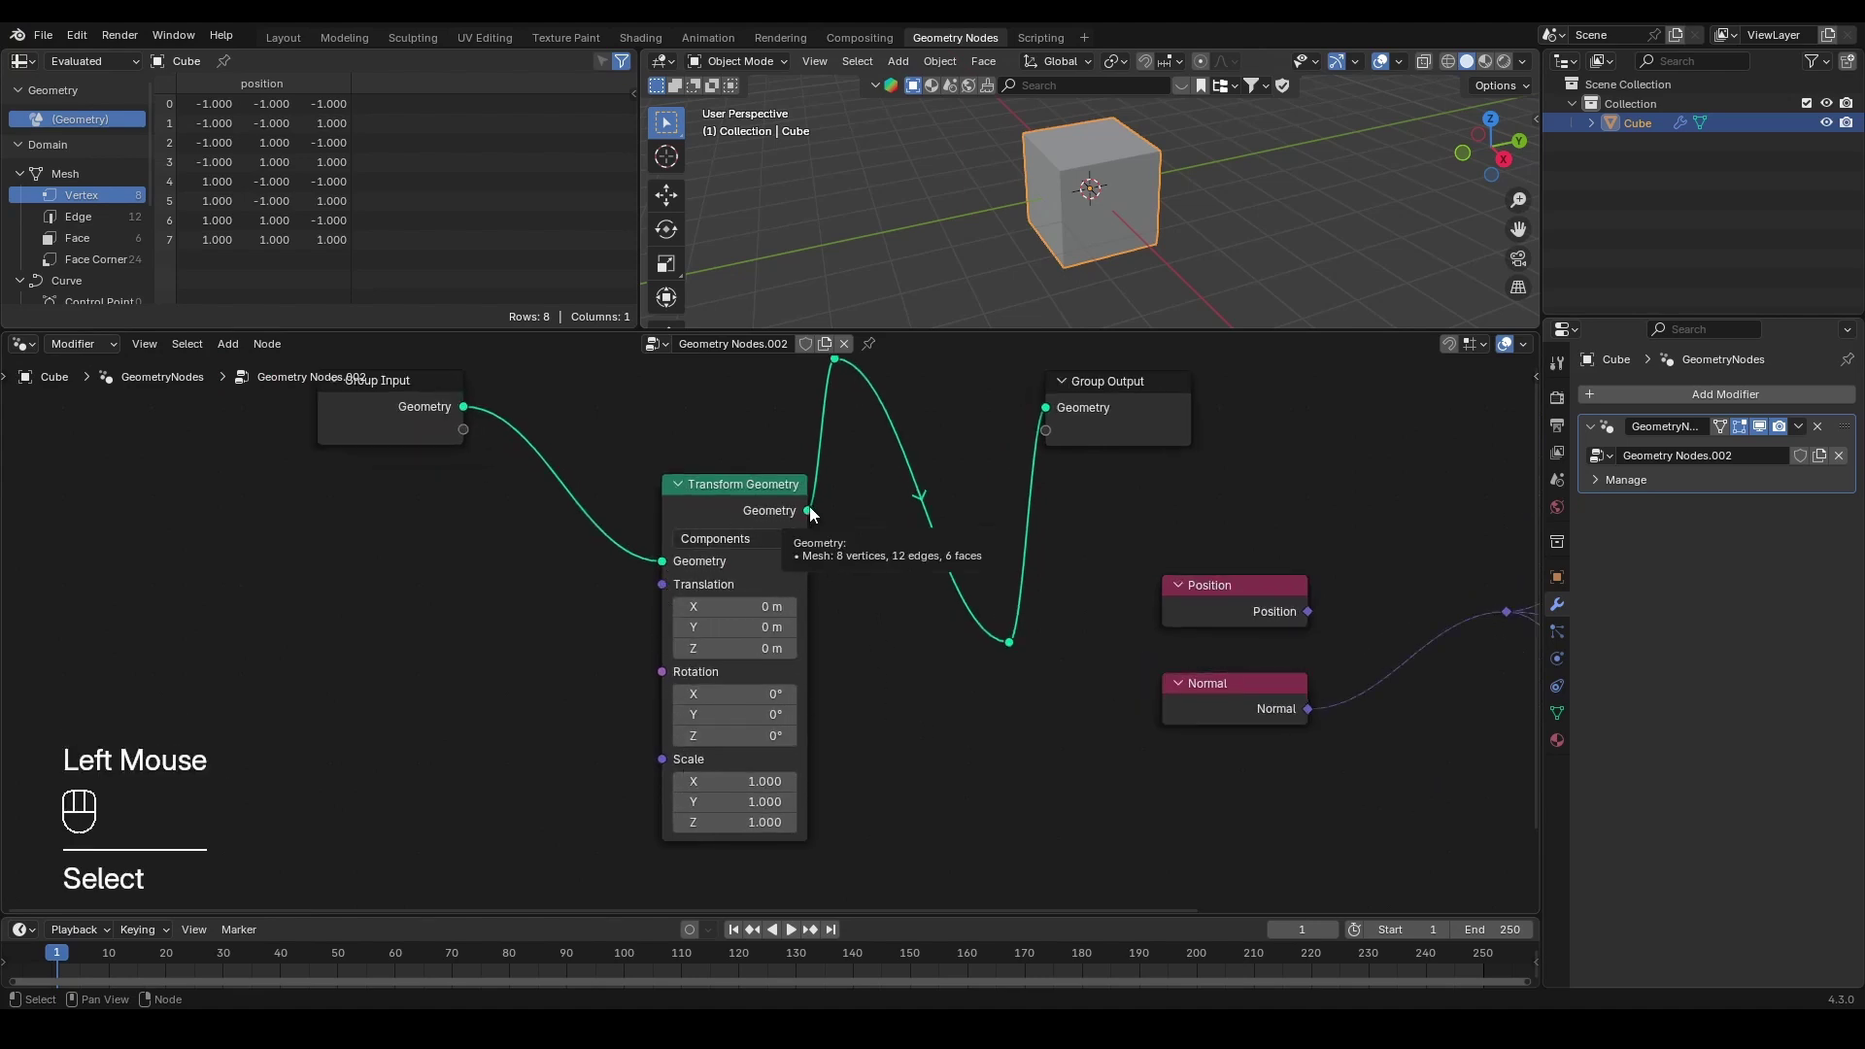
click(873, 612)
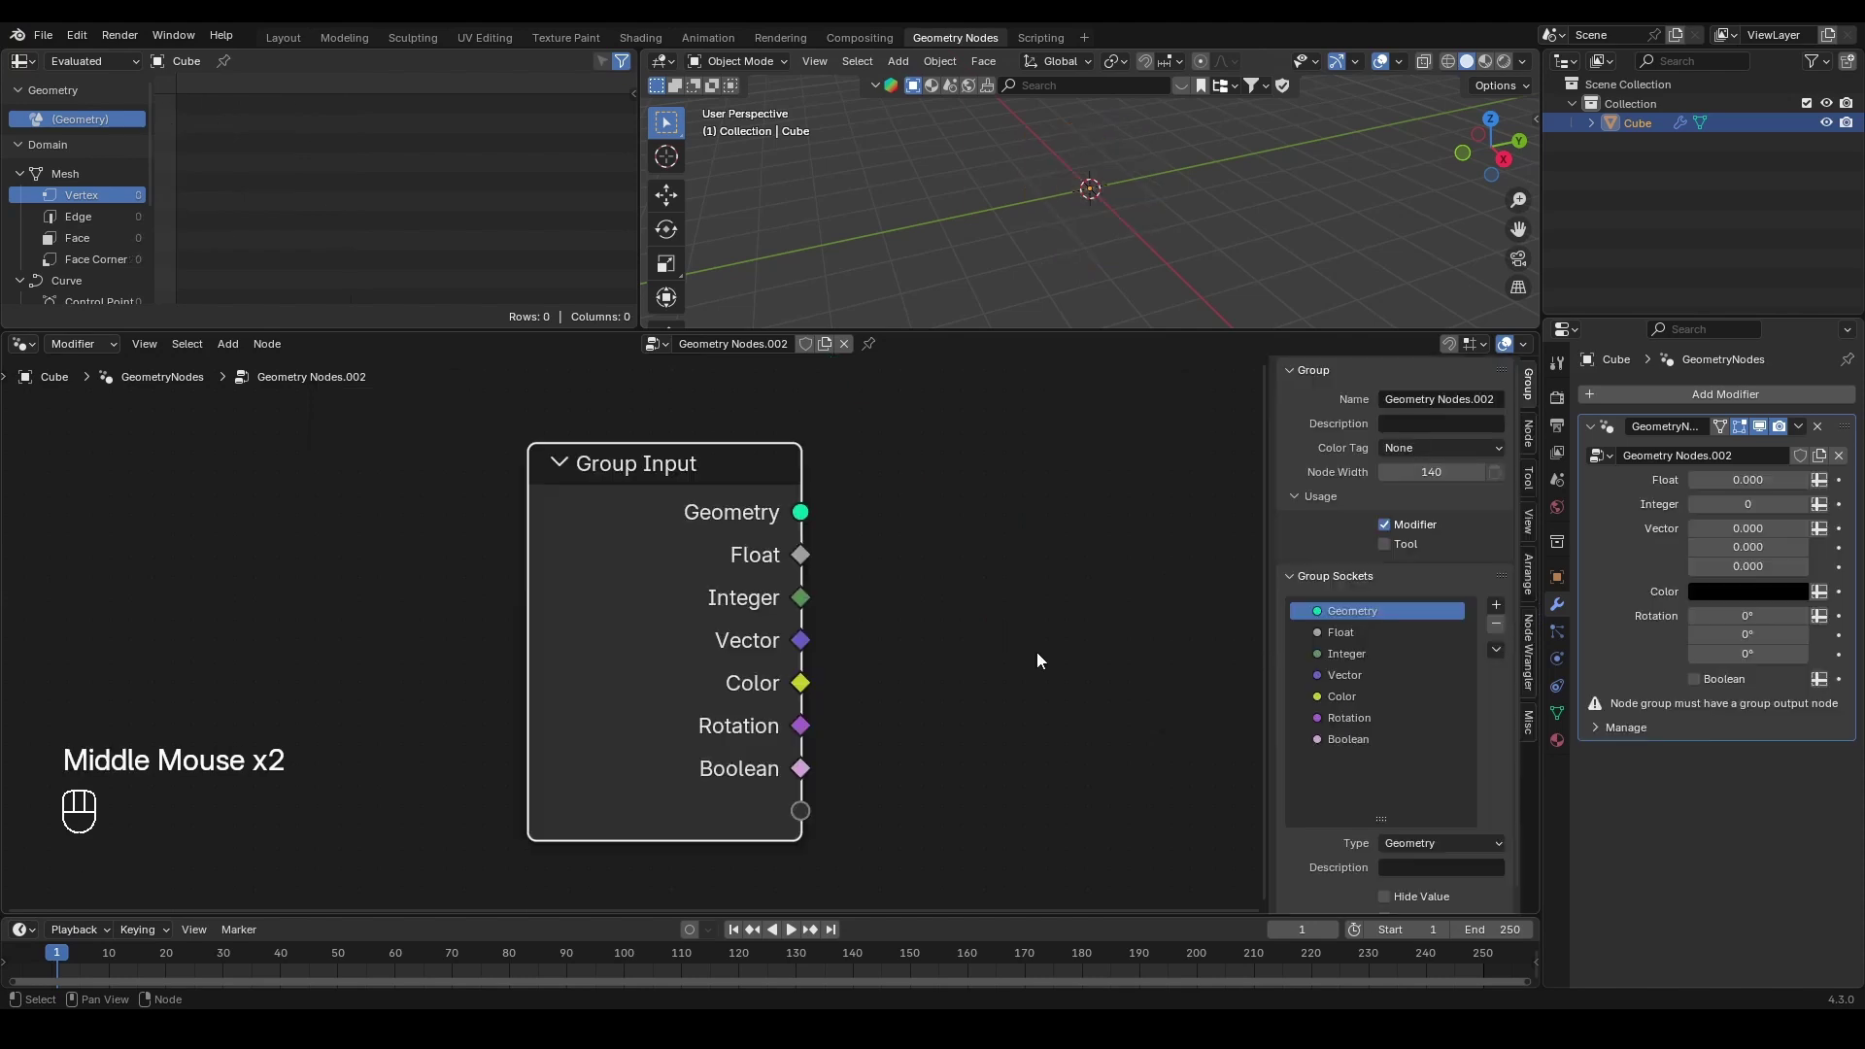
Step: Examine the Group Input node's socket types, including Geometry, Float, Vector, Color and Rotation
click(1386, 612)
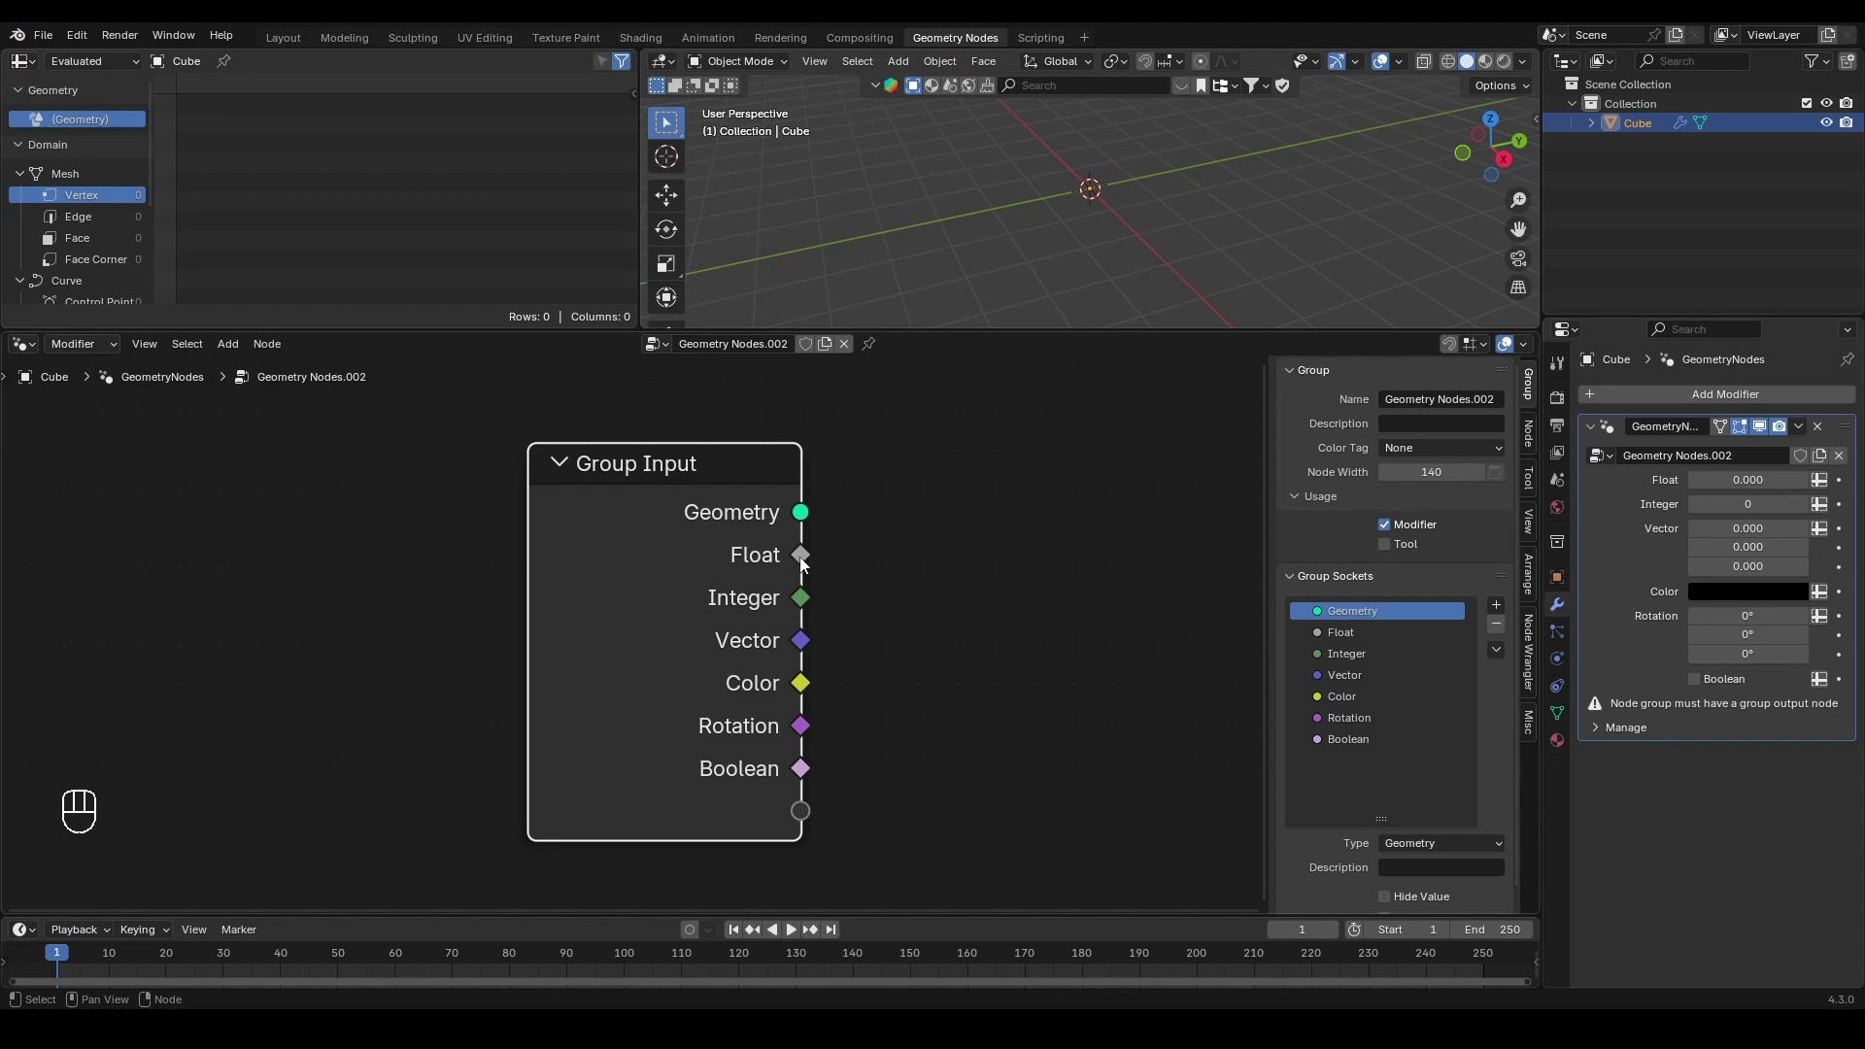
mouse_move(803, 561)
drag(800, 641, 1001, 657)
drag(801, 683, 962, 683)
drag(800, 726, 918, 706)
drag(834, 624, 621, 748)
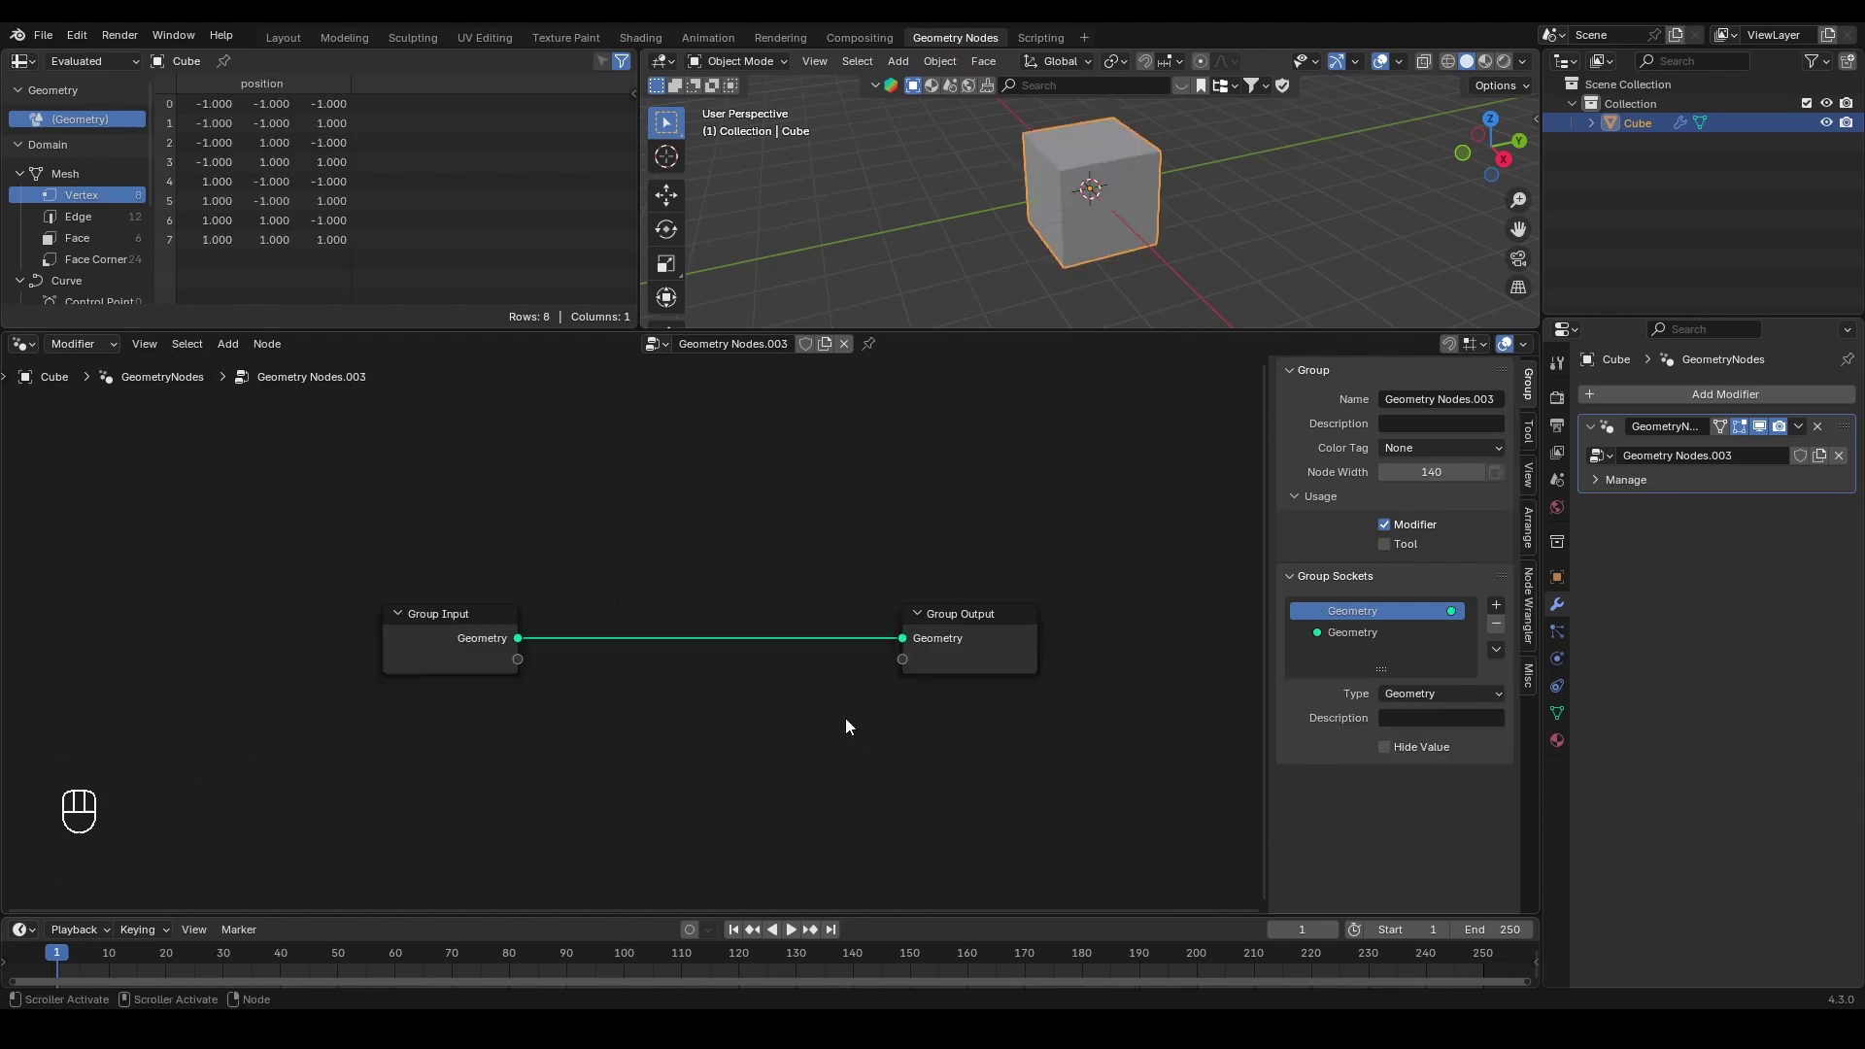
Step: Add Vector, Color and Rotation input nodes side by side above the Group Input node
key(shift+a)
click(297, 432)
key(shift+a)
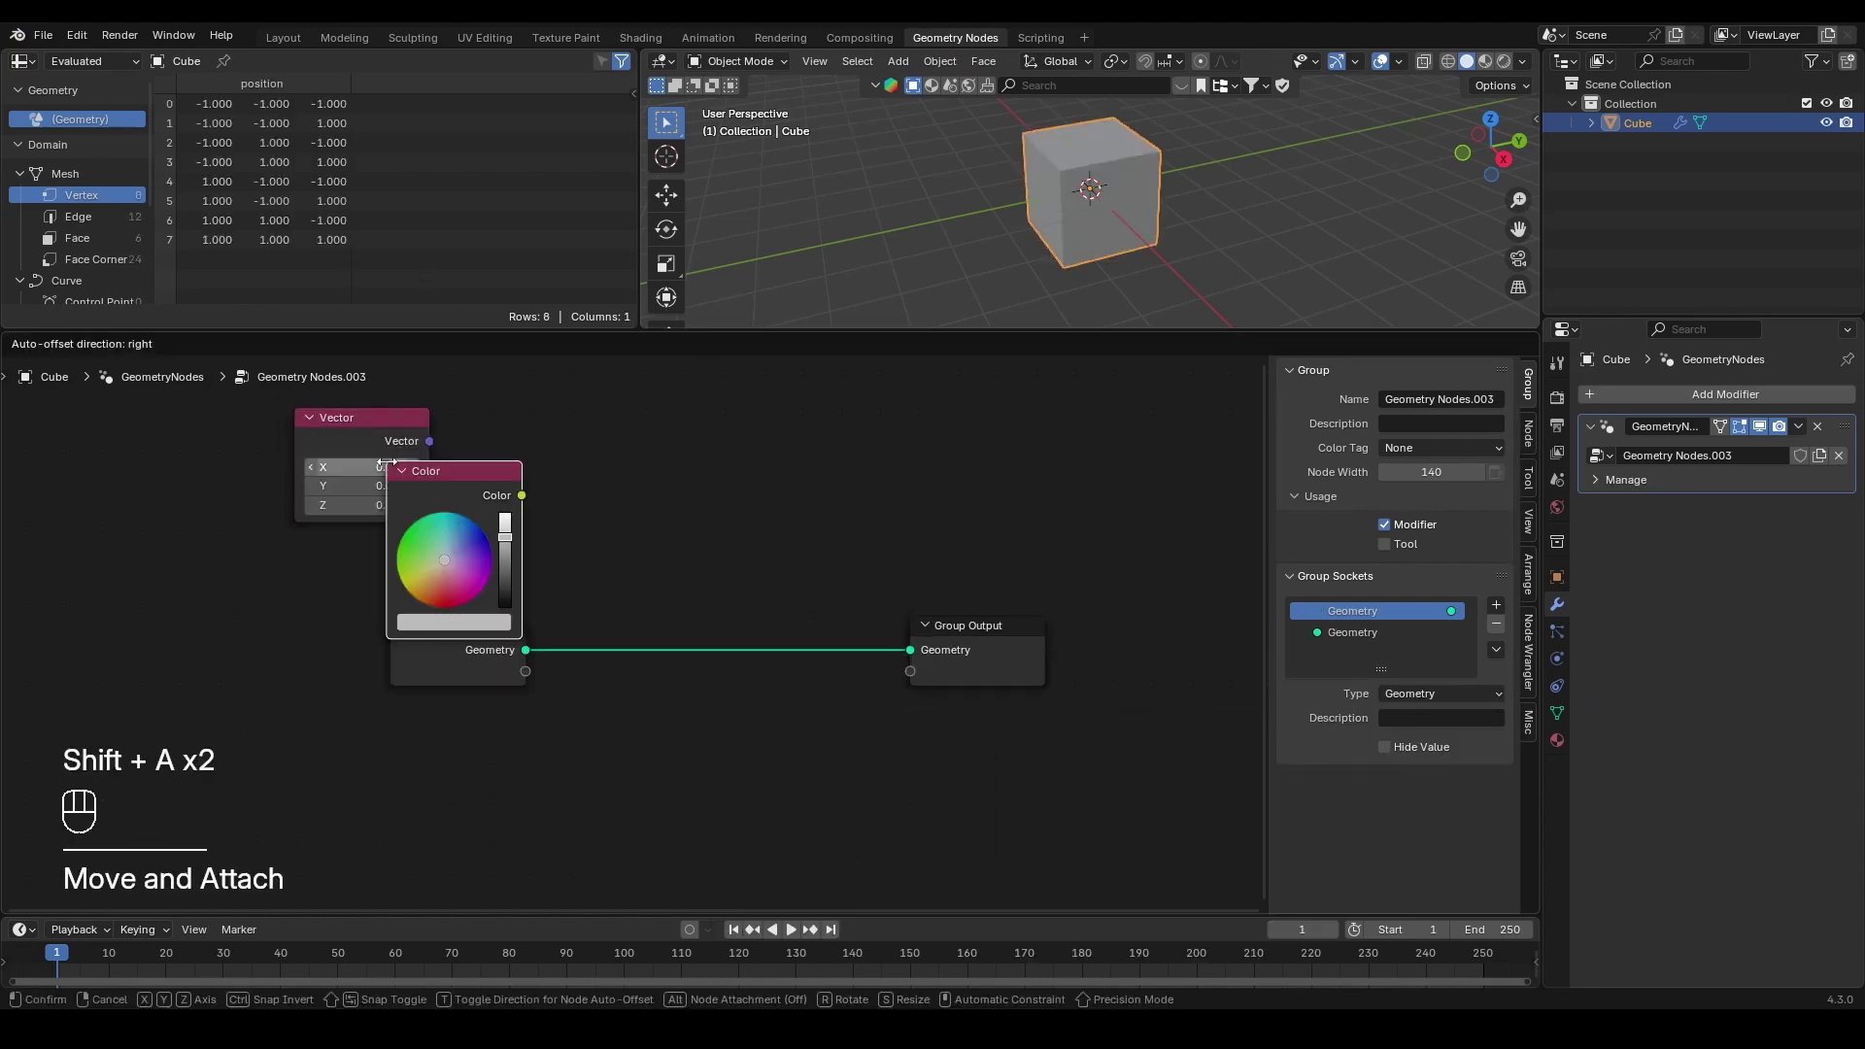
click(474, 425)
key(shift+a)
click(662, 426)
Step: Insert a Transform Geometry node on the link between Group Input and Group Output
key(shift+a)
scroll(1059, 201, down, 2)
drag(1081, 559, 632, 702)
key(g)
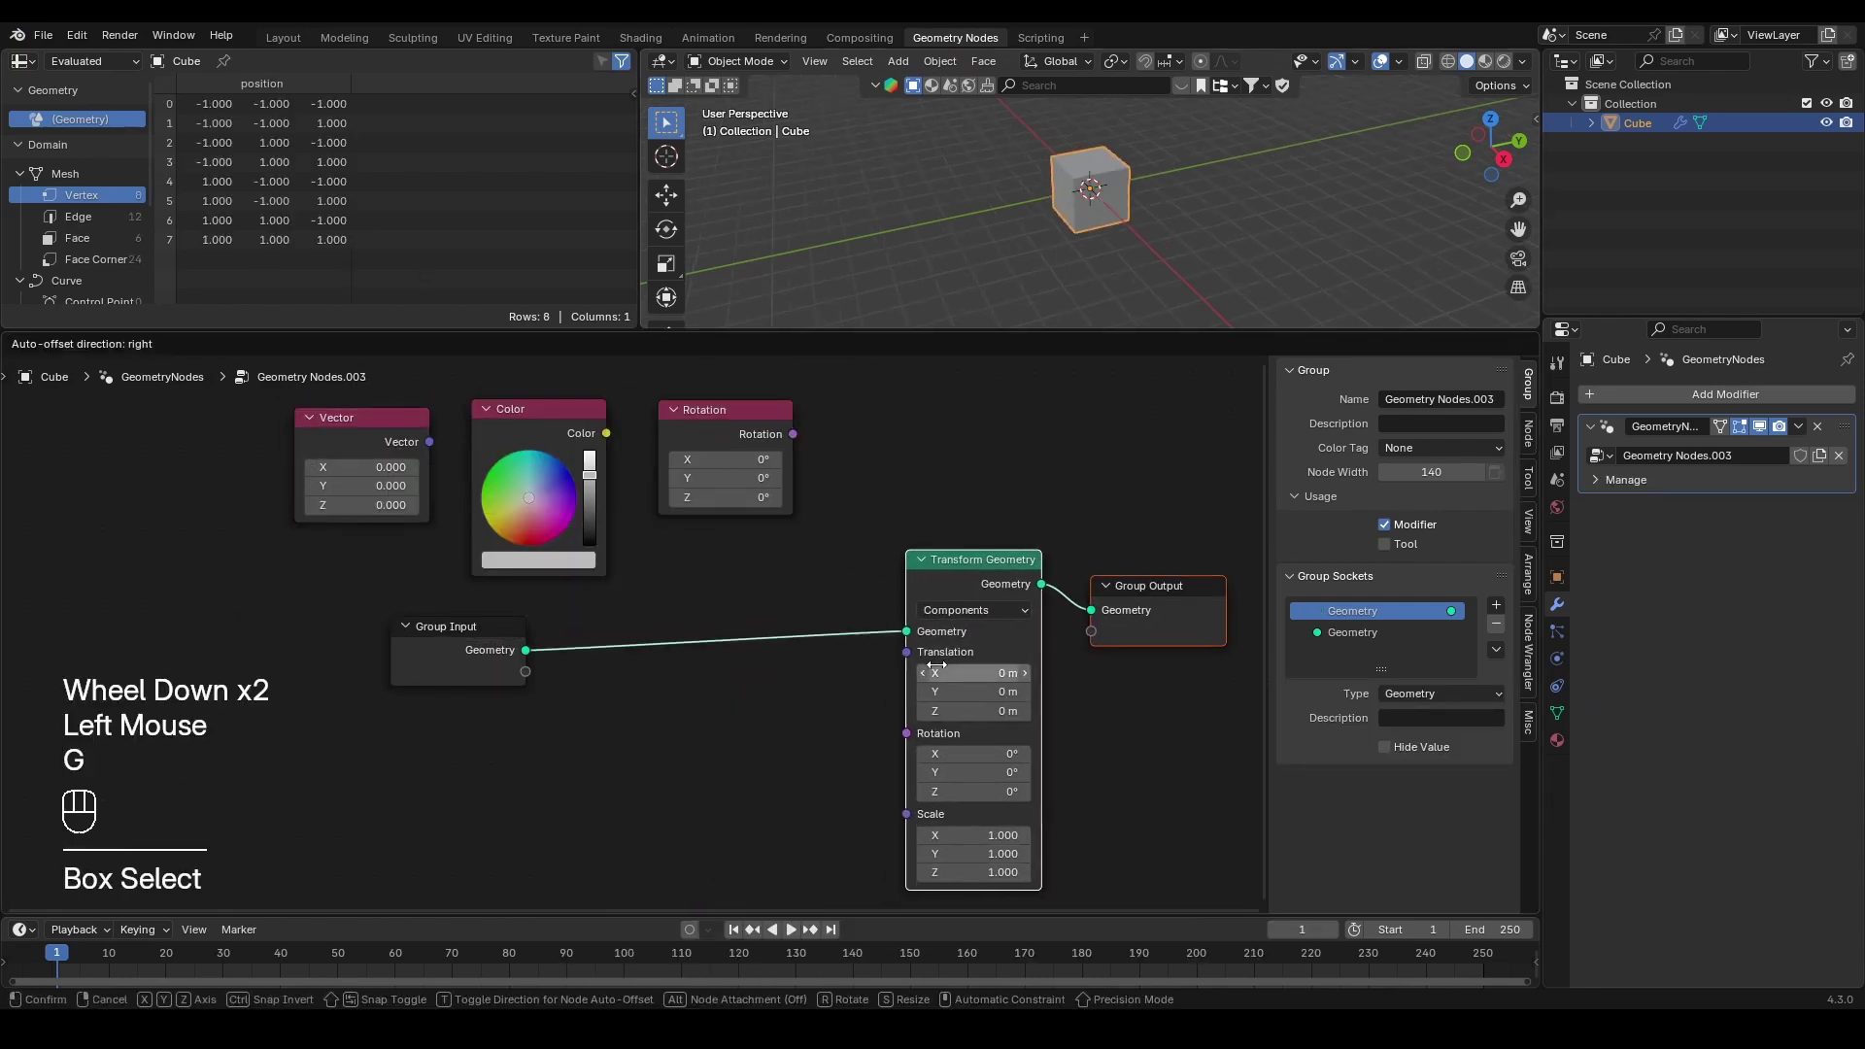
click(819, 662)
Step: Move the Vector node below Group Input and set its X, Y and Z values to 1
middle_drag(819, 661, 699, 632)
click(249, 402)
key(g)
click(521, 771)
drag(520, 805, 519, 843)
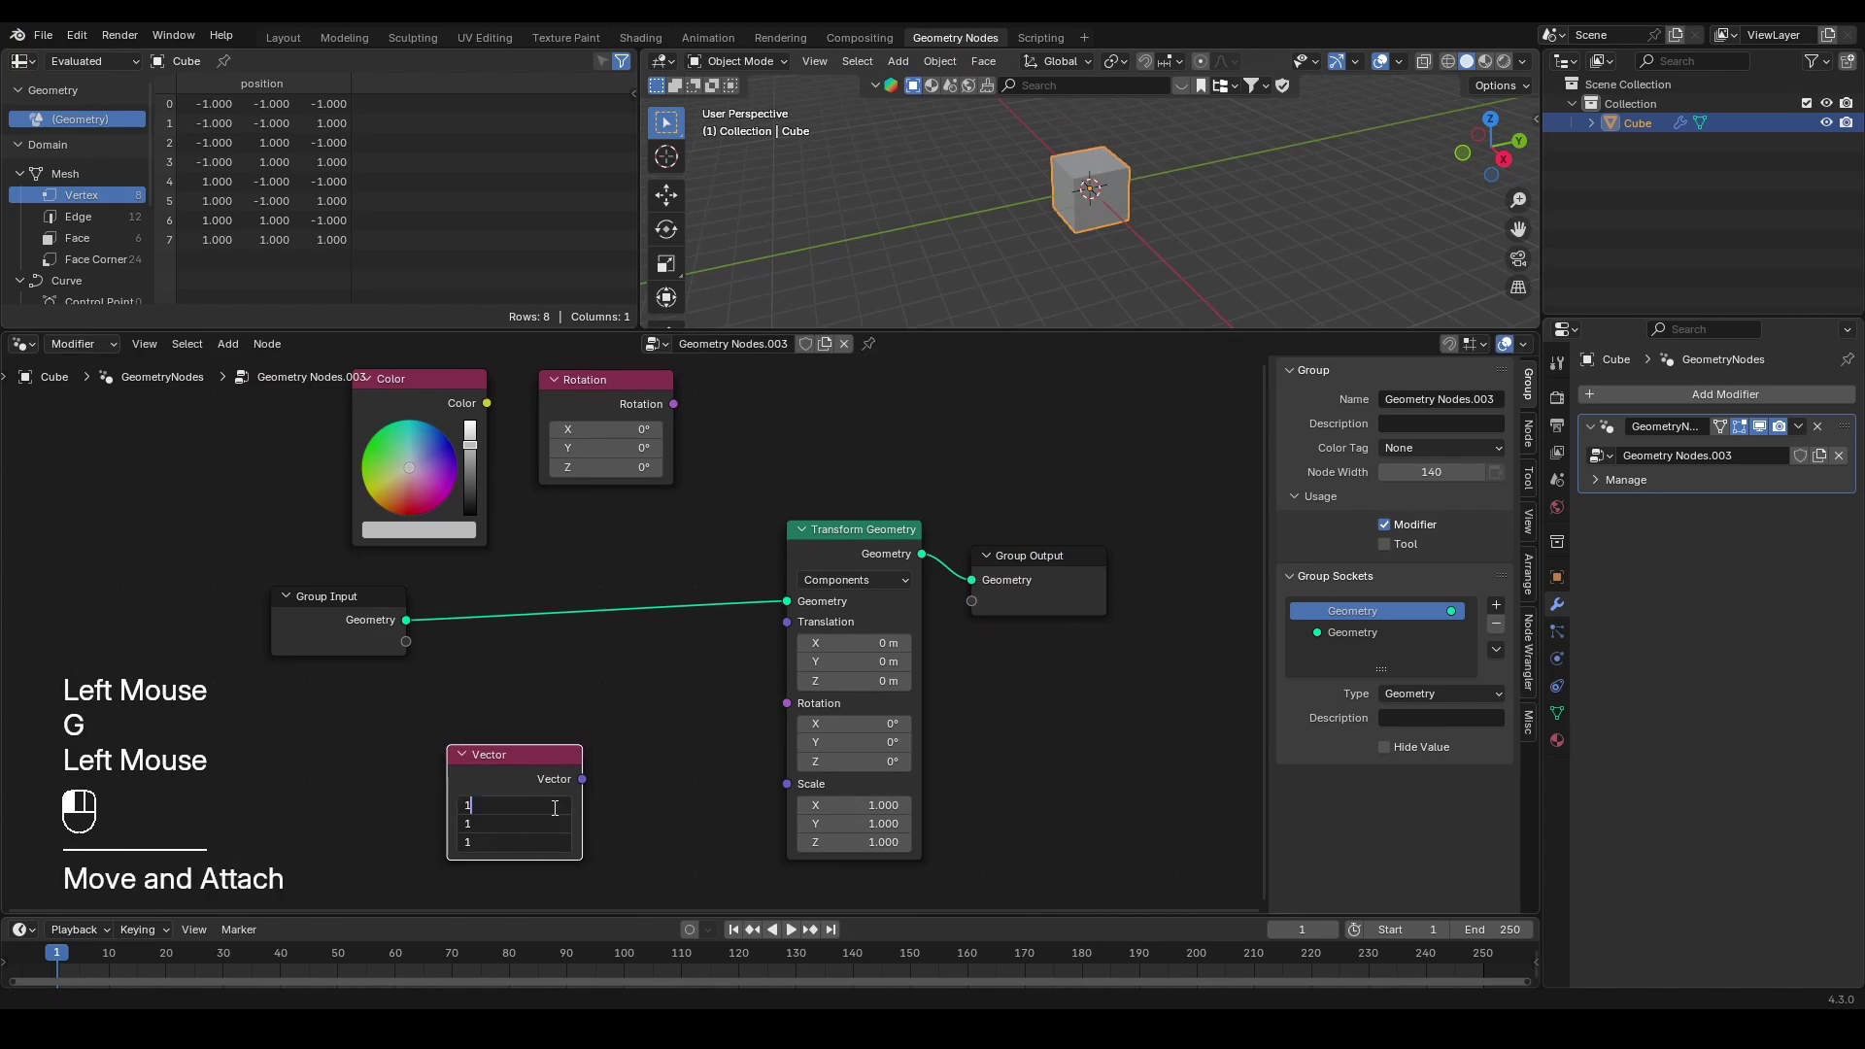
text(1)
key(Return)
Step: Link the Vector output to Transform Geometry's Scale input and set the vector's X to 4.2 and Y to 3.8
drag(582, 779, 787, 784)
drag(515, 807, 549, 825)
scroll(1075, 266, down, 1)
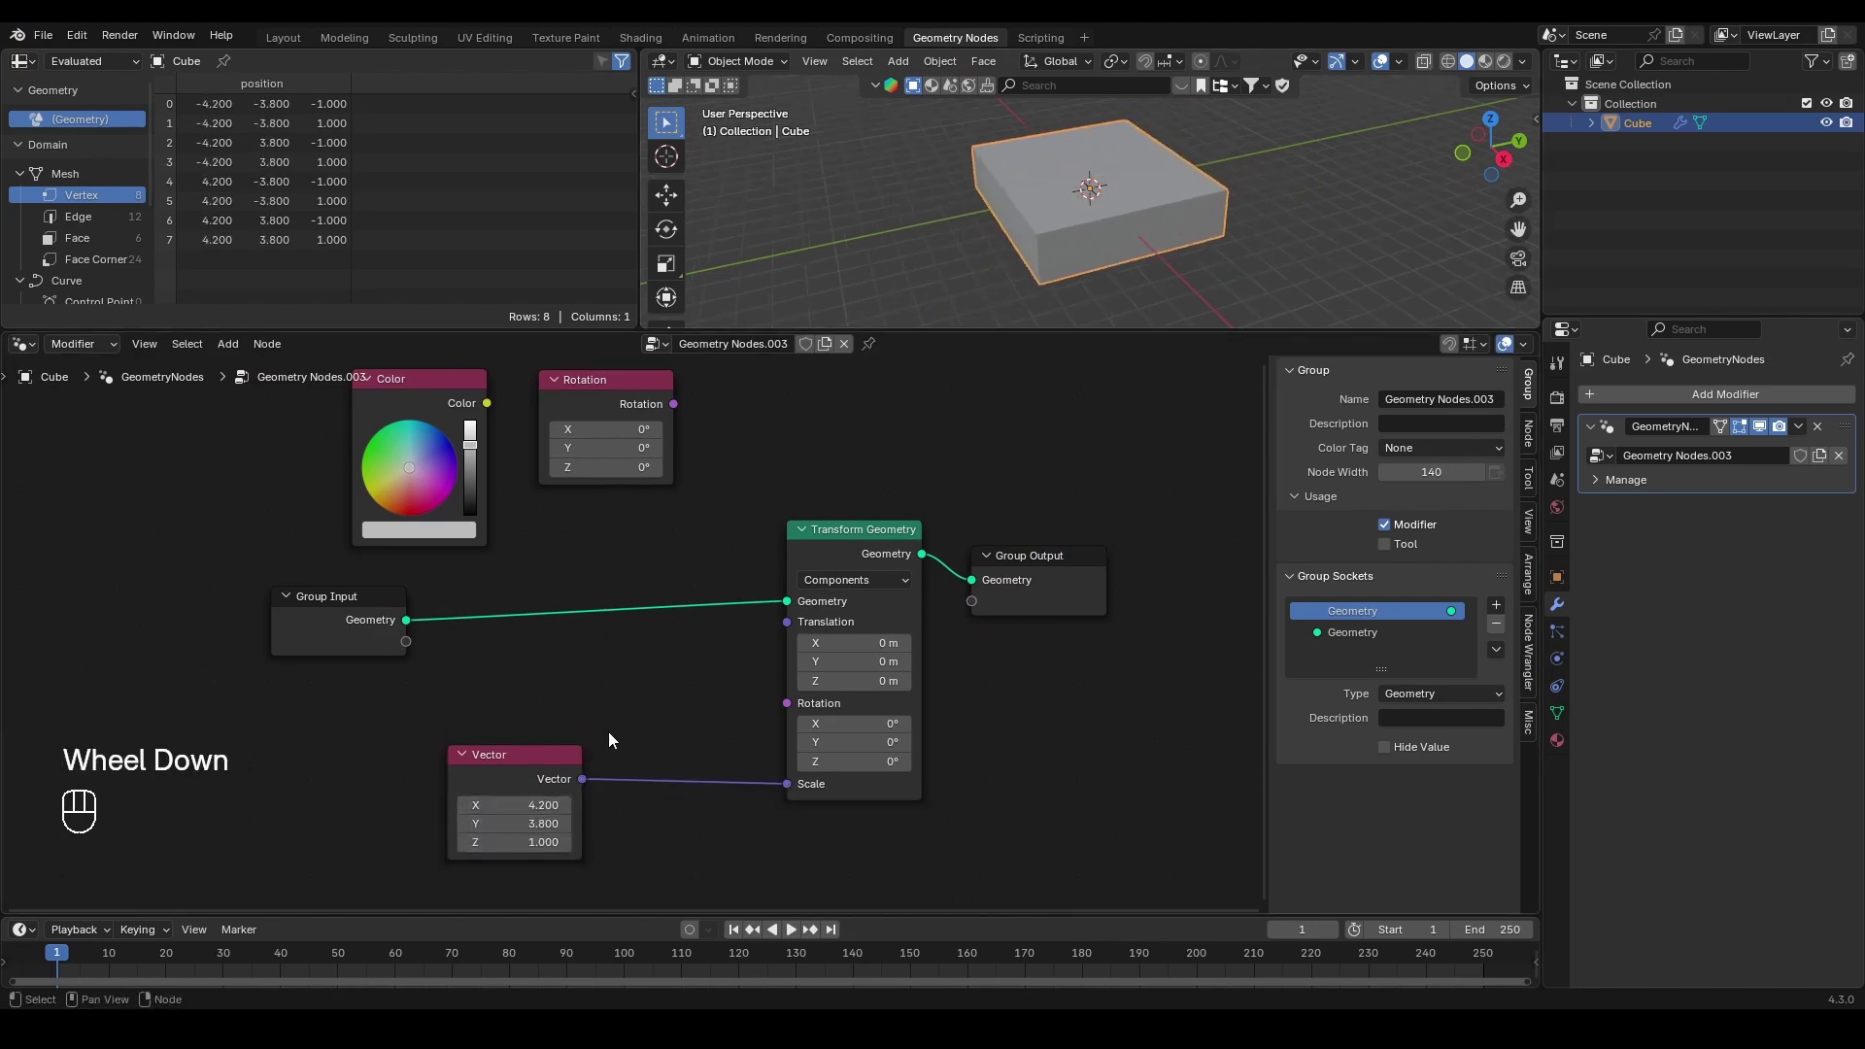
Step: Cut the link between Vector and Scale and move the Vector node back above Group Input
ctrl+right_drag(608, 736, 609, 821)
drag(607, 824, 544, 786)
key(g)
click(263, 473)
Step: Move the Color node below the Group Input link and connect its output to Transform Geometry's Scale input
click(440, 396)
key(g)
click(610, 720)
drag(655, 726, 787, 784)
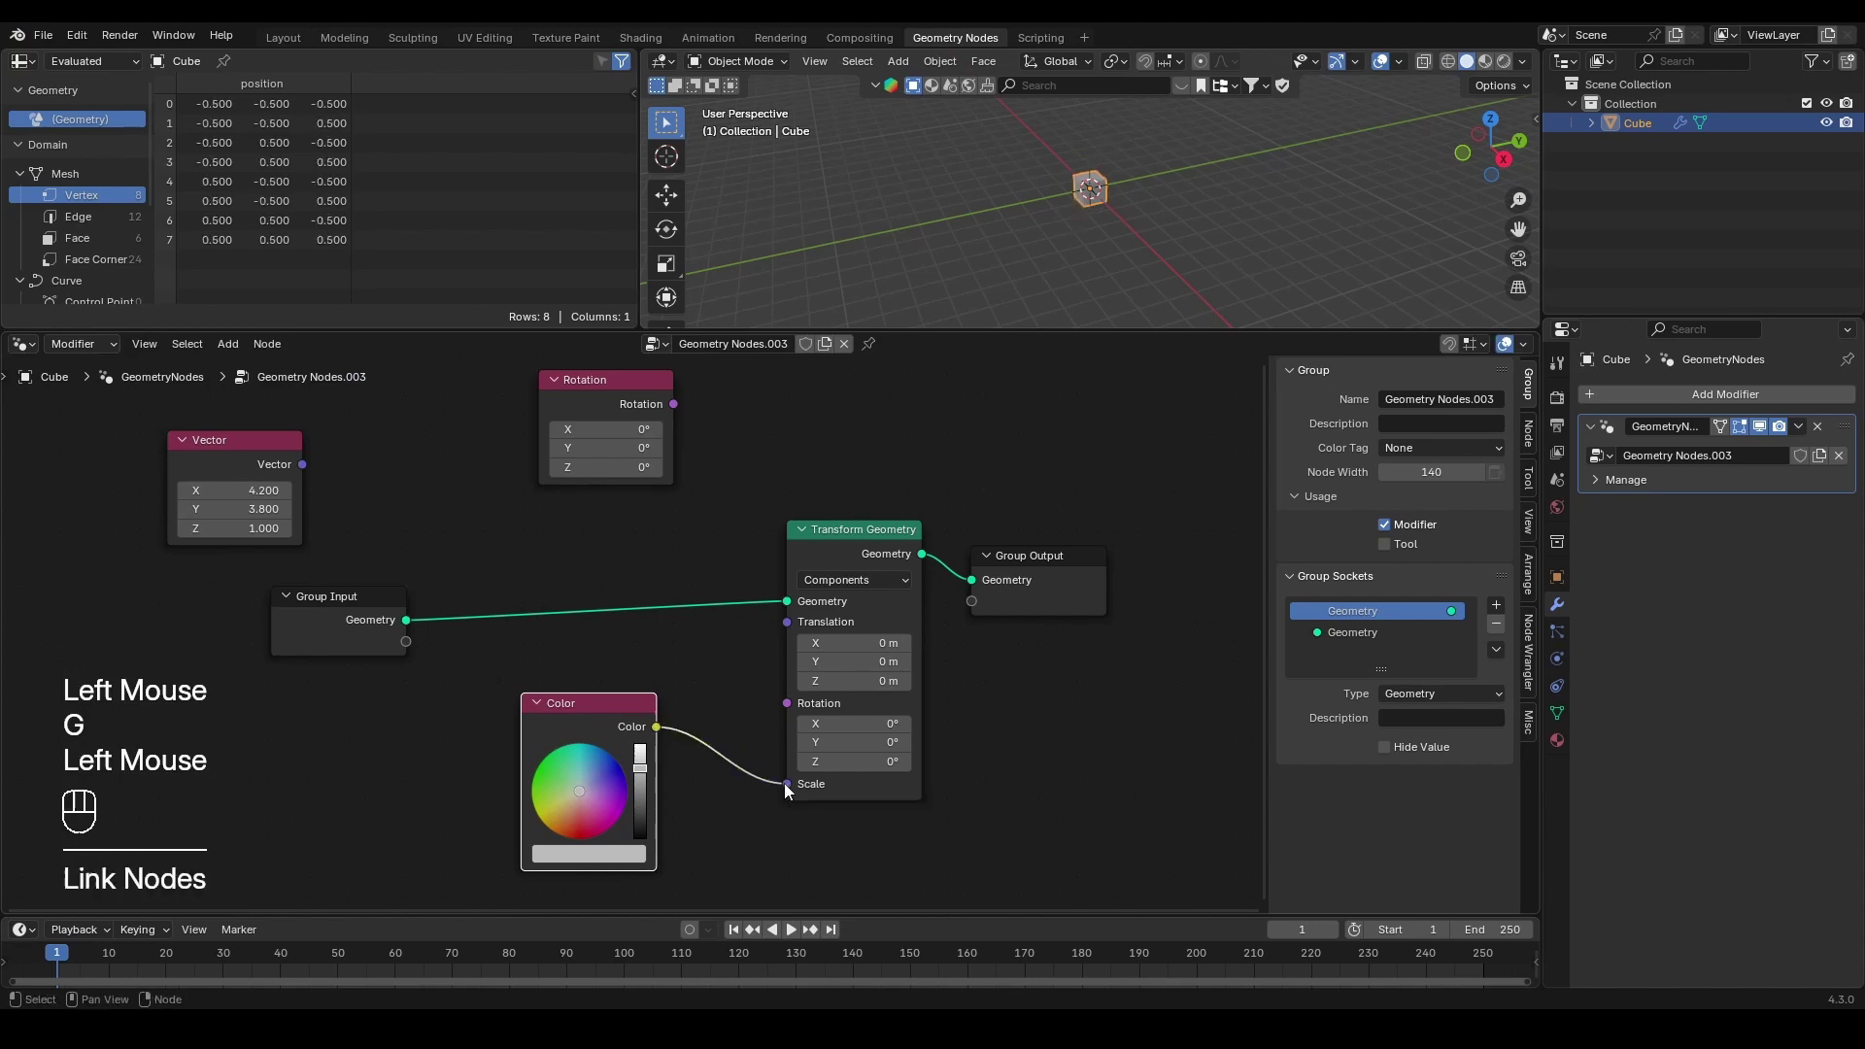
Step: Change the Color node to a bright, pale pink-violet colour to test its effect on the cube's scale
click(622, 855)
drag(602, 740, 713, 739)
drag(680, 758, 610, 757)
scroll(854, 277, up, 2)
click(590, 851)
Step: Cut the link between Color and Scale and move the Color node back above Group Input
ctrl+right_drag(738, 726, 697, 782)
key(g)
click(353, 567)
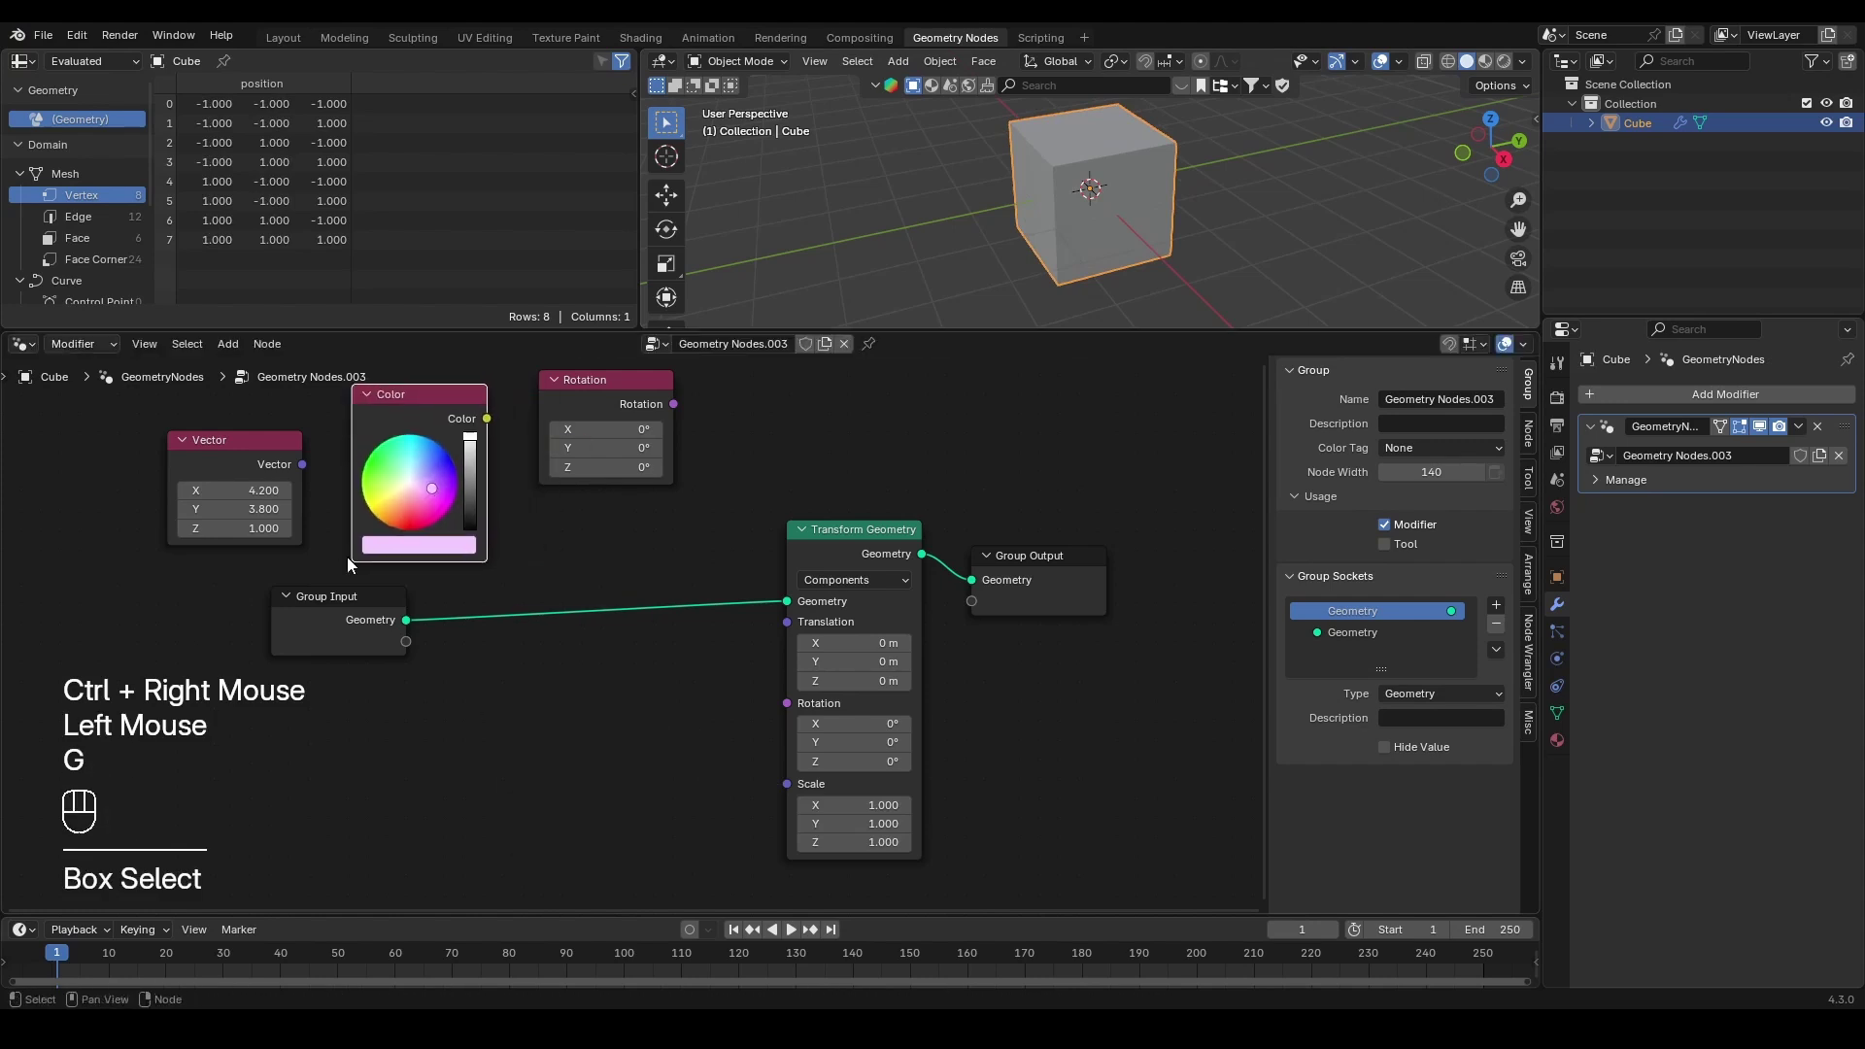
Step: Move the Rotation node below the Group Input link and connect its output to Transform Geometry's Scale input
drag(693, 427, 588, 519)
key(g)
click(558, 822)
key(g)
click(621, 748)
drag(641, 772, 783, 787)
Step: Set the Rotation node's angles to X 17.4°, Y 143° and Z 12.4°
drag(572, 799, 635, 835)
drag(573, 798, 529, 798)
drag(573, 817, 525, 836)
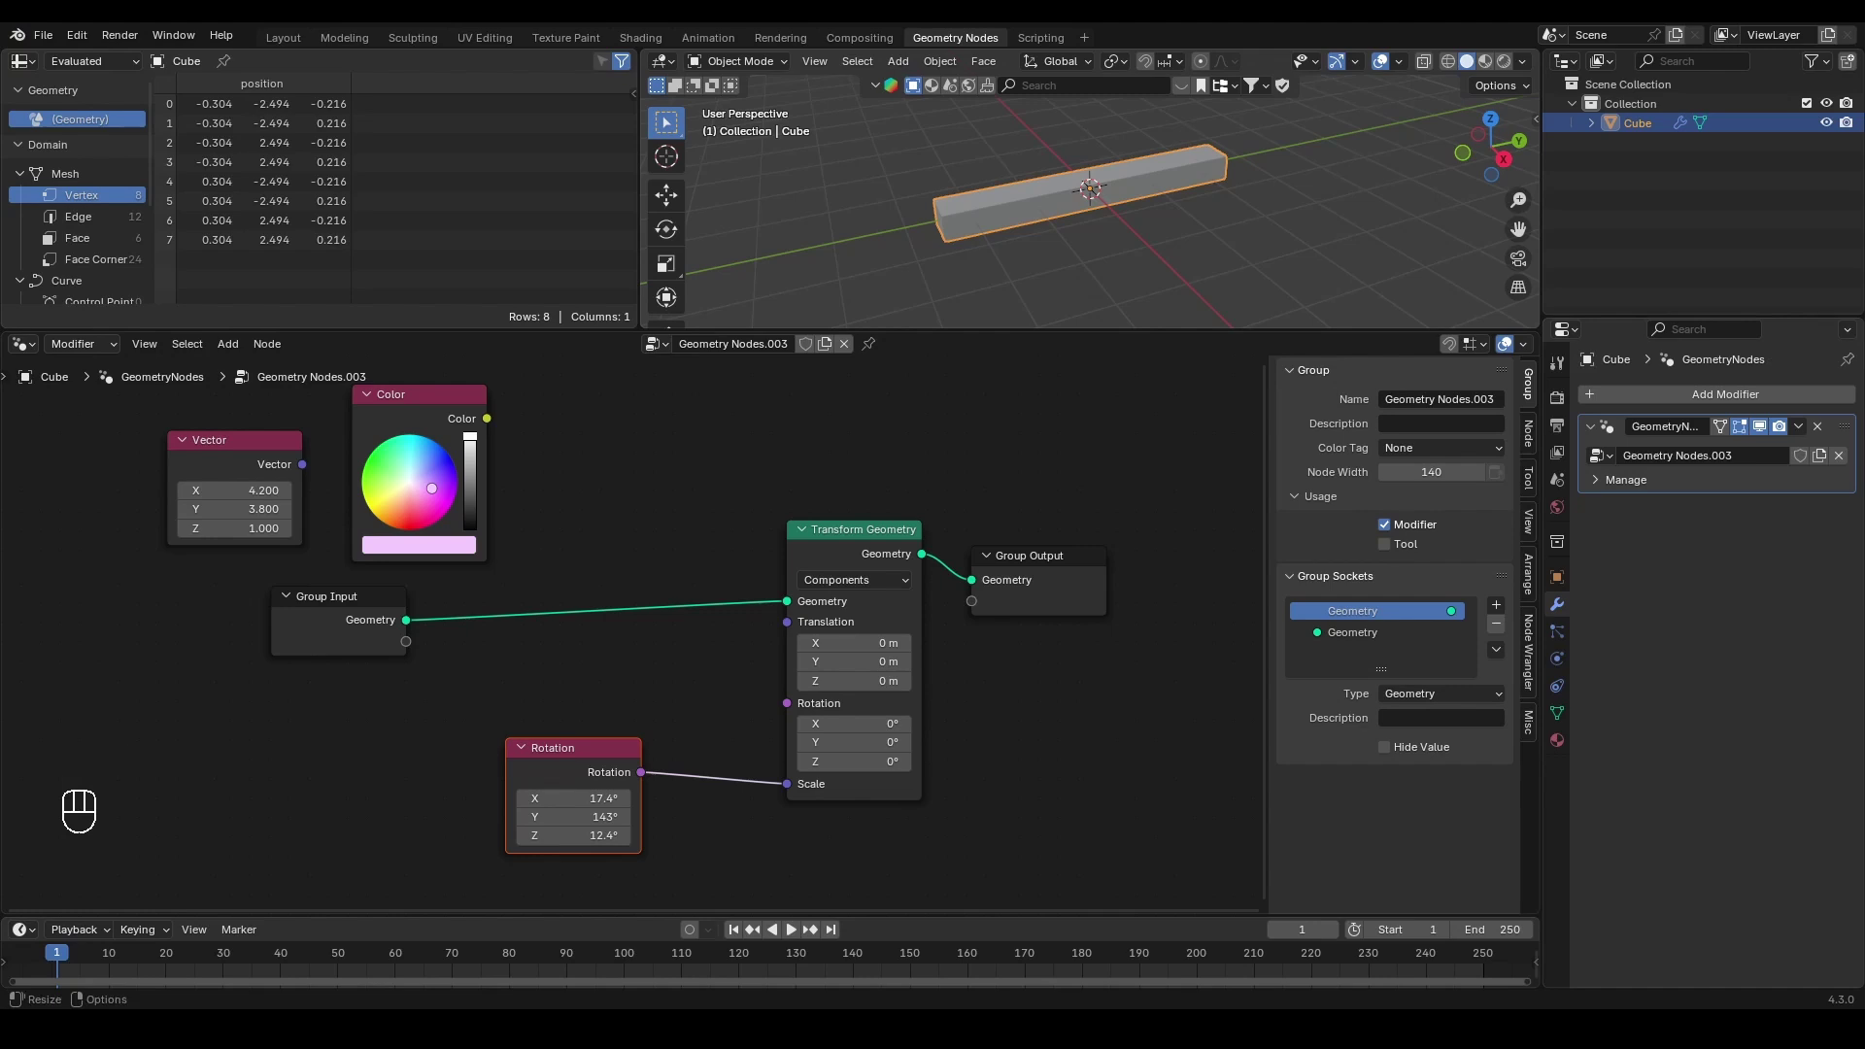
Step: Delete the Vector, Color, Rotation and Transform Geometry nodes, keeping Group Input connected to Group Output
click(1033, 719)
drag(752, 414, 103, 488)
key(ctrl+x)
click(860, 624)
key(ctrl+x)
click(595, 771)
key(ctrl+x)
Step: Insert a Set Position node between Group Input and Group Output and move Group Input closer to it
key(shift+a)
text(set)
key(Return)
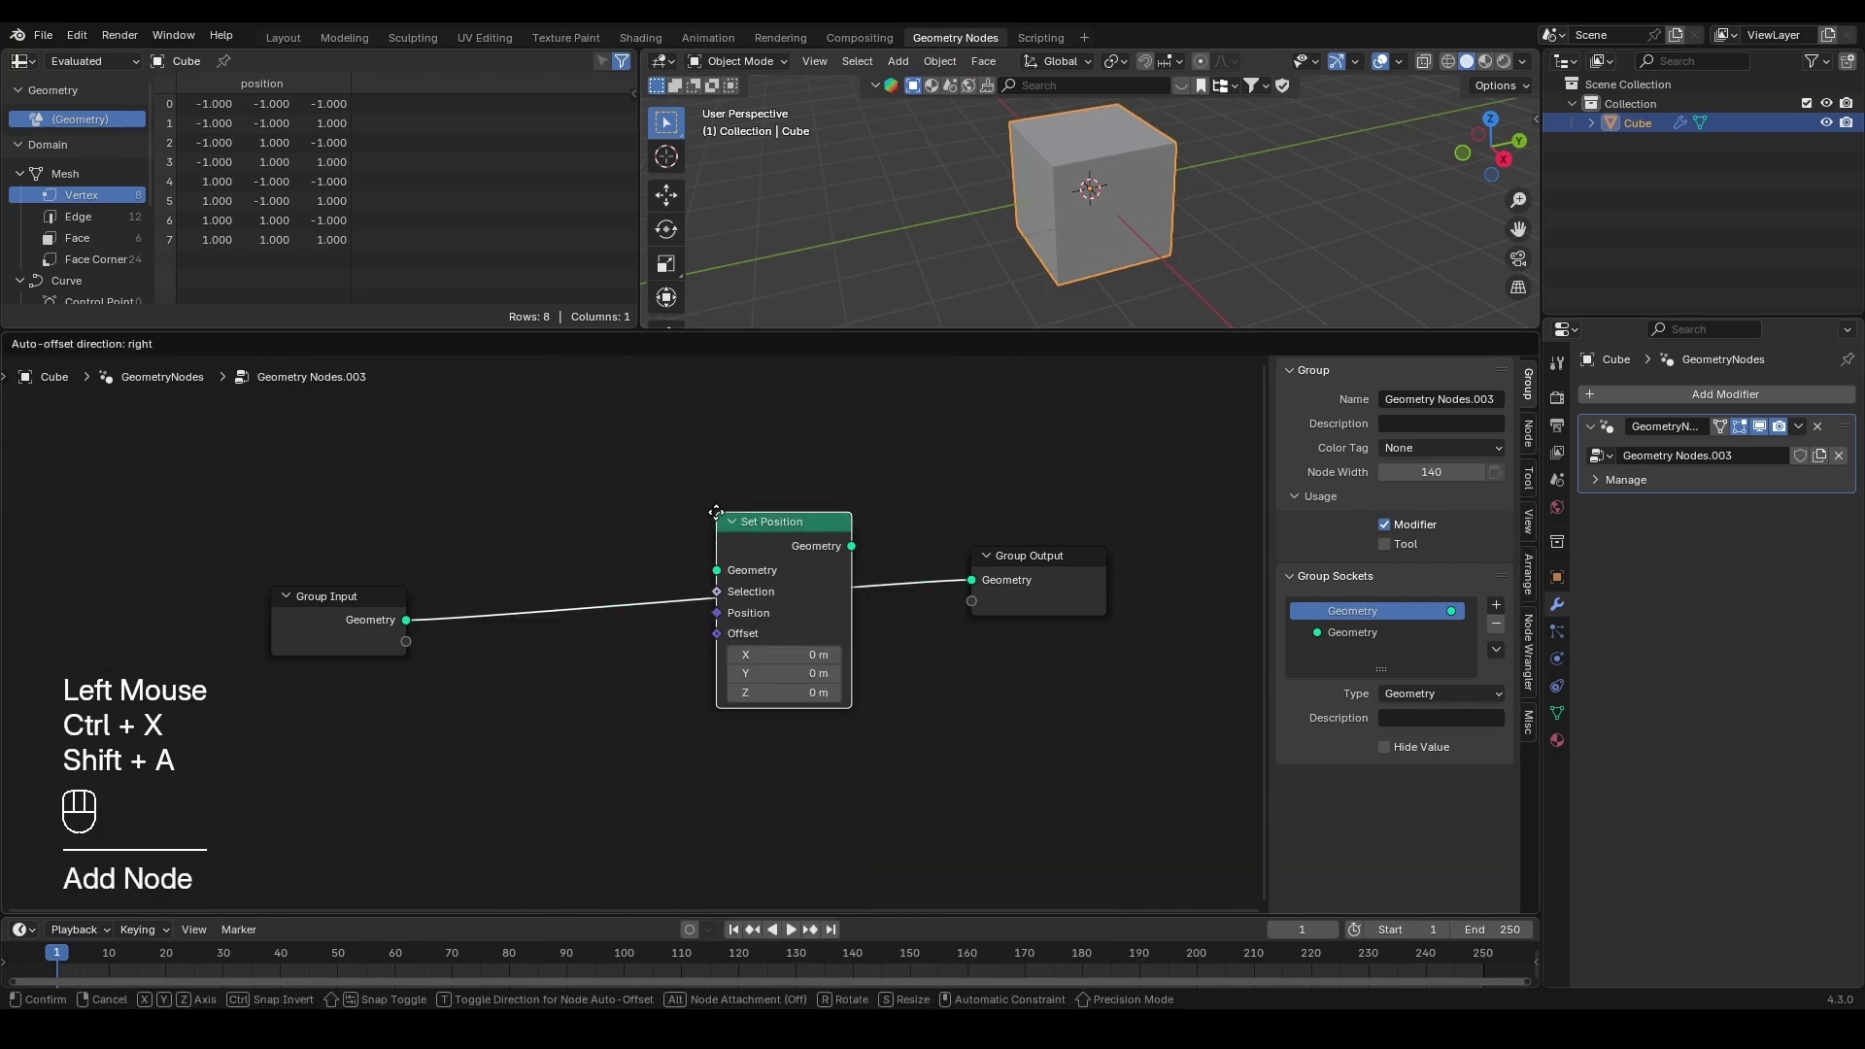
click(767, 533)
drag(437, 554, 270, 680)
key(g)
click(372, 646)
Step: Inspect the Set Position node's socket shapes up close and hide the node editor's sidebar
drag(944, 660, 1046, 603)
click(1063, 588)
scroll(754, 644, up, 3)
middle_drag(754, 644, 680, 639)
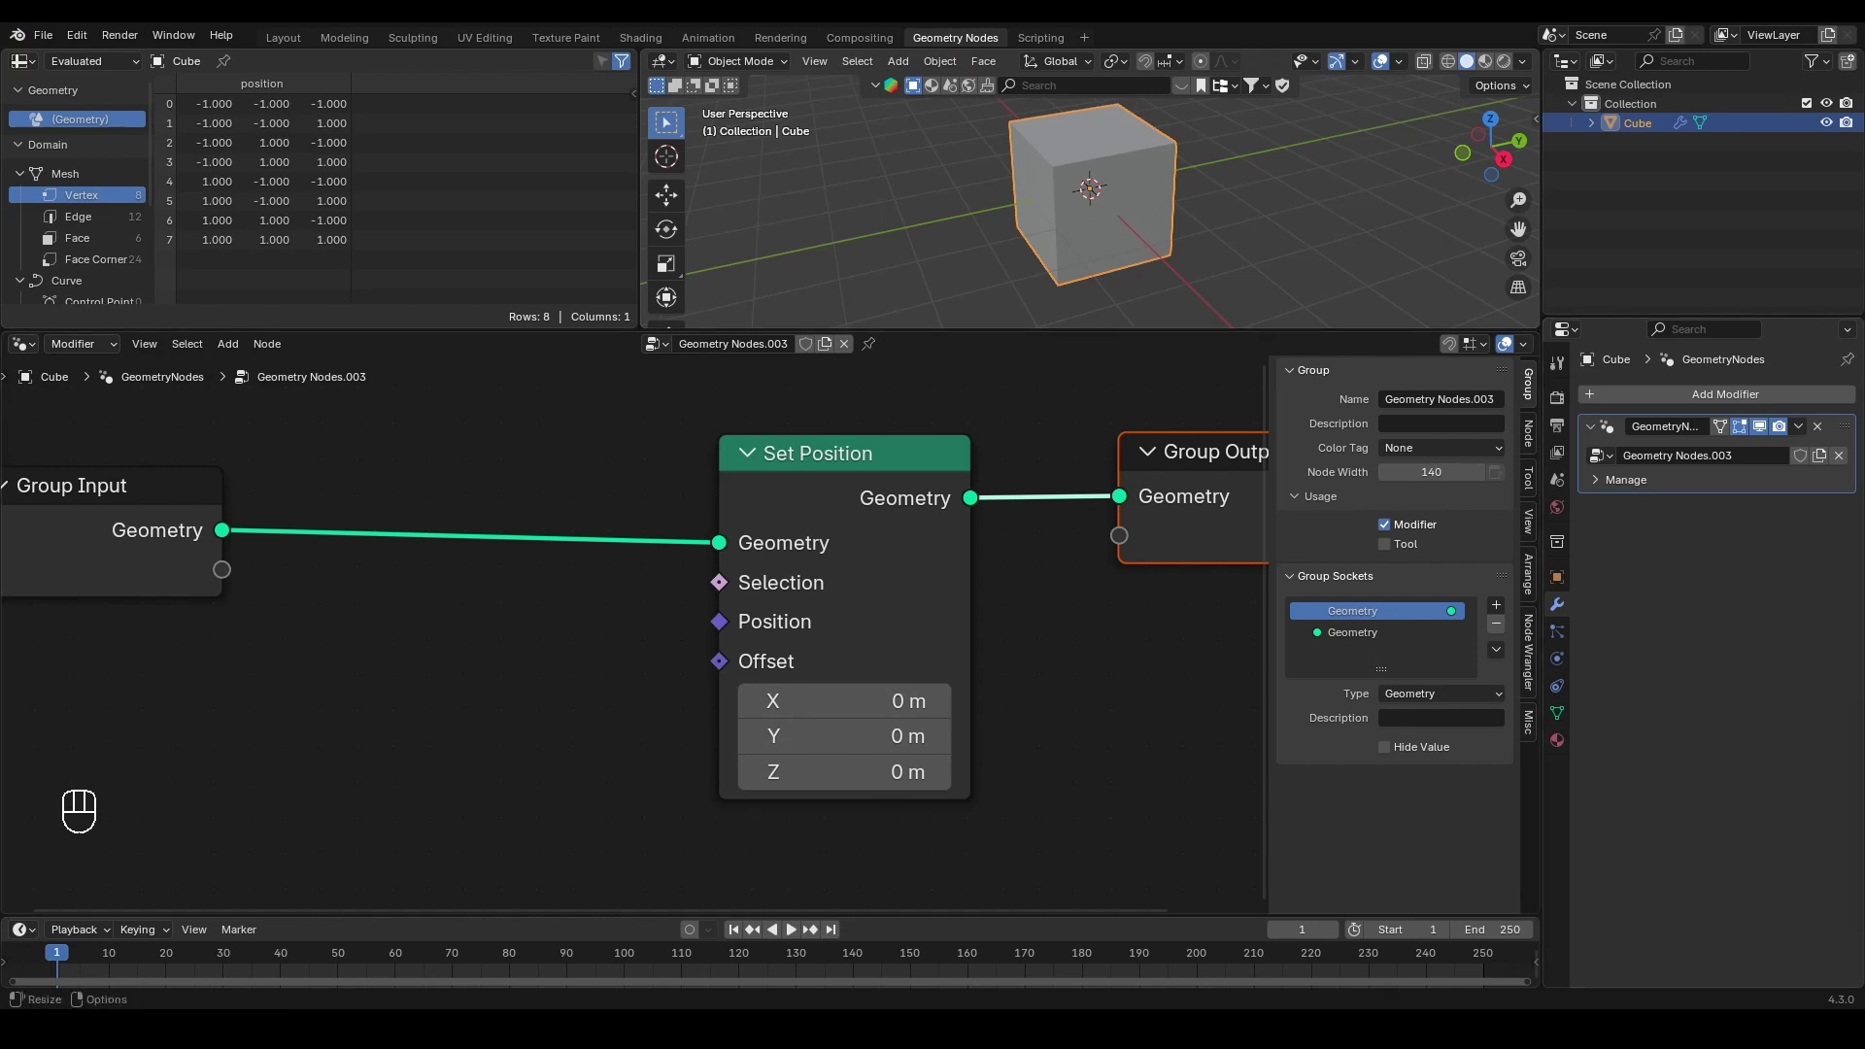
click(1083, 609)
key(n)
scroll(1055, 608, down, 4)
middle_drag(1063, 612, 976, 626)
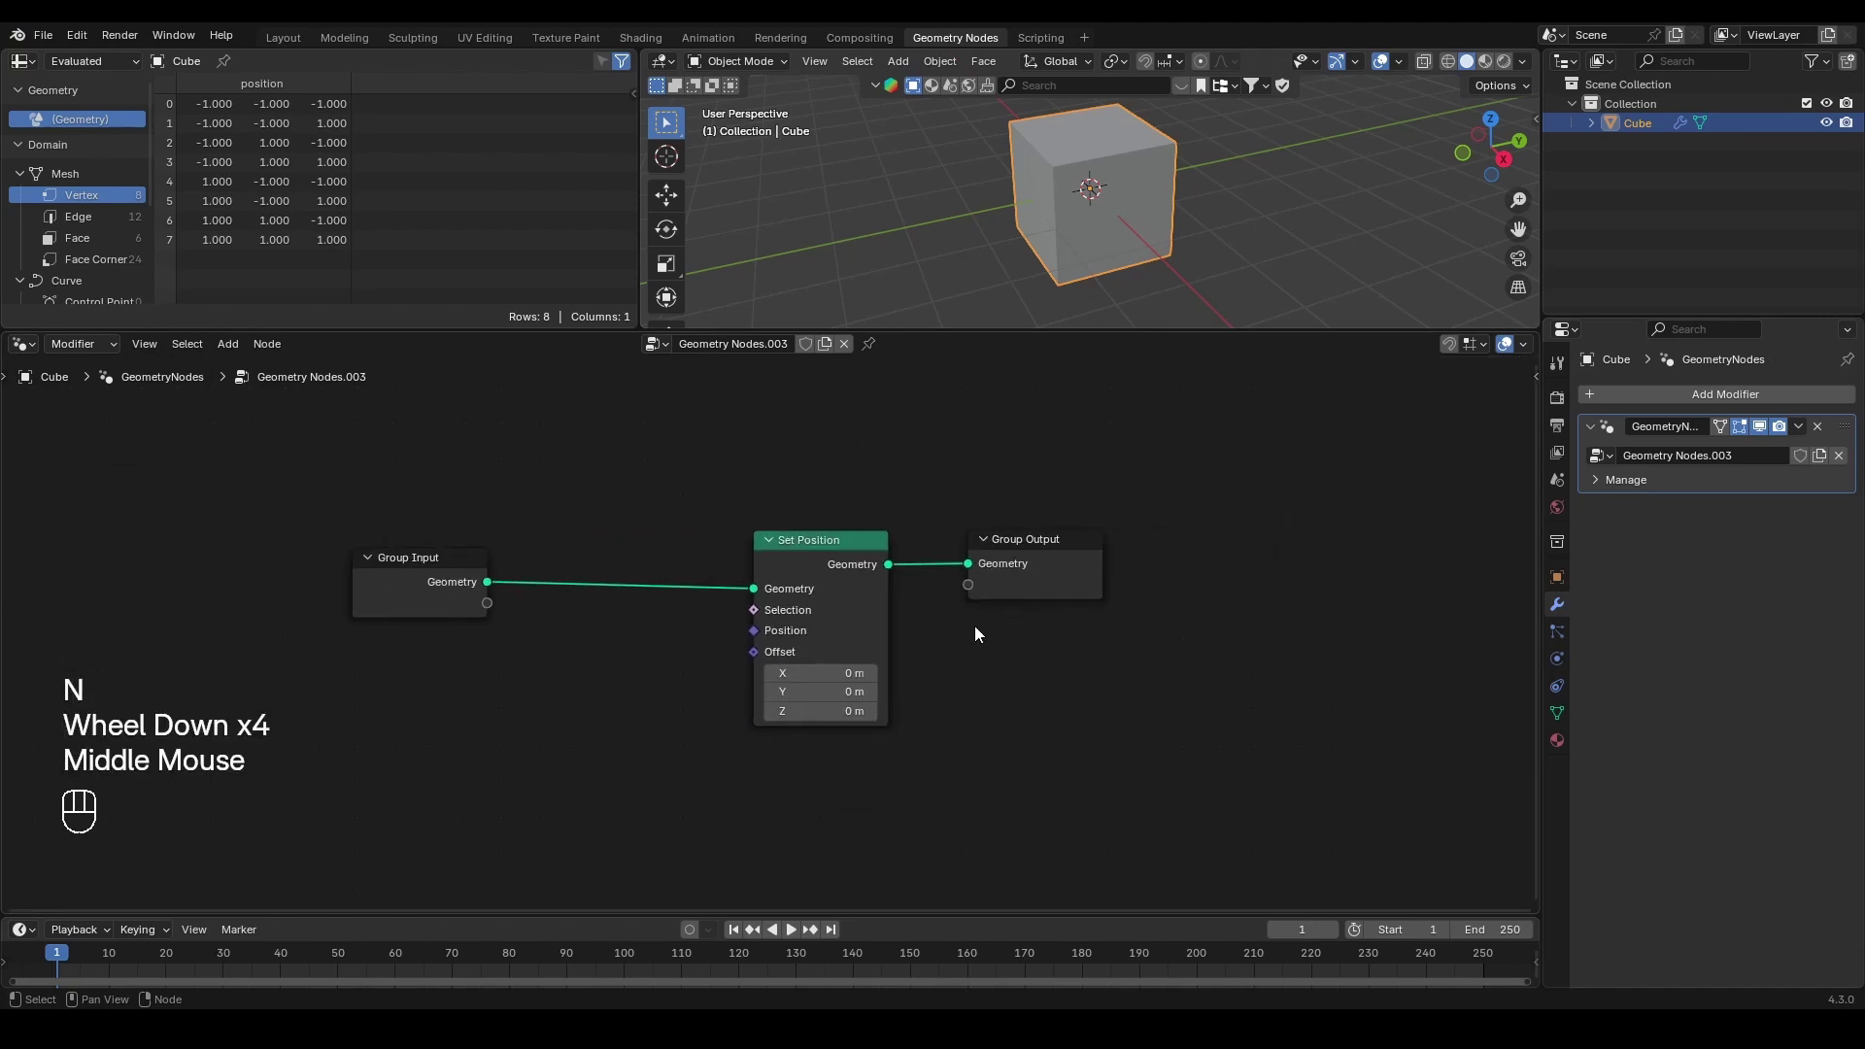
Step: Delete the Set Position node with reconnection and cut the link between Group Input and Group Output
click(773, 603)
key(ctrl+x)
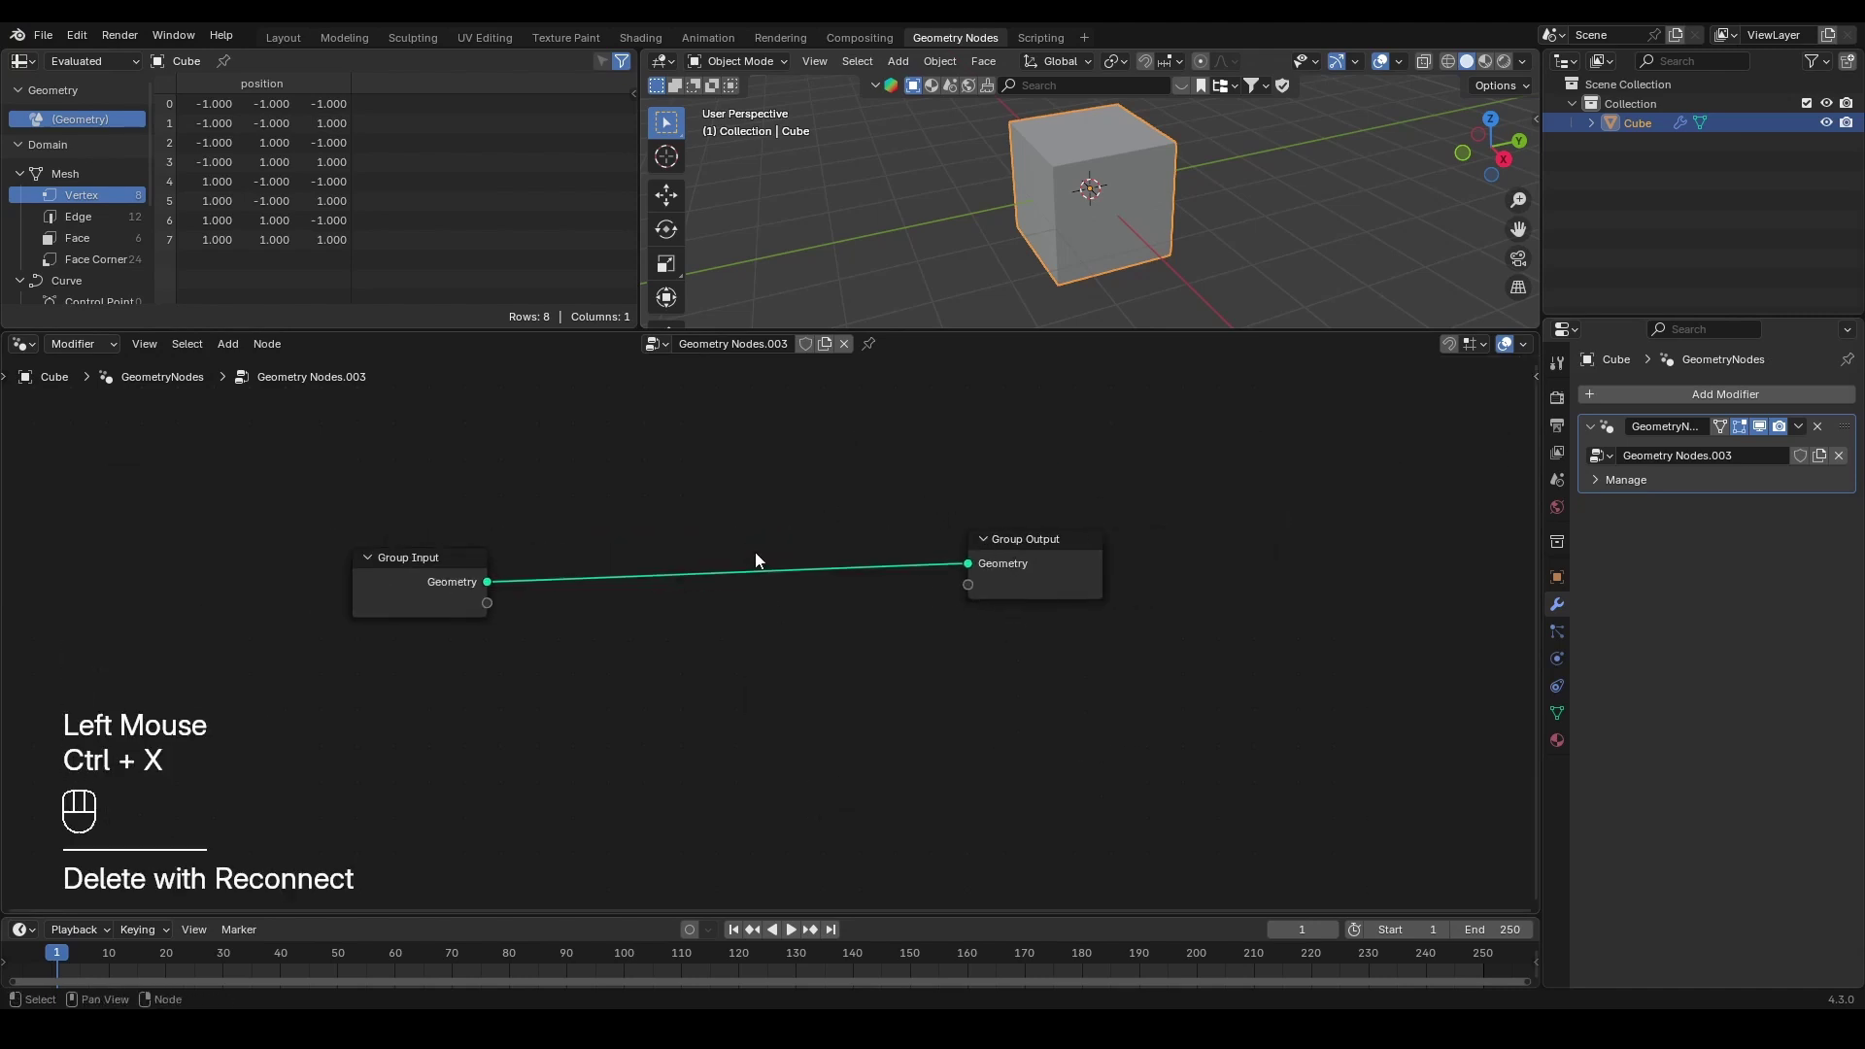
ctrl+right_drag(755, 552, 684, 649)
Step: Add a Grid mesh primitive node beside Group Input with 50 vertices in both X and Y
key(shift+a)
text(grid)
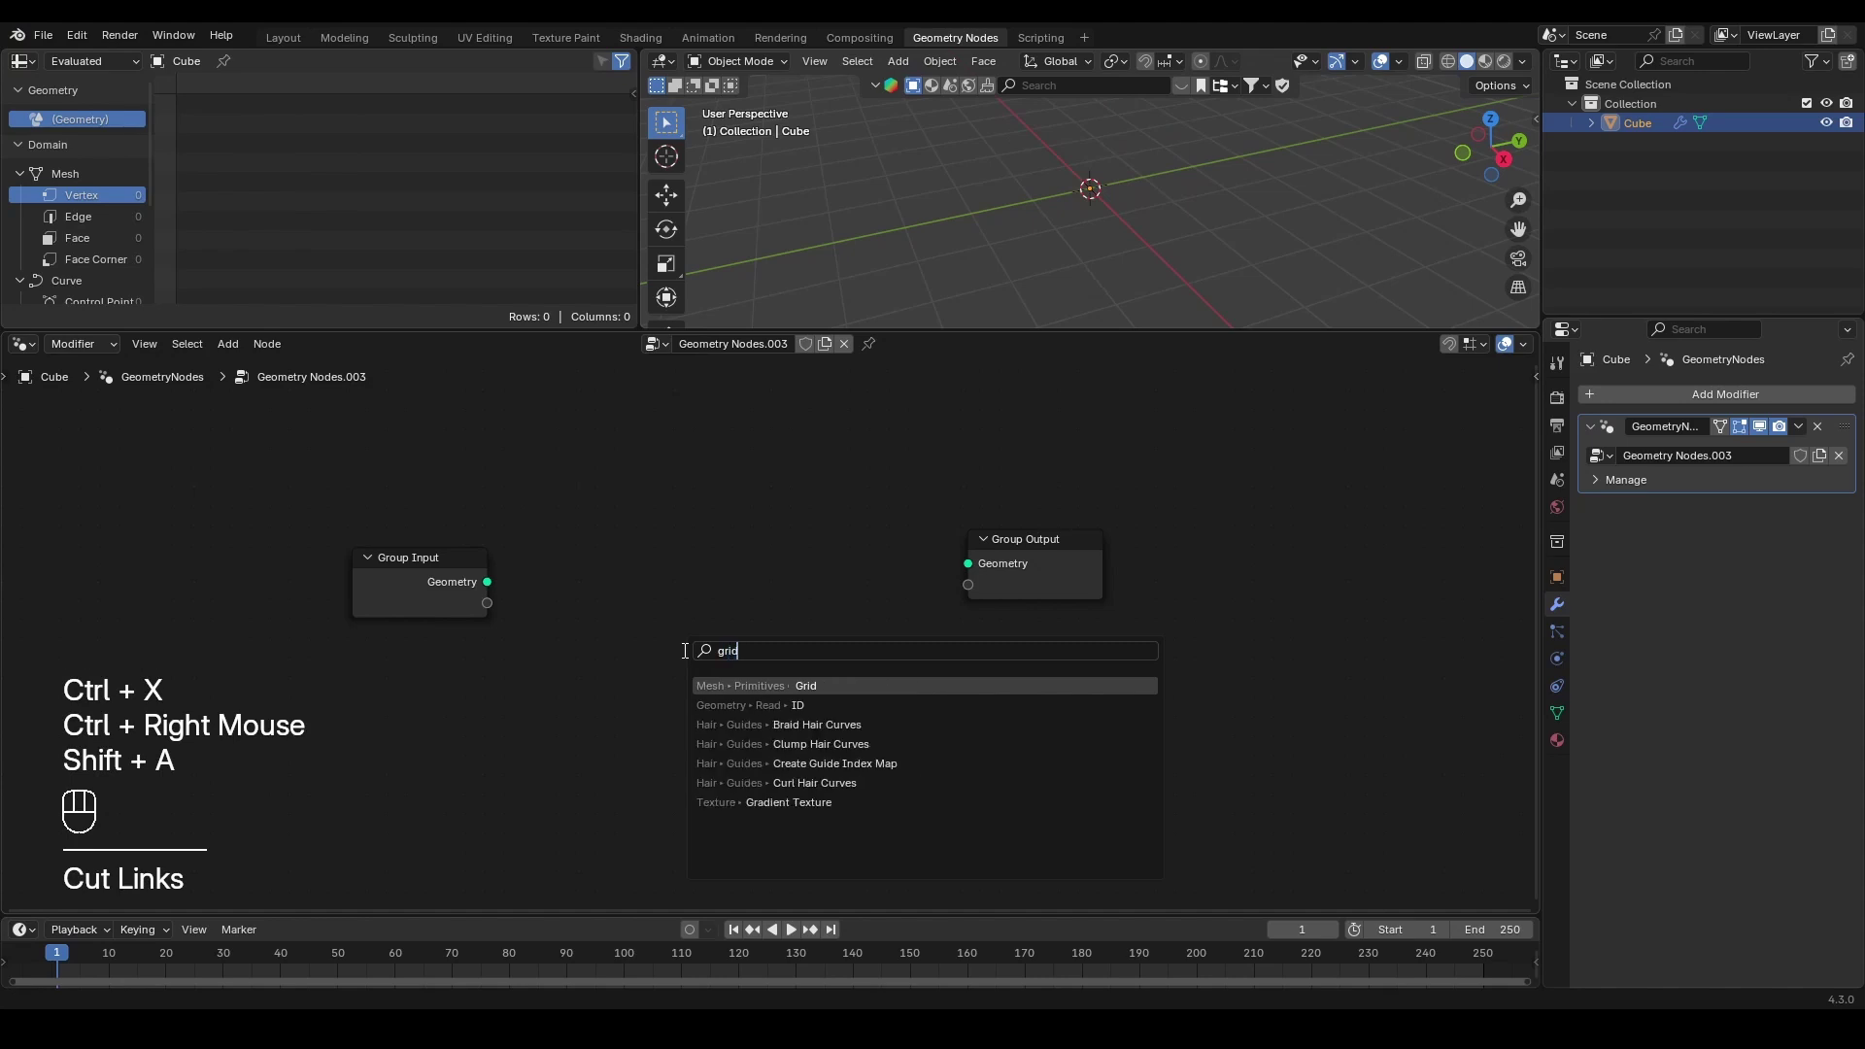
key(Return)
click(575, 507)
click(645, 611)
text(5)
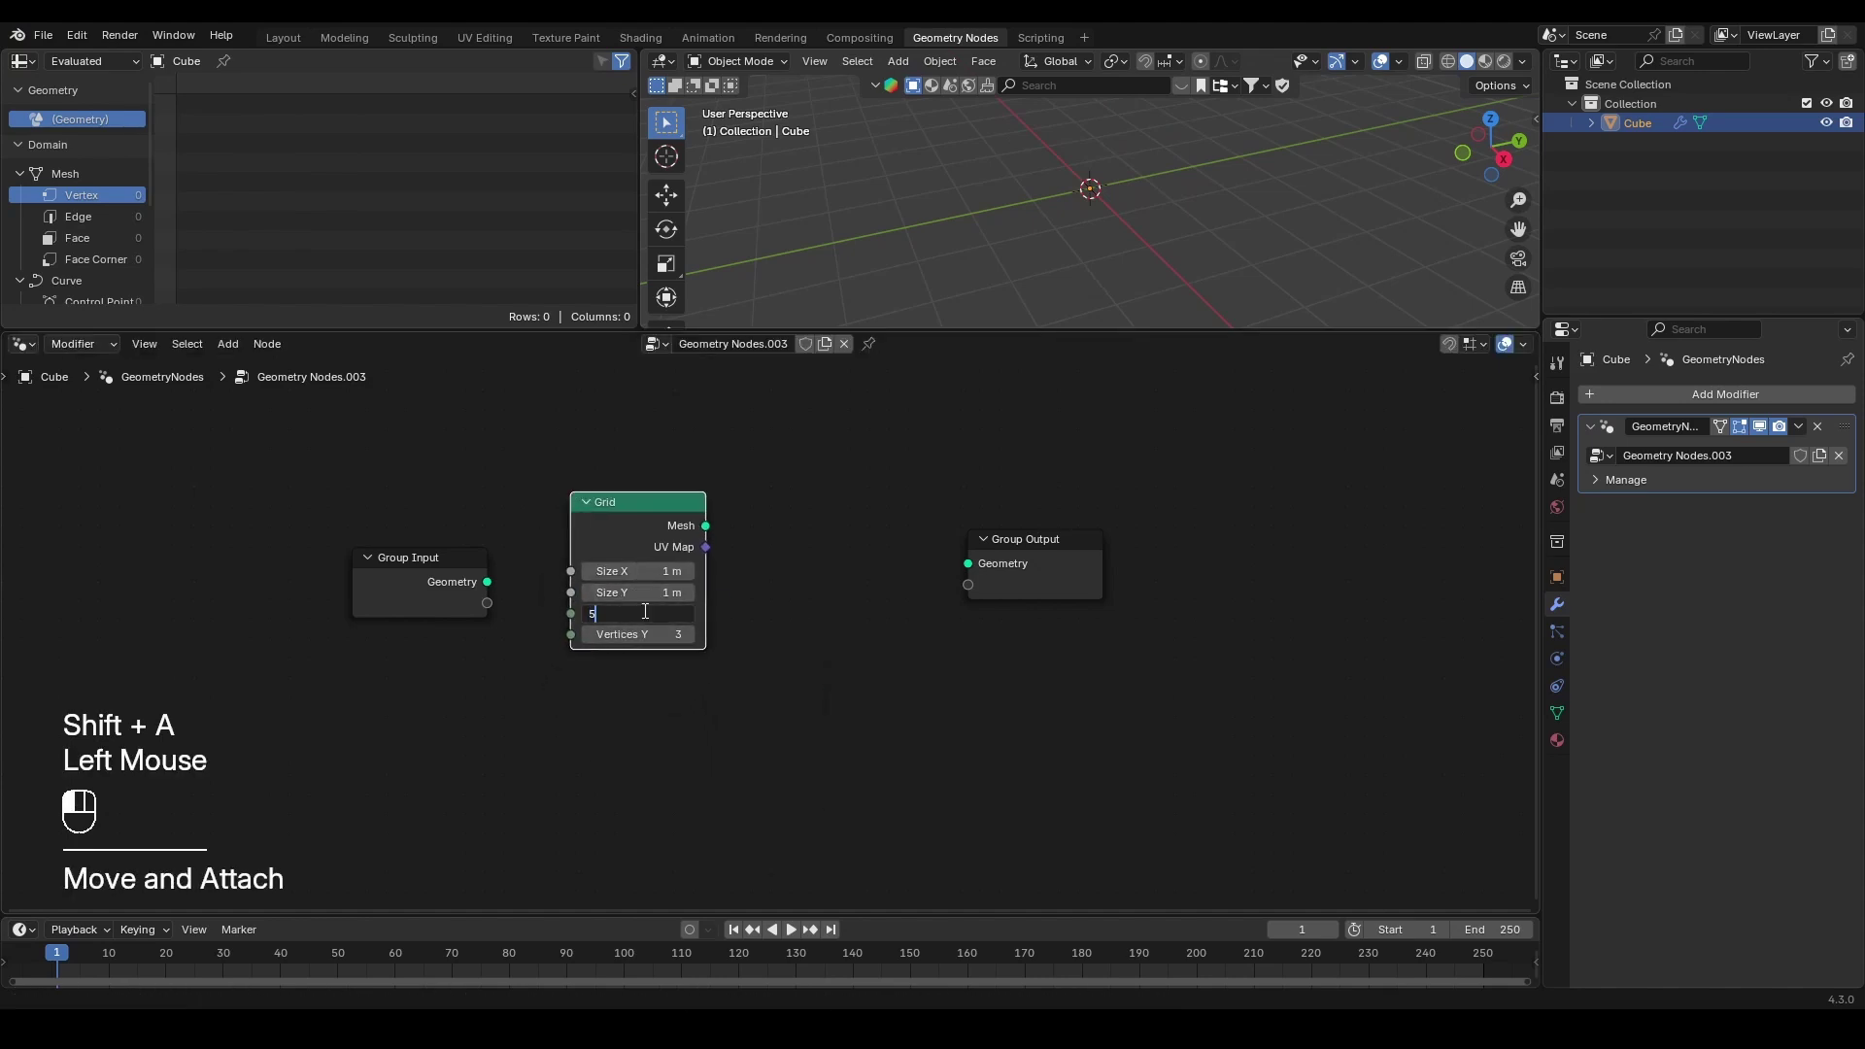
text(0)
key(Tab)
text(50)
key(Return)
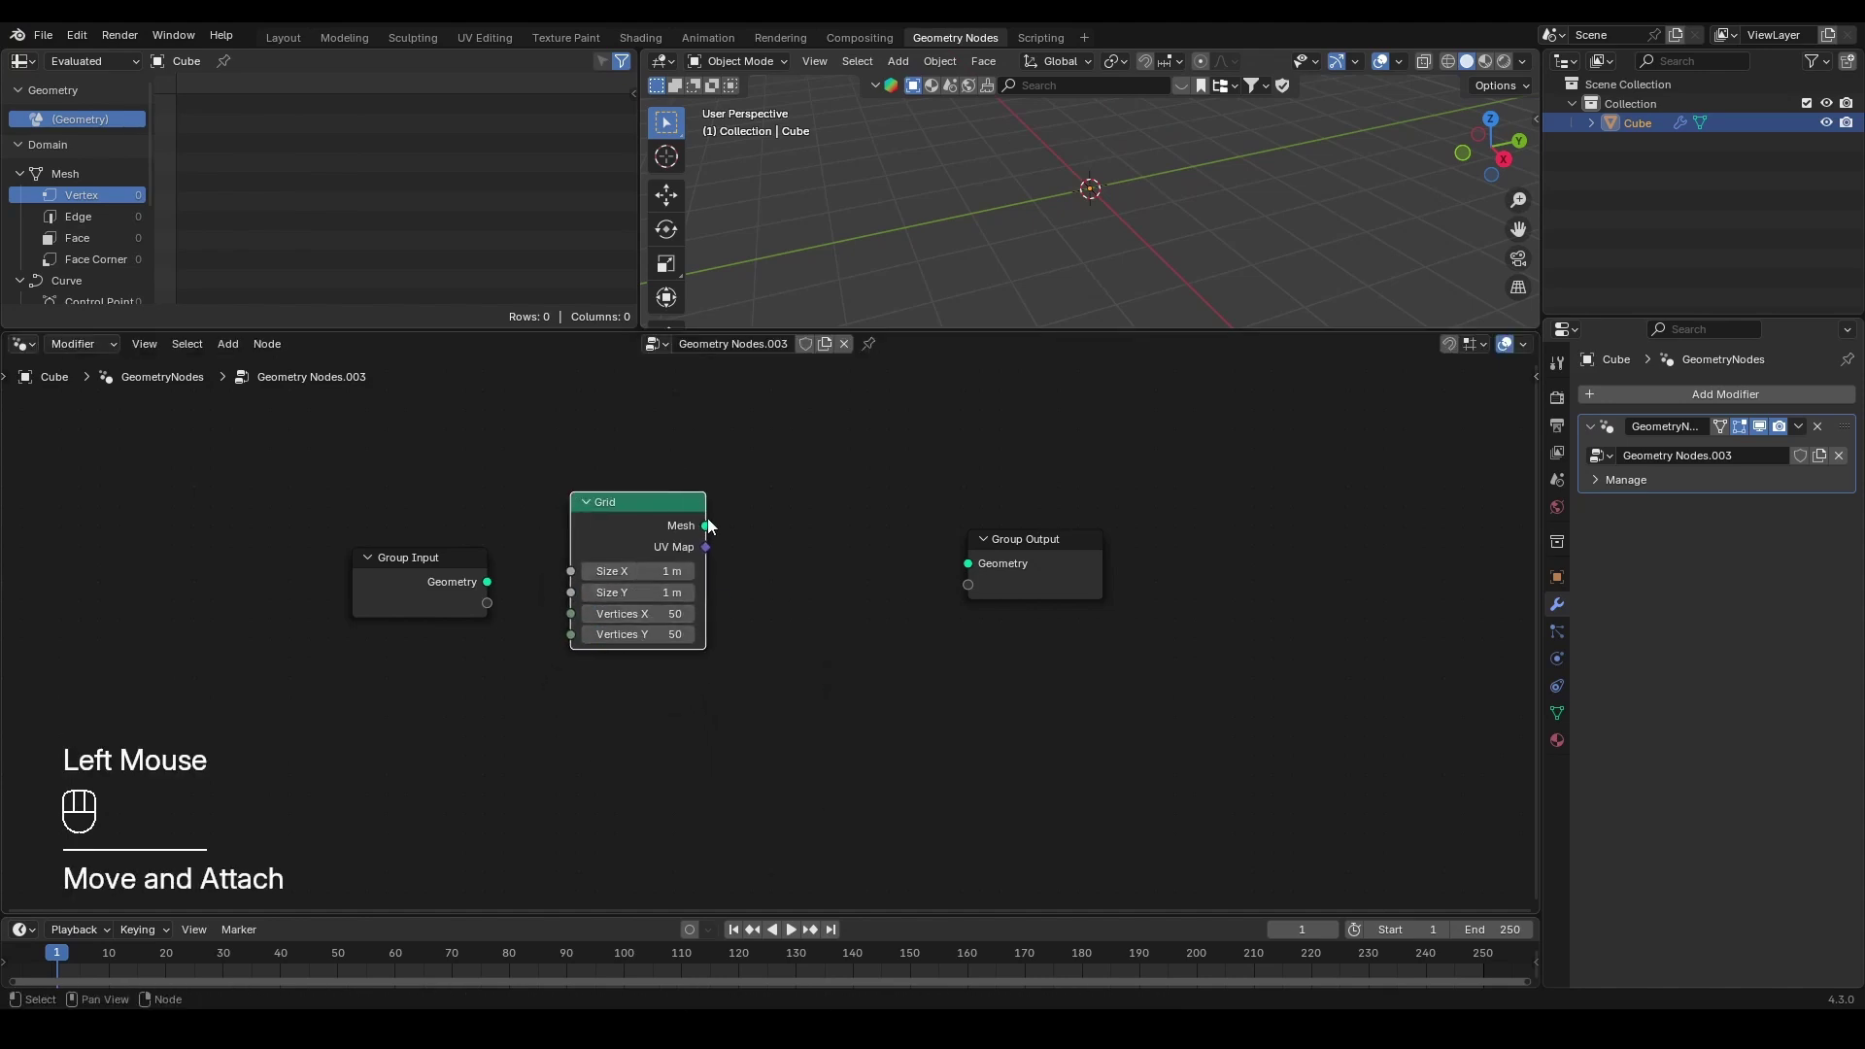
Step: Link the Grid's Mesh output to Group Output's Geometry and move Group Output farther from the Grid
drag(706, 526, 971, 561)
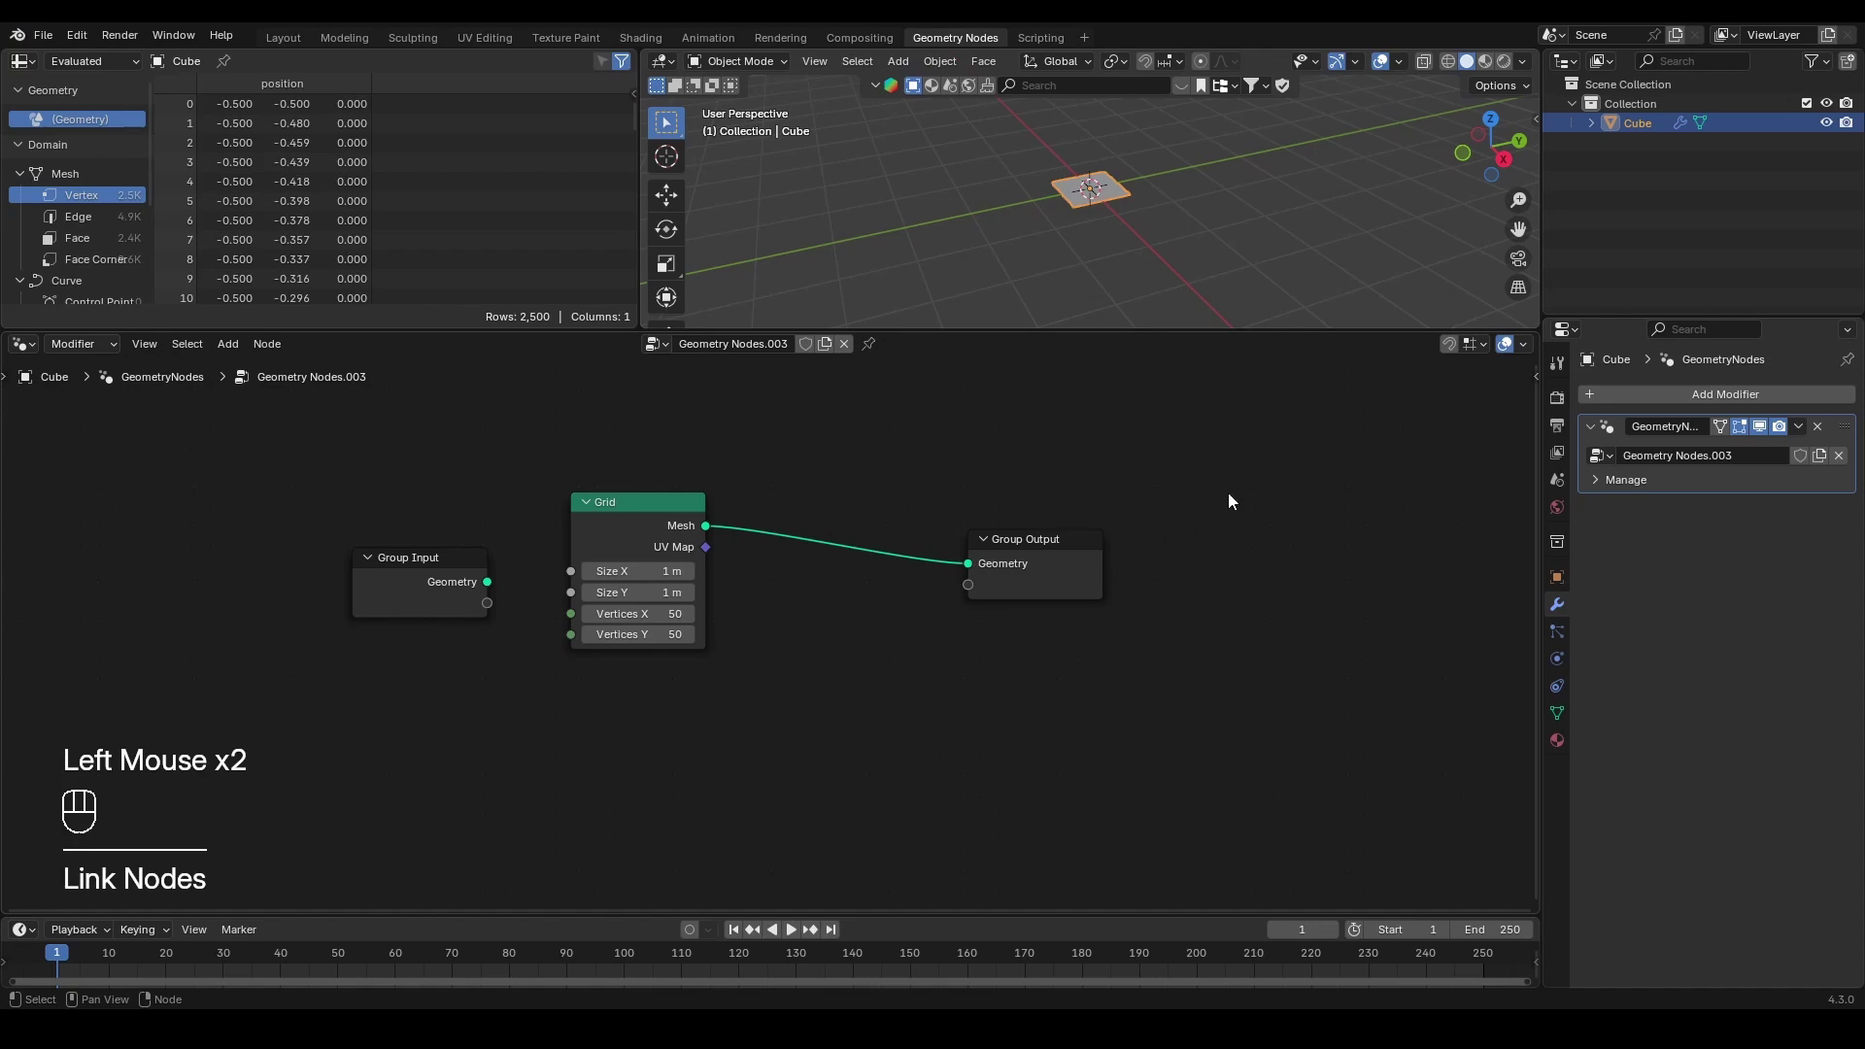
drag(1206, 492, 954, 593)
key(g)
click(1178, 575)
Step: Enable the Wireframe overlay in the 3D viewport and enlarge the viewport area slightly to show the grid
scroll(1116, 227, up, 4)
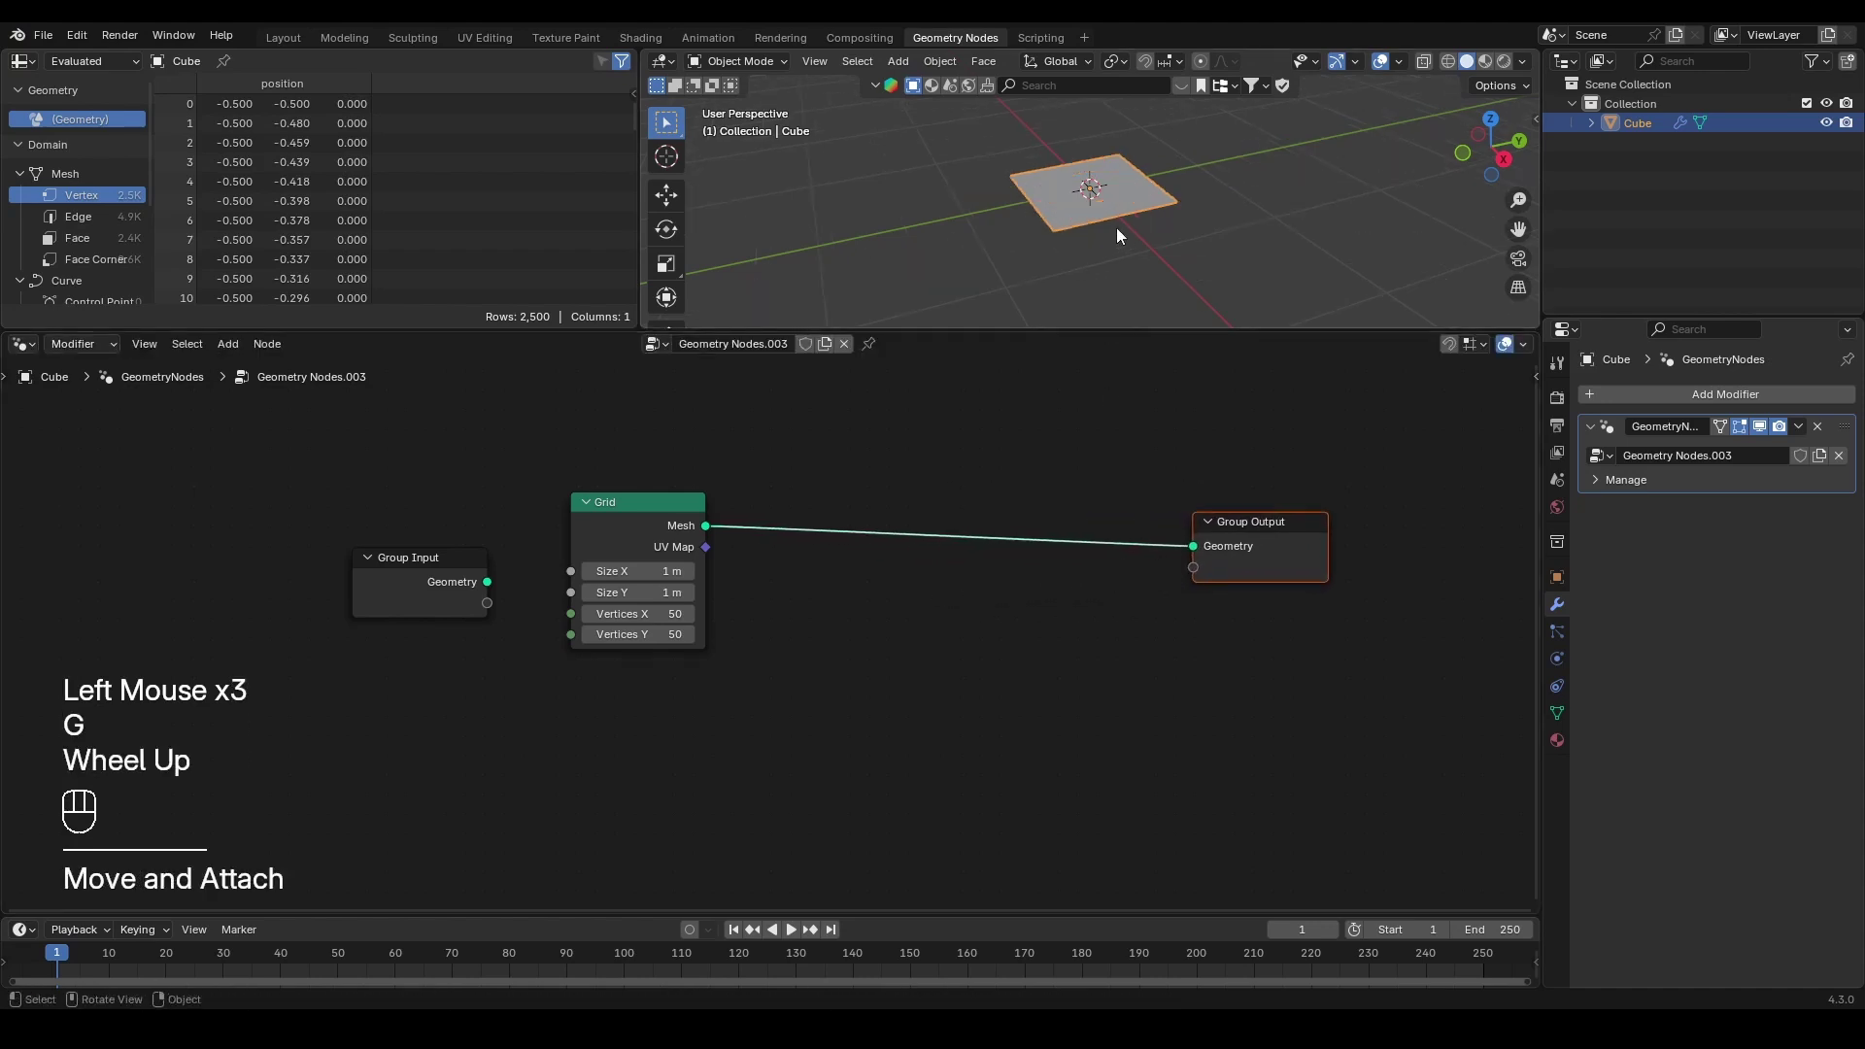
click(1399, 61)
click(1278, 390)
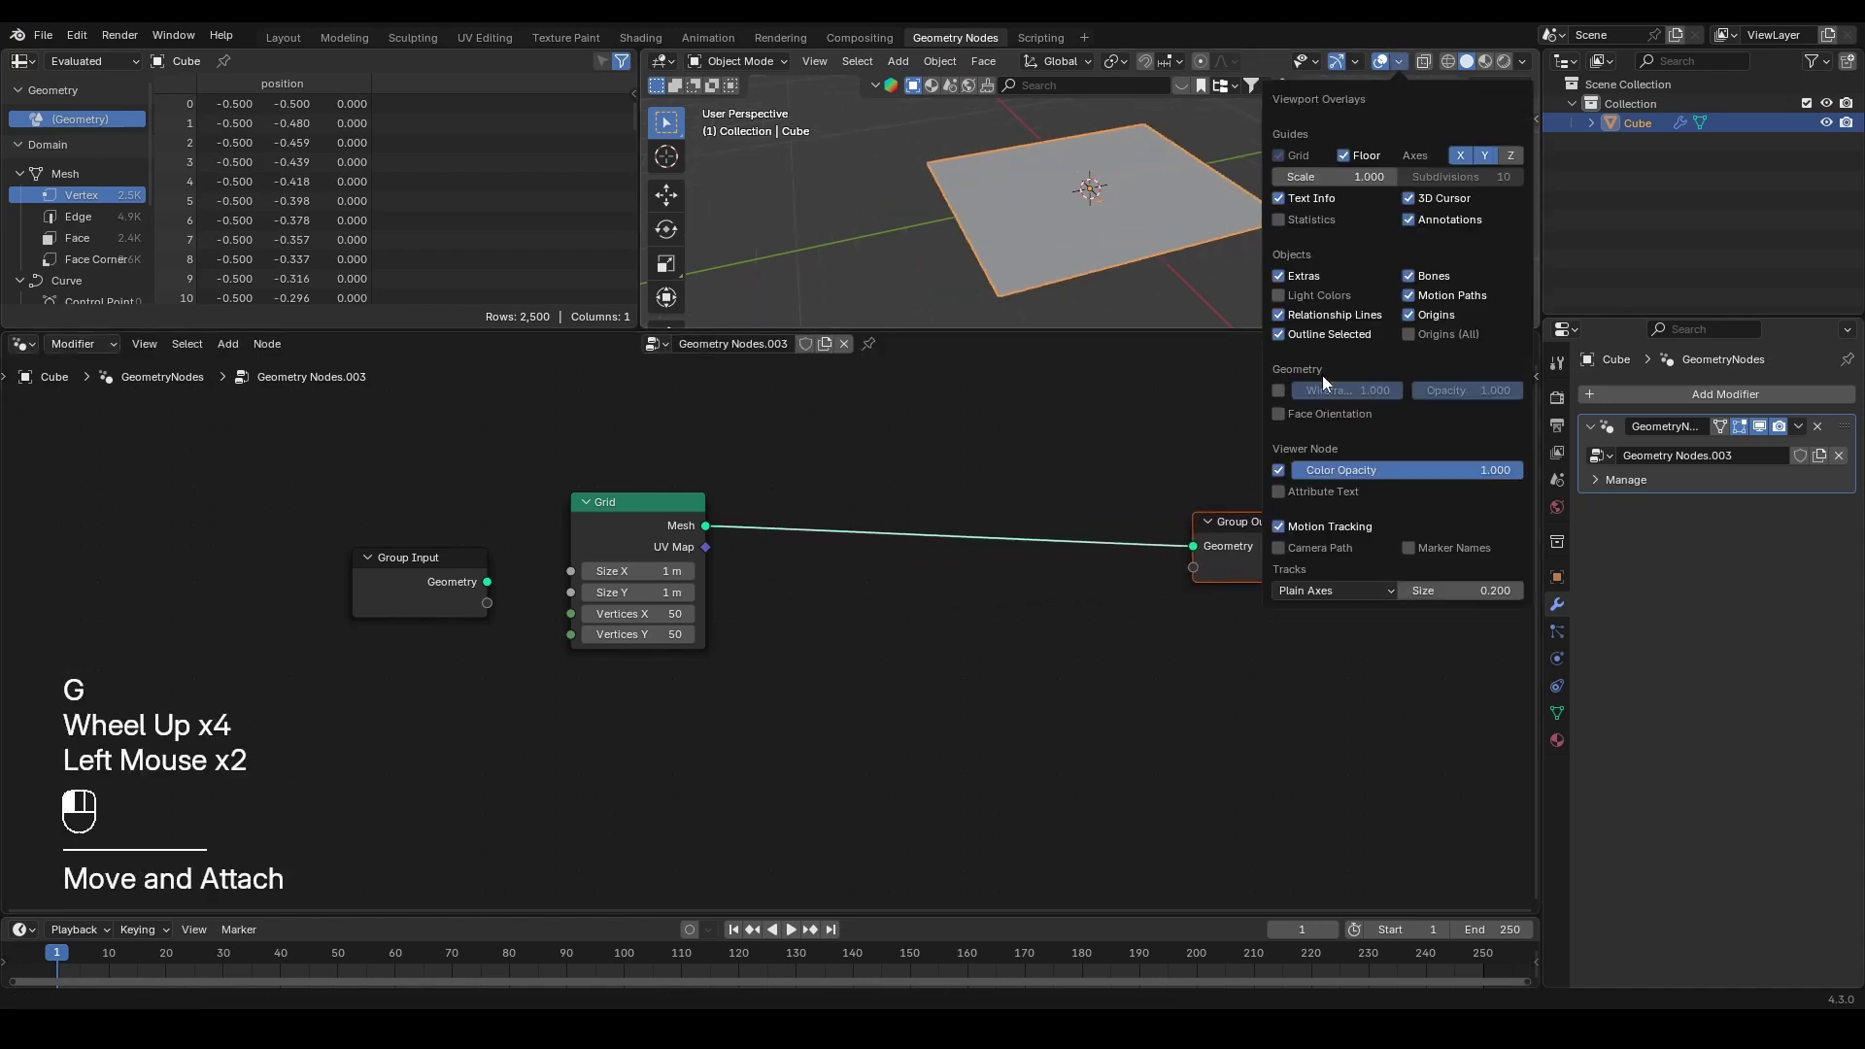
click(1166, 289)
scroll(1151, 285, up, 3)
middle_drag(1132, 282, 1109, 276)
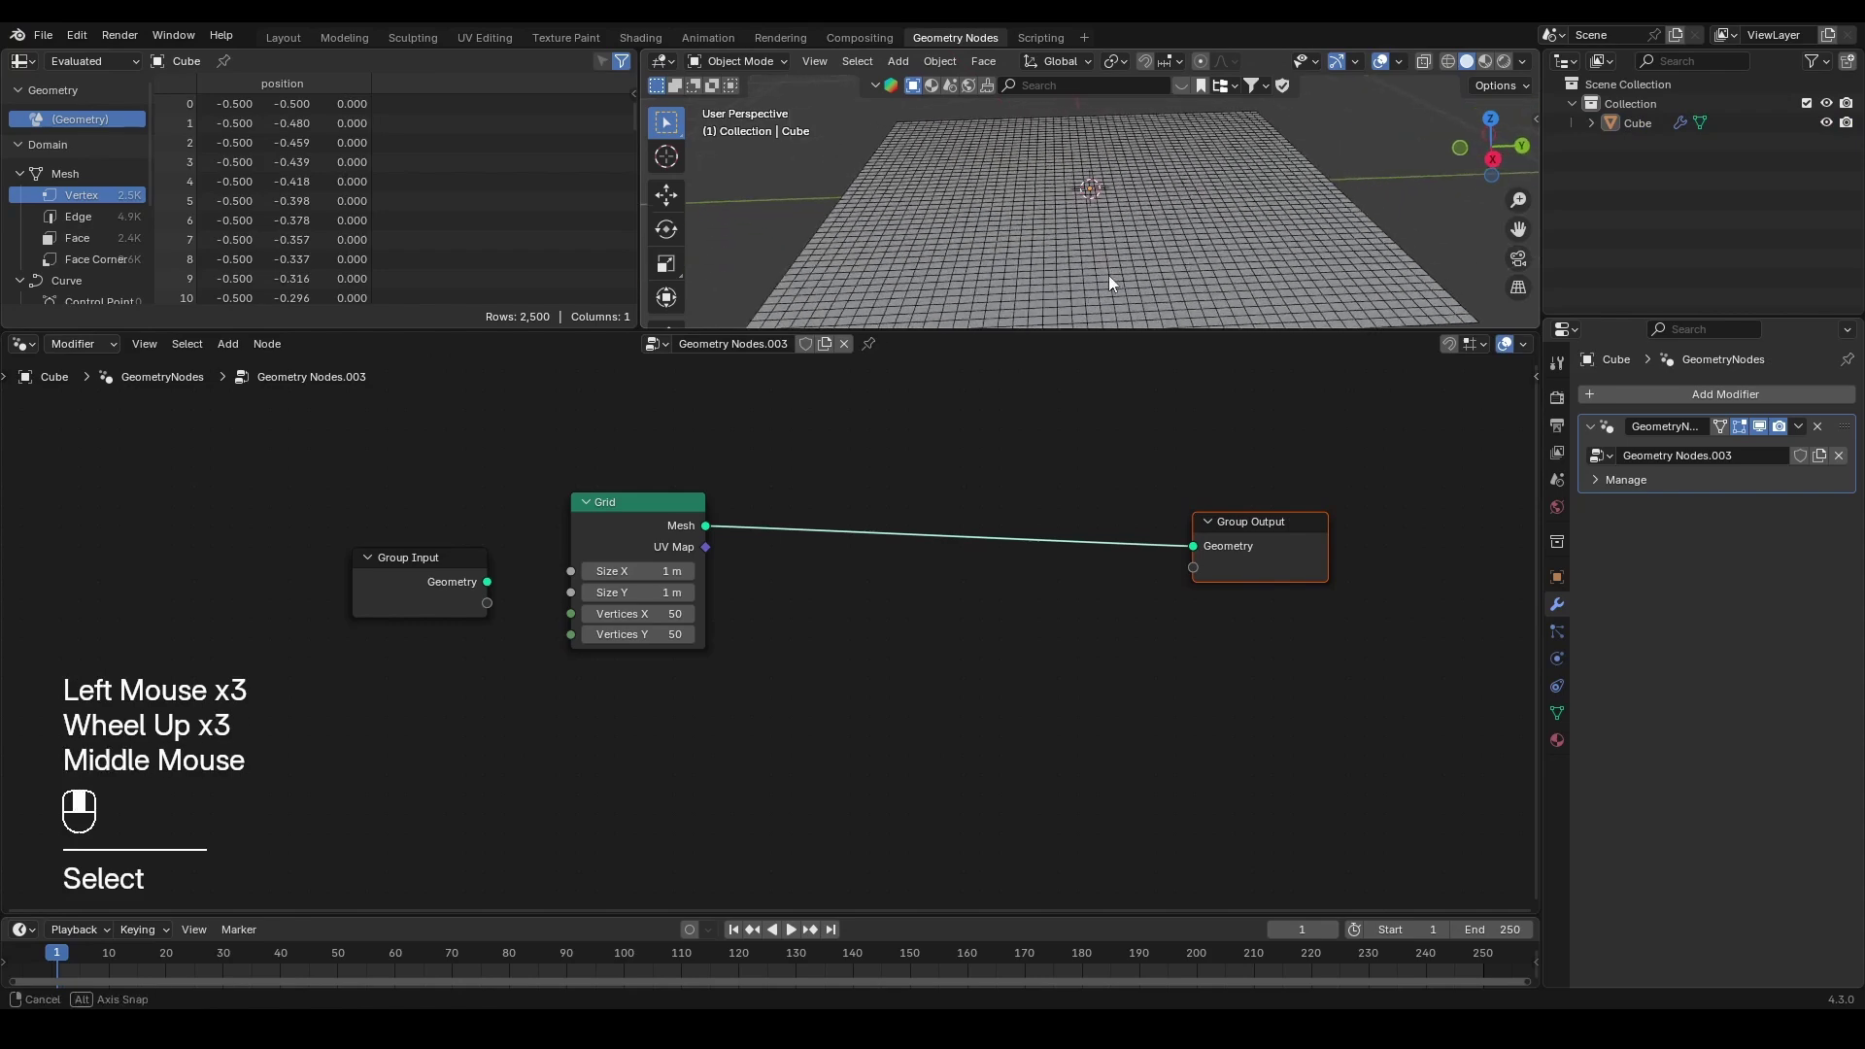
scroll(1090, 272, down, 2)
scroll(1085, 317, up, 1)
drag(1086, 328, 1086, 355)
Step: Insert a Set Position node on the link between Grid and Group Output
click(872, 684)
key(shift+a)
text(set p)
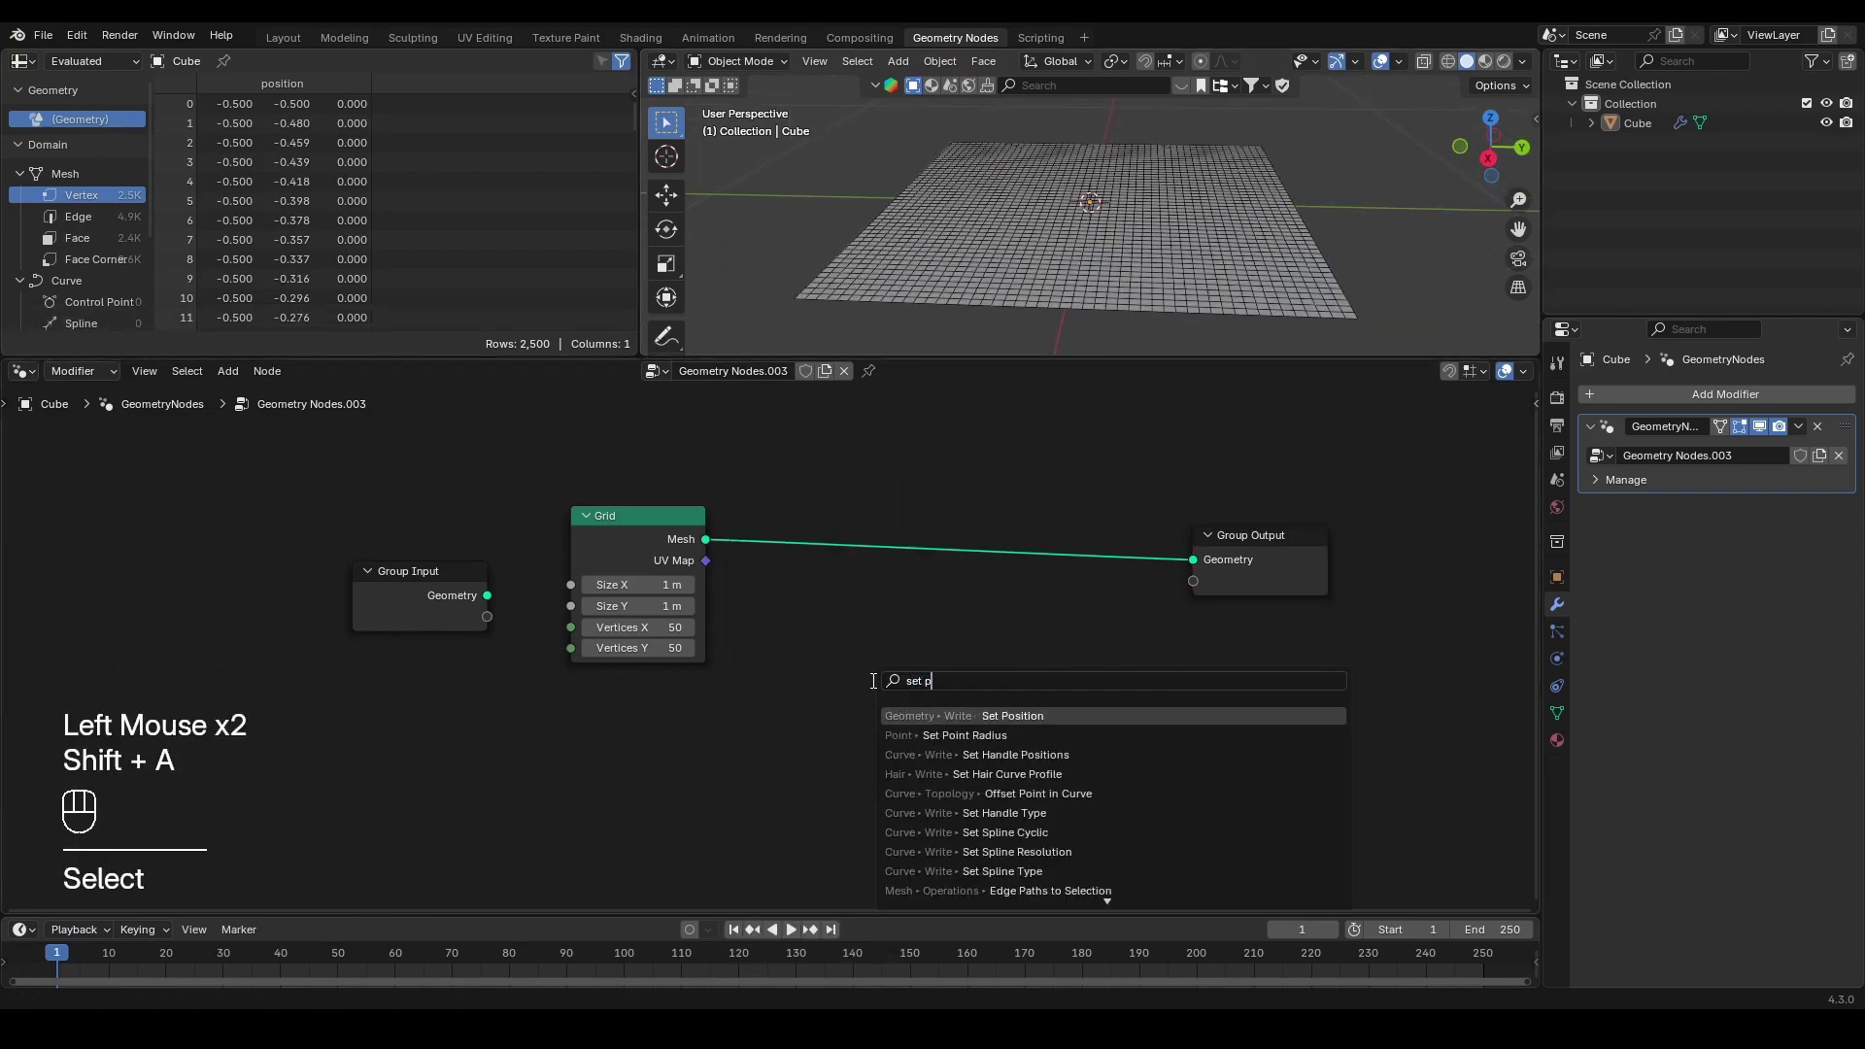
key(Return)
click(971, 533)
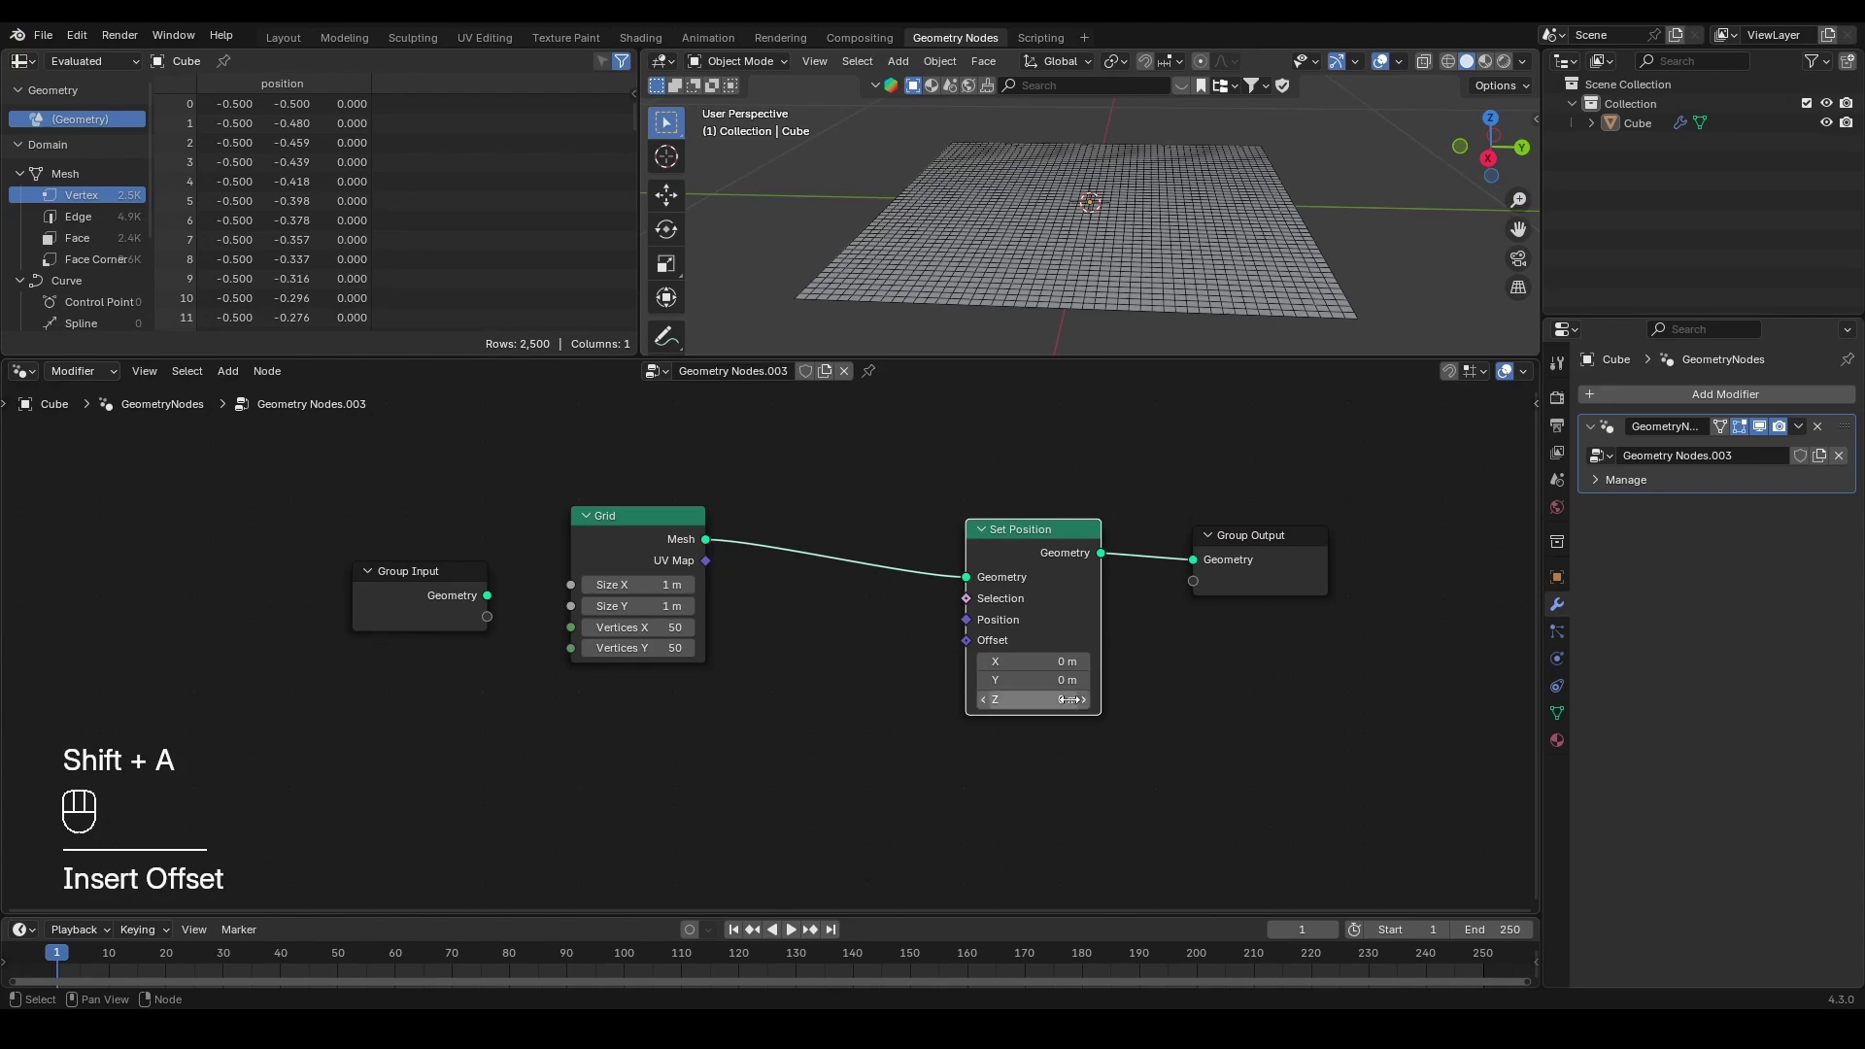
Step: Add a Vector input node below the Grid link and connect it to Set Position's Position input
scroll(990, 627, up, 2)
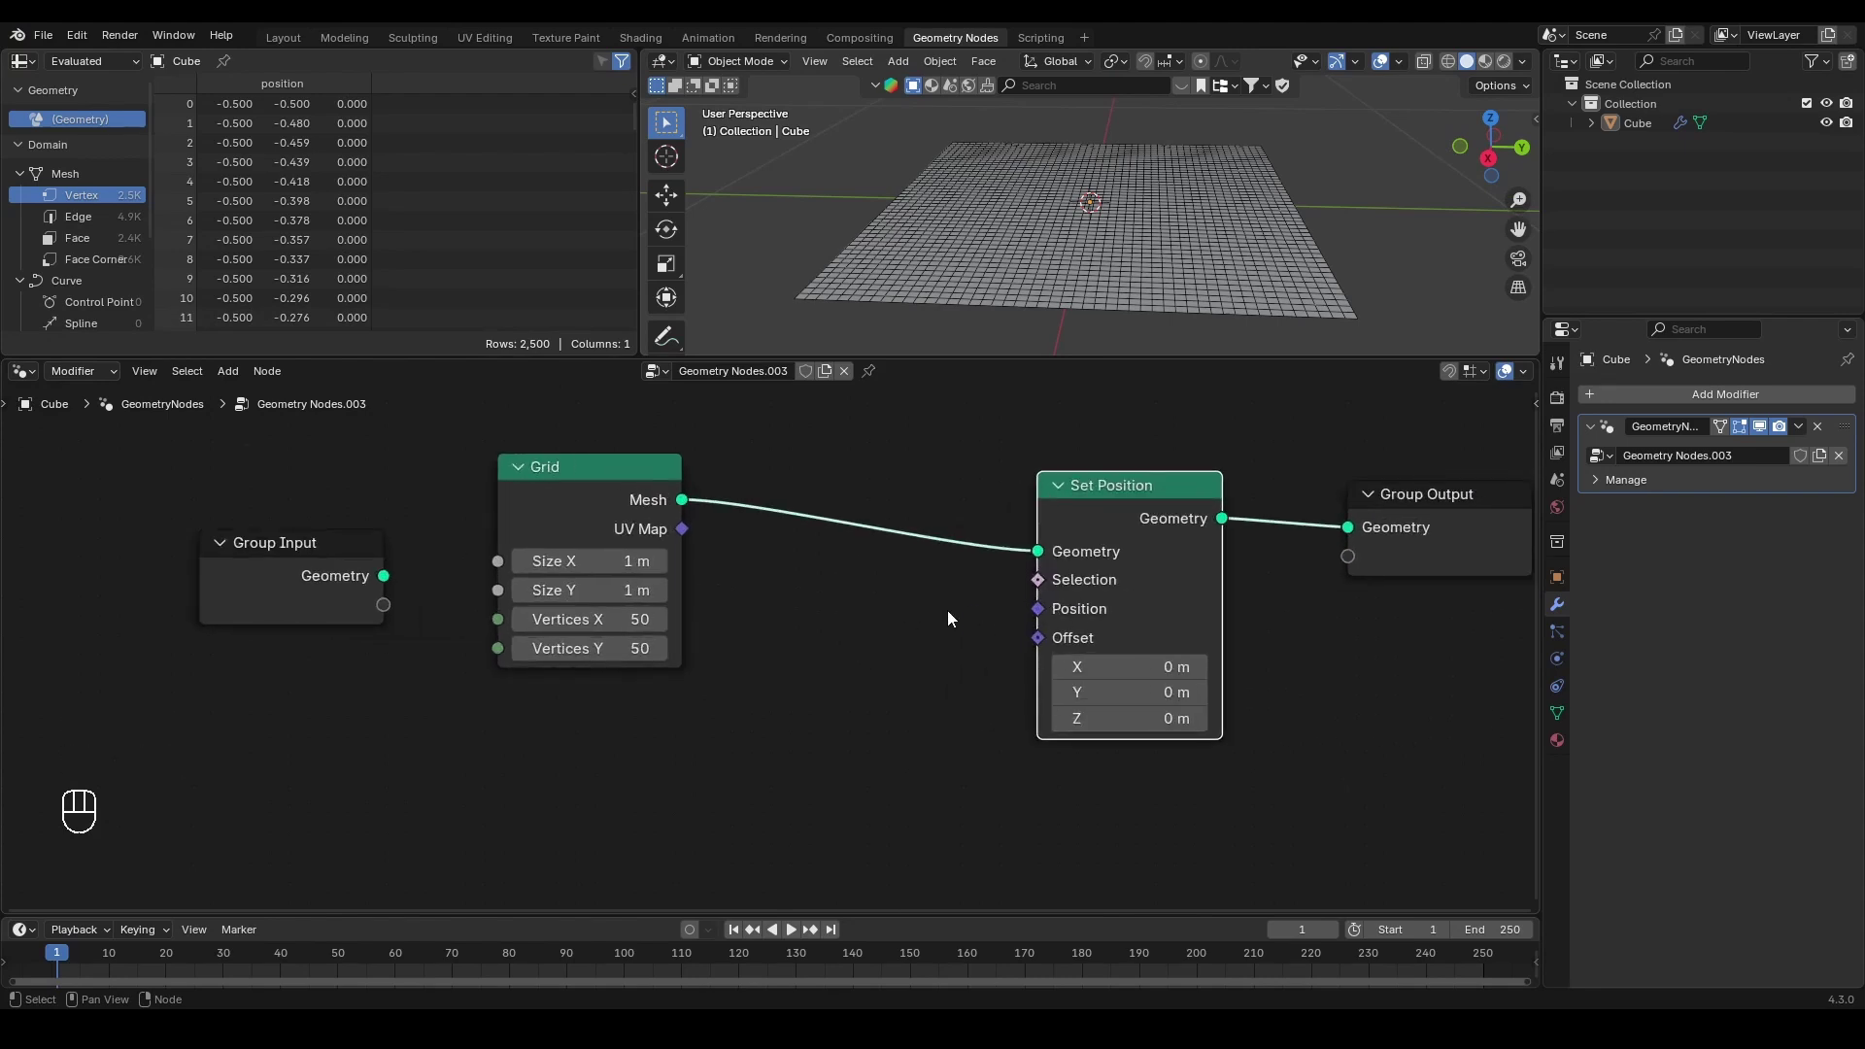
scroll(921, 645, down, 1)
key(shift+a)
text(vector)
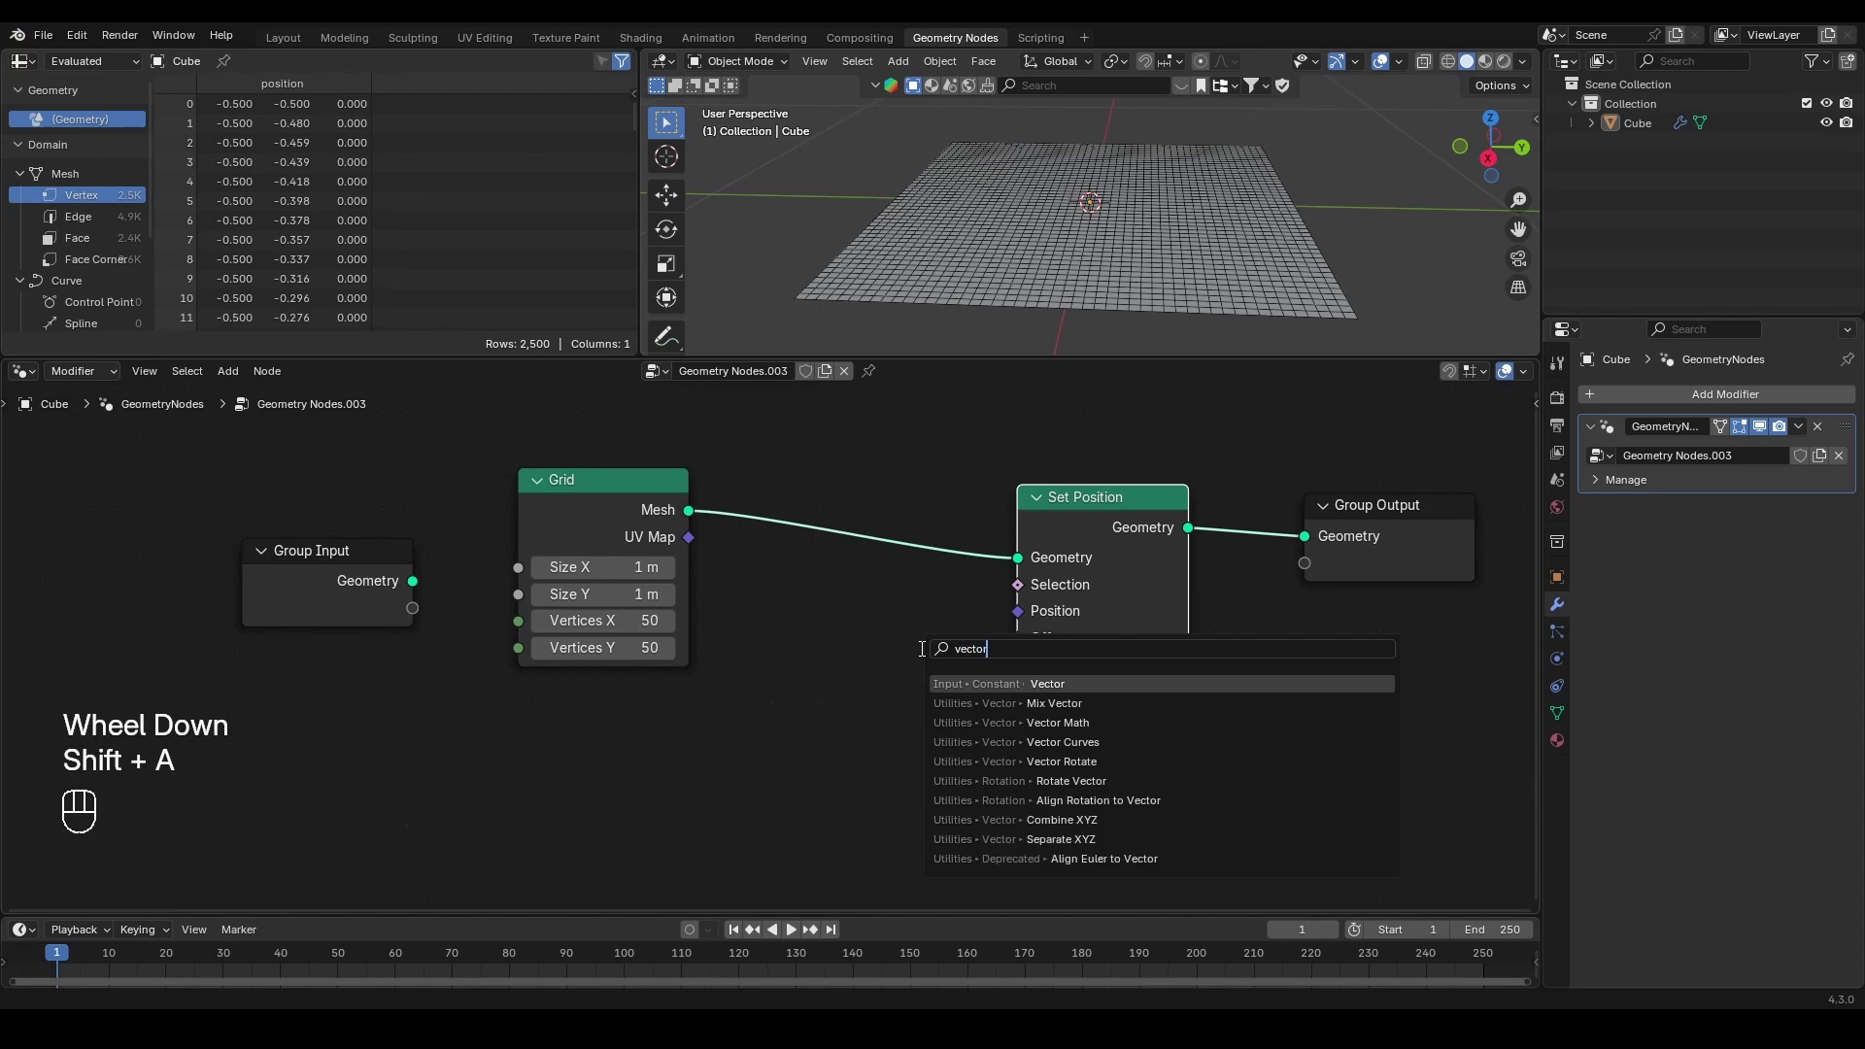
key(Return)
click(928, 695)
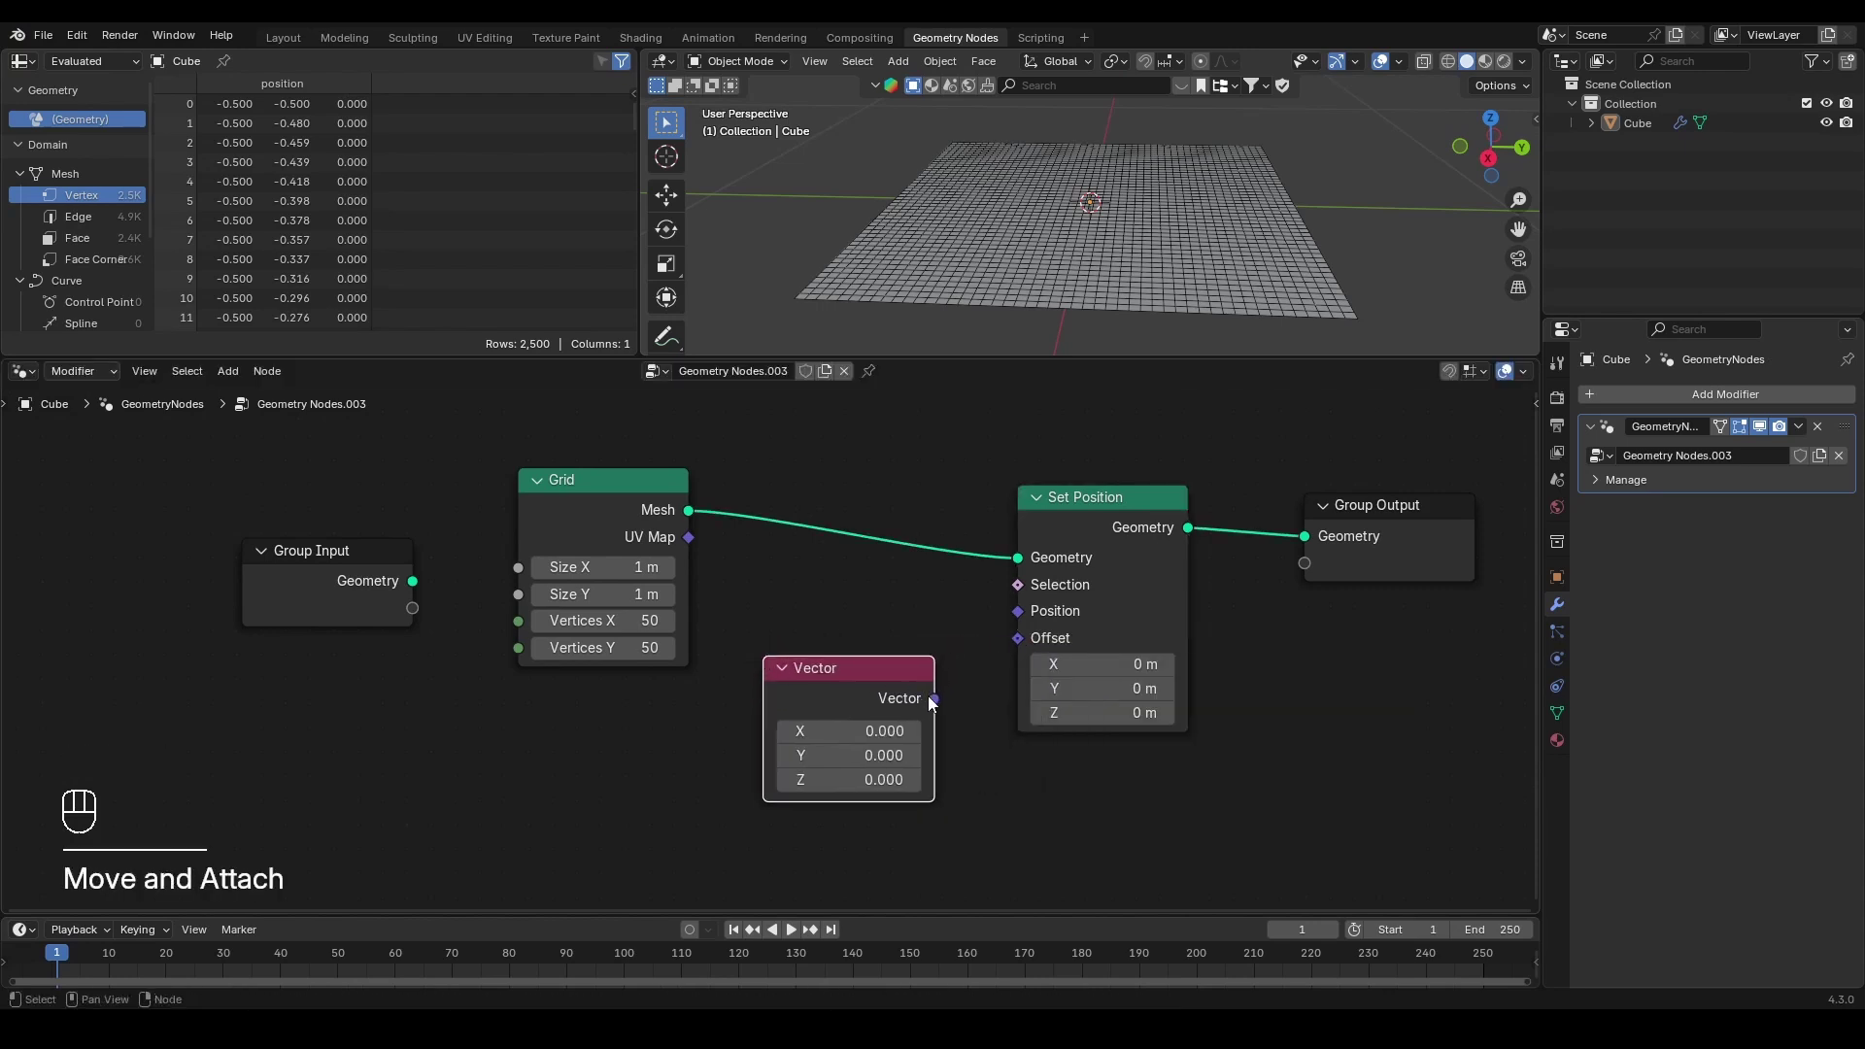
drag(931, 698, 1011, 616)
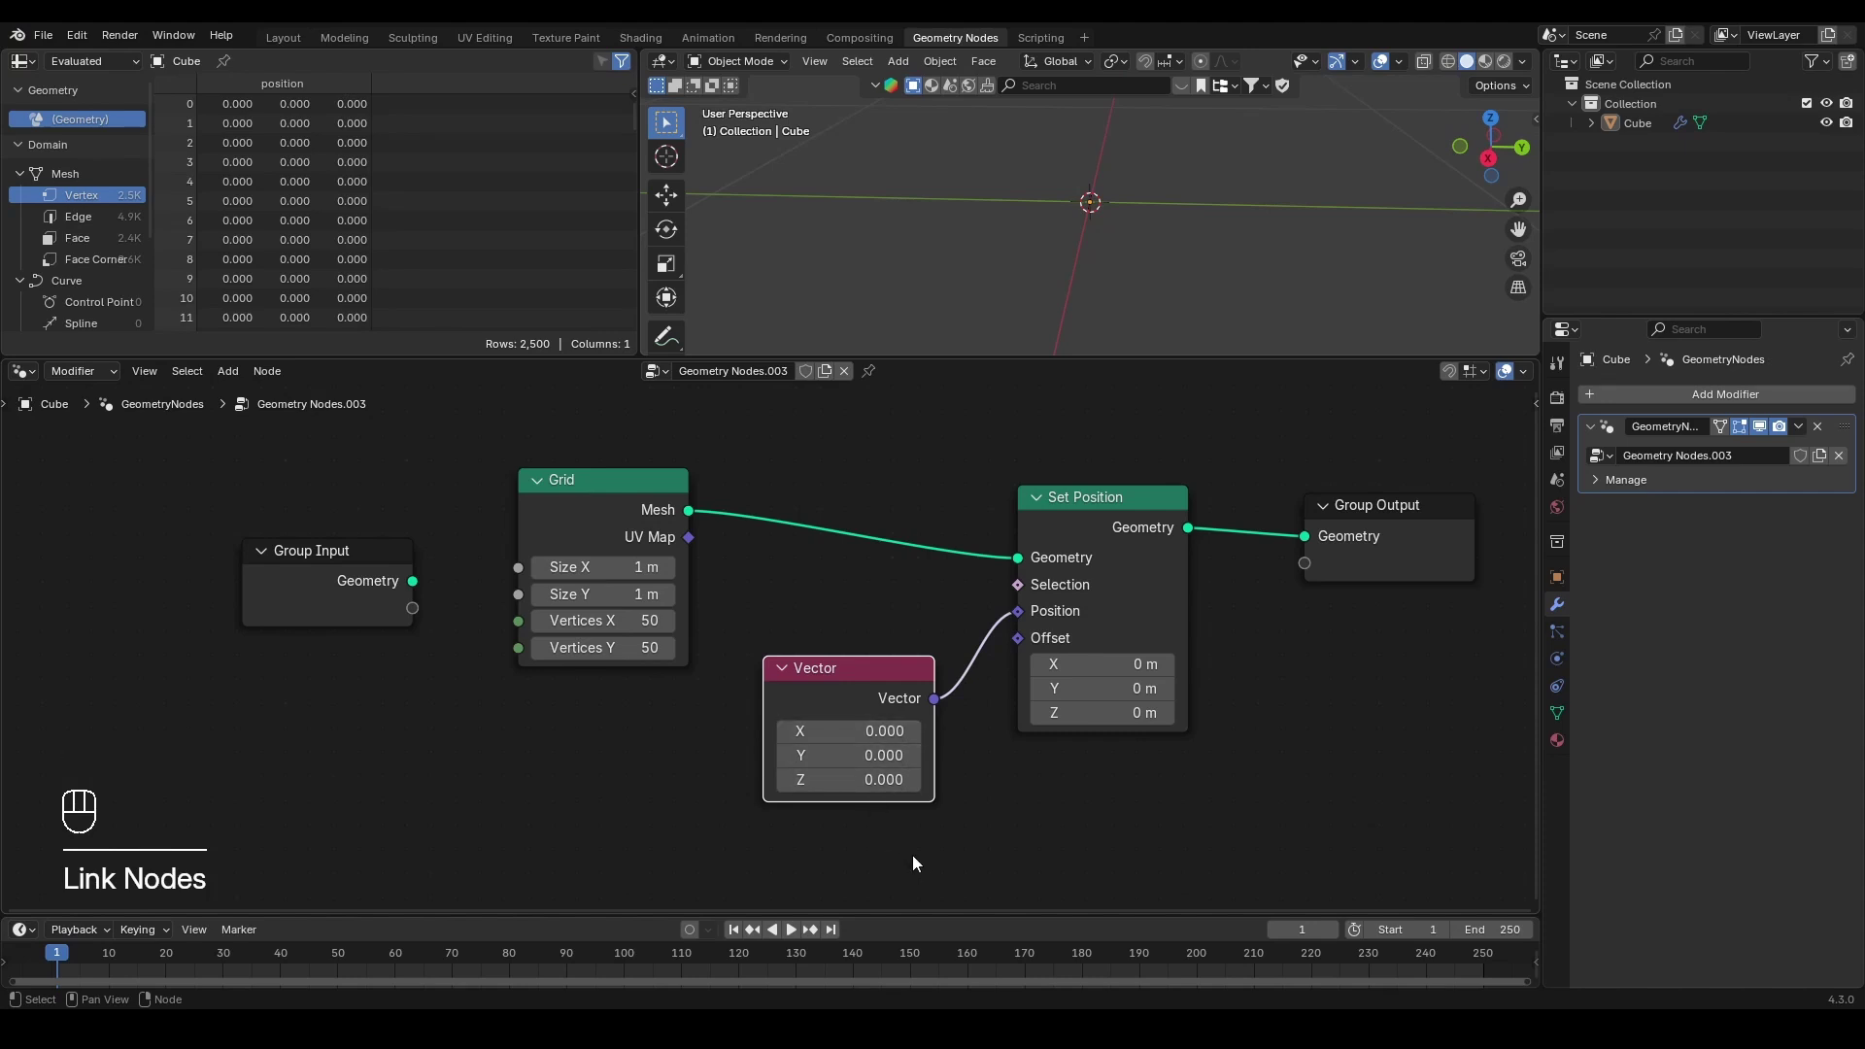
Step: Check the vertex positions in the spreadsheet and delete the Vector node
mouse_move(624, 119)
mouse_down()
mouse_move(639, 303)
mouse_move(651, 154)
mouse_move(616, 92)
mouse_up()
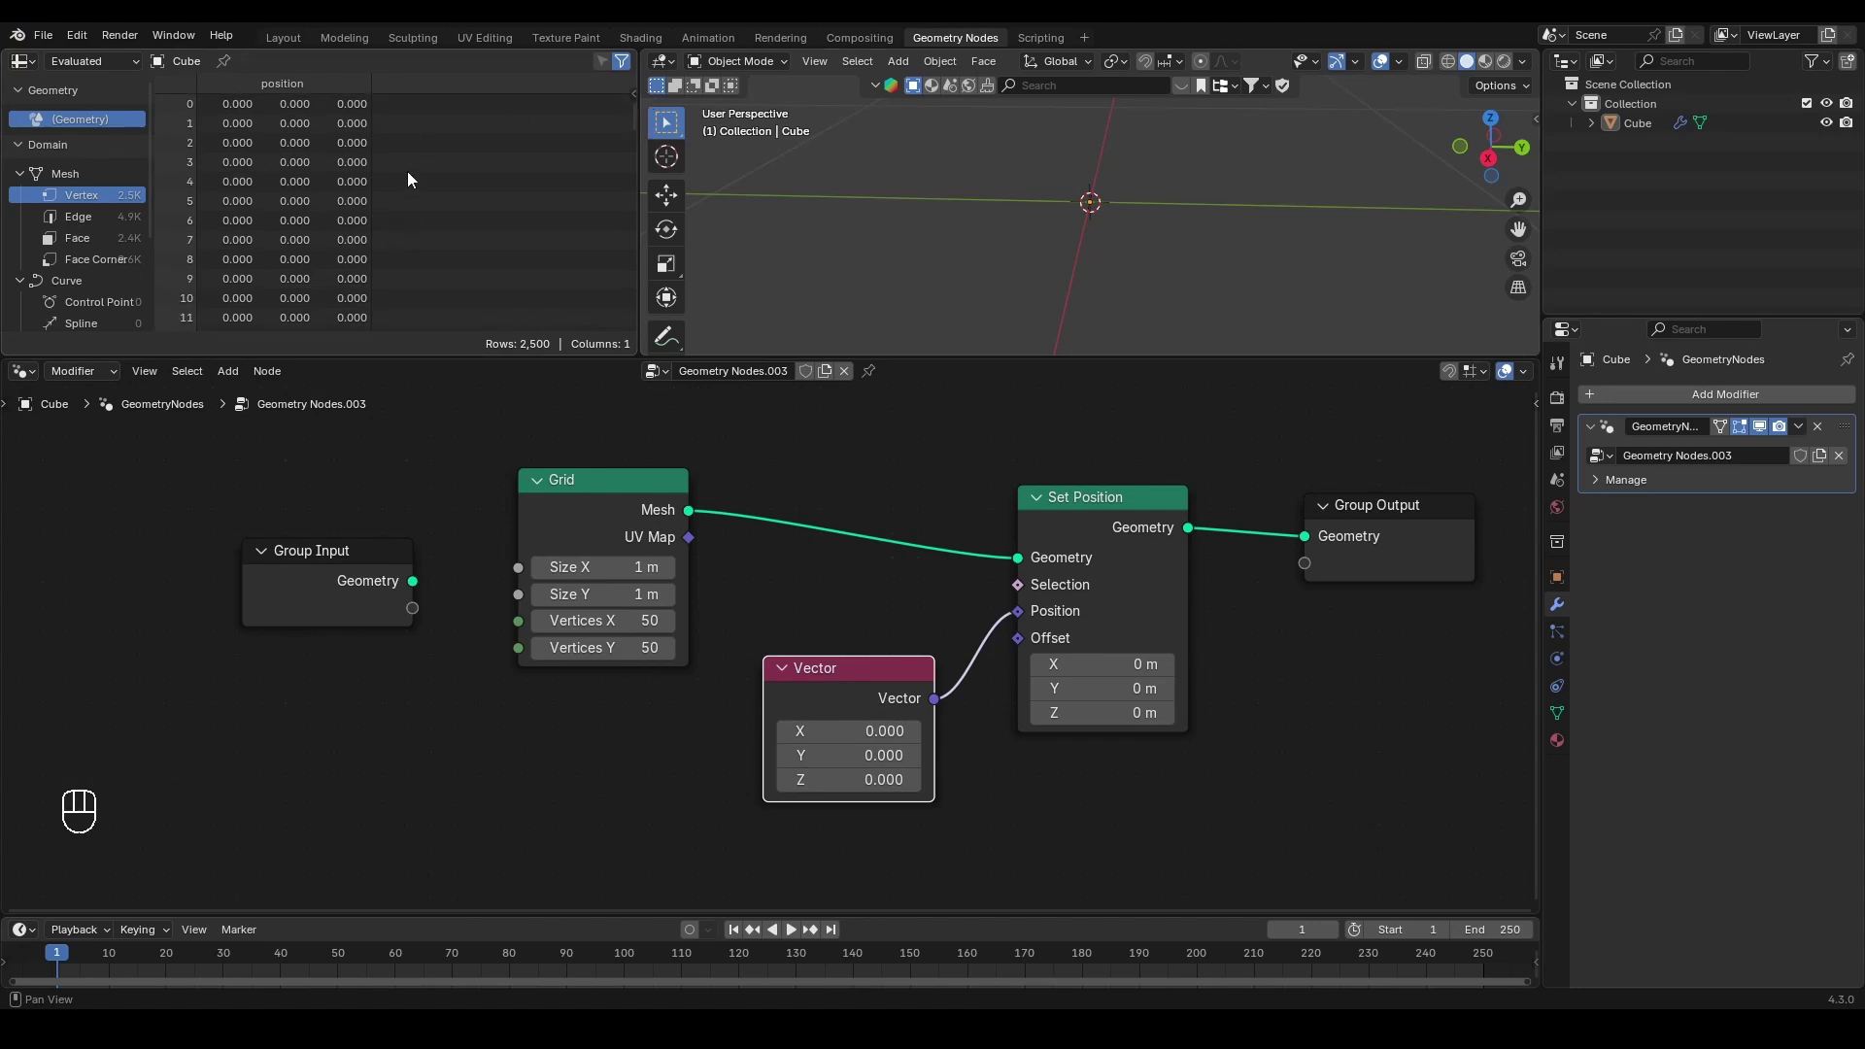
drag(778, 614, 888, 772)
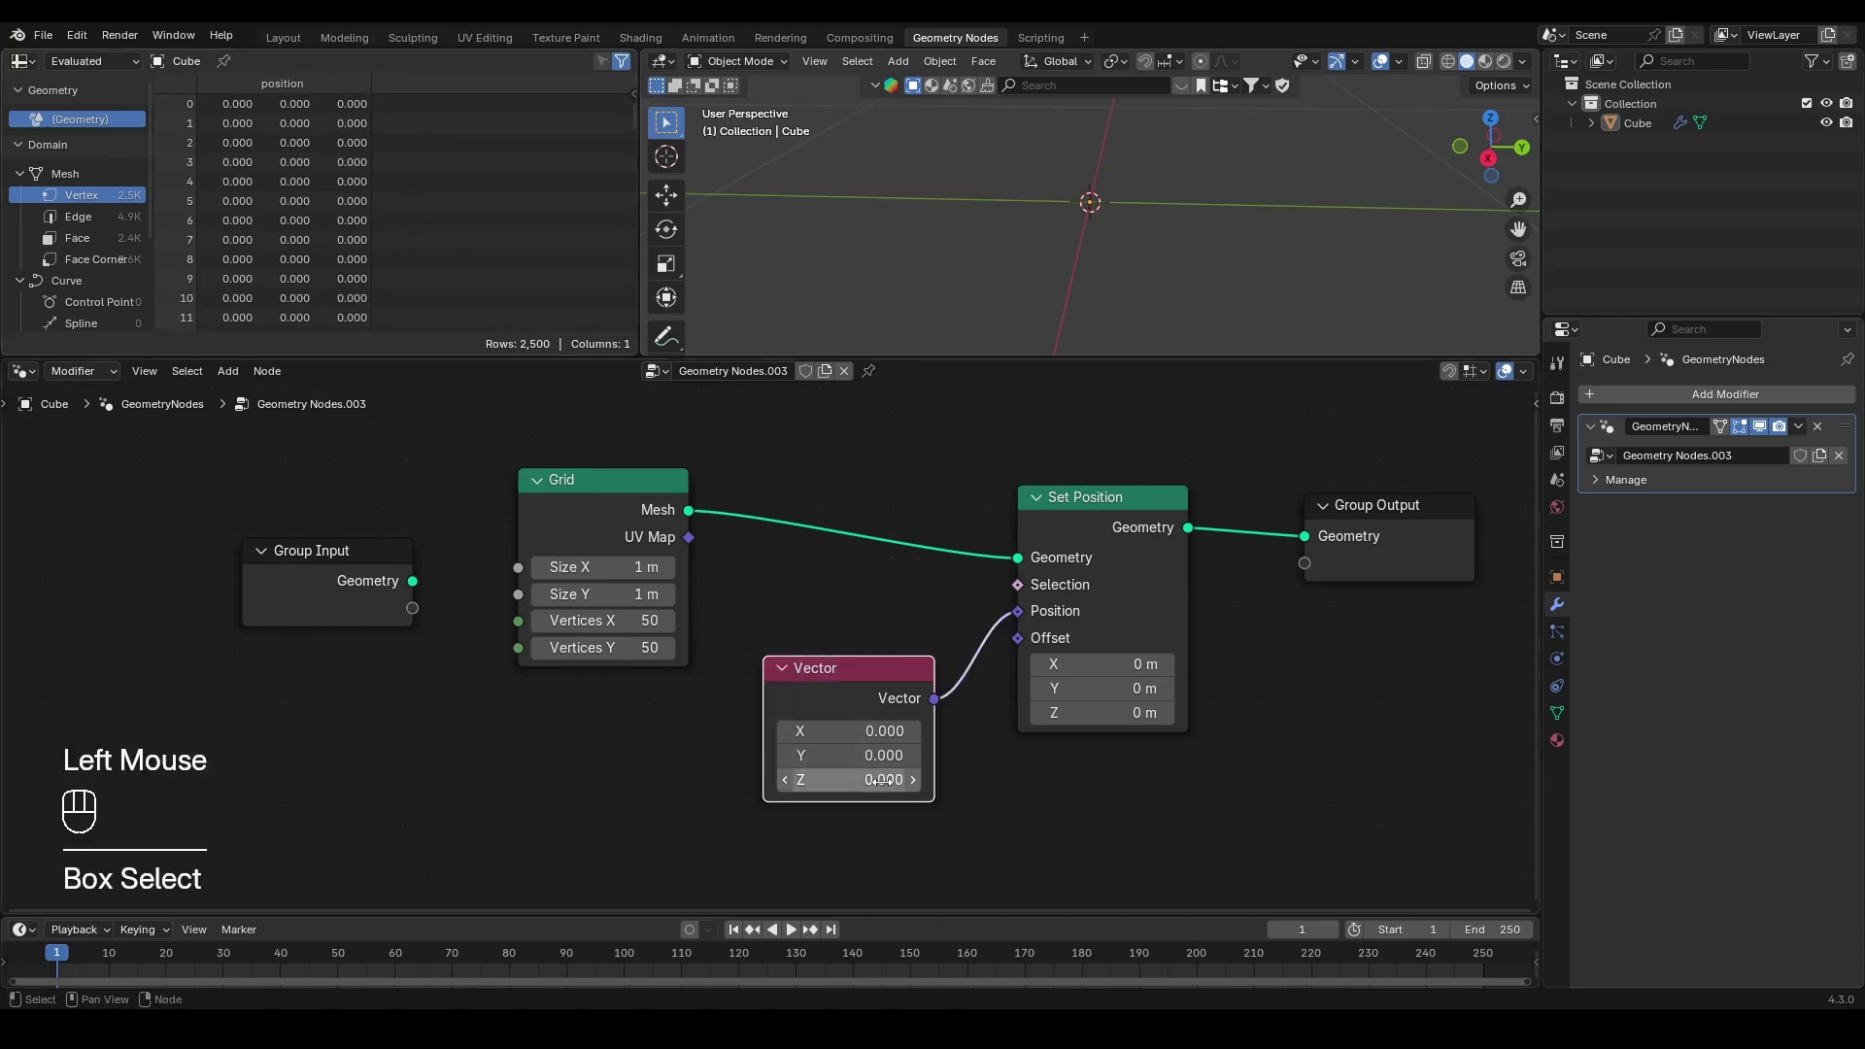
key(ctrl+x)
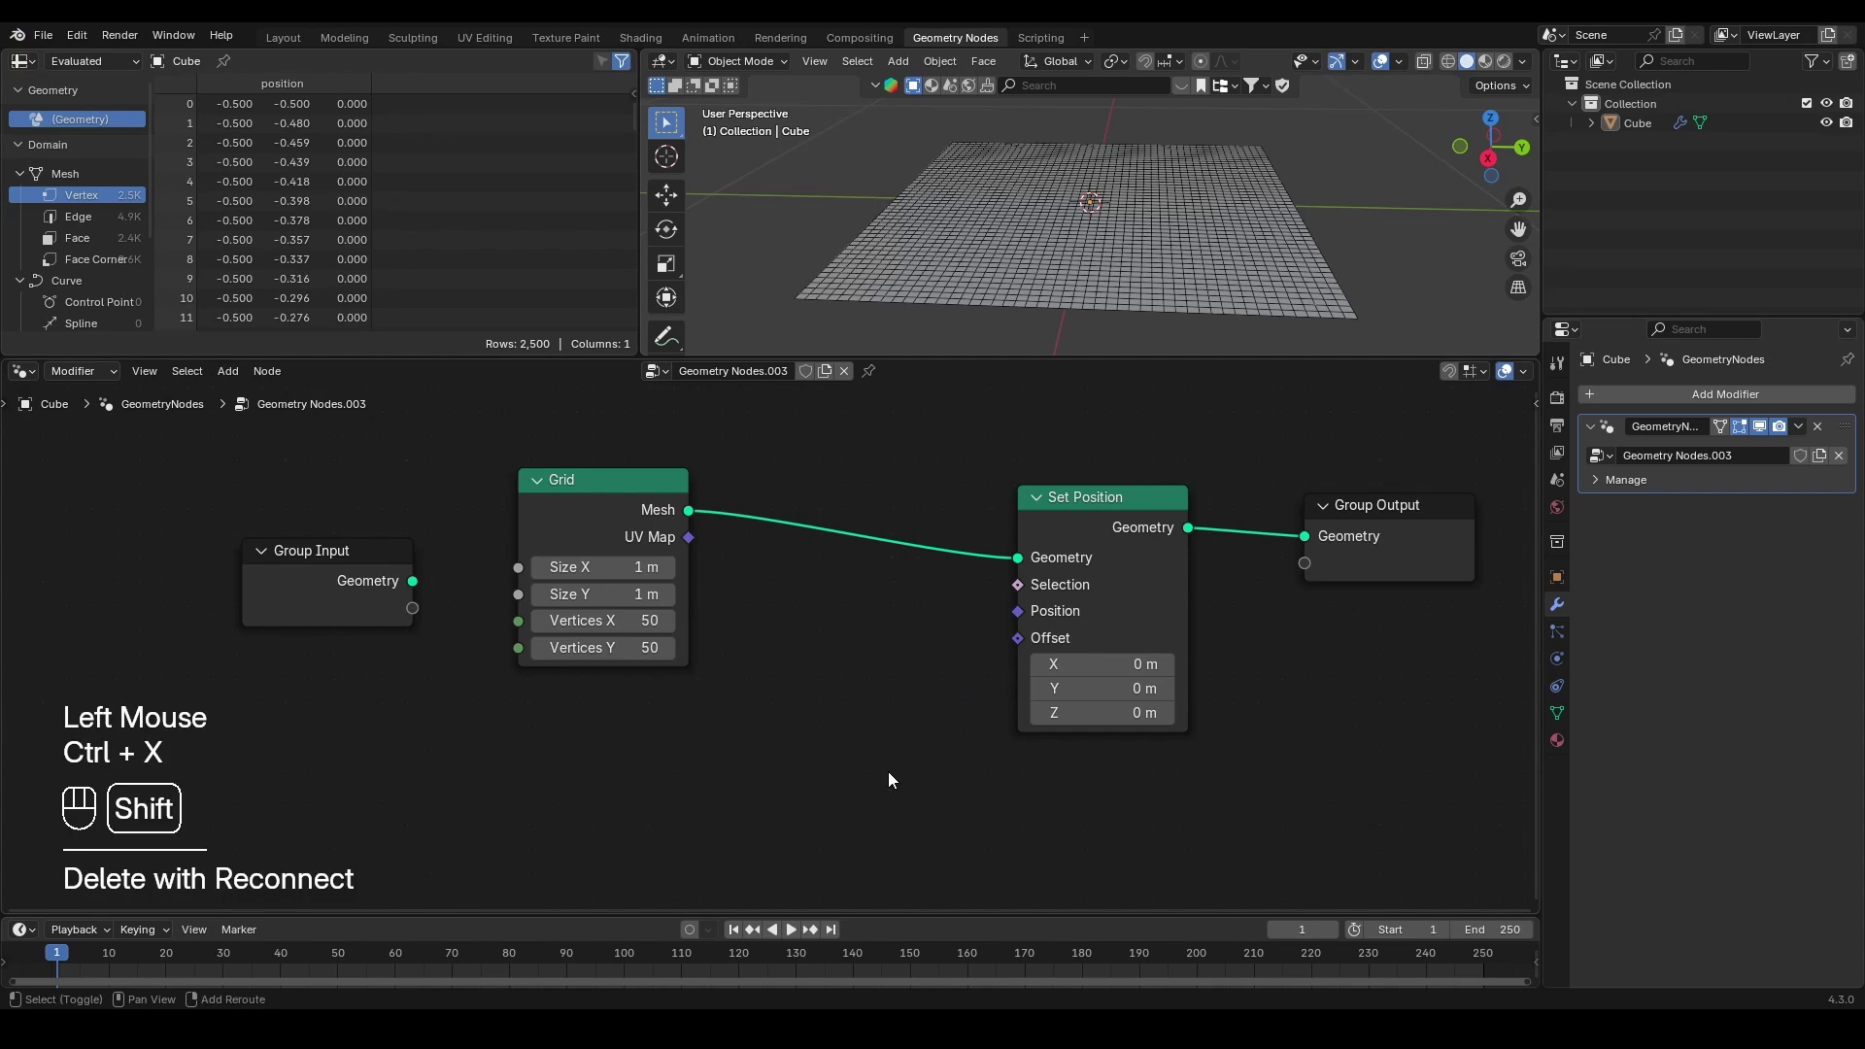
Step: Add a Position input node directly below the Grid node
key(shift+a)
text(pos)
key(Down)
key(Return)
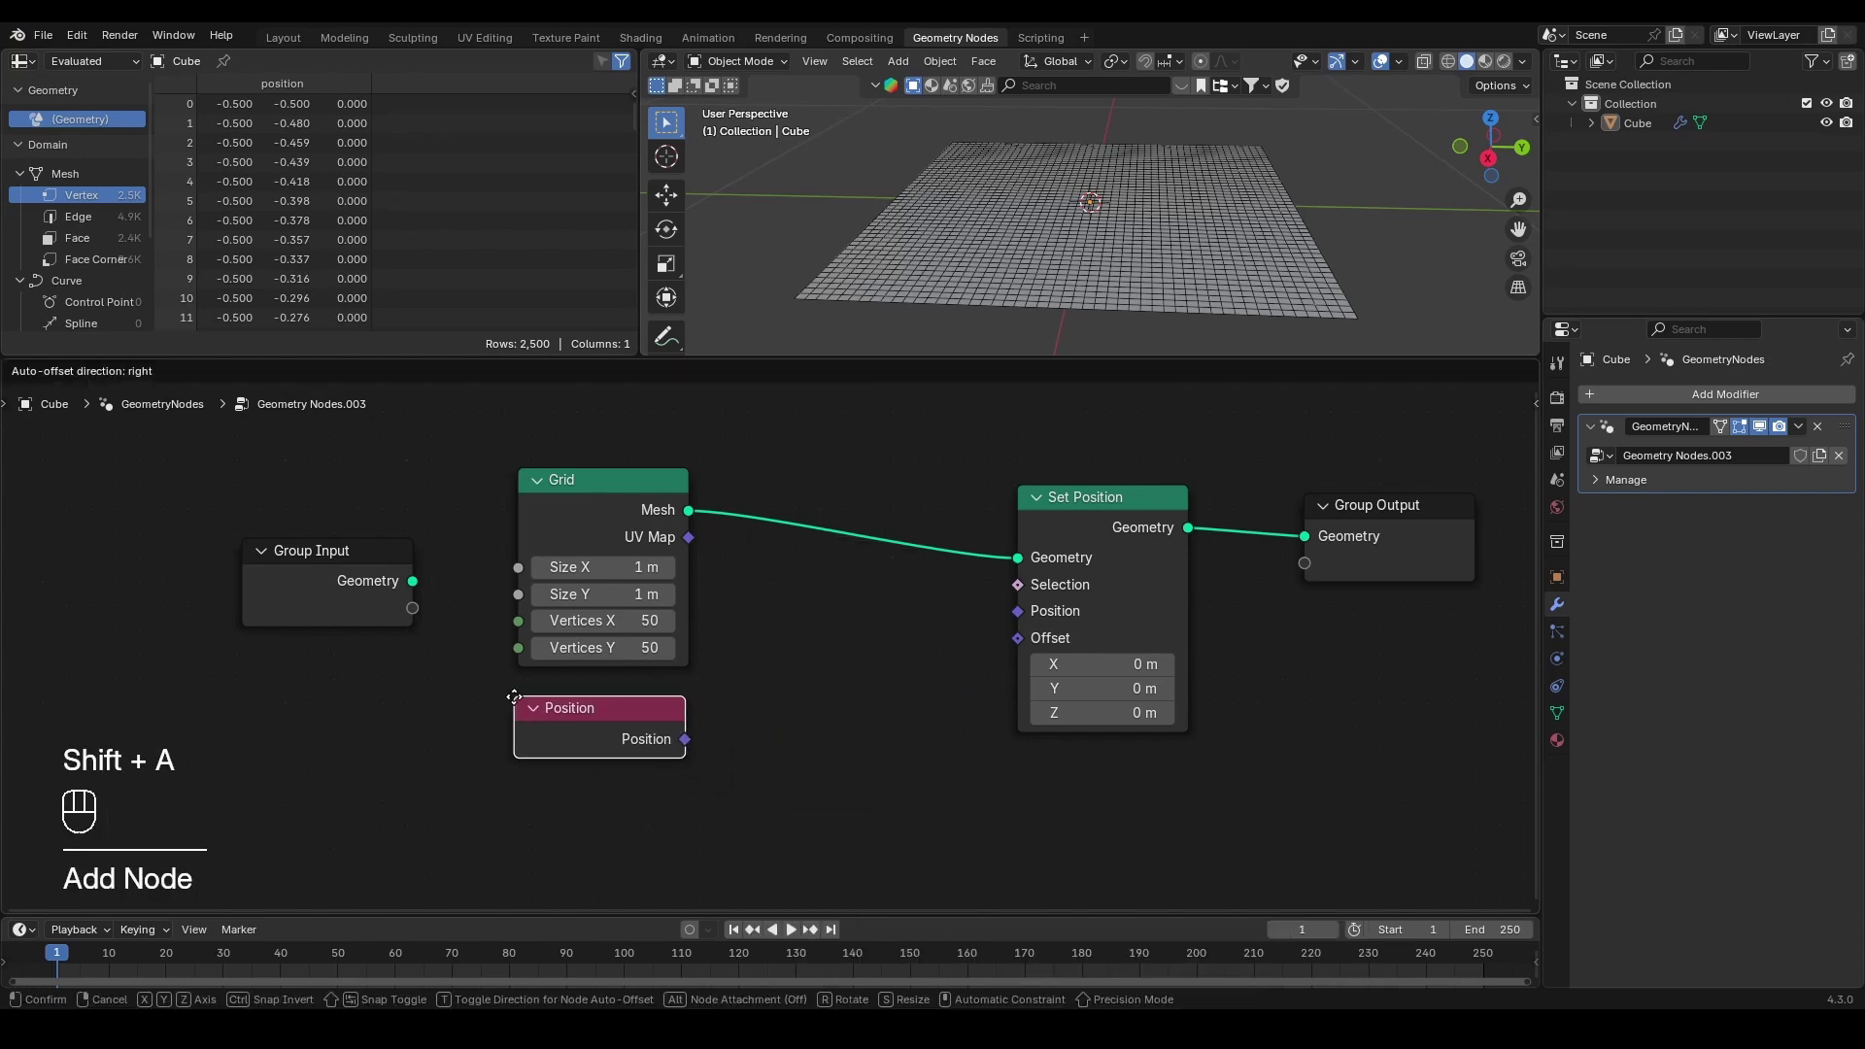
click(514, 697)
Step: Add a Vector Math node set to Add between the Position and Set Position nodes
scroll(737, 709, down, 2)
middle_drag(736, 709, 785, 650)
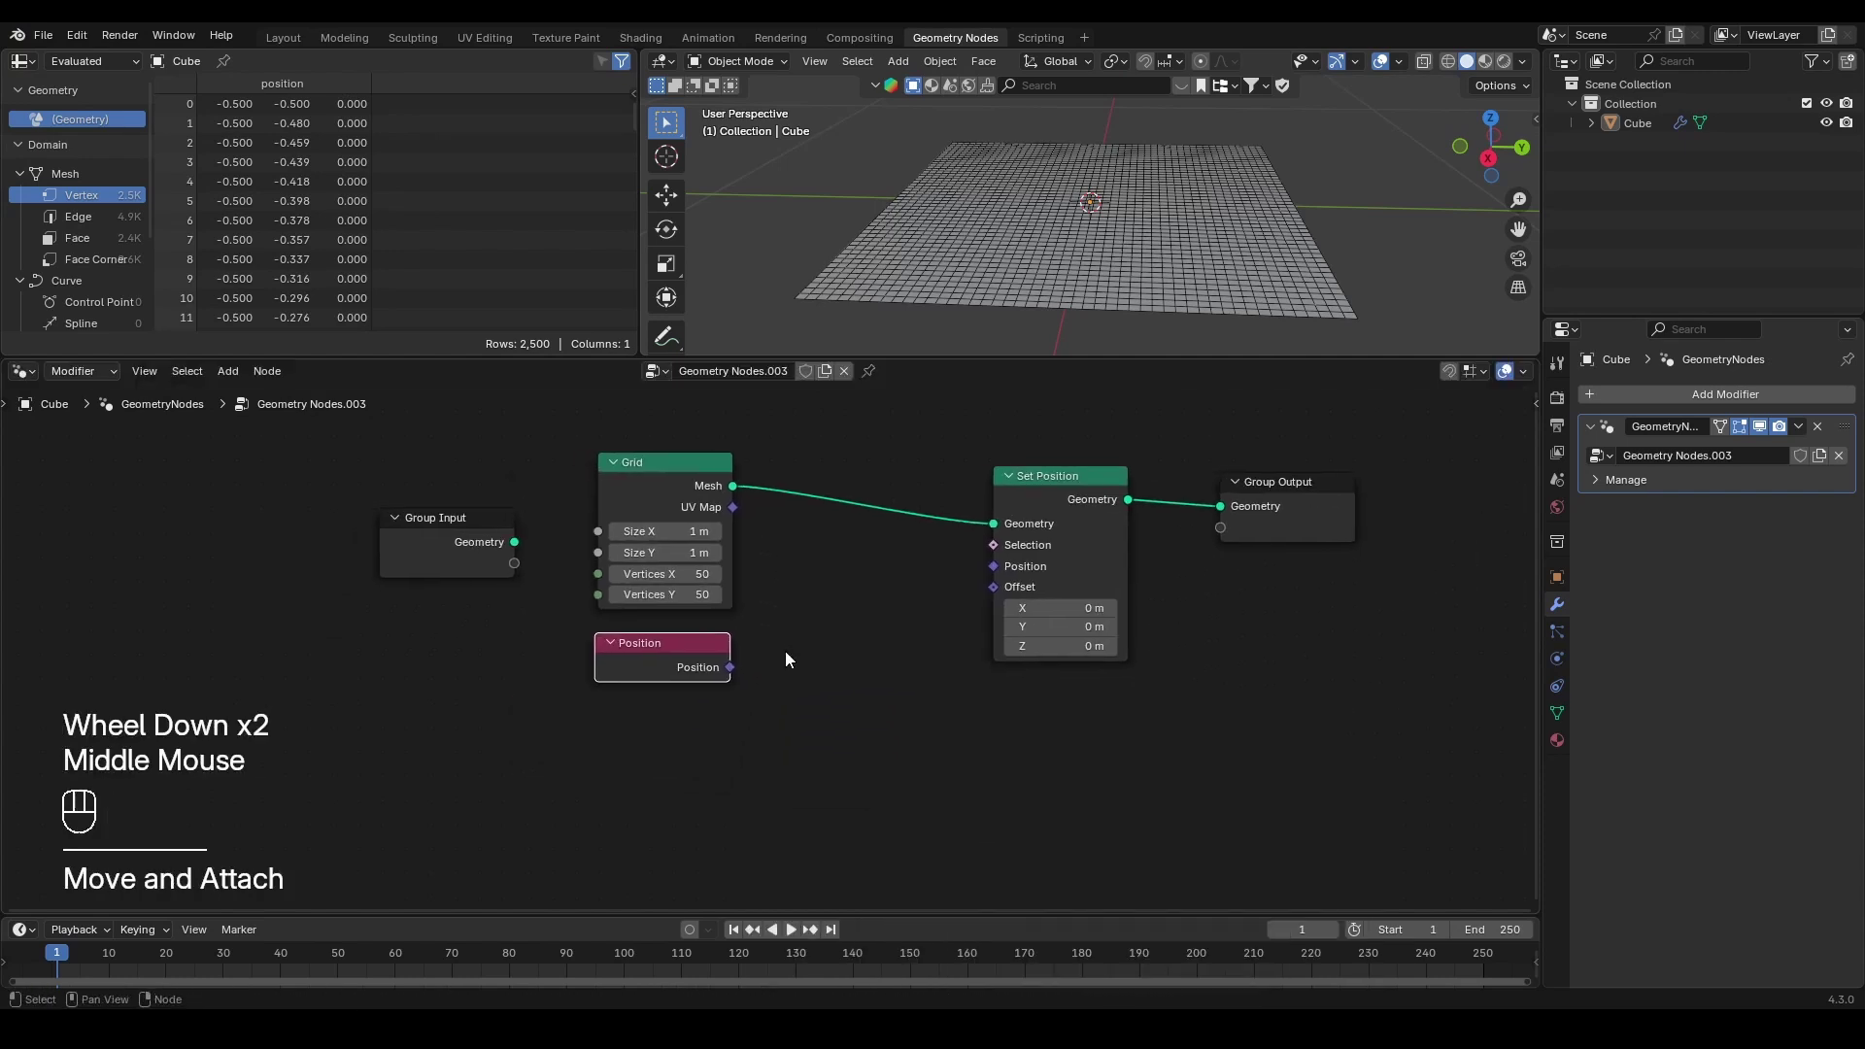
scroll(795, 703, up, 1)
key(shift+a)
text(vec m)
key(Return)
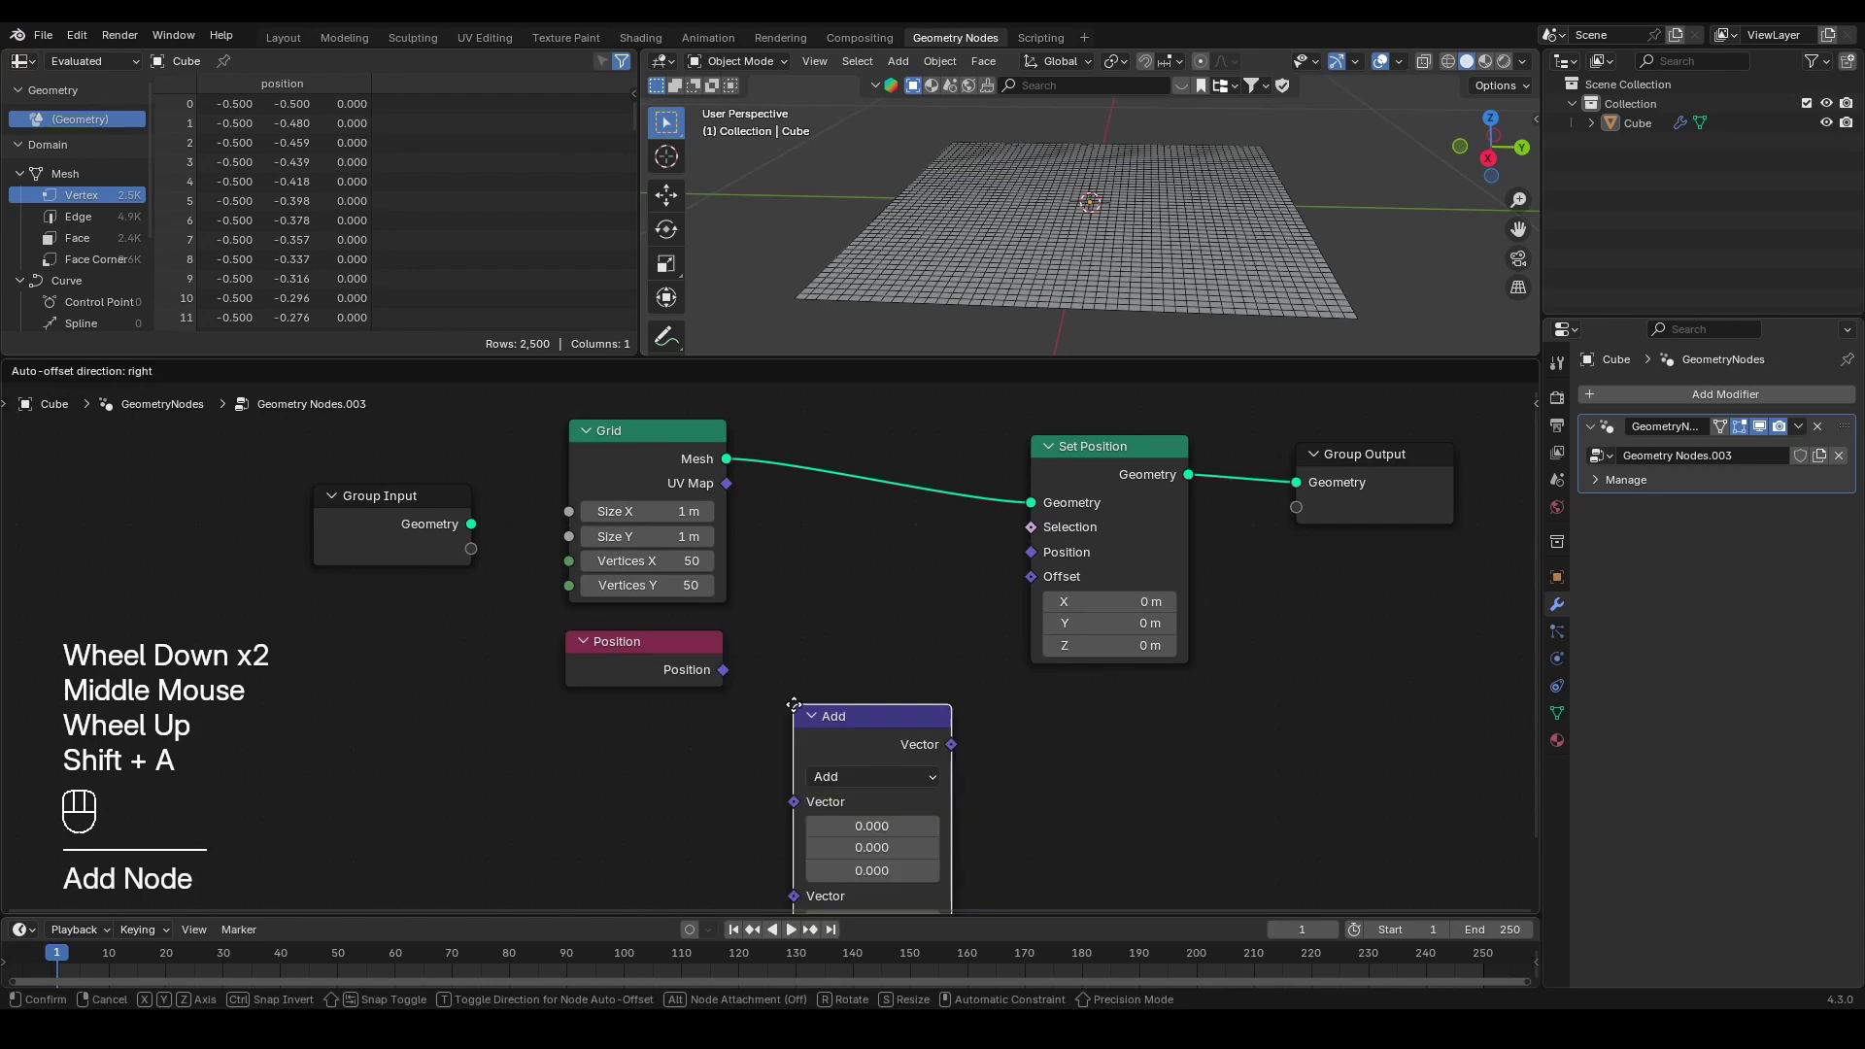
click(793, 574)
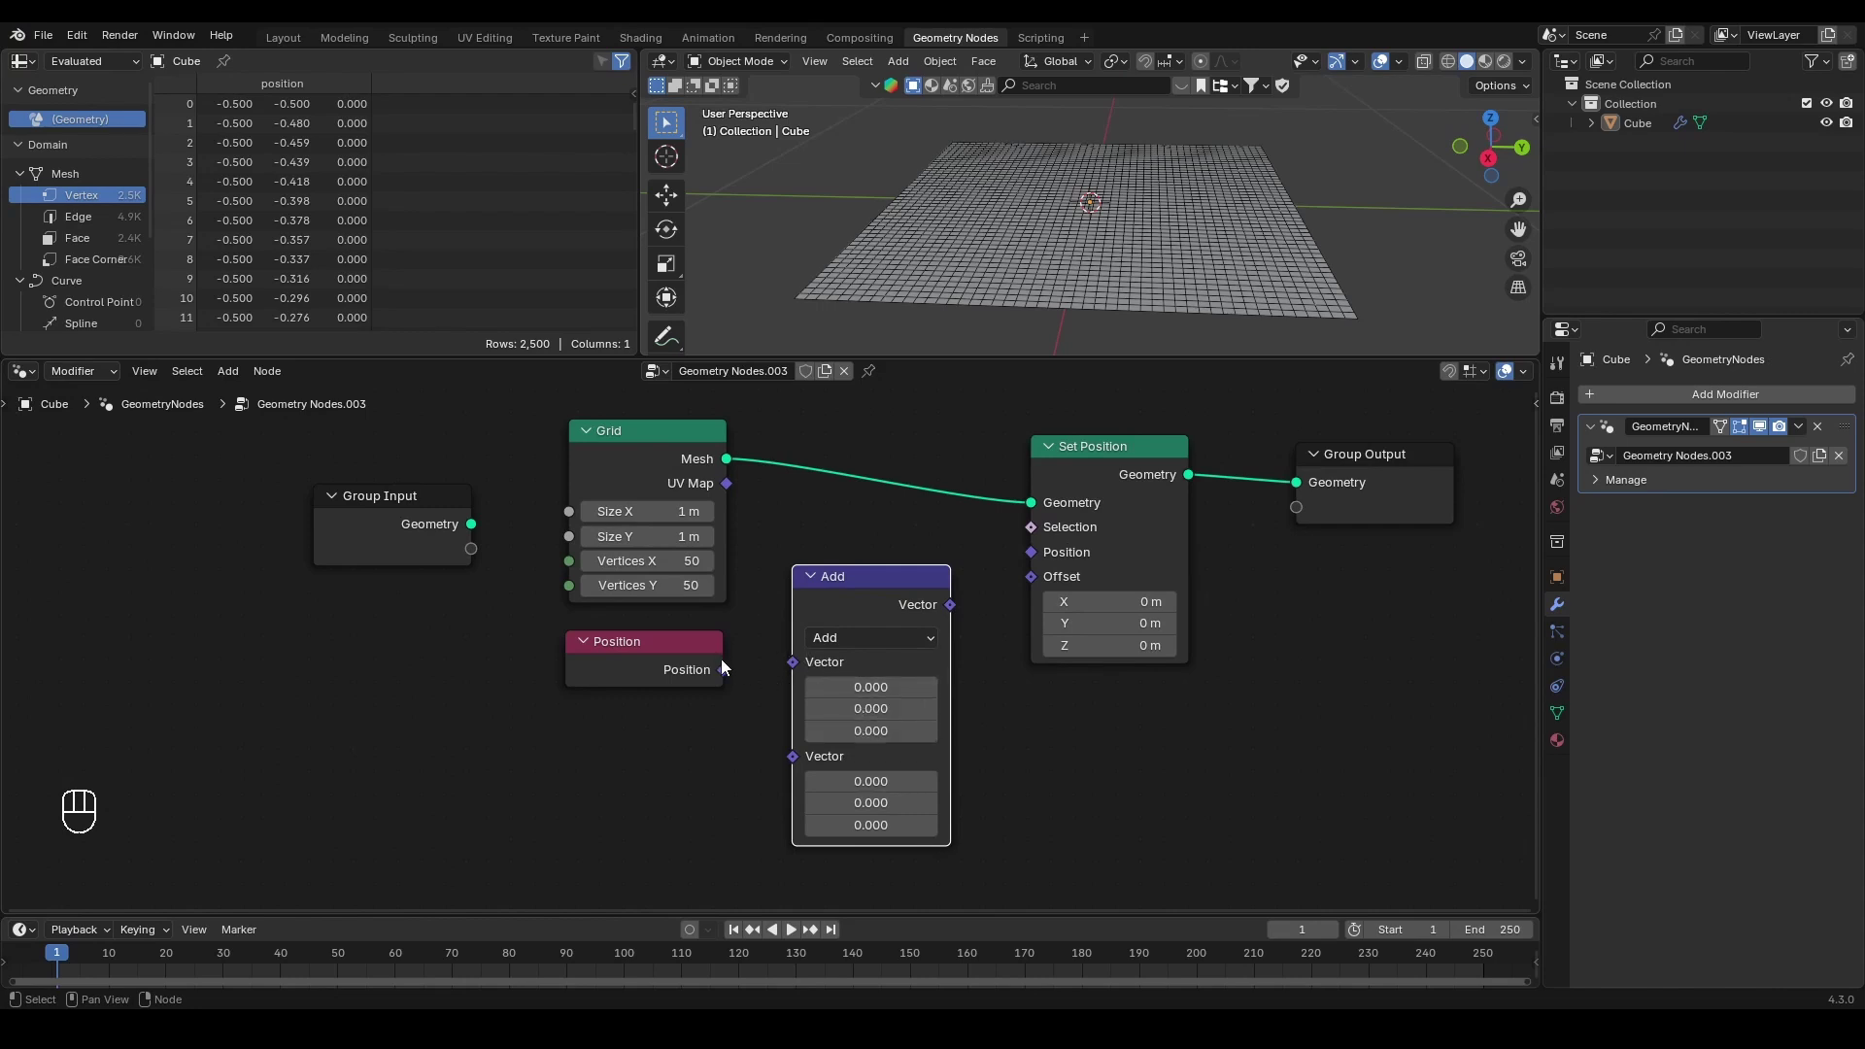
Step: Link the Position output to the Add node's first Vector input and move the Position node farther away from it
drag(723, 670, 795, 670)
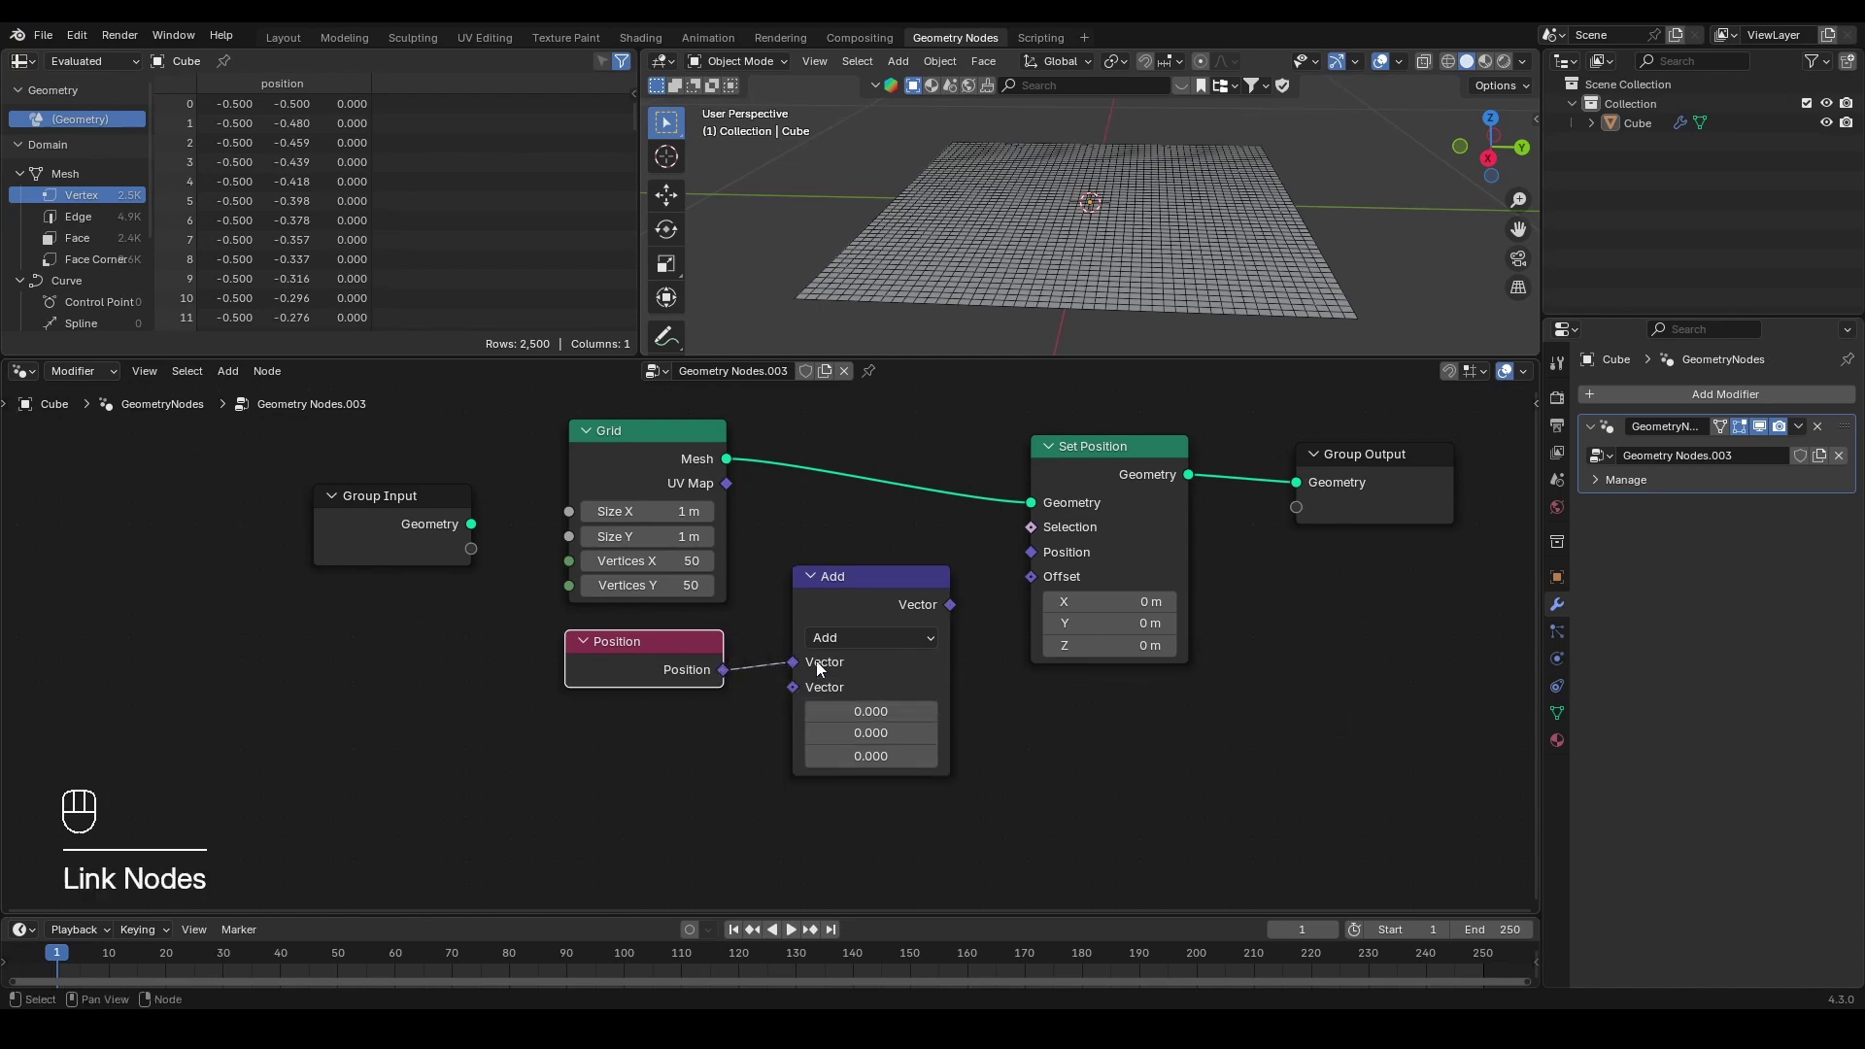
key(g)
click(503, 650)
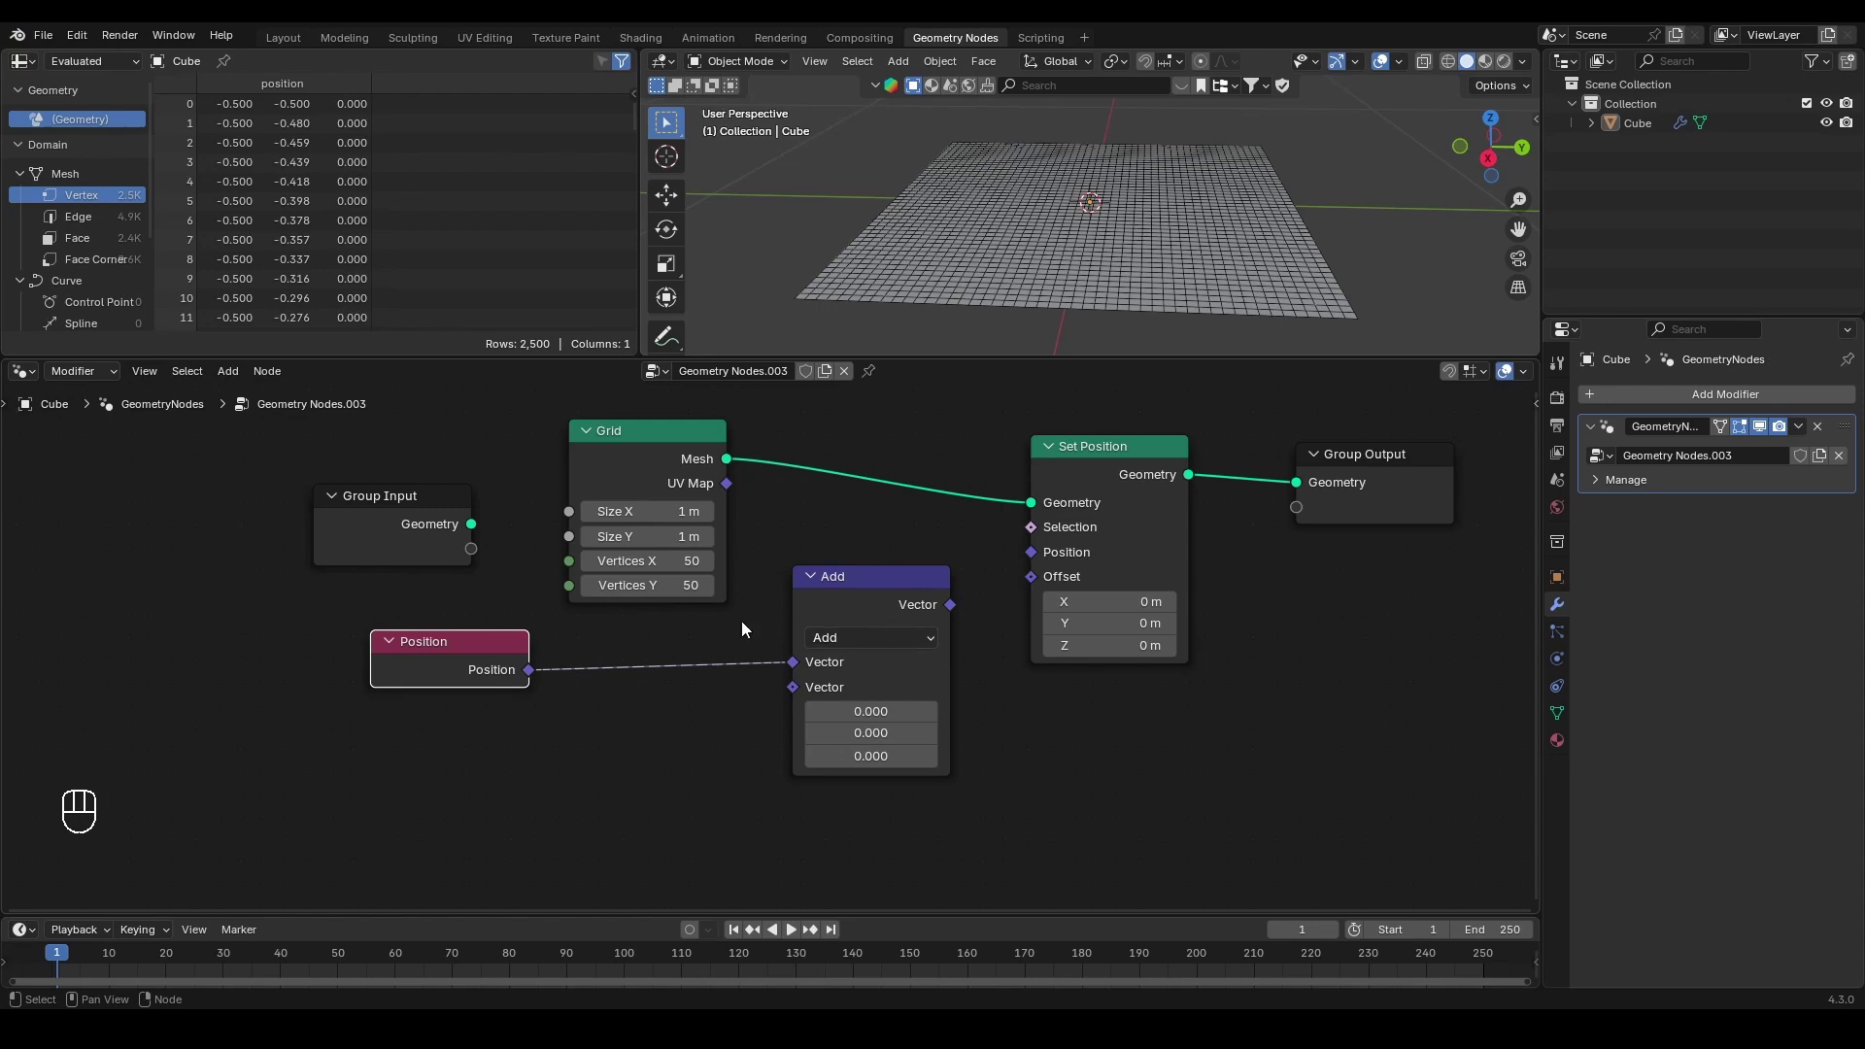
Step: Link the Add output to Set Position's Position input and set the second vector's Y to -0.080 and Z to 0.010
drag(950, 604, 1027, 559)
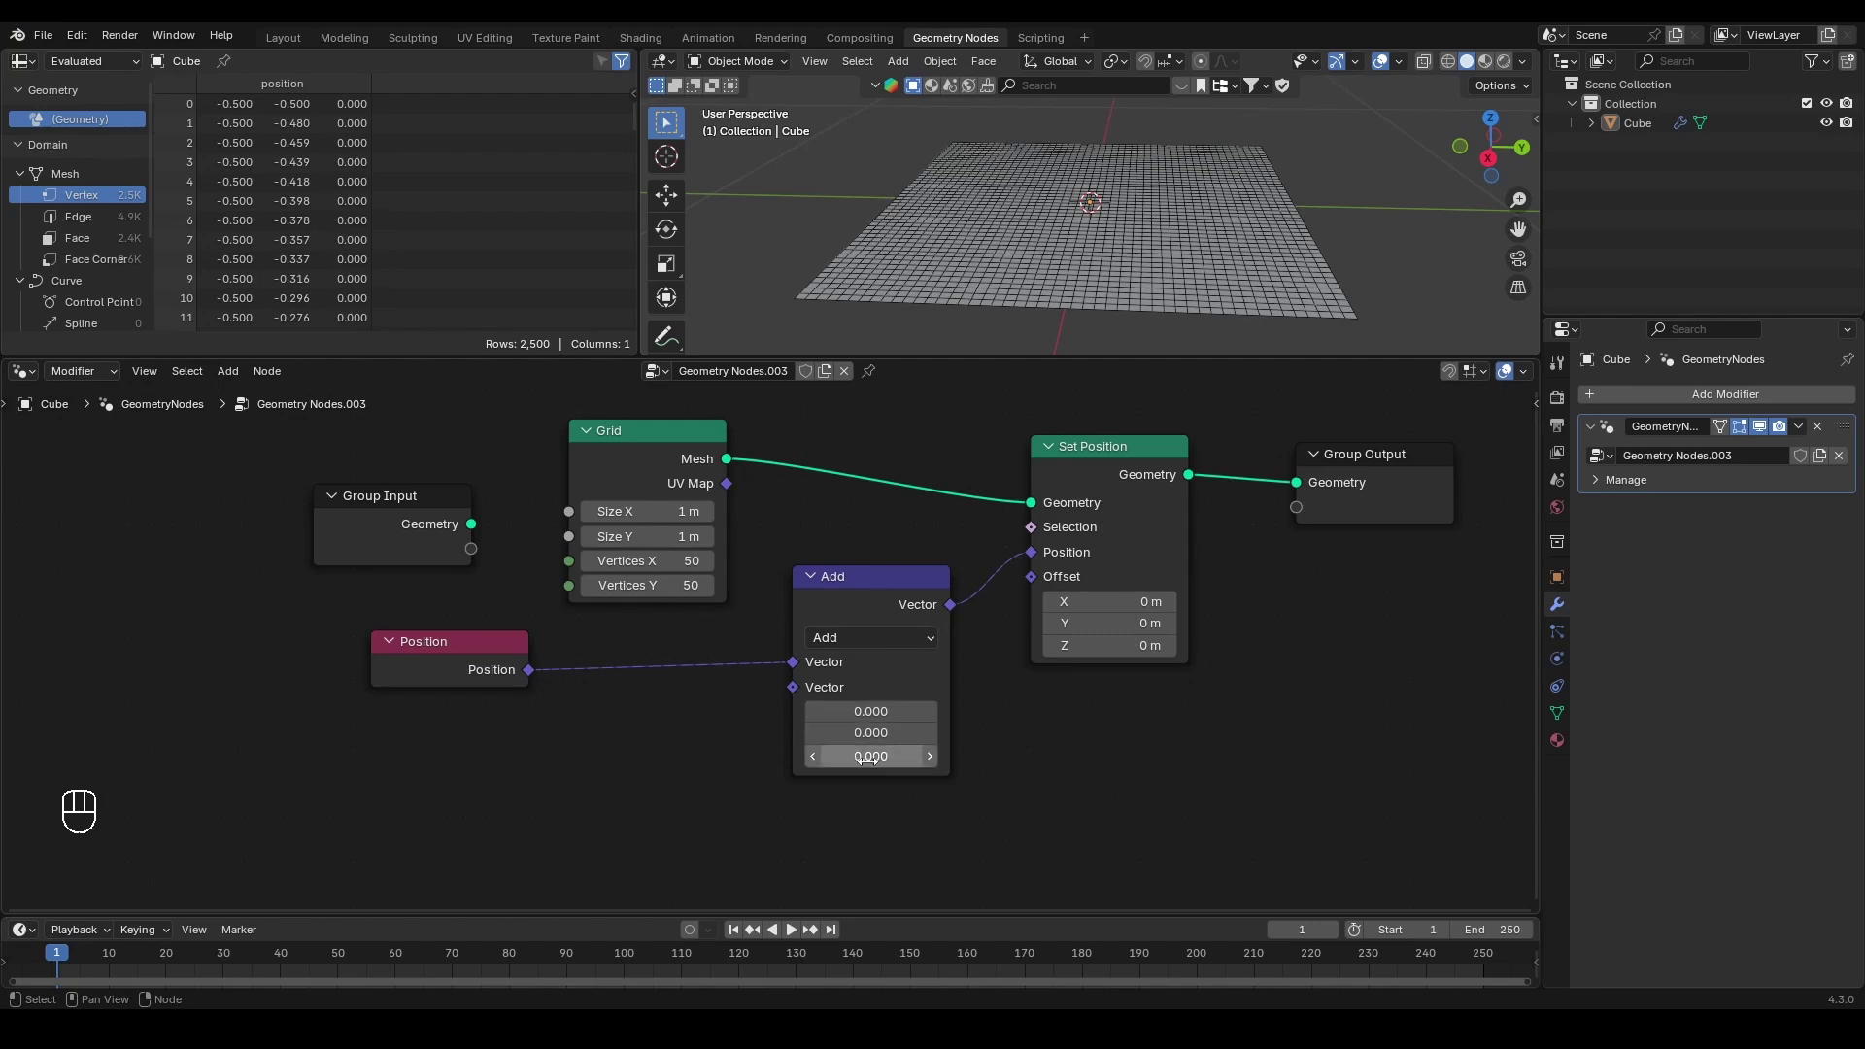
shift+drag(870, 756, 829, 734)
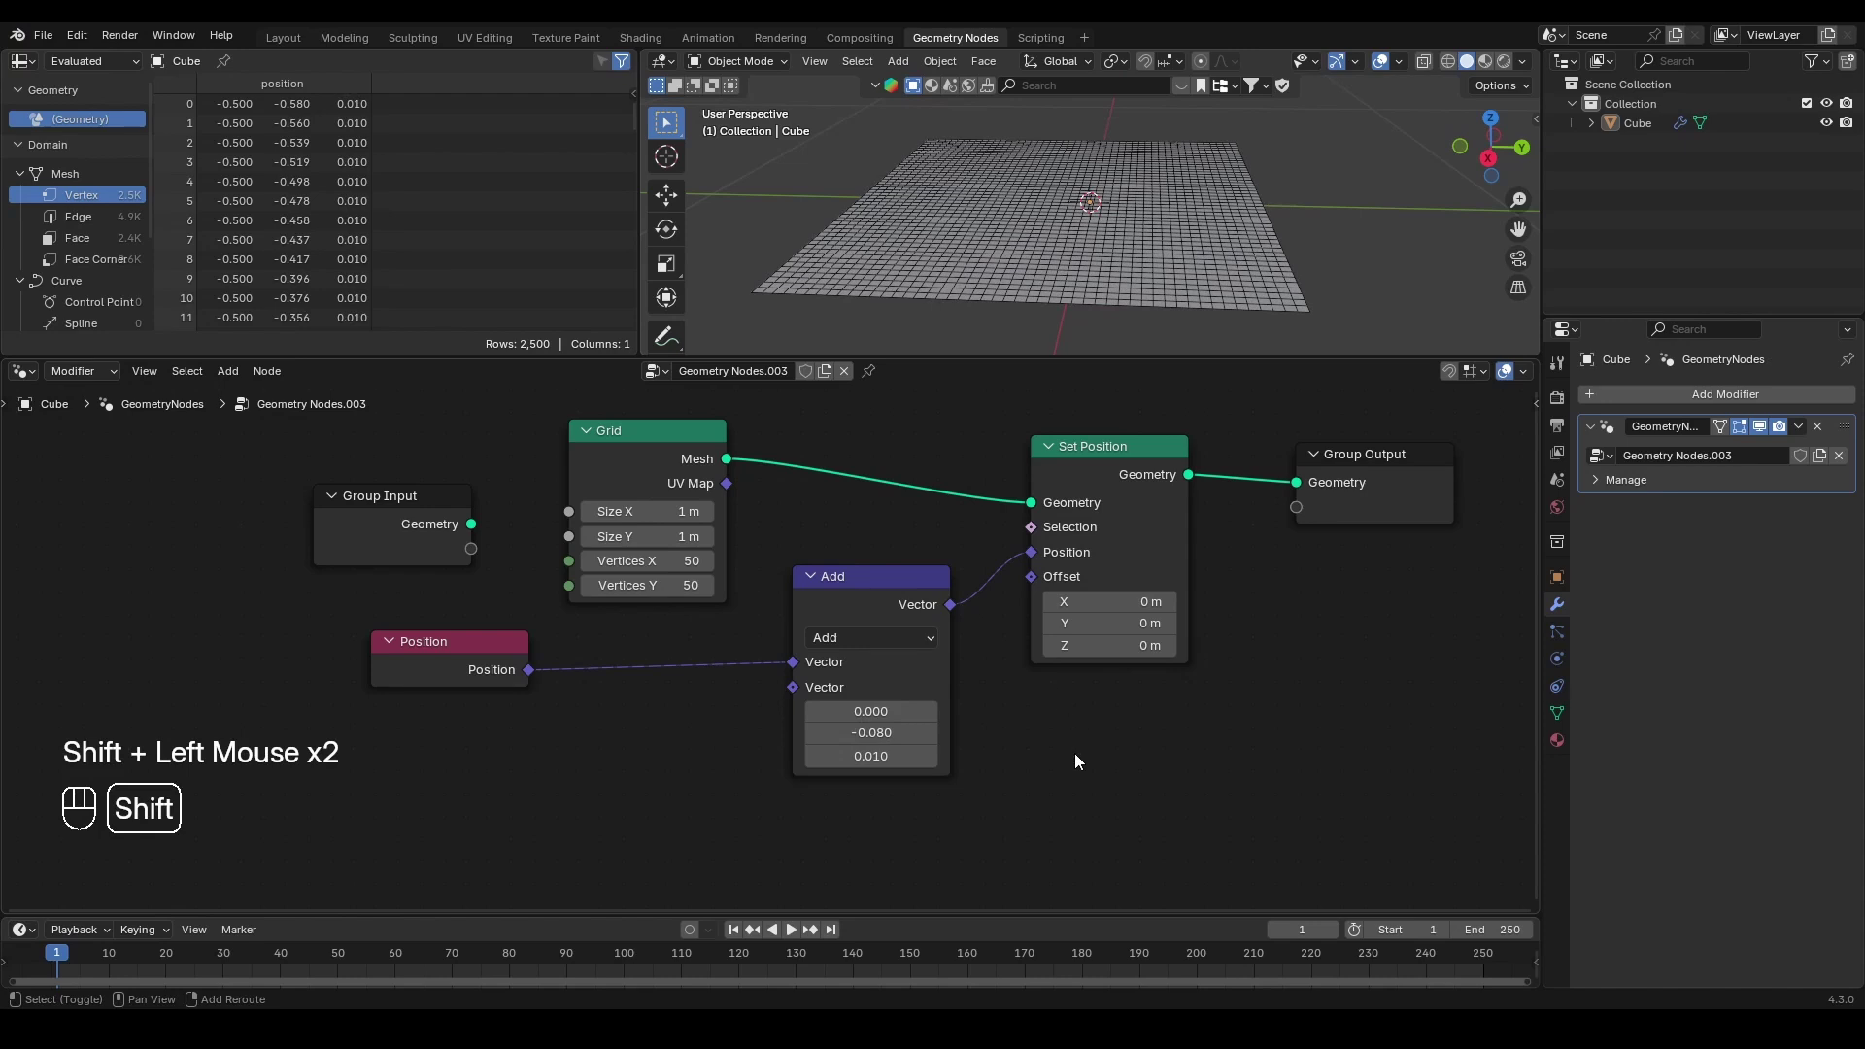
Step: Add a Random Value node below the Position node, near the Add node's inputs
key(shift+a)
text(rando)
key(Return)
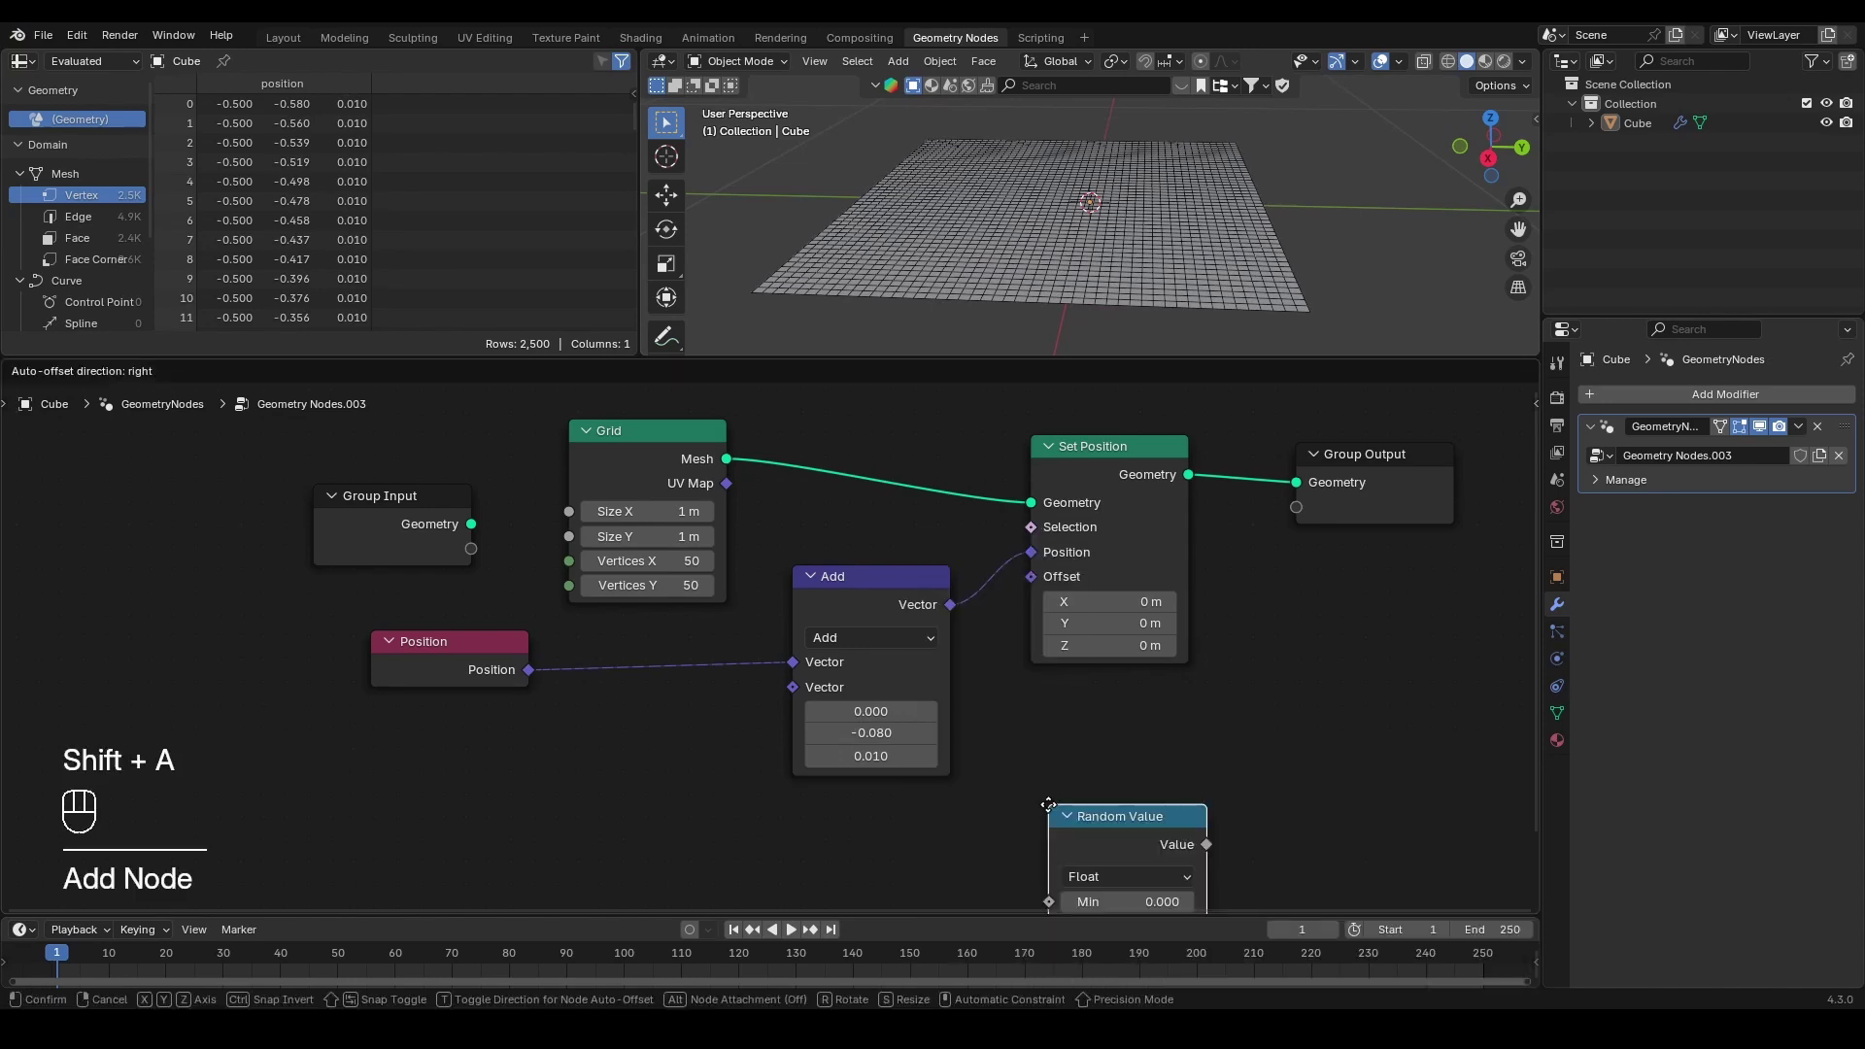
click(530, 709)
Step: Link the Random Value output to the Add node's second Vector input and set the random Max to 0.080
middle_drag(772, 696, 777, 644)
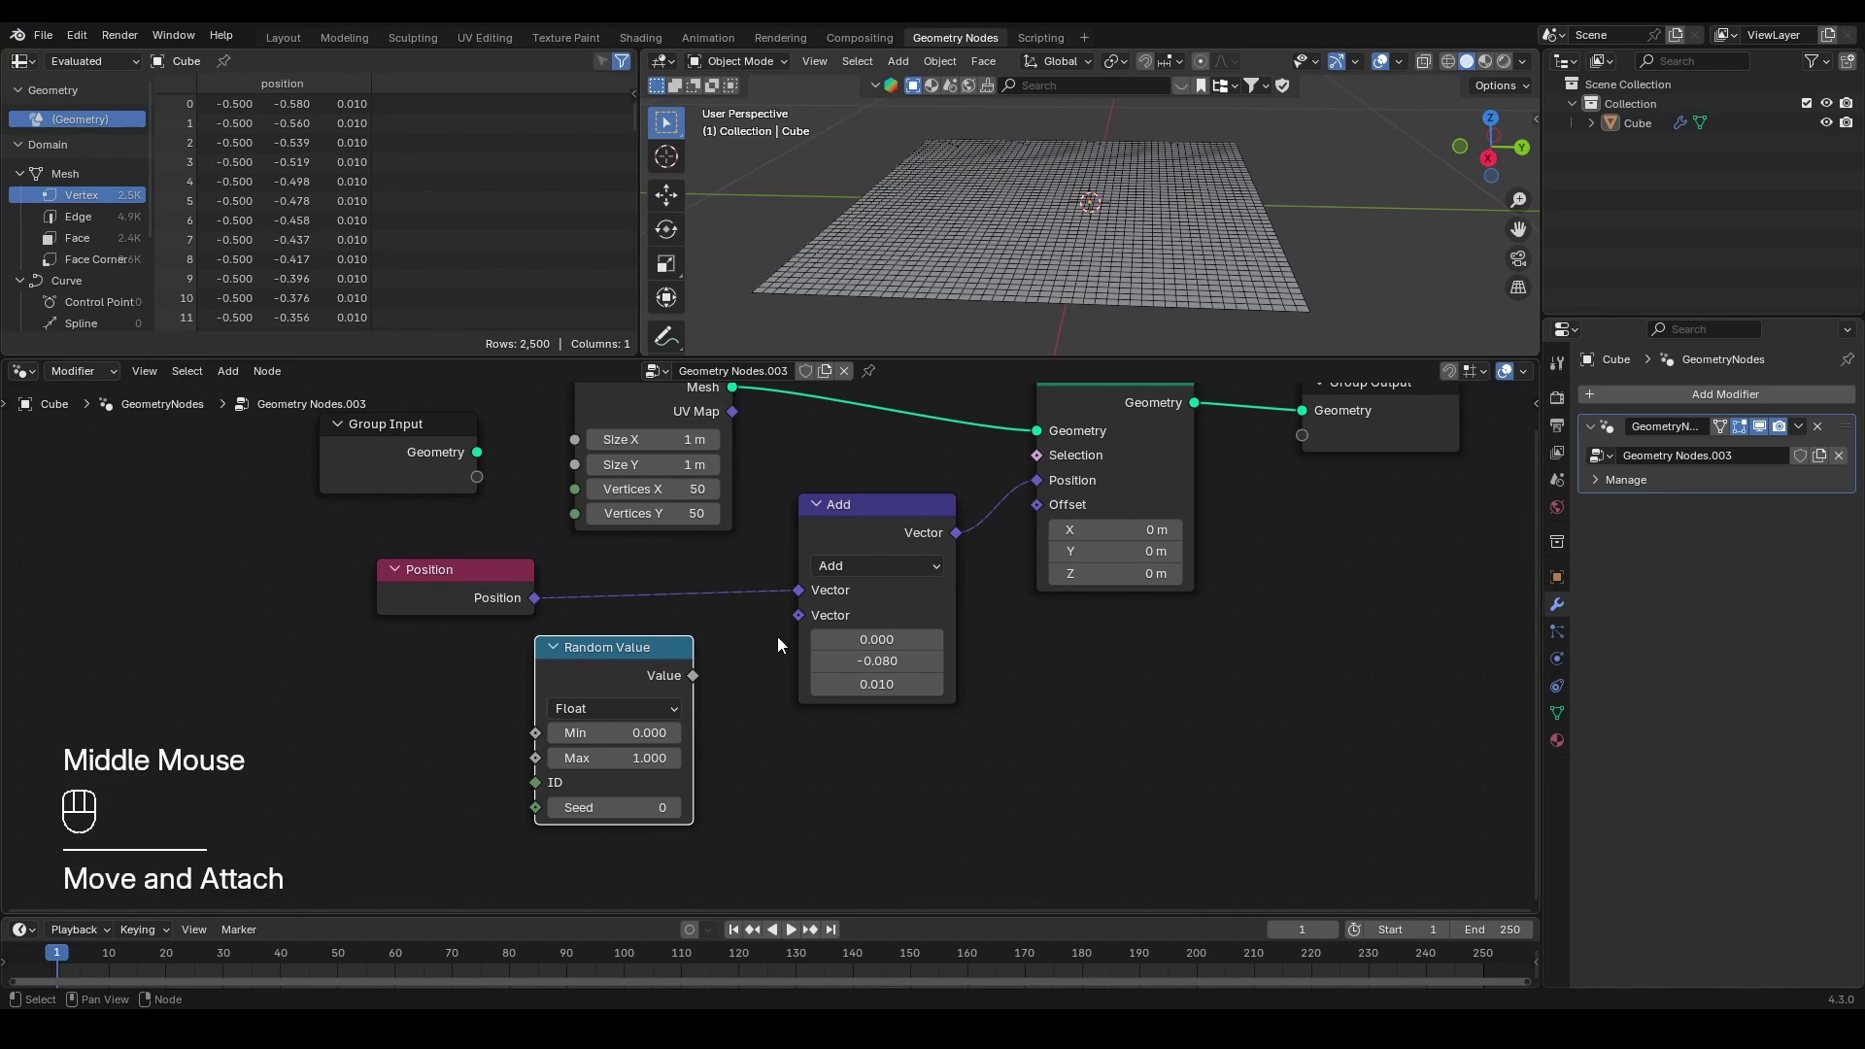
drag(694, 676, 789, 627)
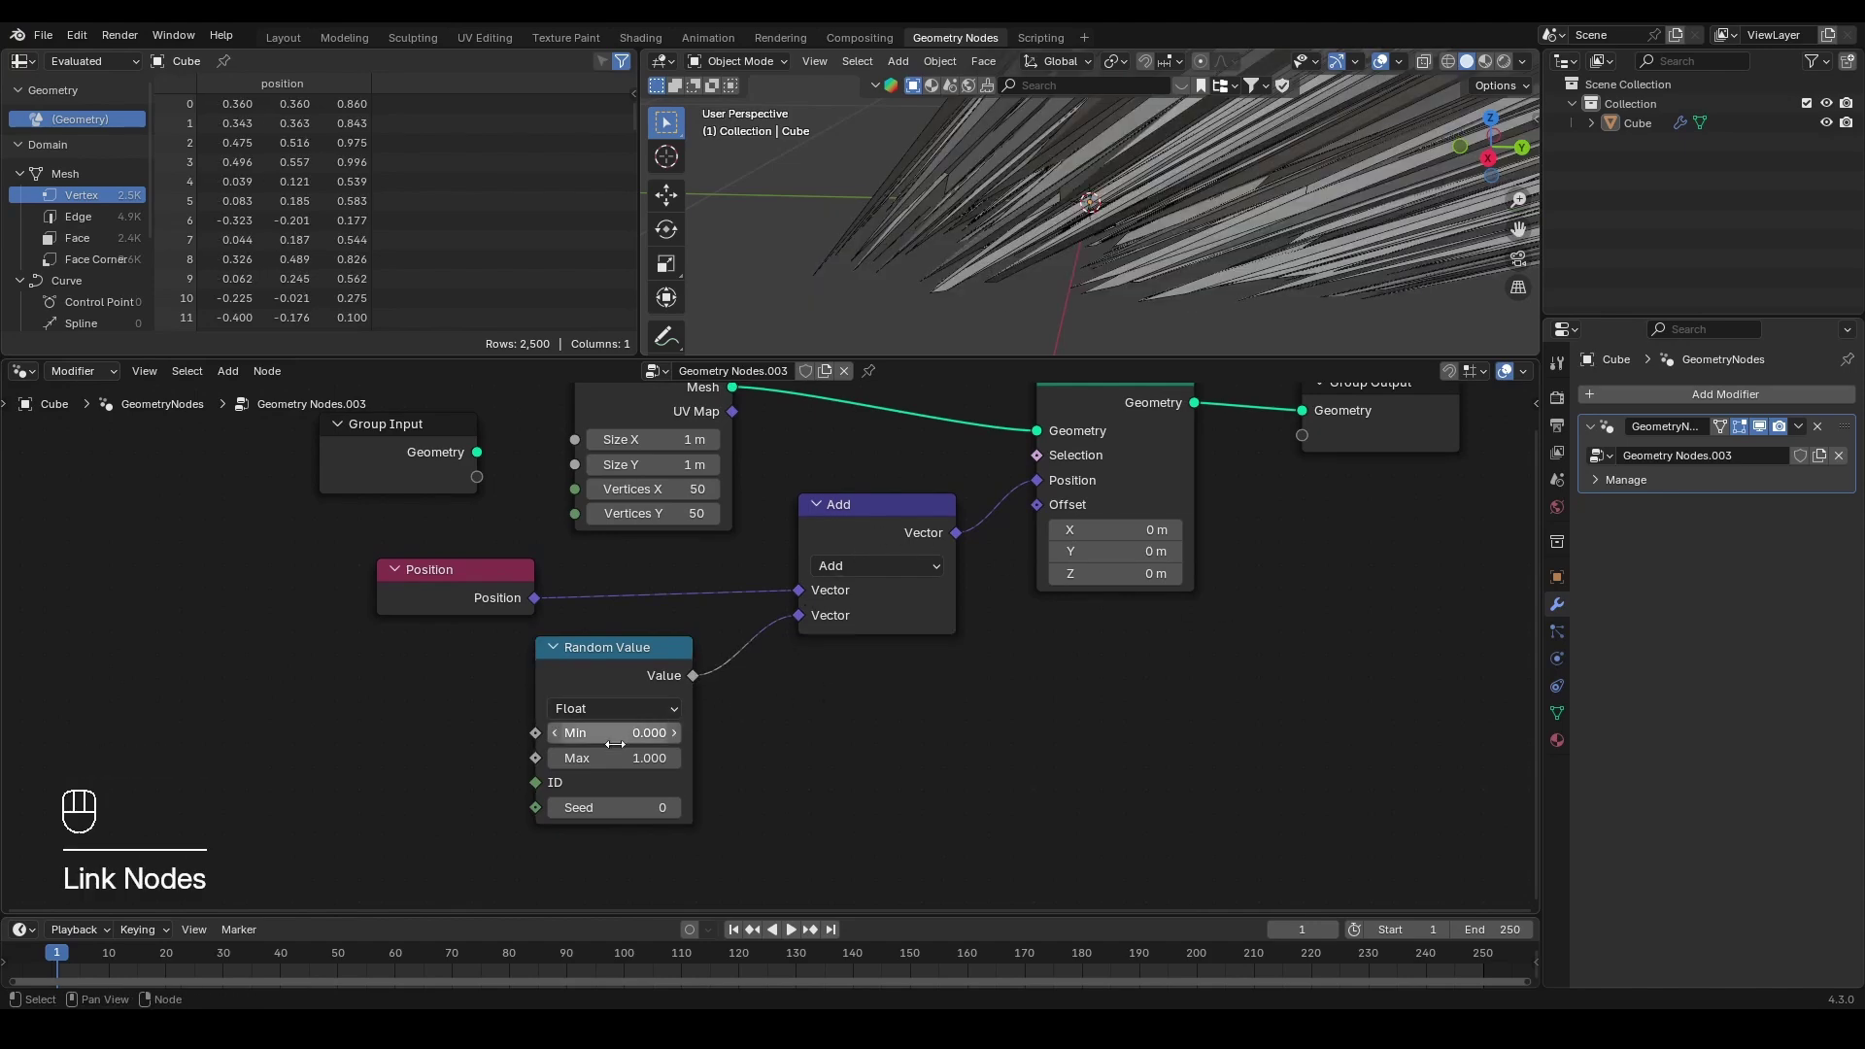
shift+drag(622, 758, 554, 758)
Step: Move the Add, Random Value and Position nodes into a compact cluster below the Grid and Set Position nodes
scroll(1041, 731, down, 5)
click(828, 552)
key(g)
click(647, 673)
key(g)
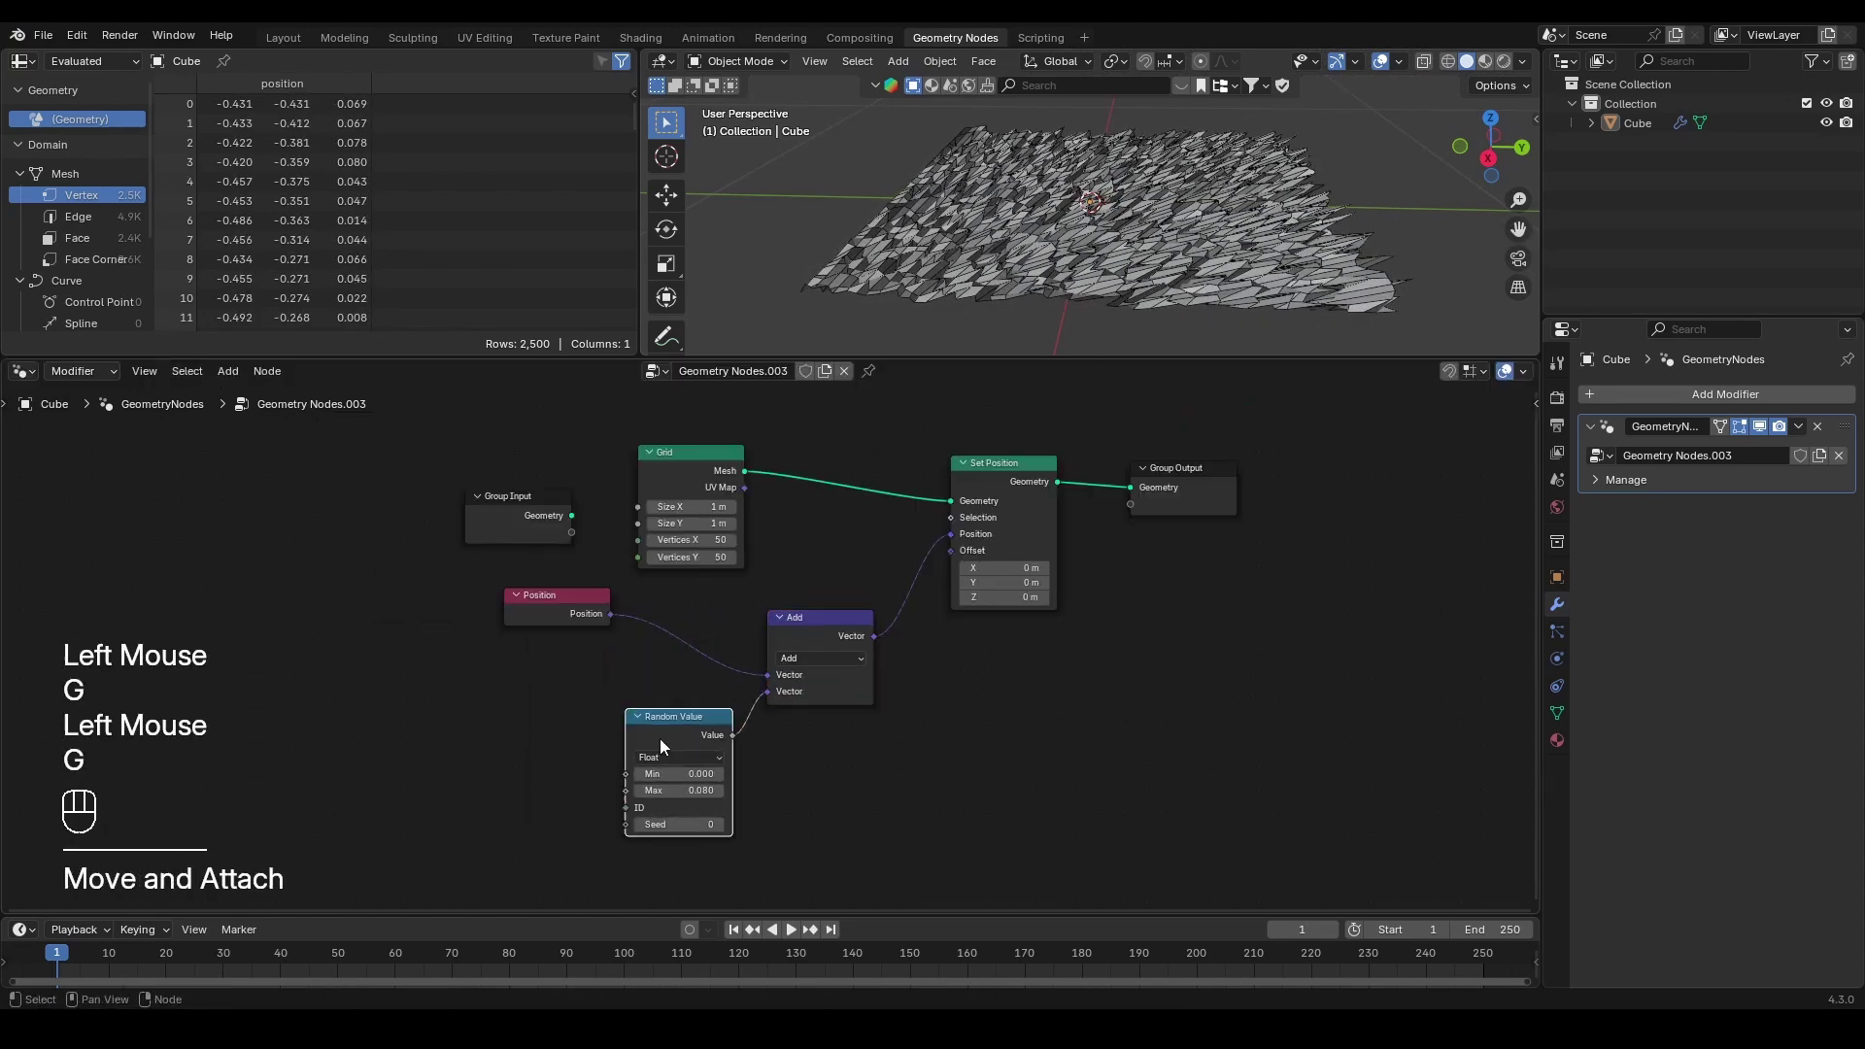
click(559, 598)
Step: Enclose the Position, Random Value and Add nodes together in a frame
drag(554, 604, 836, 790)
key(ctrl+j)
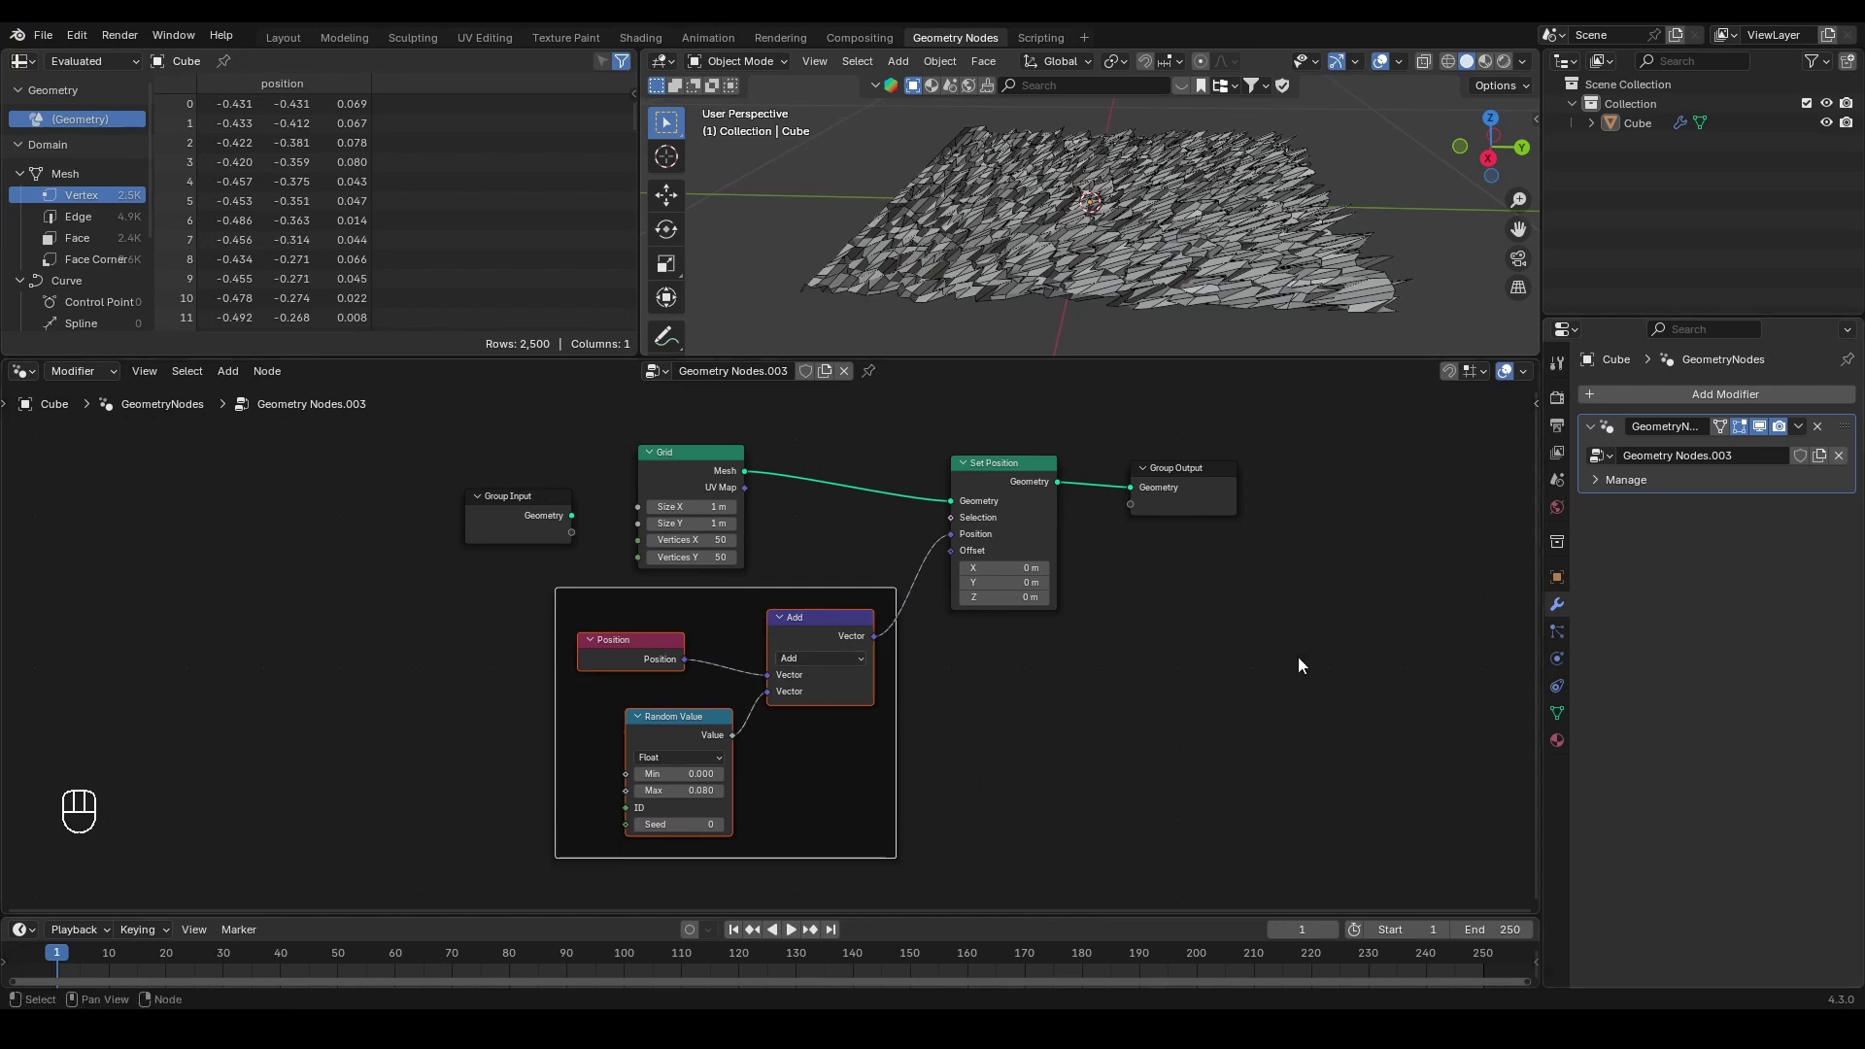
click(1155, 646)
mouse_move(1098, 291)
middle_down()
mouse_move(1122, 245)
mouse_move(1082, 271)
mouse_move(1123, 301)
middle_up()
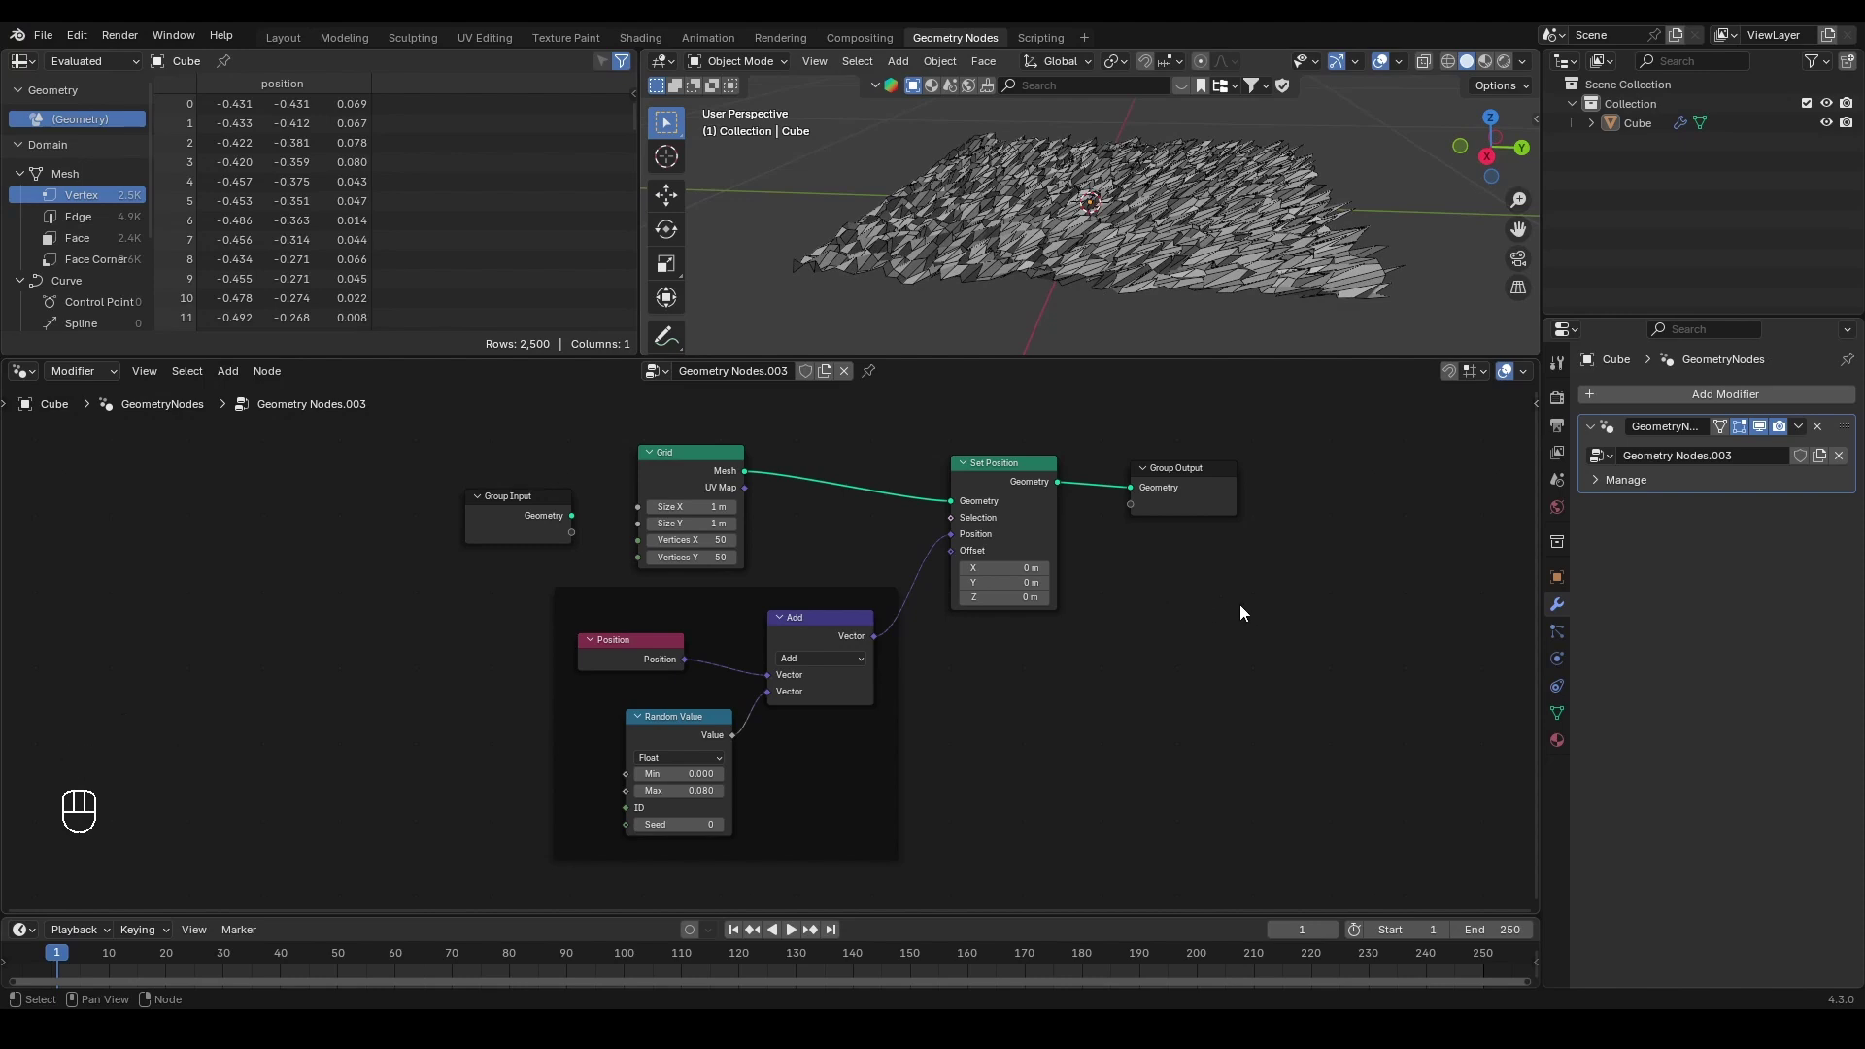
Step: Move the Group Output node farther away and insert a Transform Geometry node between it and Set Position
middle_drag(1241, 612, 869, 628)
click(816, 516)
key(g)
key(shift+a)
text(transform)
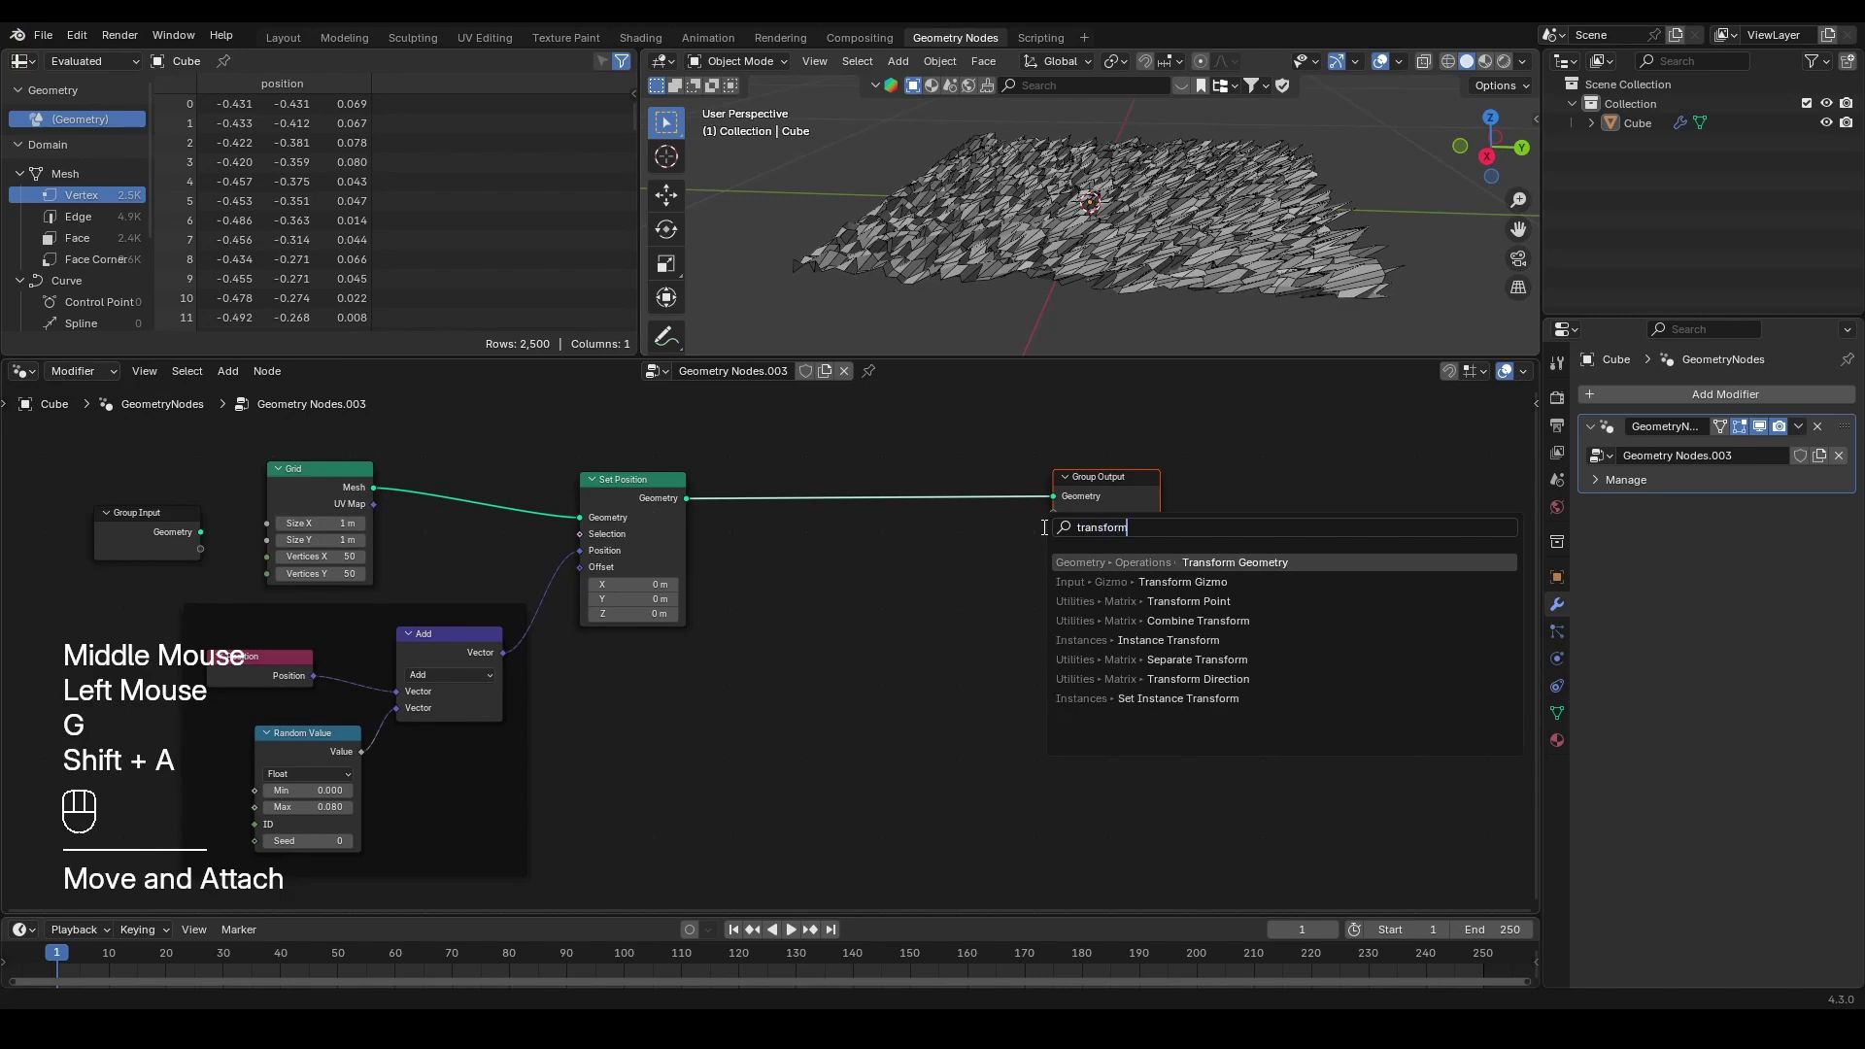
key(Return)
click(848, 474)
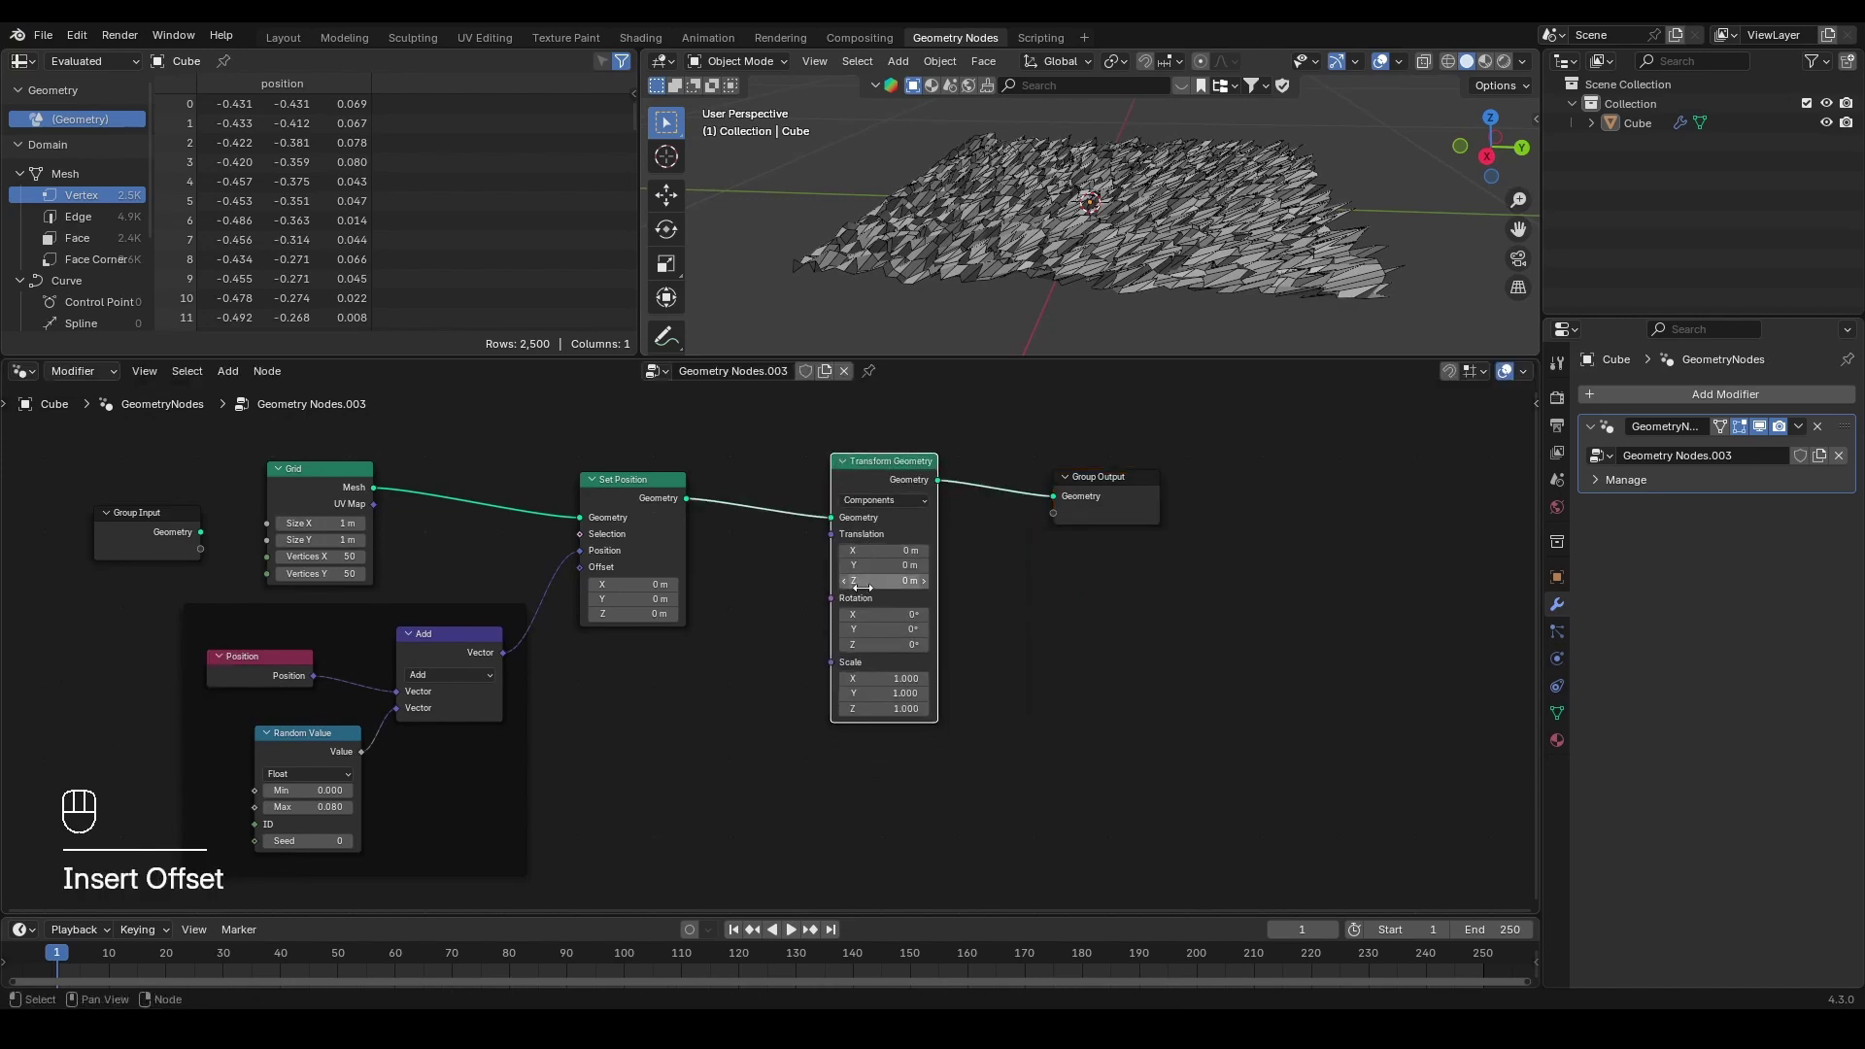
Step: Set Transform Geometry's Translation to X -0.05, Y -0.06, Z -0.1 m and its Rotation to X -2°, Y 1.25°
scroll(848, 592, up, 2)
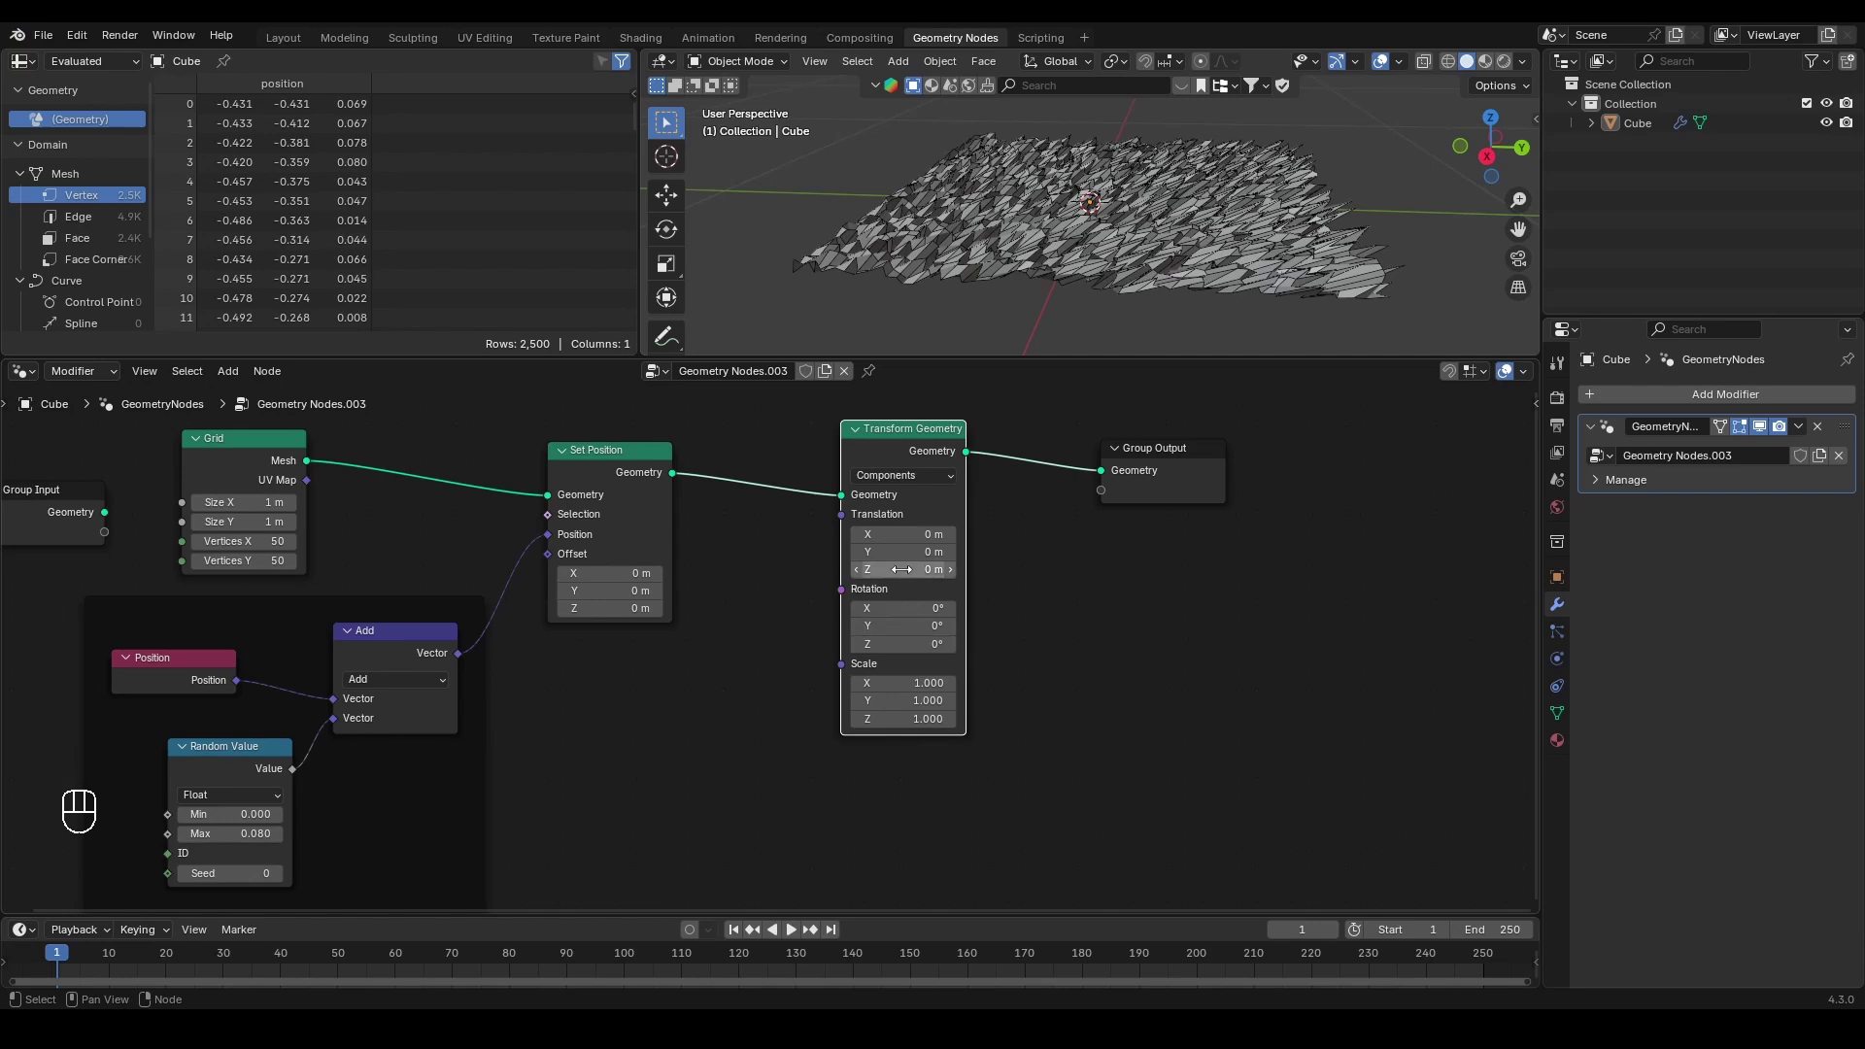
drag(918, 569, 931, 569)
mouse_move(914, 547)
shift+mouse_down()
mouse_move(933, 538)
mouse_move(899, 538)
shift+mouse_up()
mouse_move(916, 627)
shift+mouse_down()
mouse_move(935, 627)
mouse_move(879, 608)
mouse_move(917, 608)
shift+mouse_up()
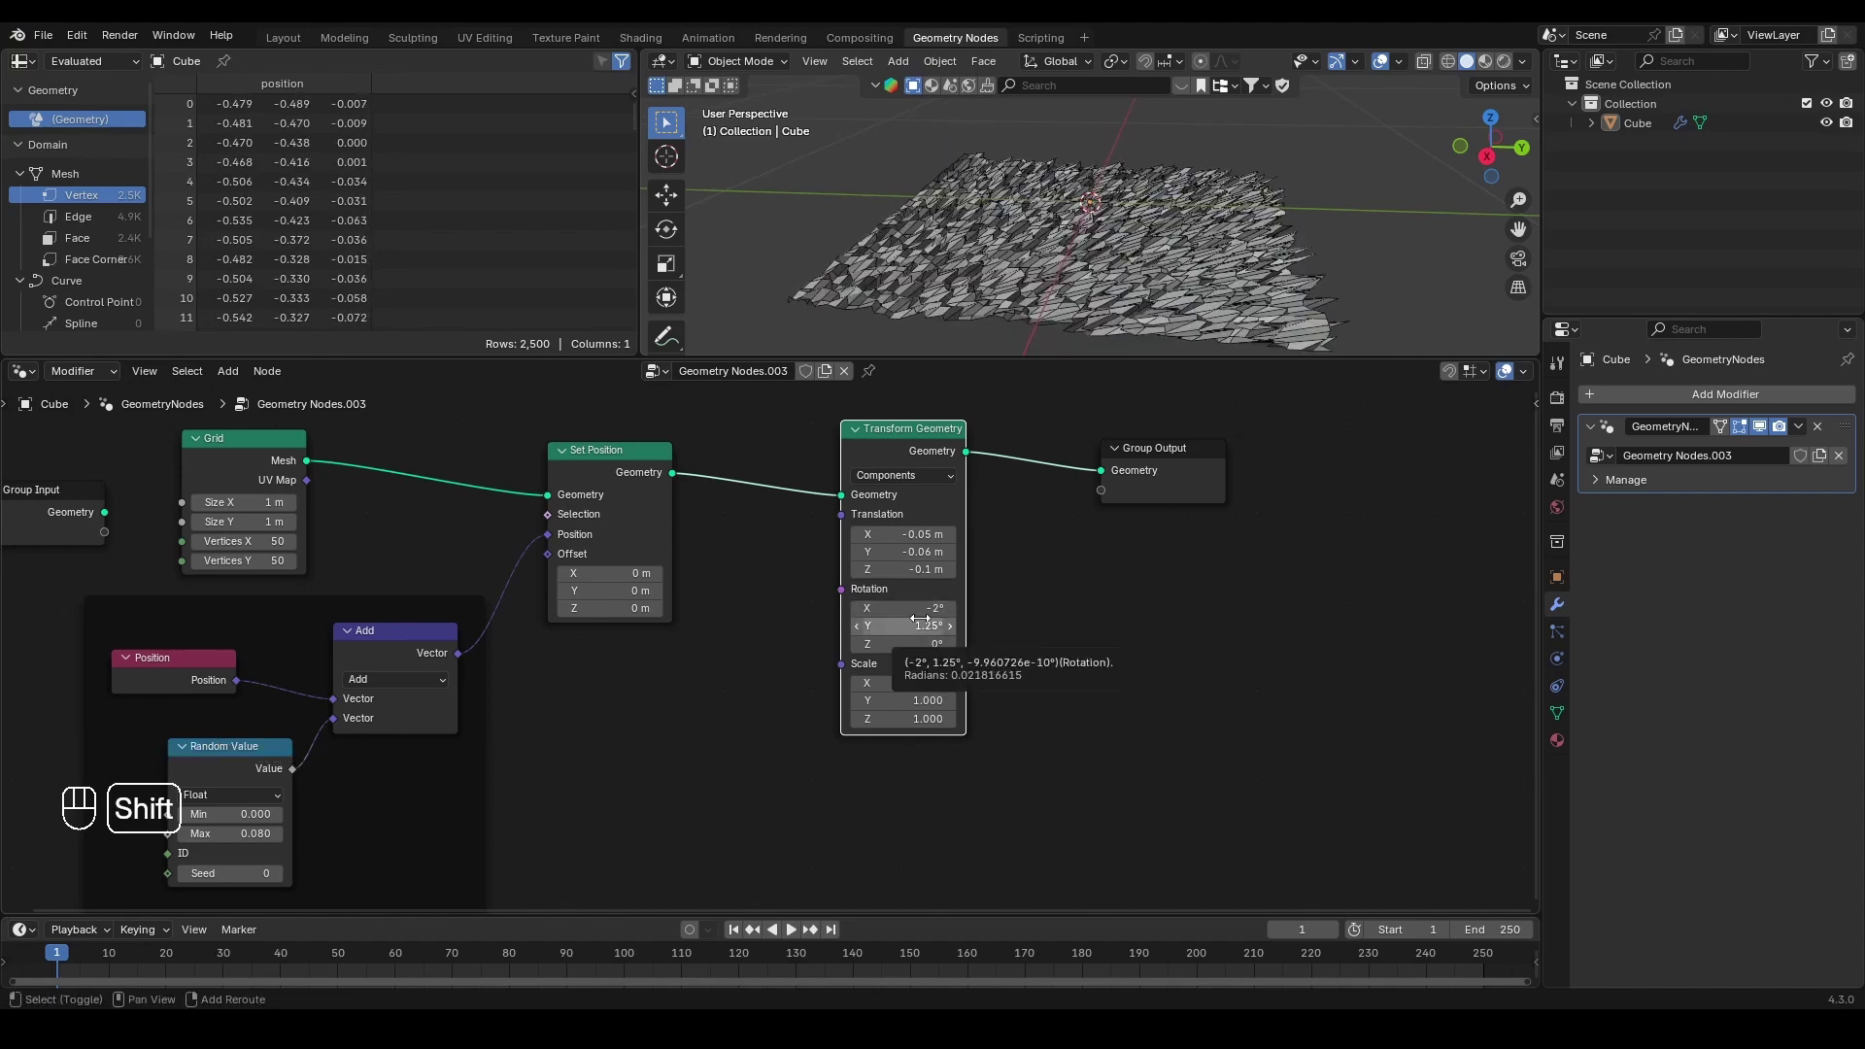
Step: Add a second Position node below Set Position and link its output to Transform Geometry's Translation input
key(shift+a)
text(pos)
key(Return)
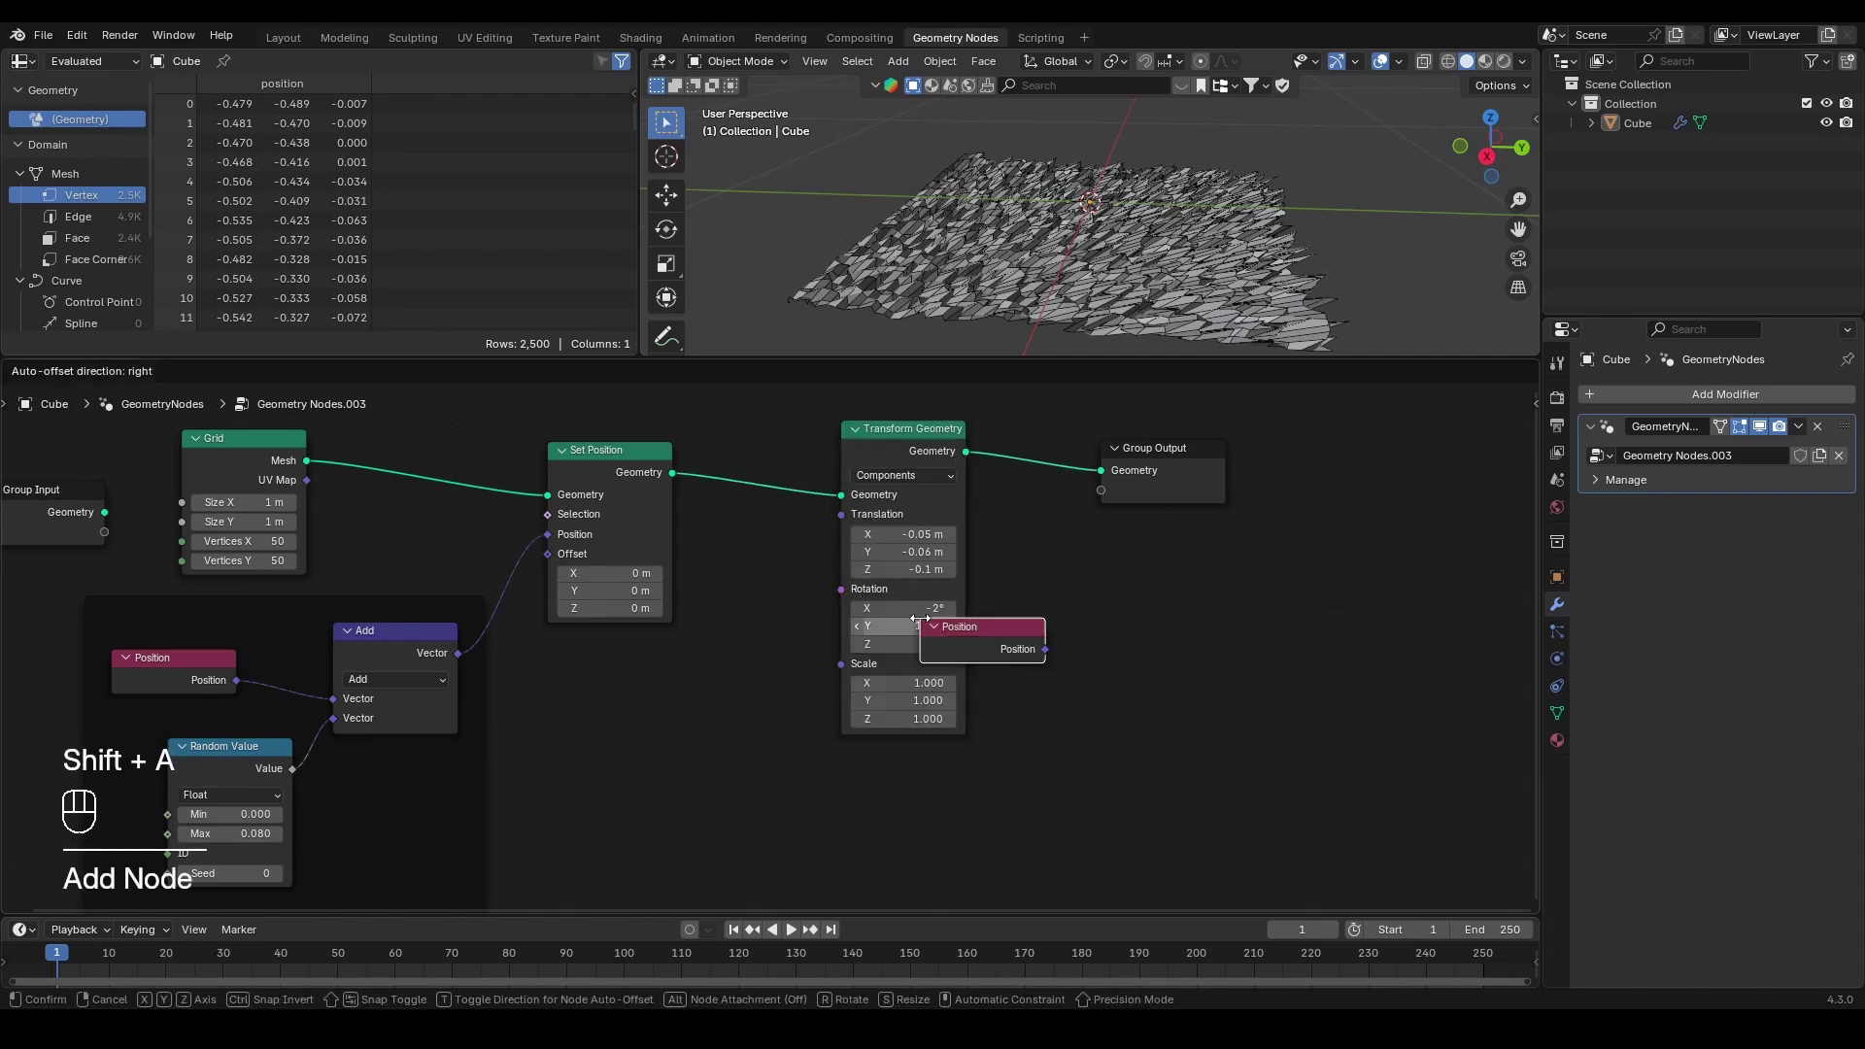
click(572, 654)
drag(695, 683, 842, 515)
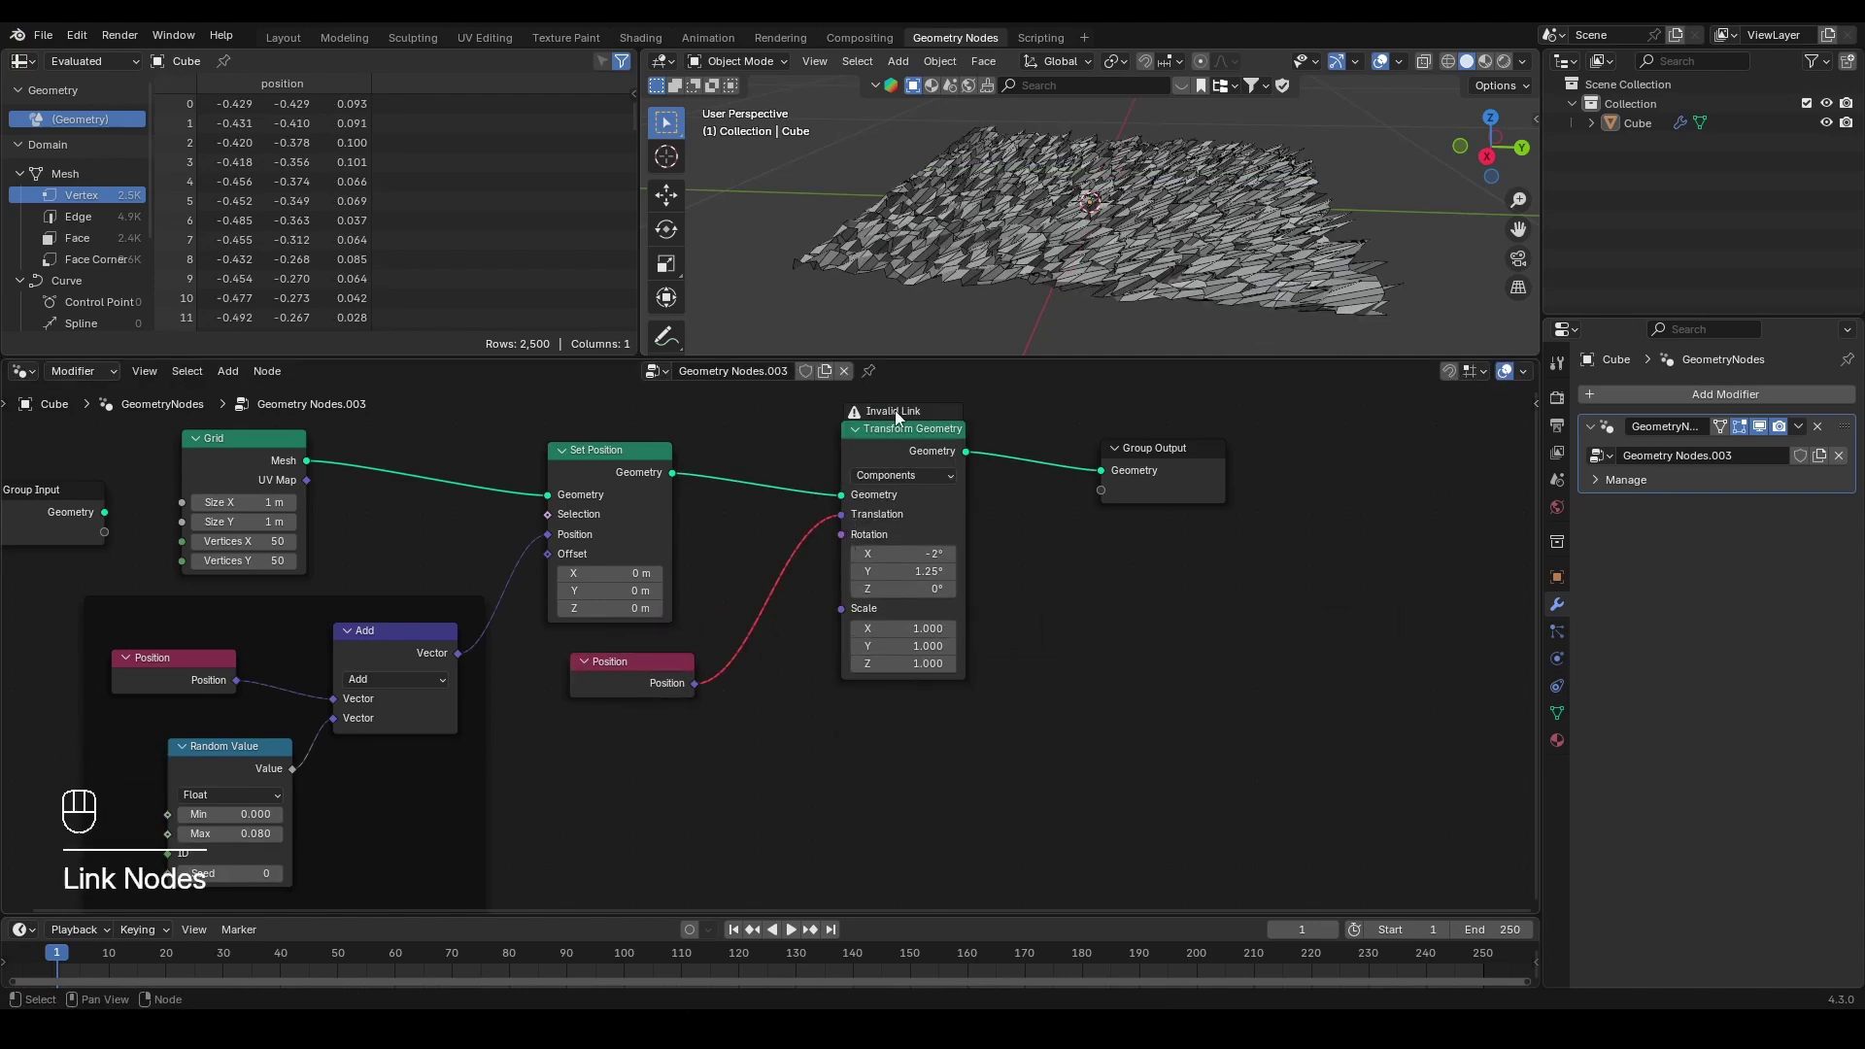
mouse_move(896, 416)
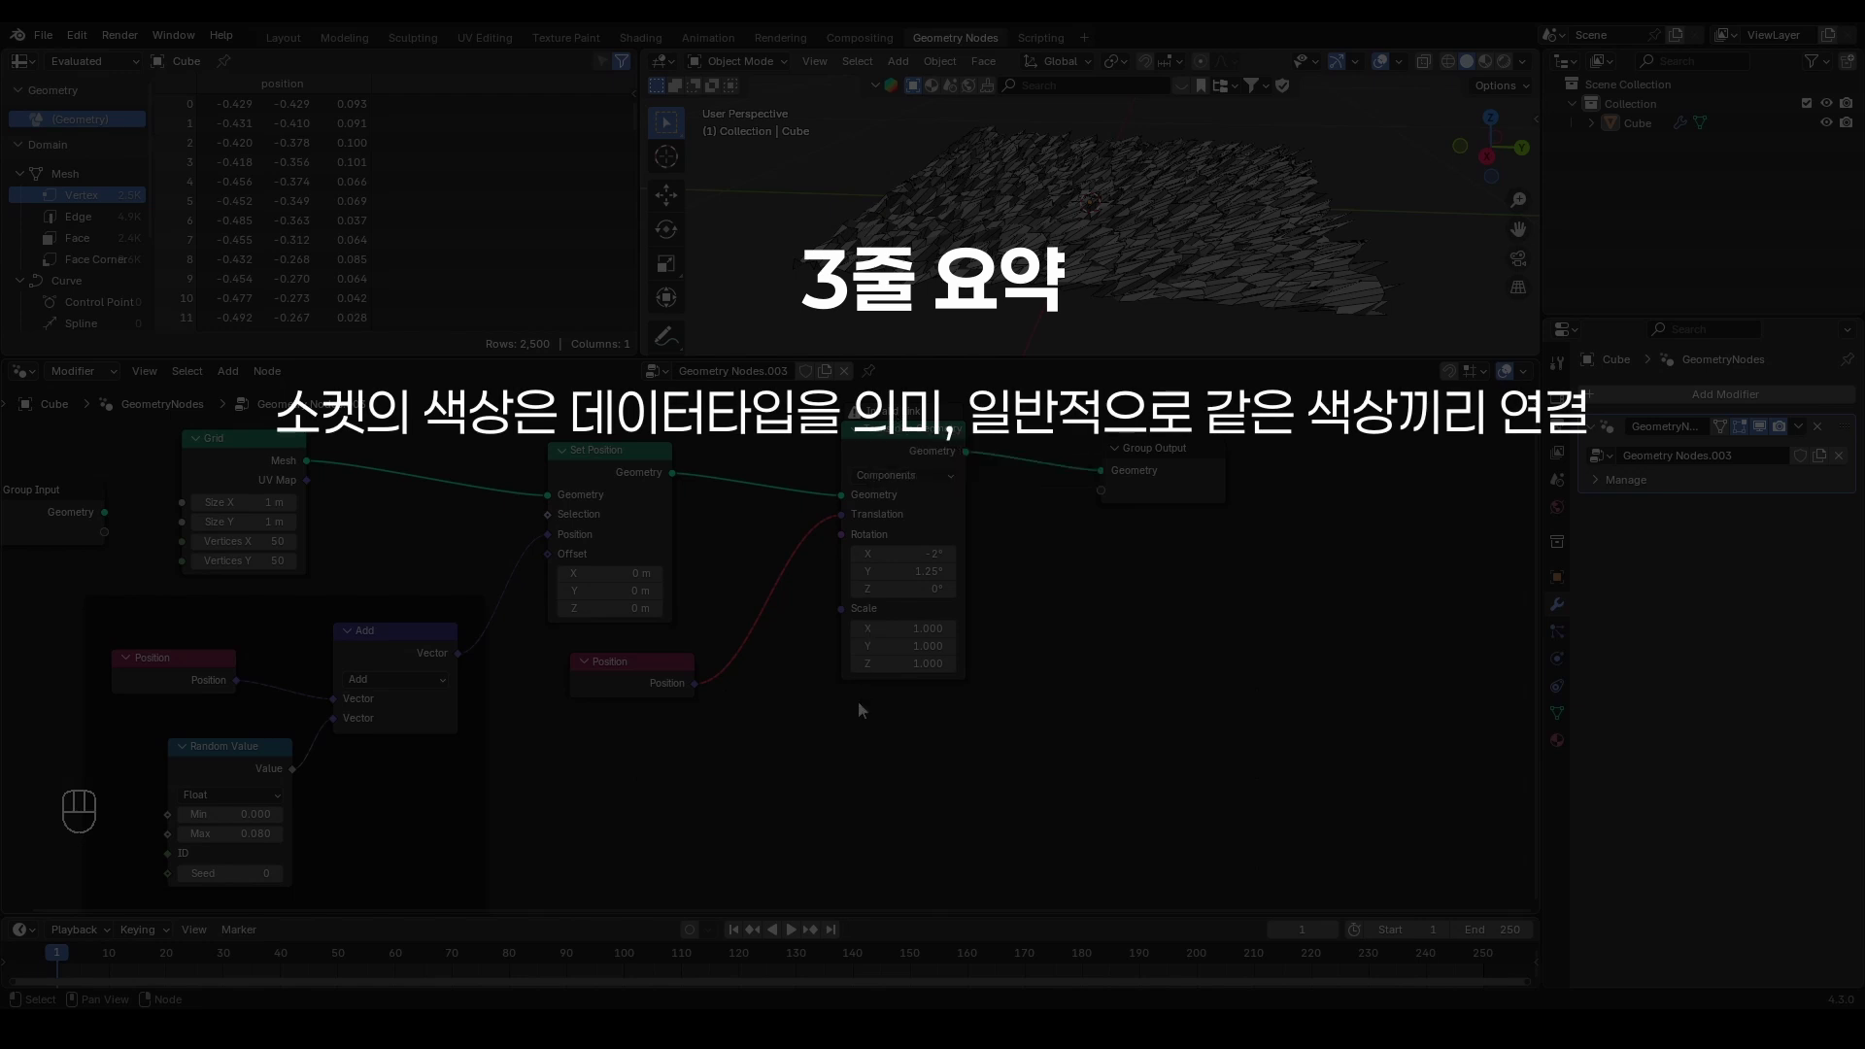
scroll(790, 764, down, 2)
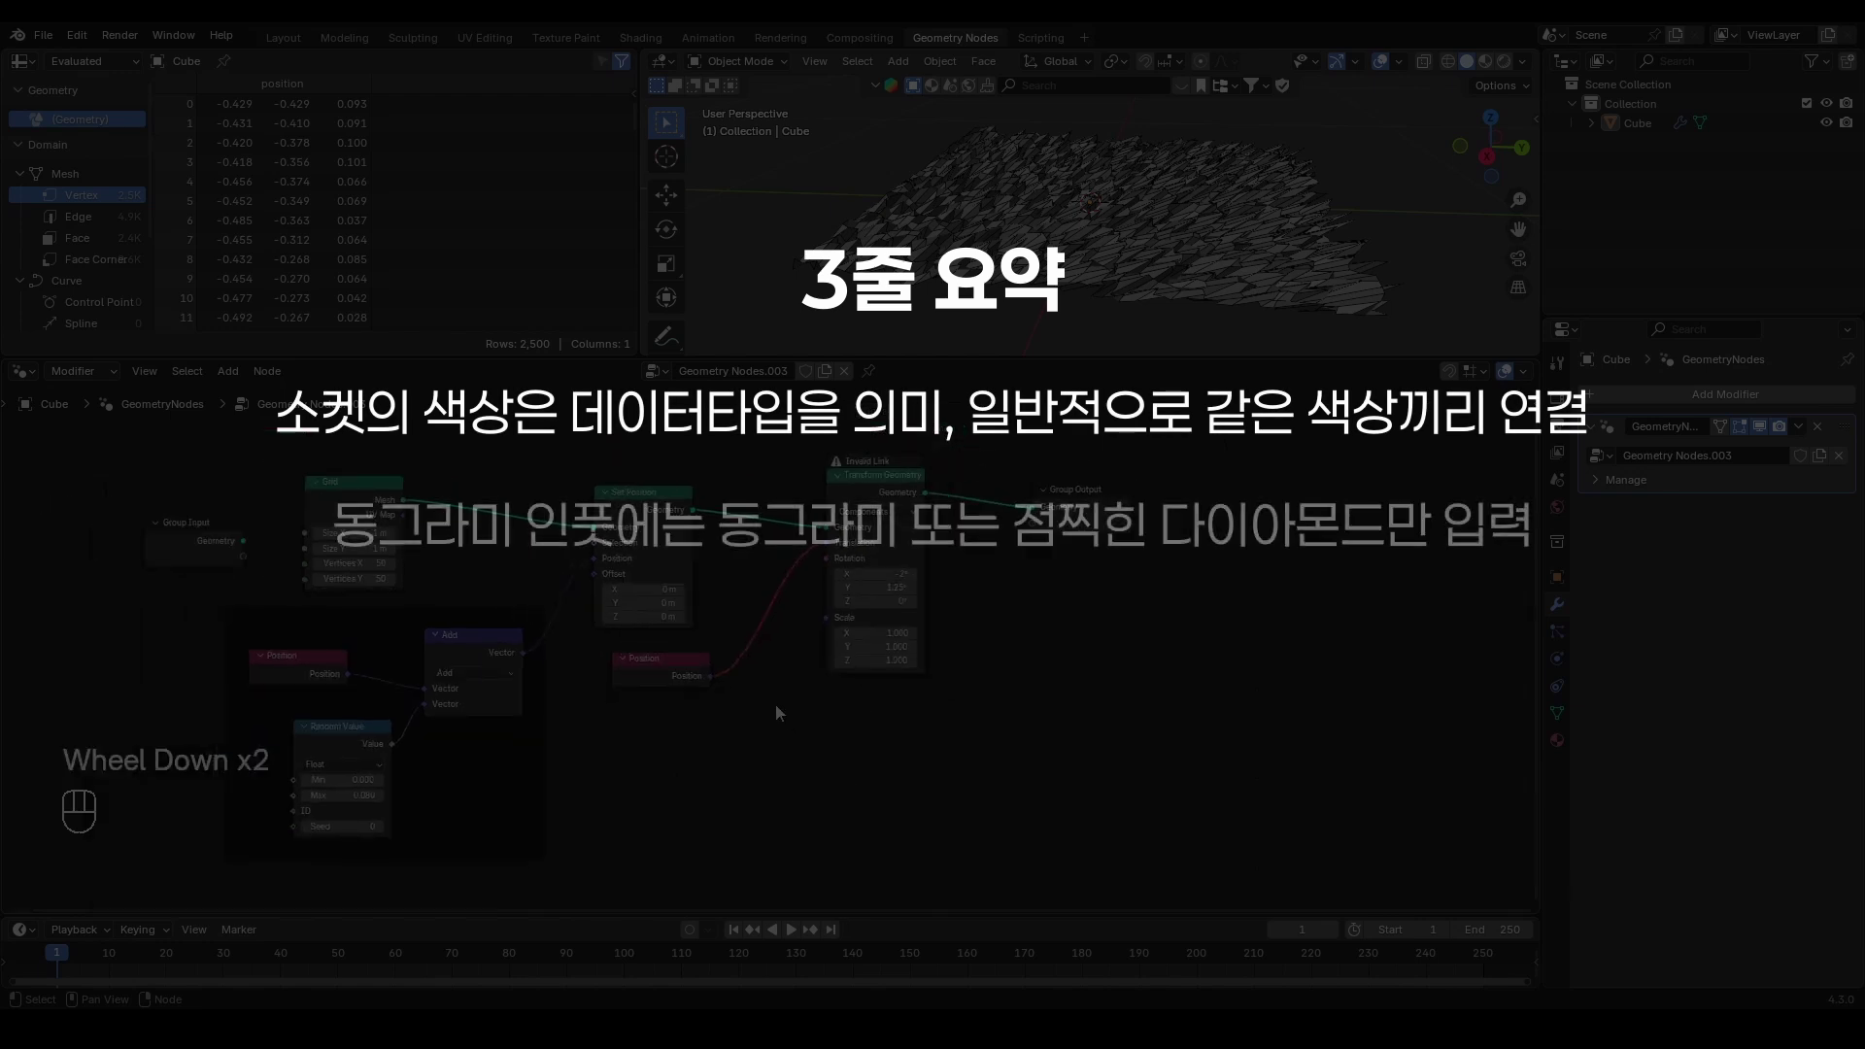
middle_drag(775, 703, 832, 711)
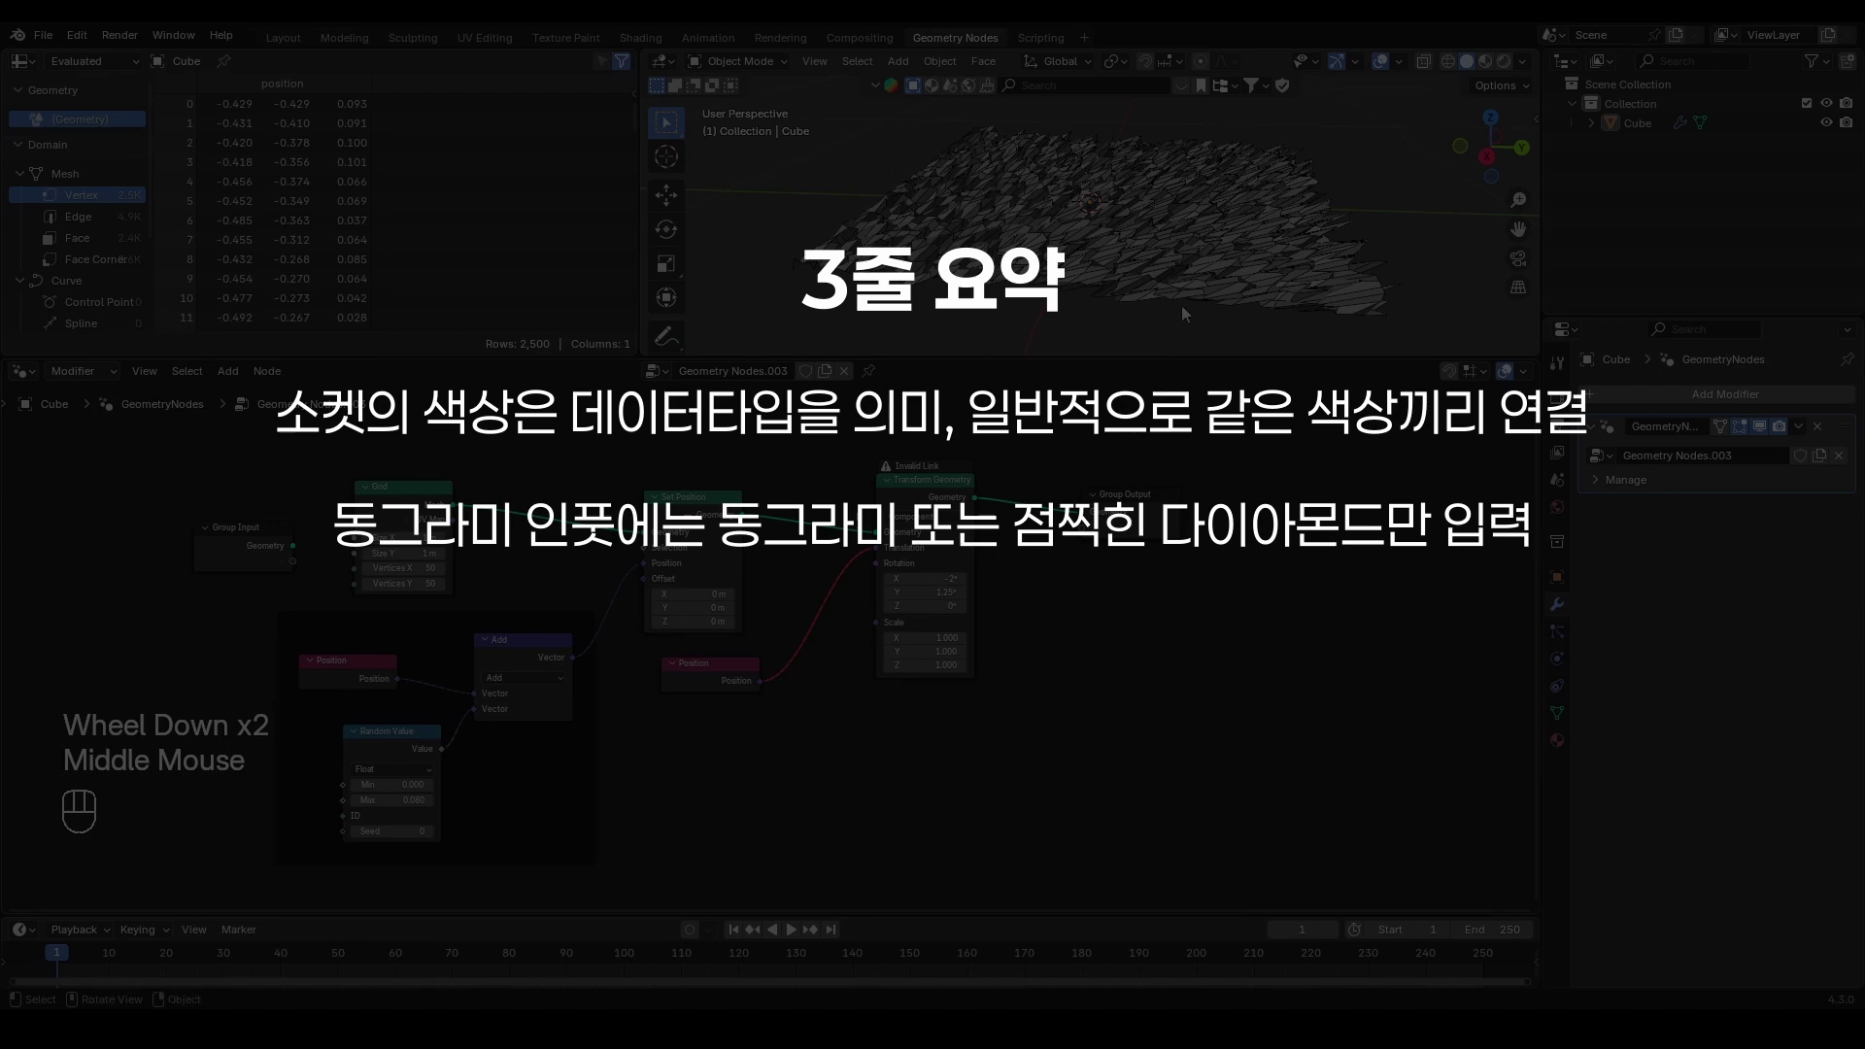
middle_drag(1181, 305, 993, 289)
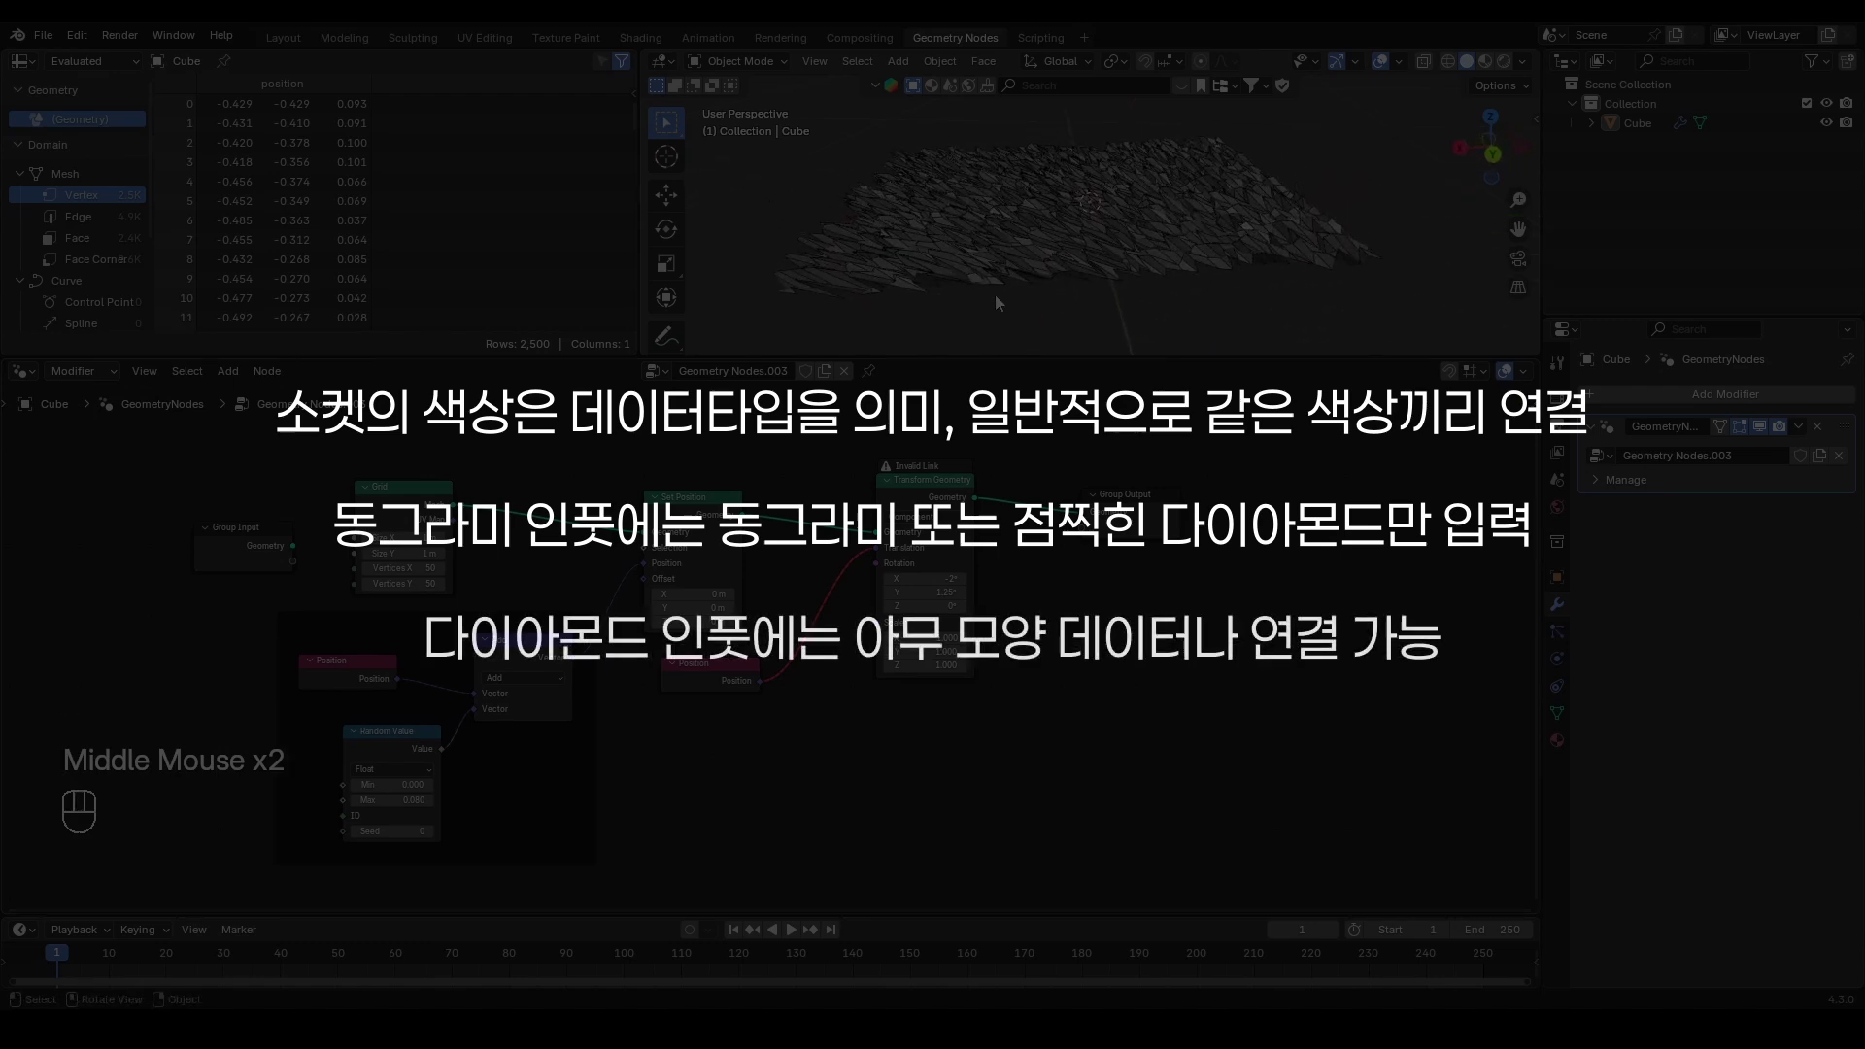